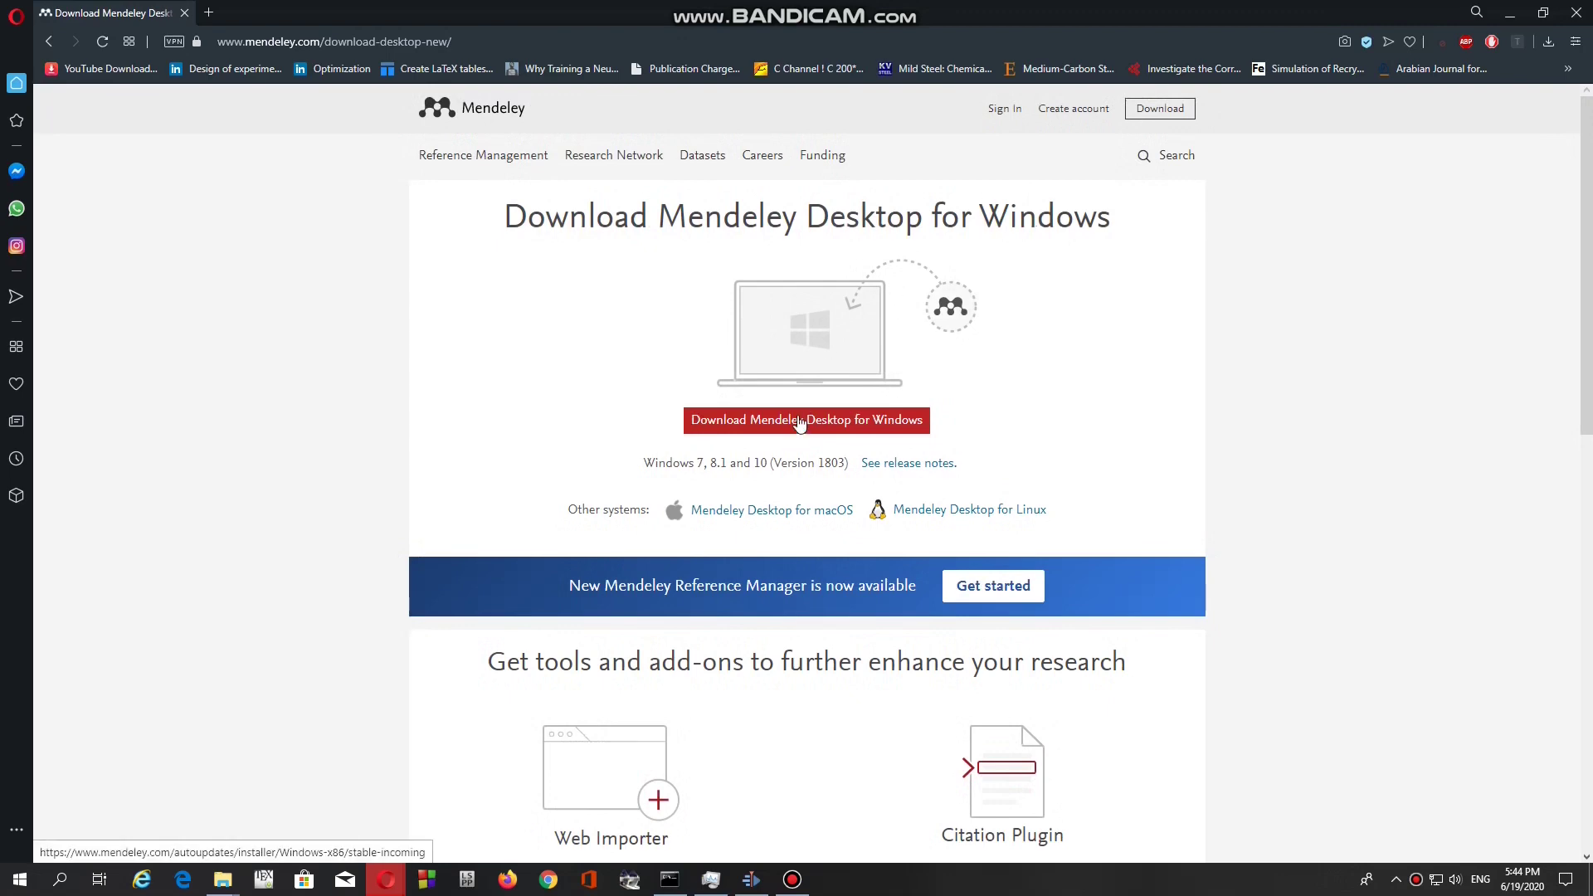
# - Download the Mendeley Desktop for Windows installer from the Mendeley download page
pyautogui.scroll(-7, 801, 425)
pyautogui.scroll(-3, 803, 415)
pyautogui.scroll(8, 797, 419)
pyautogui.click(791, 422)
pyautogui.click(1127, 682)
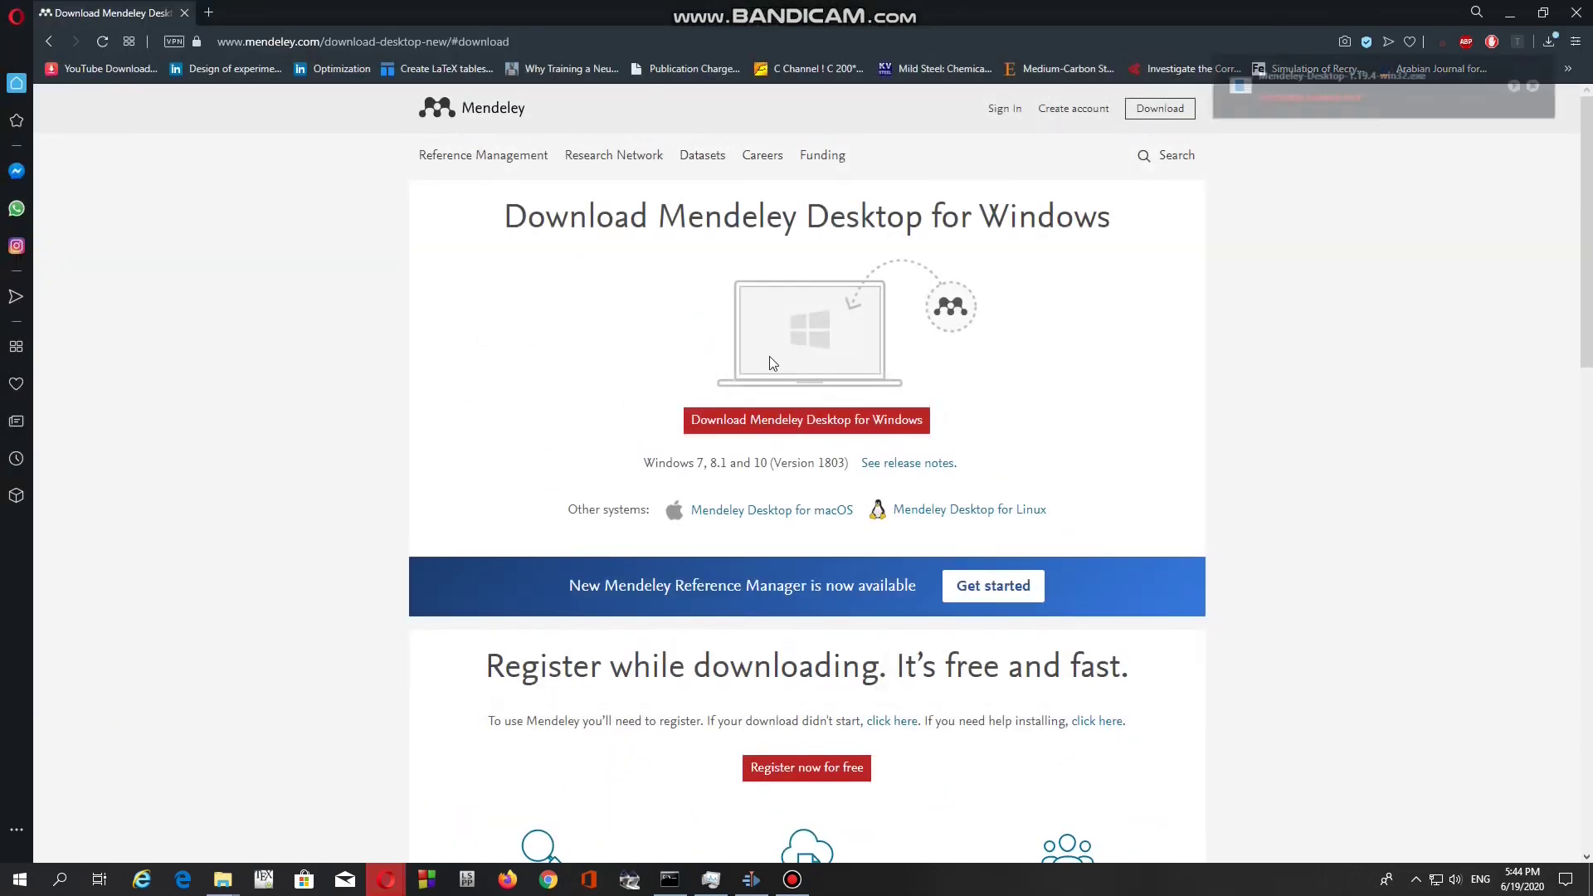
pyautogui.click(1518, 86)
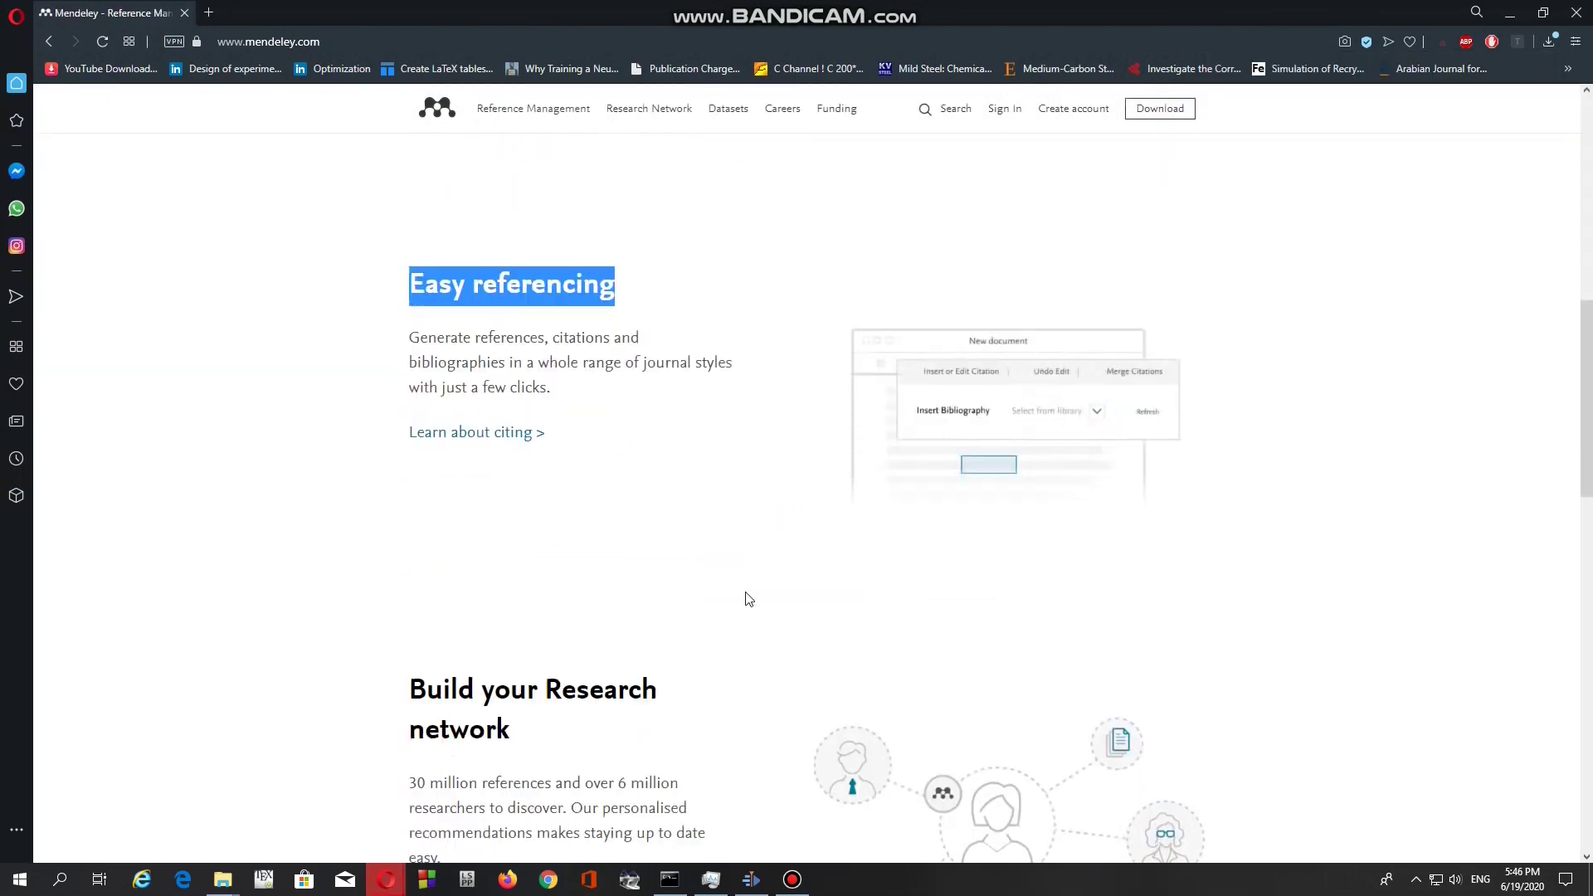
pyautogui.scroll(-1, 747, 598)
pyautogui.scroll(4, 743, 598)
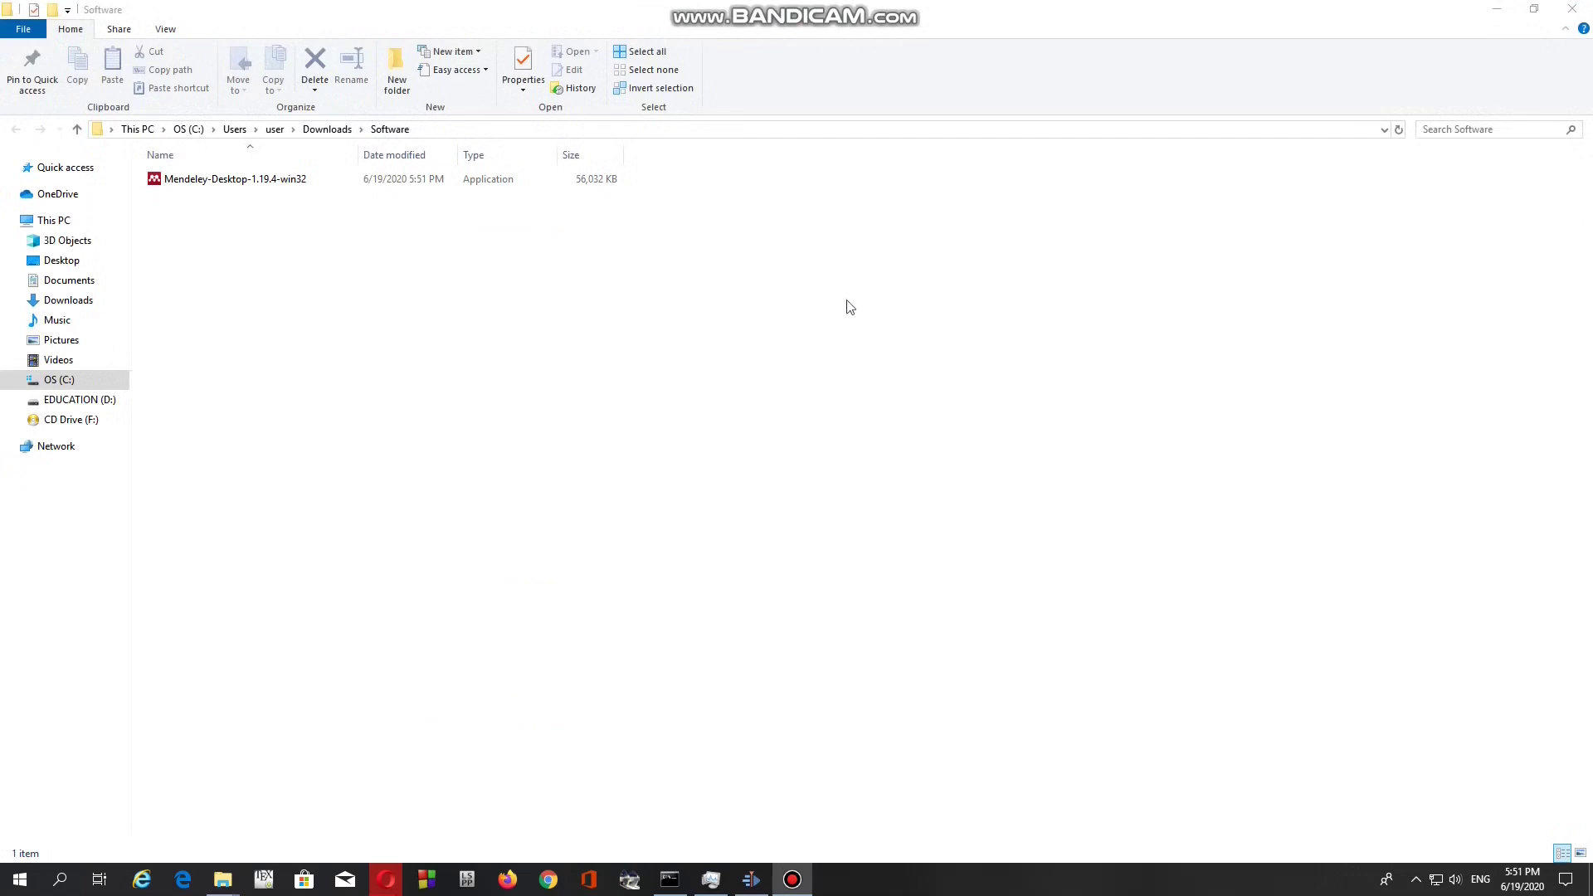
# - Run the Mendeley-Desktop-1.19.4-win32 installer as administrator and allow it past the SmartScreen warning
pyautogui.click(225, 181)
pyautogui.rightClick(226, 177)
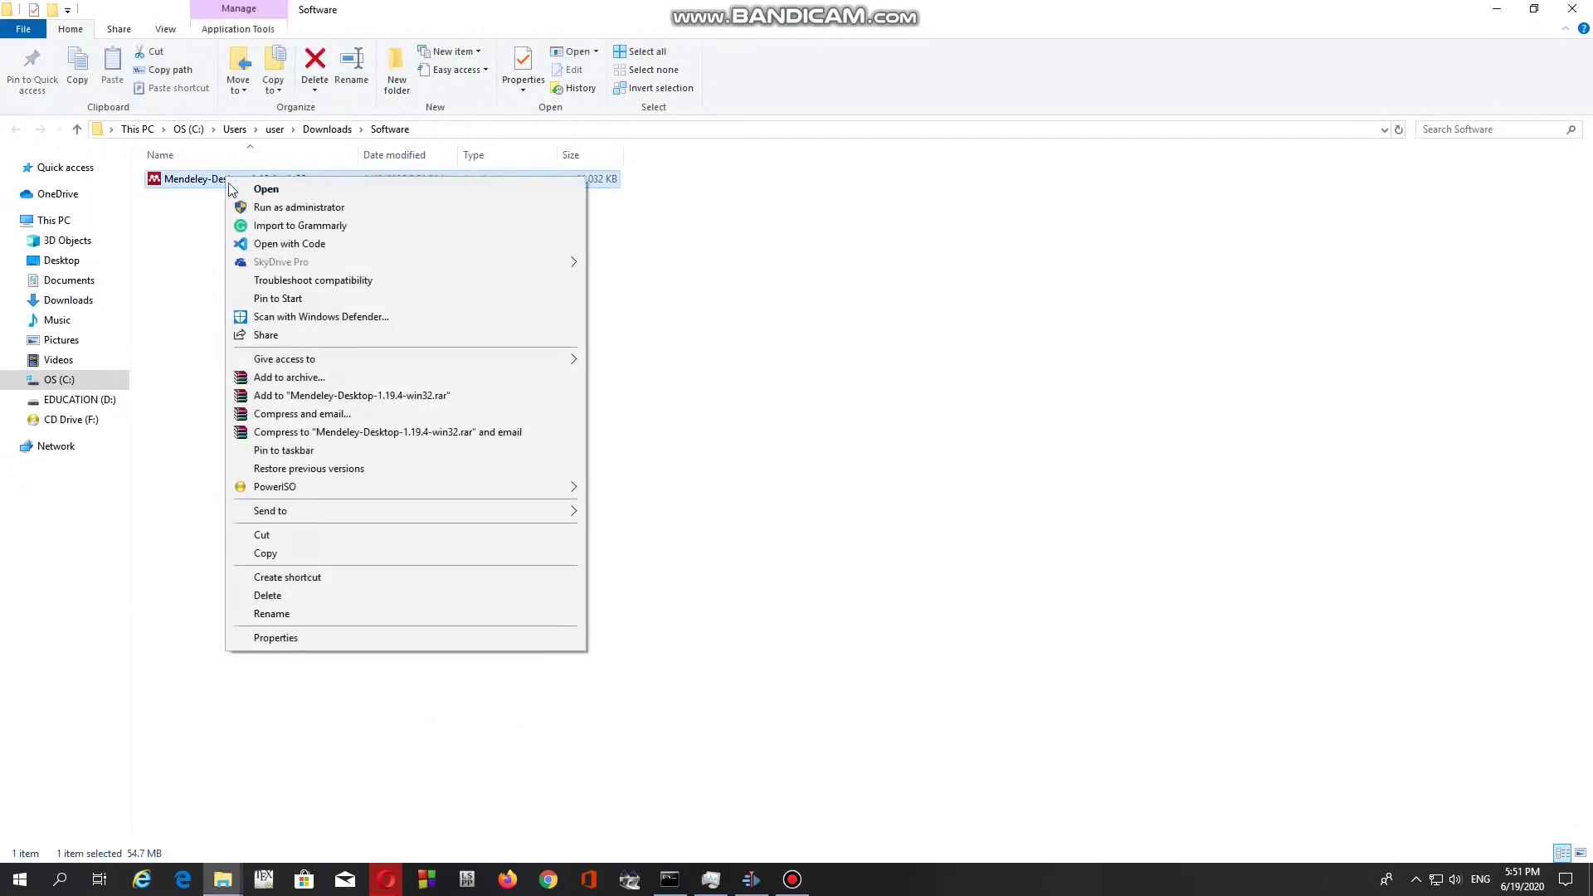
pyautogui.click(272, 211)
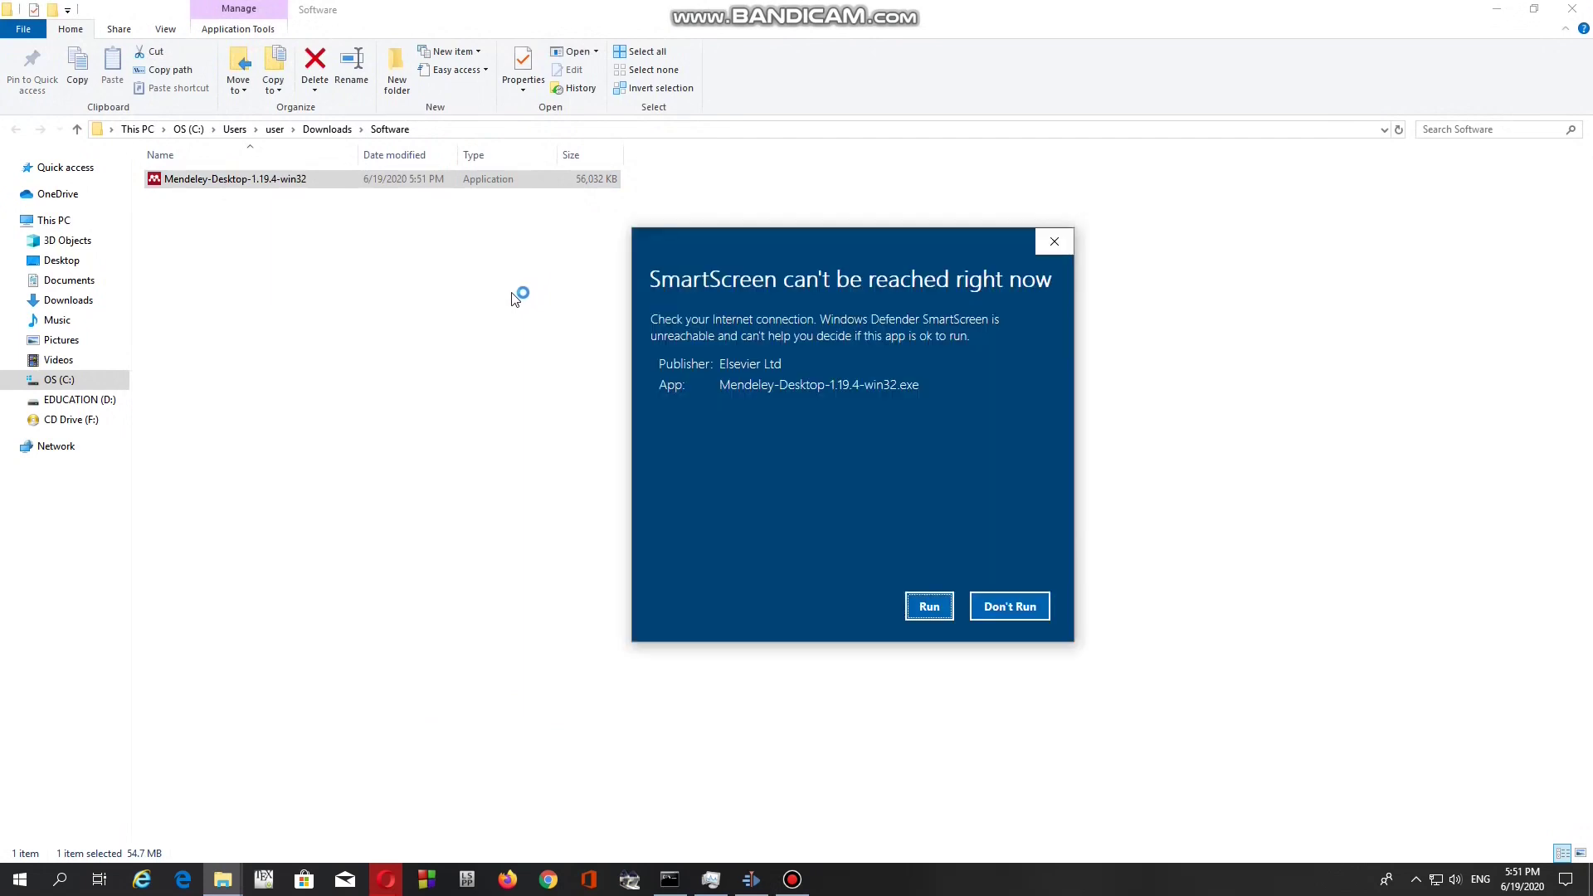
pyautogui.click(932, 603)
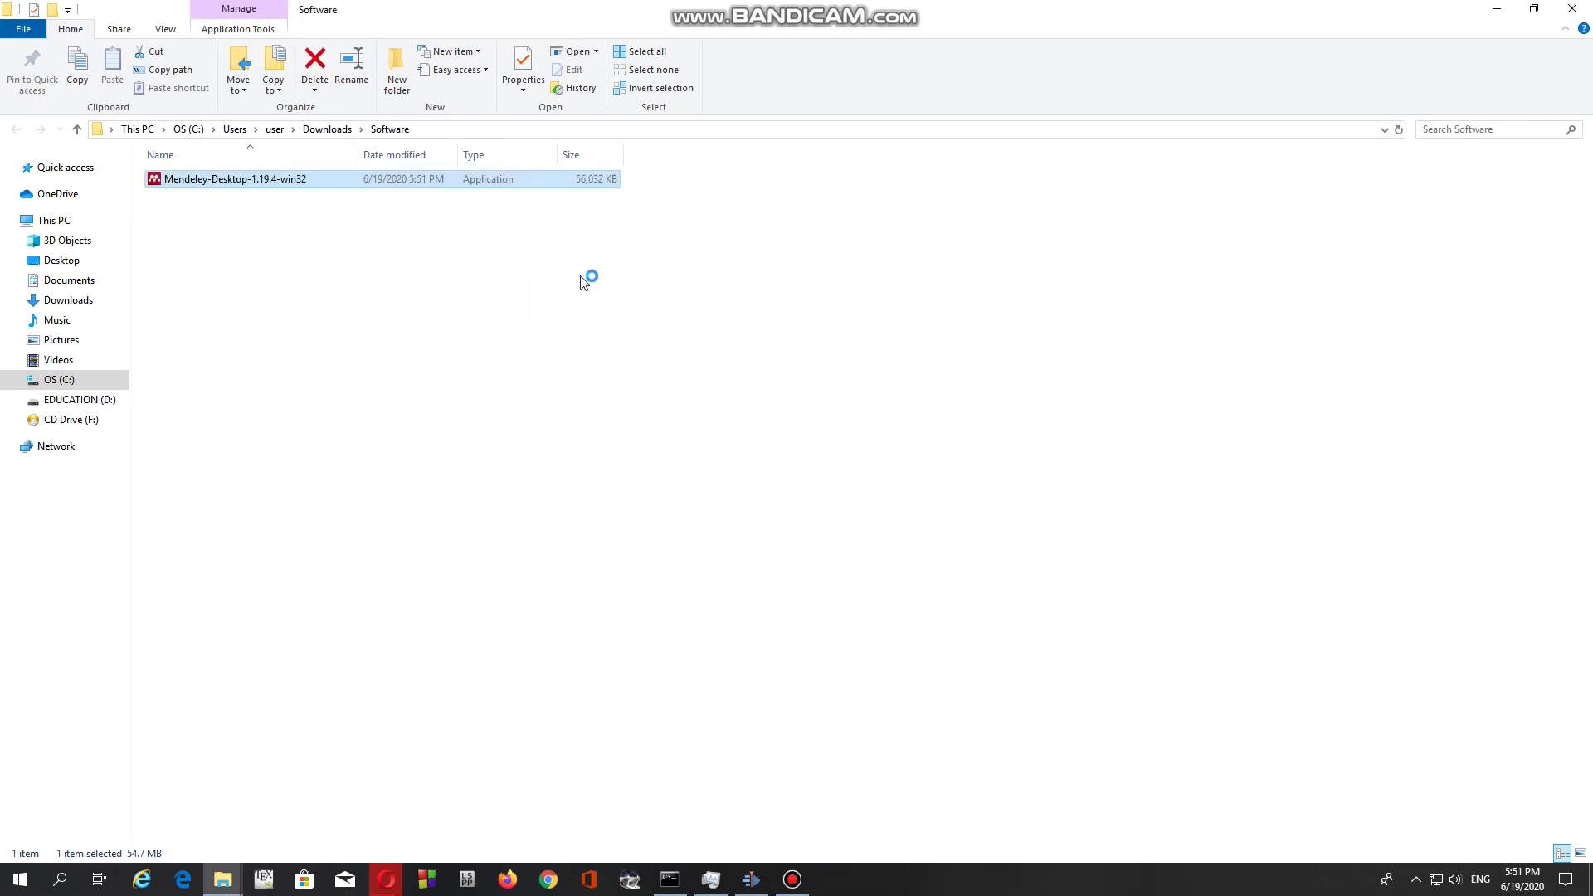
# - Accept the license agreement, install Mendeley Desktop in the default folder, and finish setup with Run Mendeley Desktop enabled
pyautogui.click(876, 573)
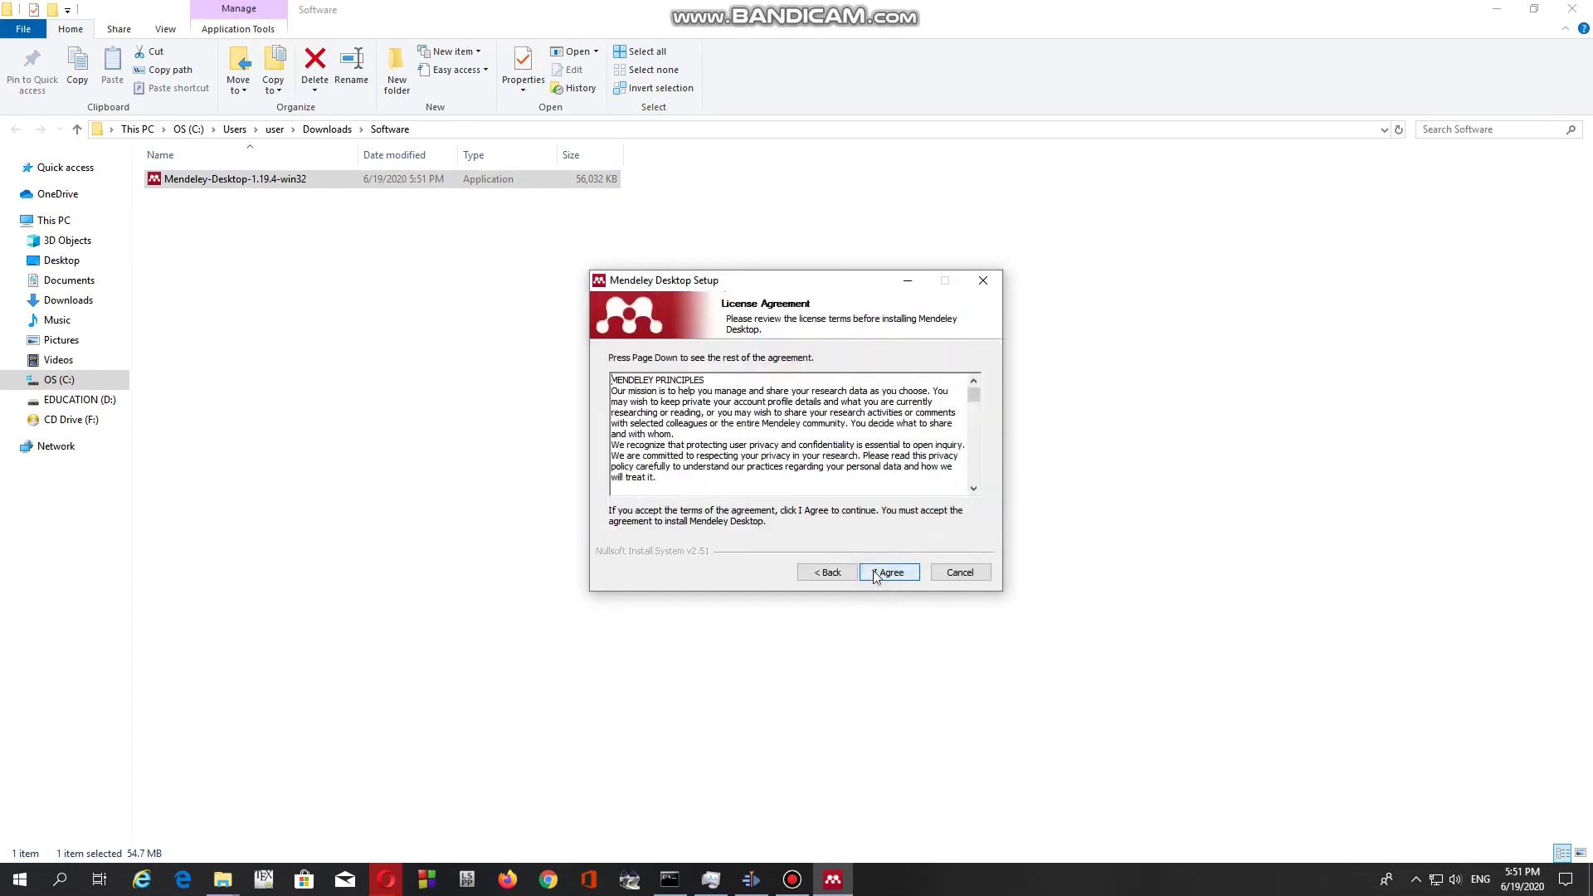
pyautogui.click(876, 573)
pyautogui.click(873, 573)
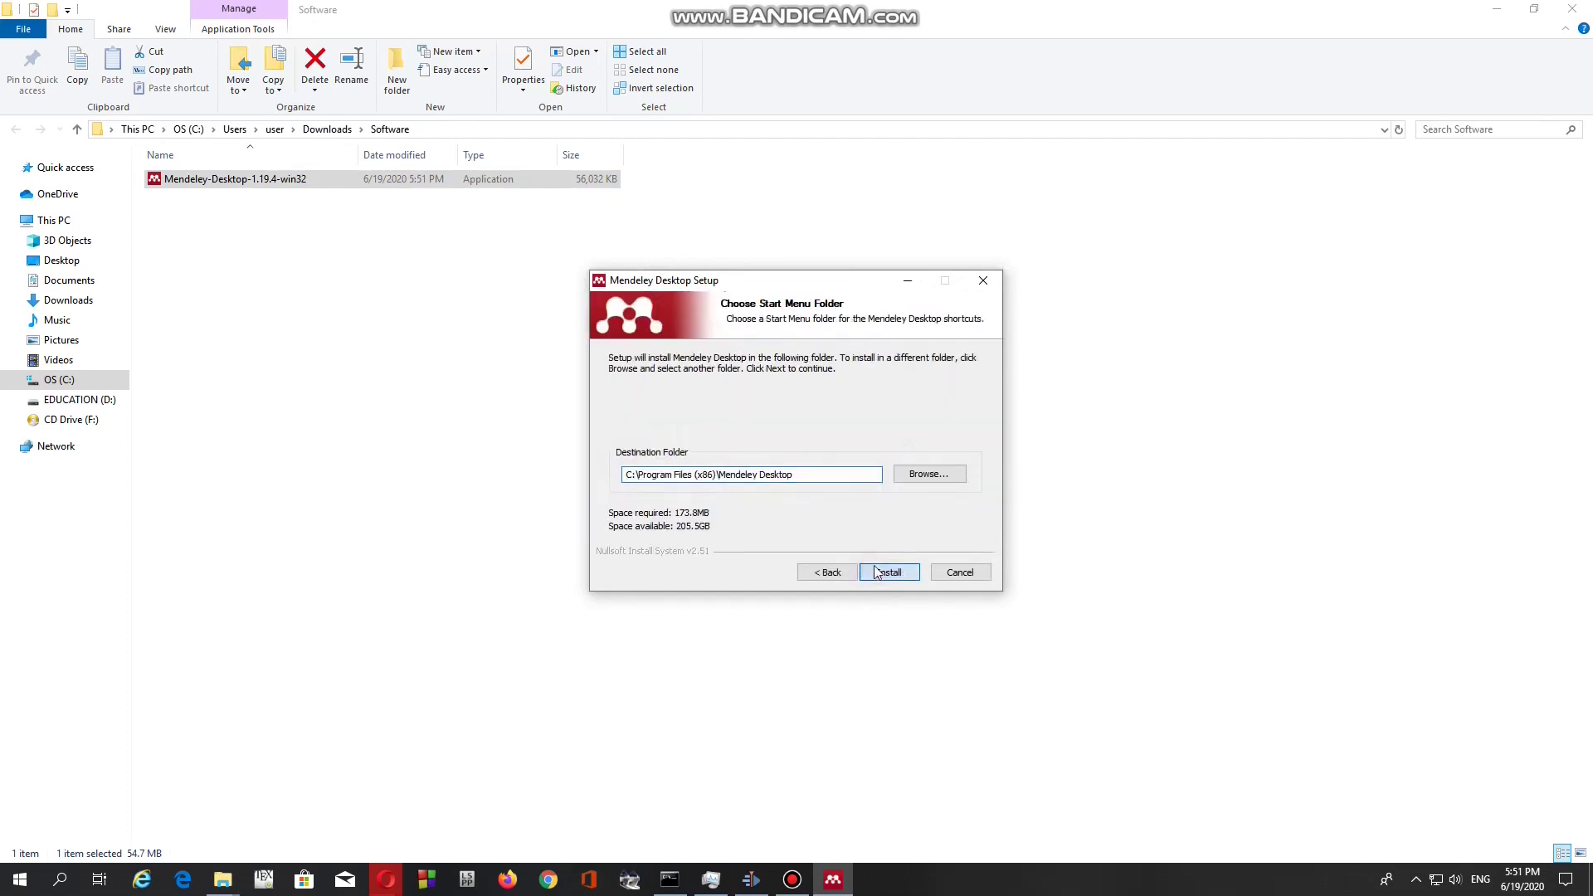
pyautogui.click(885, 572)
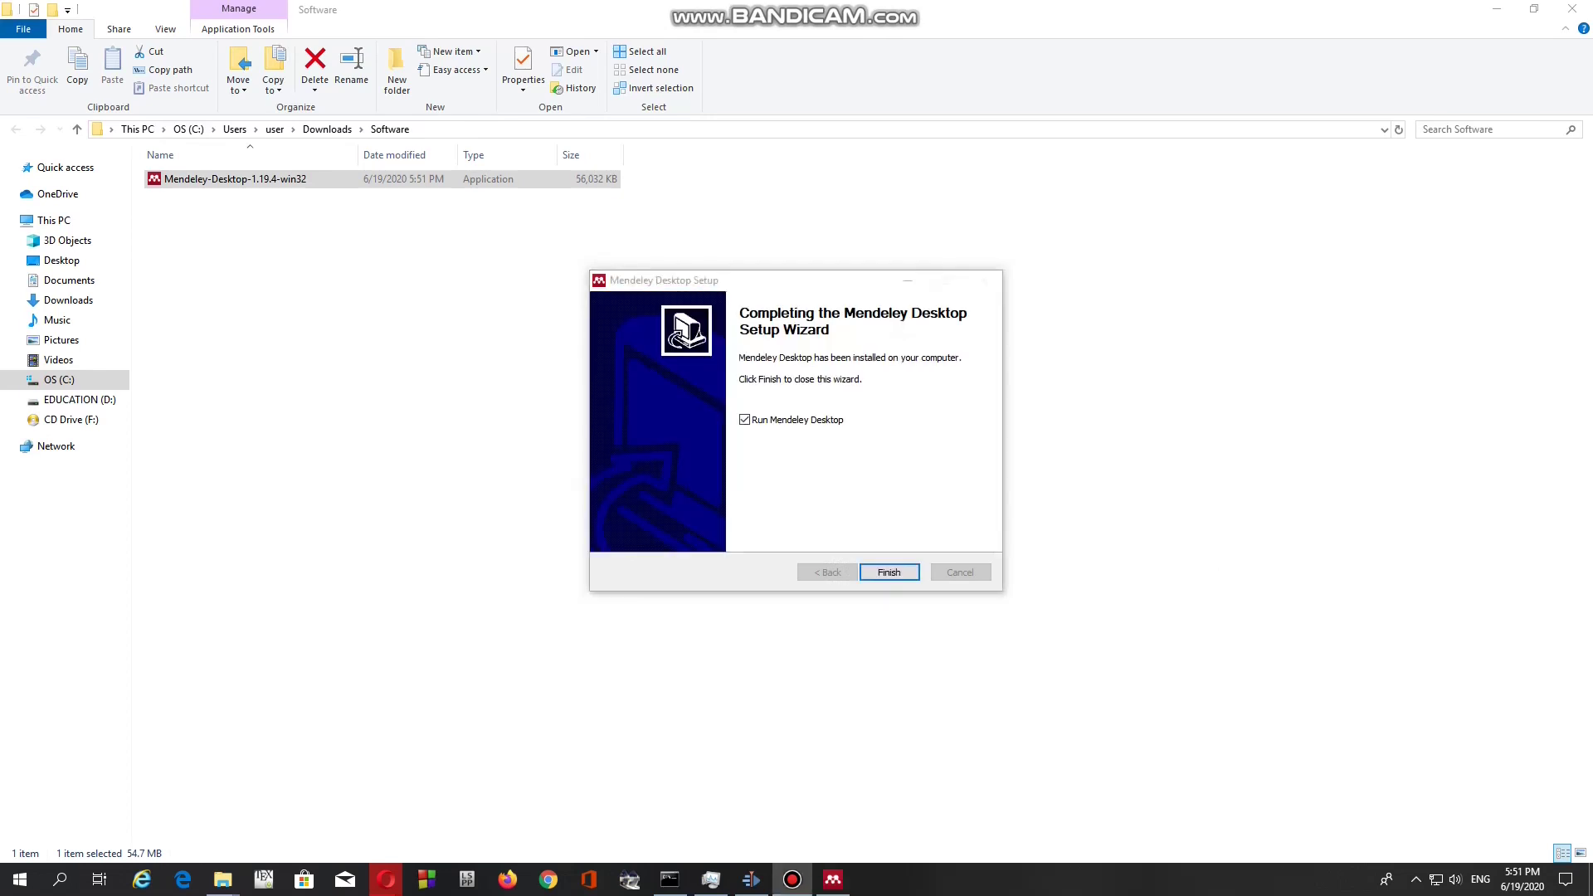
pyautogui.click(890, 573)
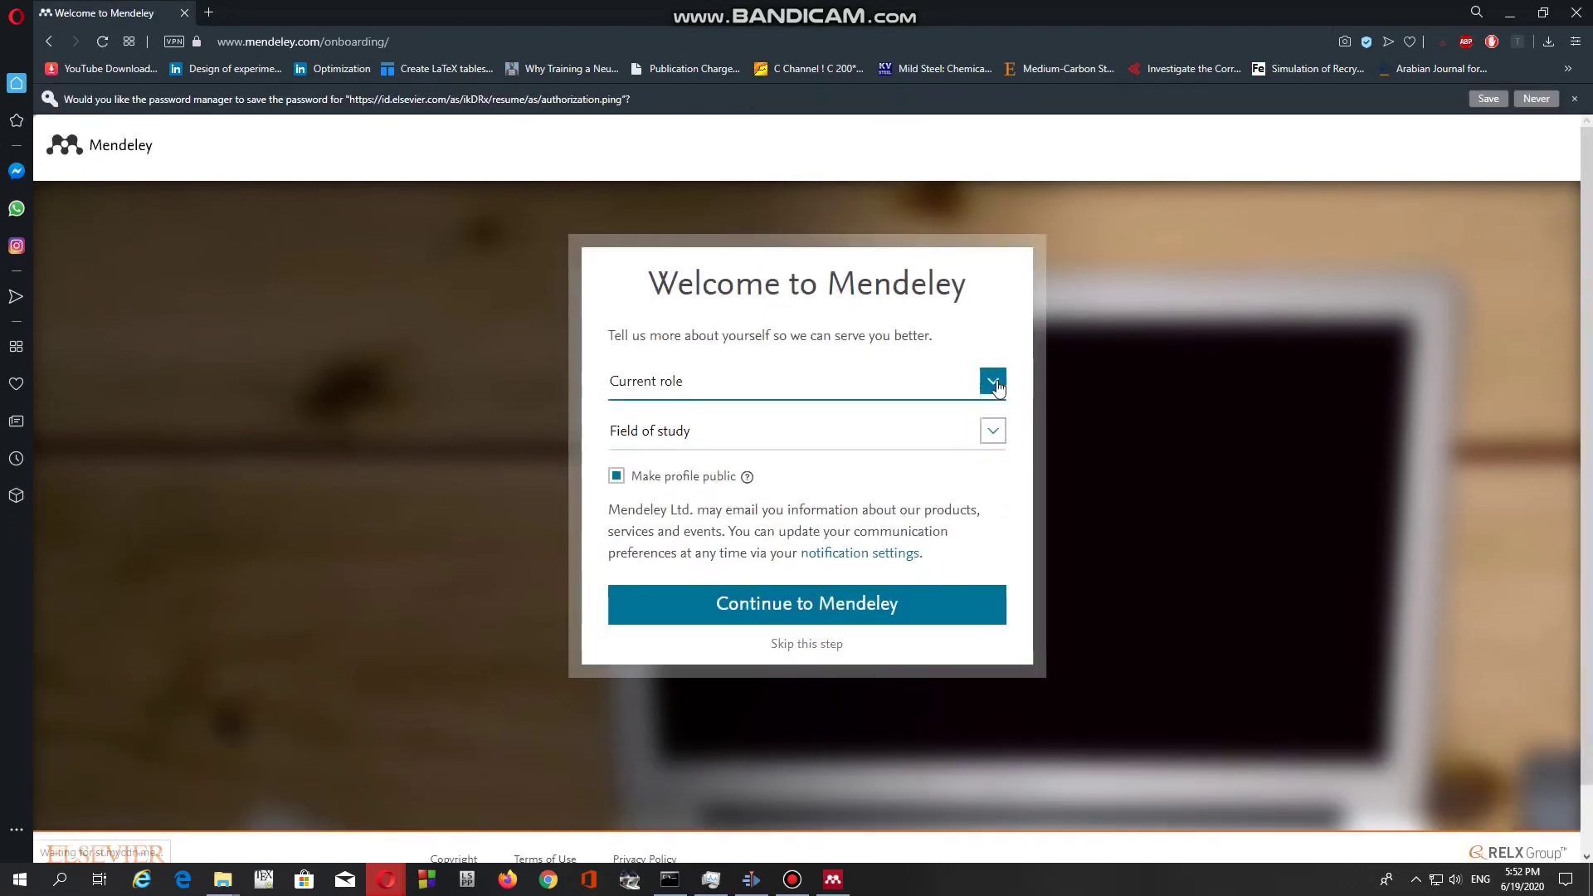
# - Set the current role to Student > Ph. D. Student and choose a field of study in the Mendeley welcome form
pyautogui.click(995, 383)
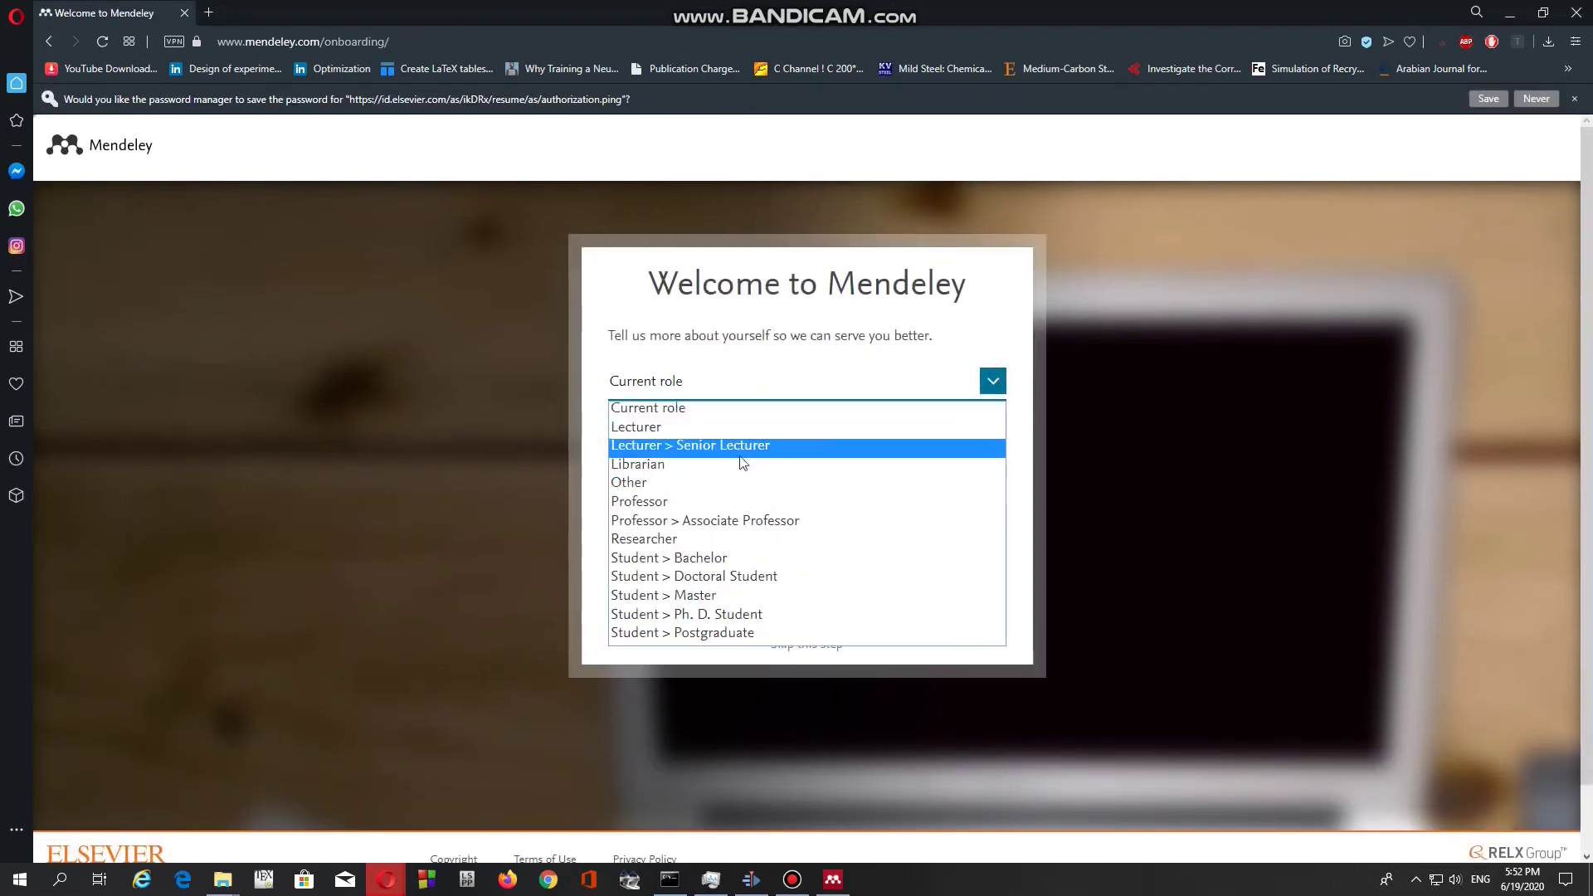
pyautogui.click(710, 616)
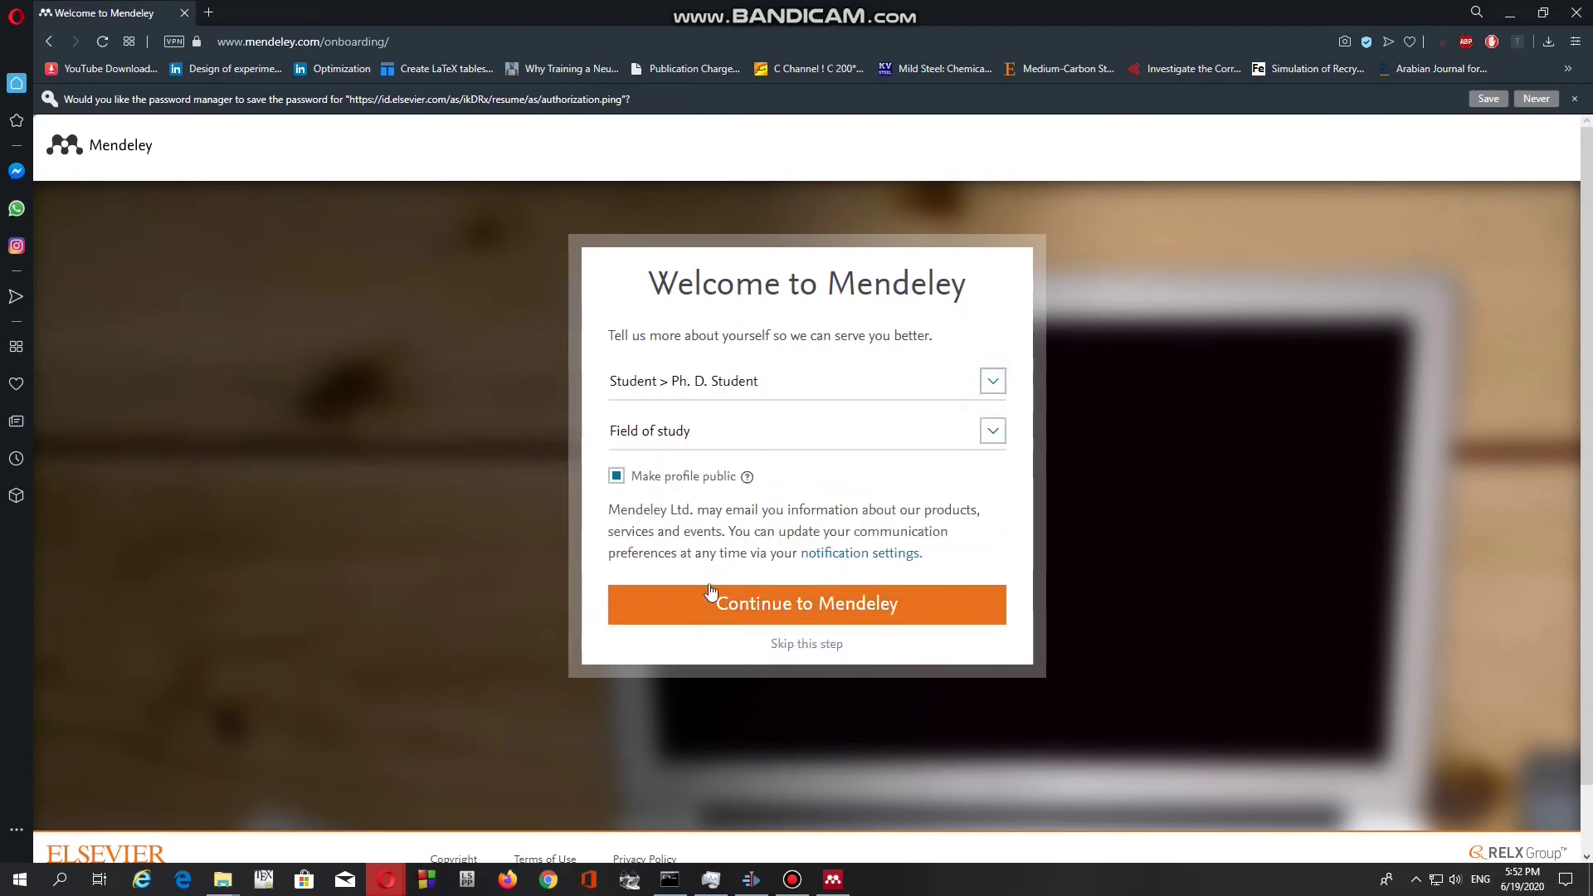
pyautogui.click(781, 431)
pyautogui.scroll(-3, 744, 540)
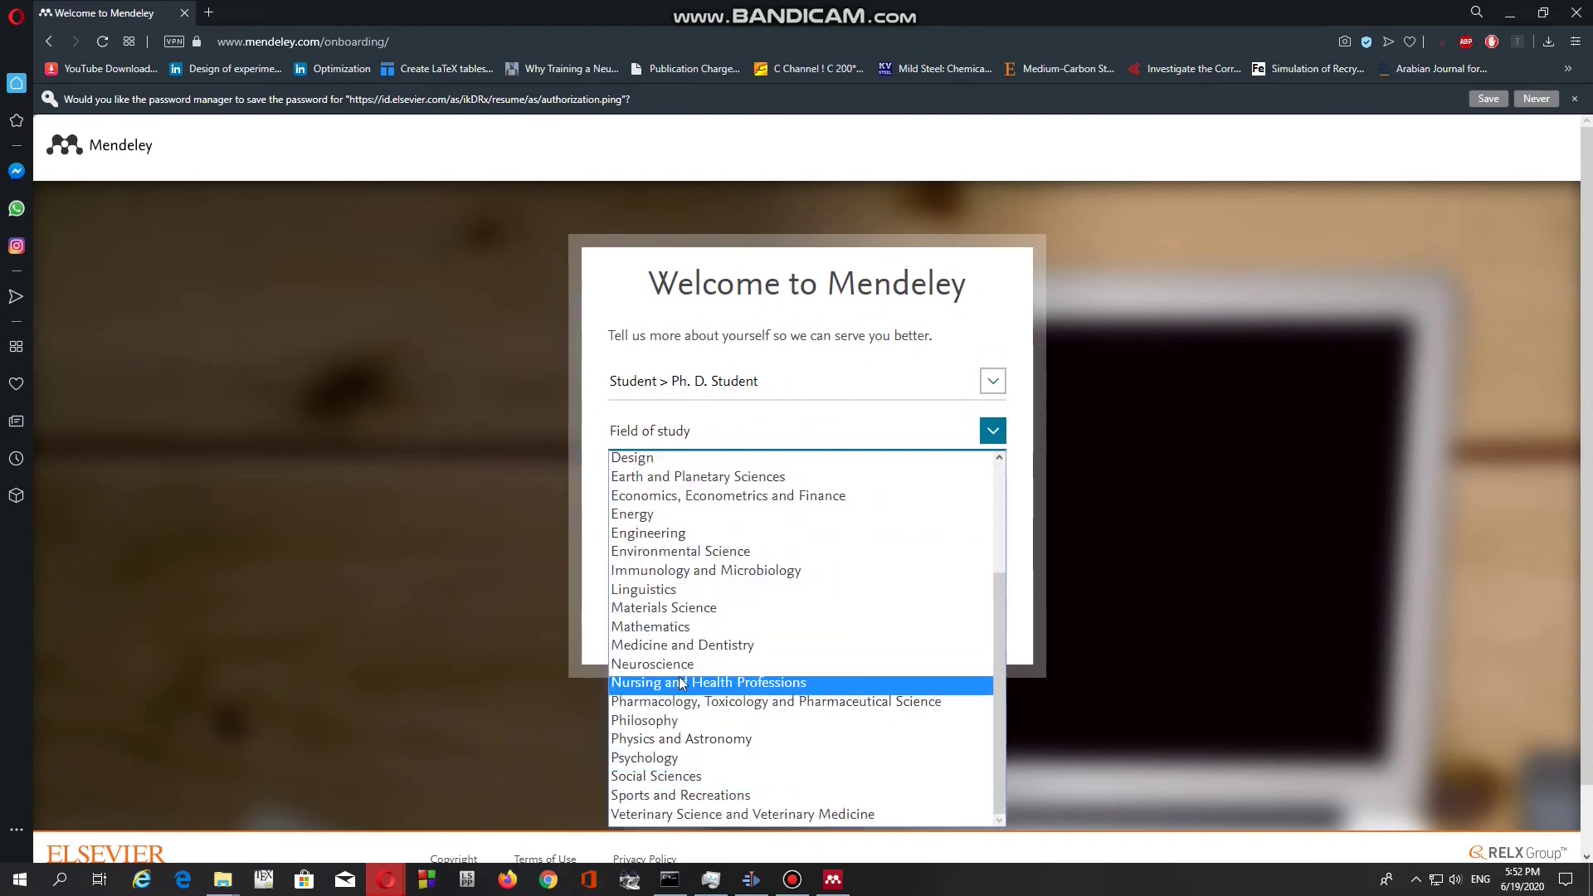
pyautogui.scroll(1, 748, 609)
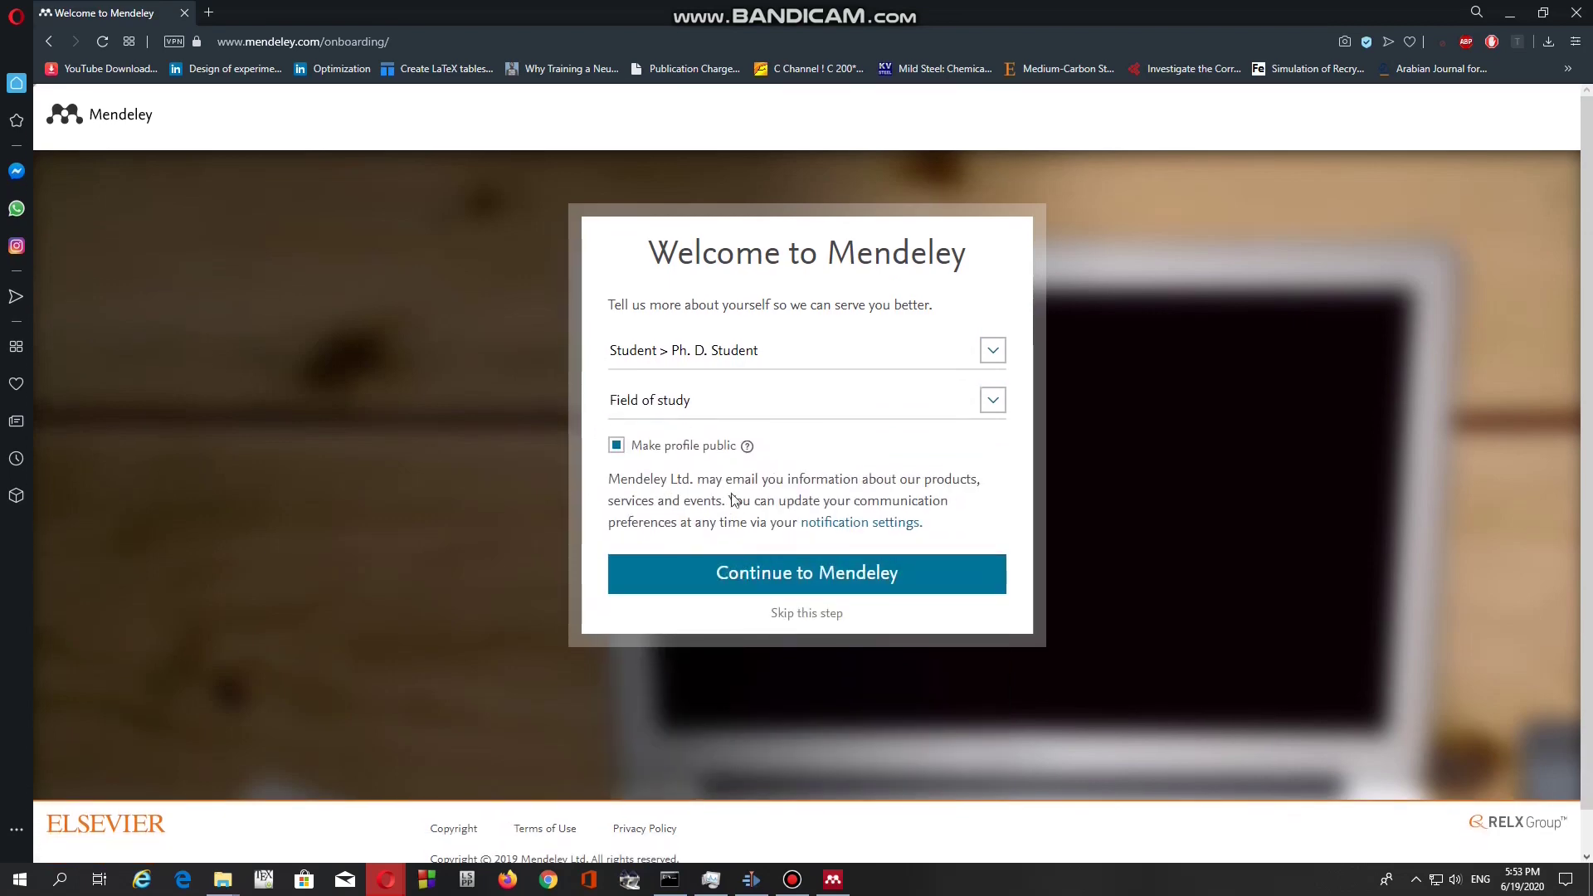
pyautogui.click(871, 400)
pyautogui.moveTo(999, 438); pyautogui.dragTo(994, 503)
pyautogui.click(676, 572)
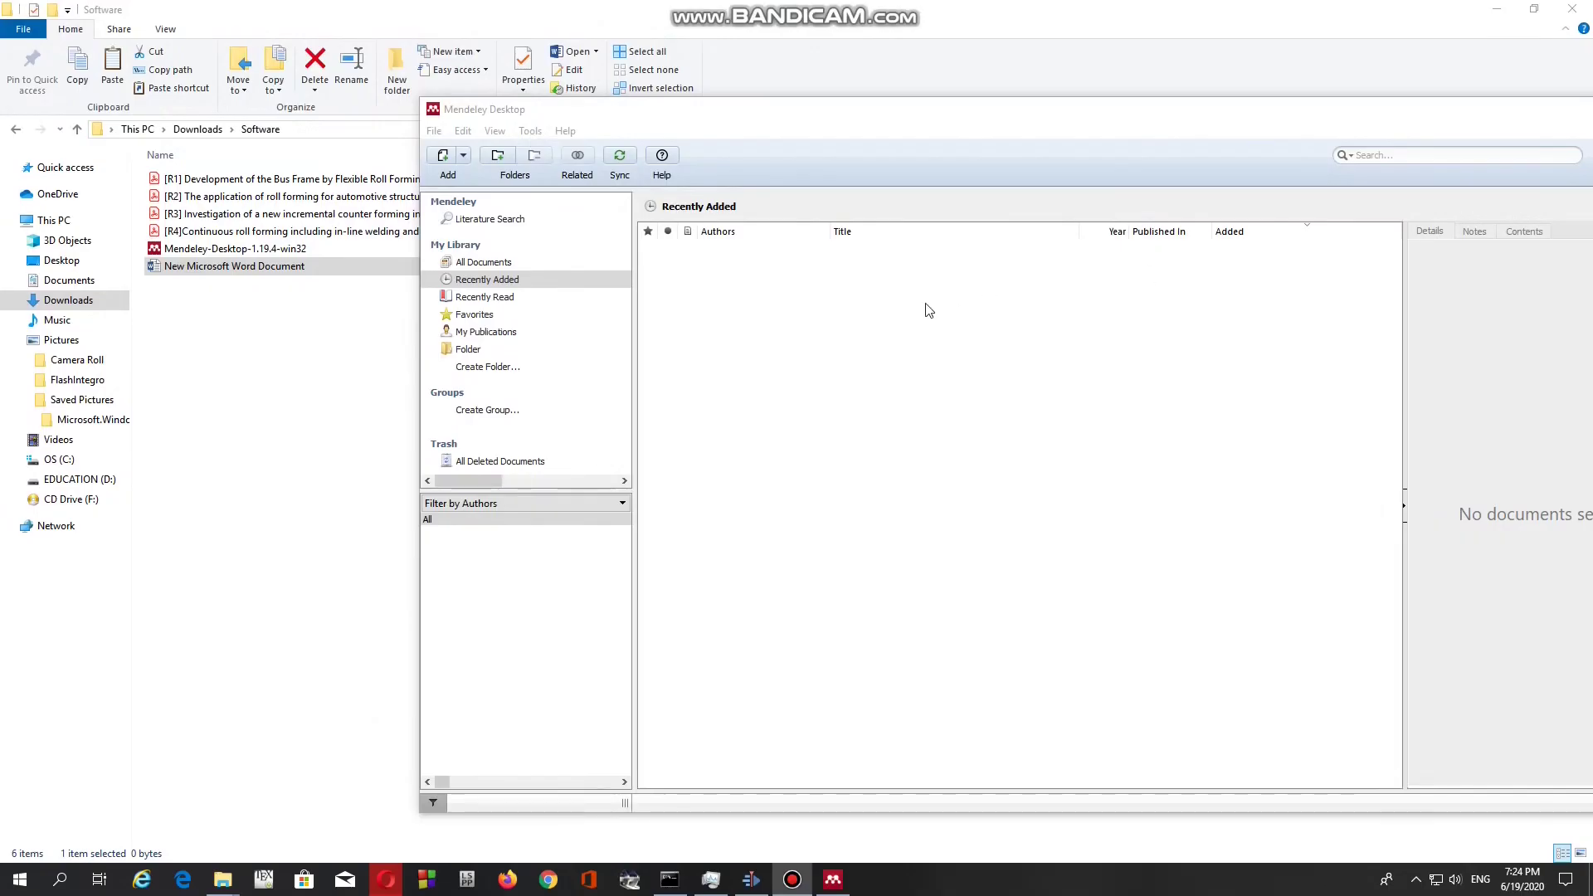
# - Install the MS Word citation plugin from Mendeley Desktop and dismiss the installation notice
pyautogui.click(532, 135)
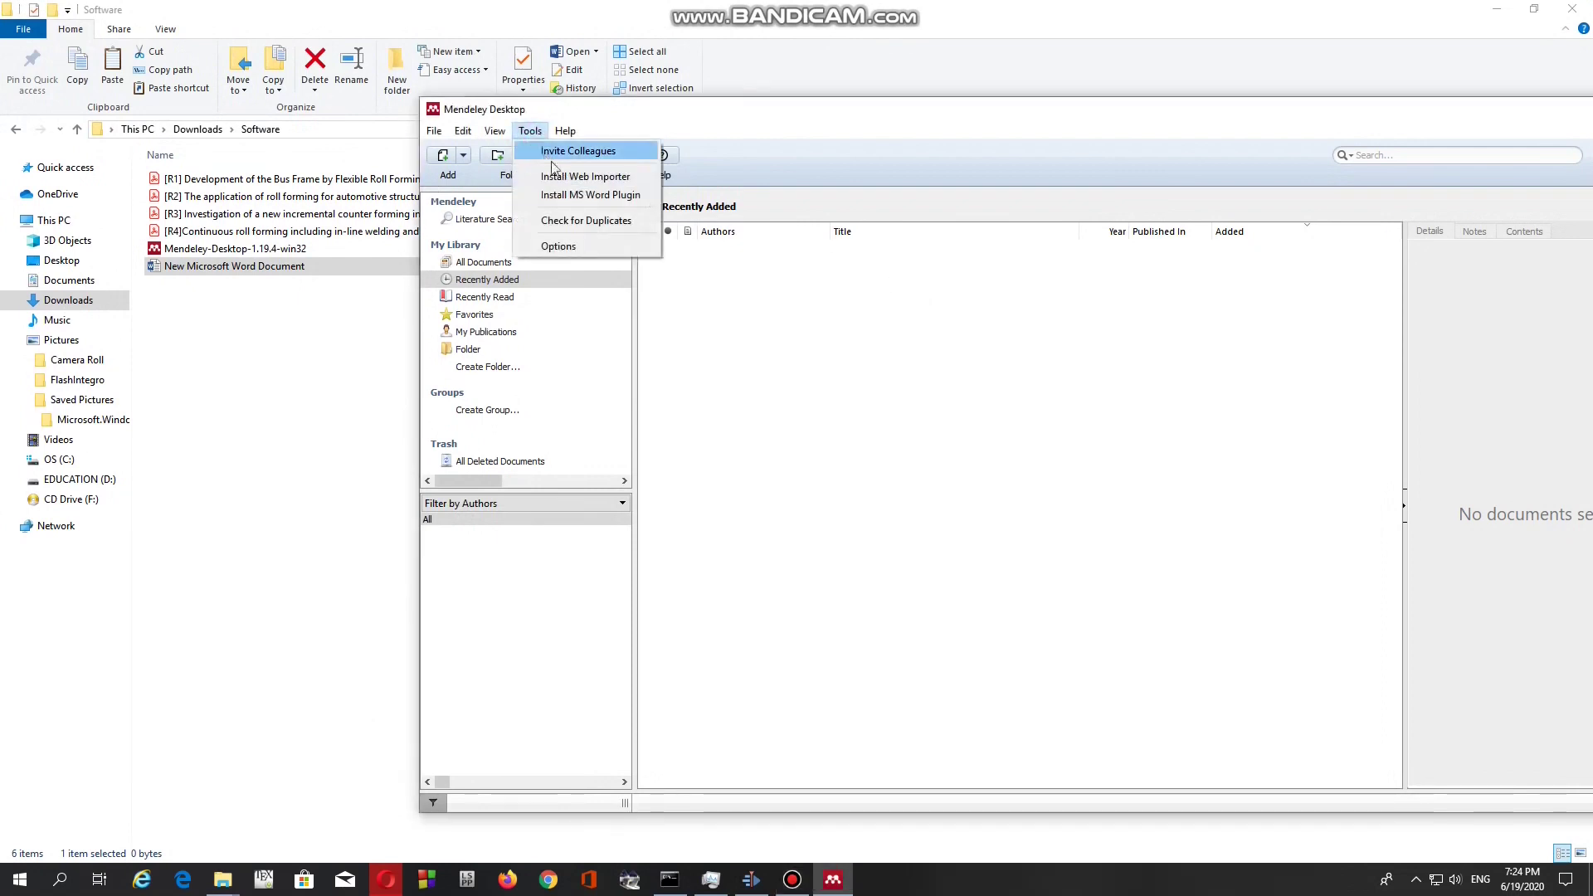
pyautogui.click(576, 201)
pyautogui.click(531, 133)
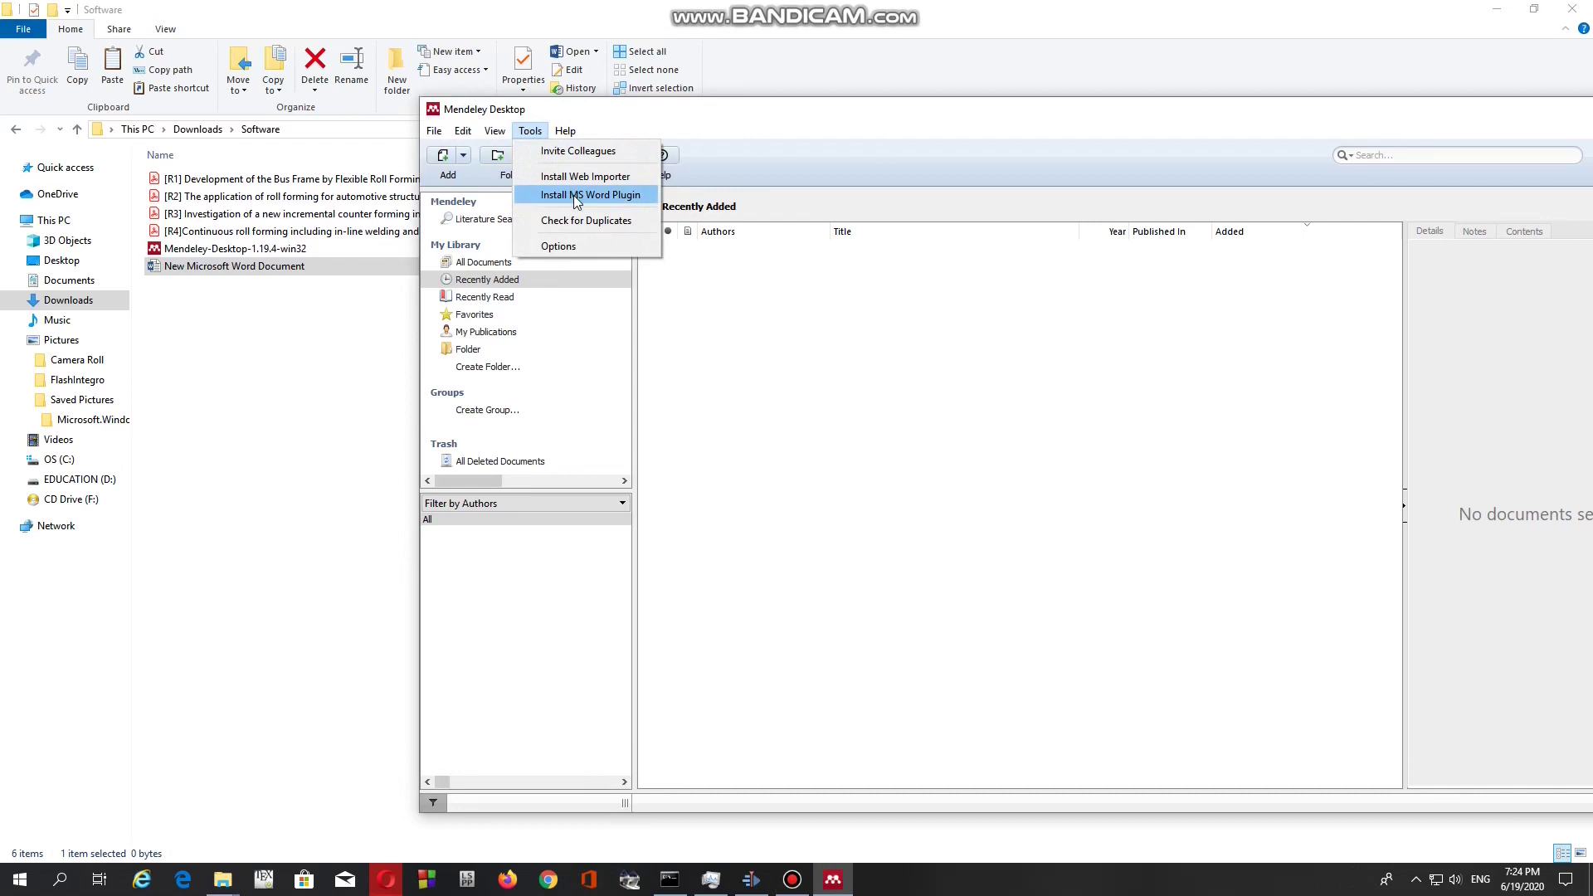
pyautogui.click(577, 196)
pyautogui.click(531, 132)
pyautogui.click(577, 196)
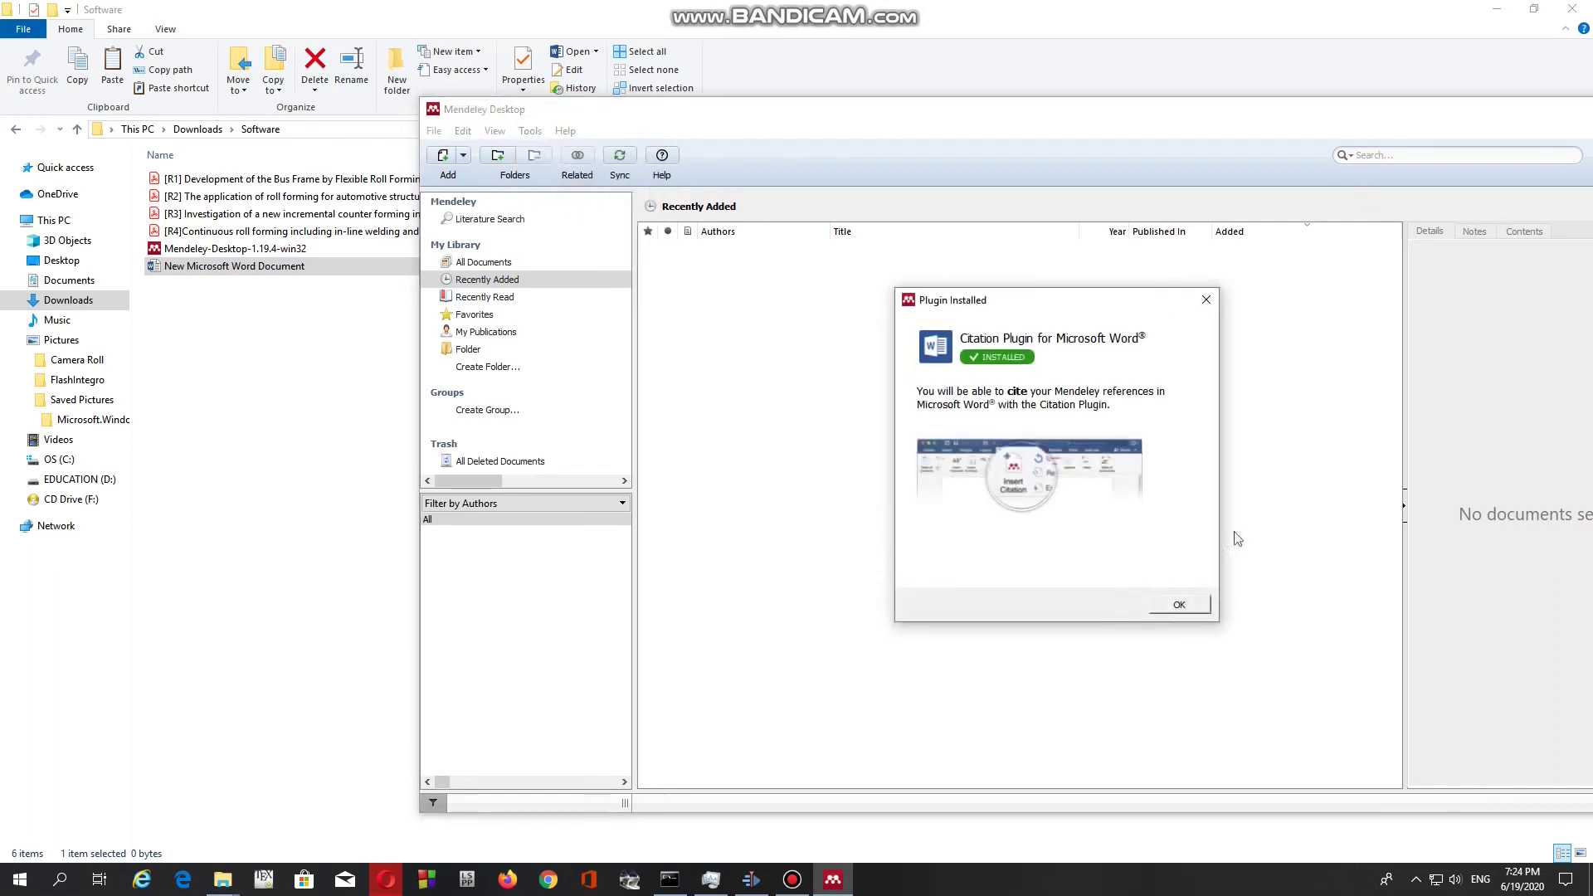
pyautogui.click(531, 133)
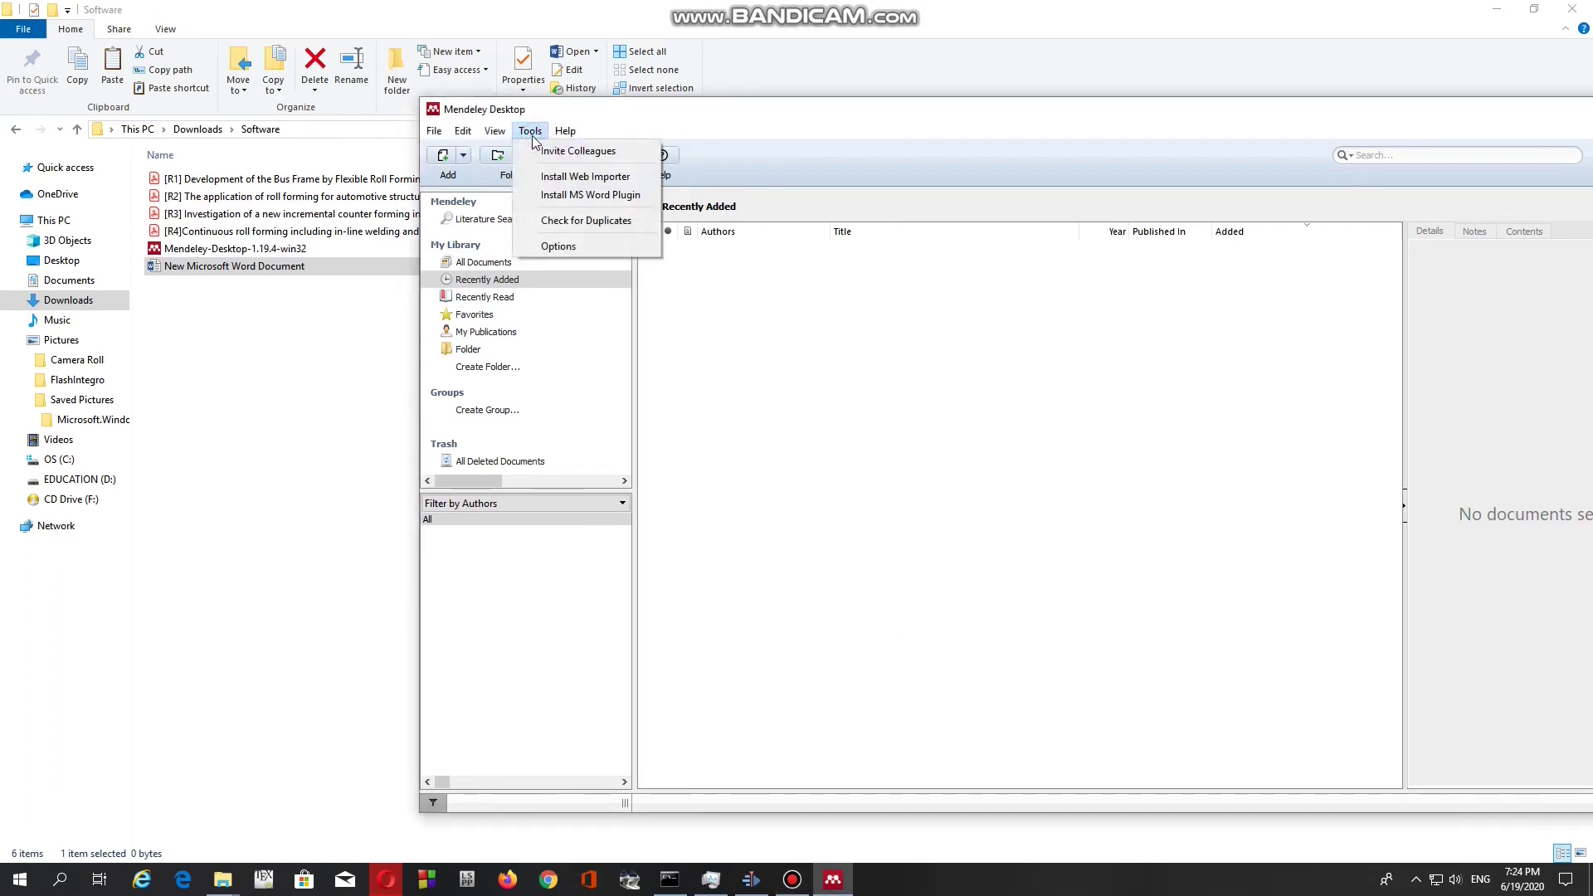
pyautogui.click(577, 199)
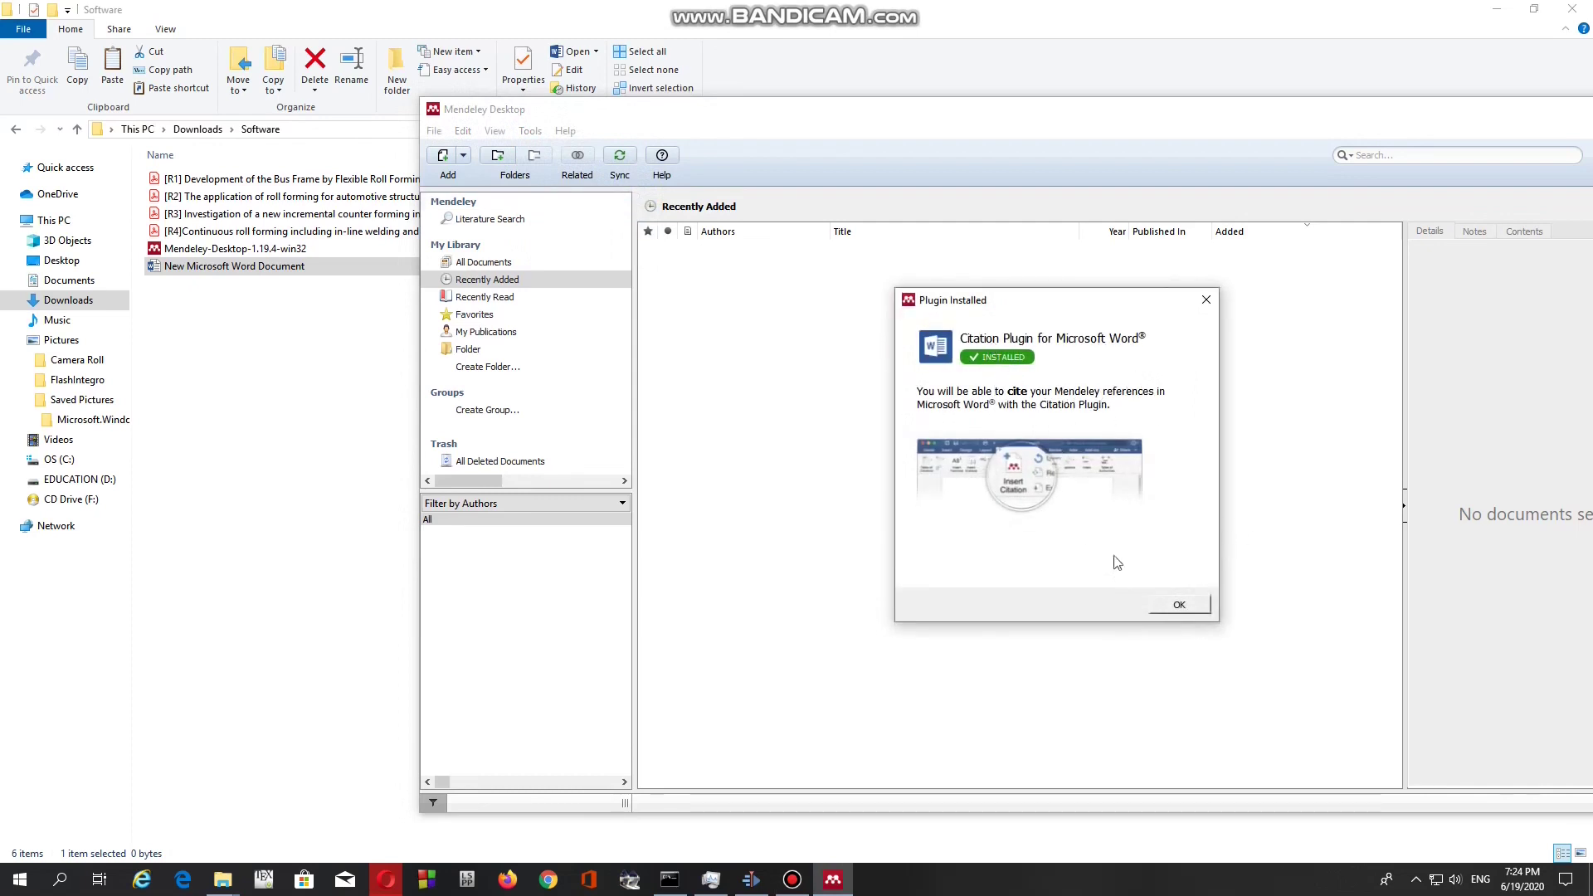
pyautogui.click(1181, 605)
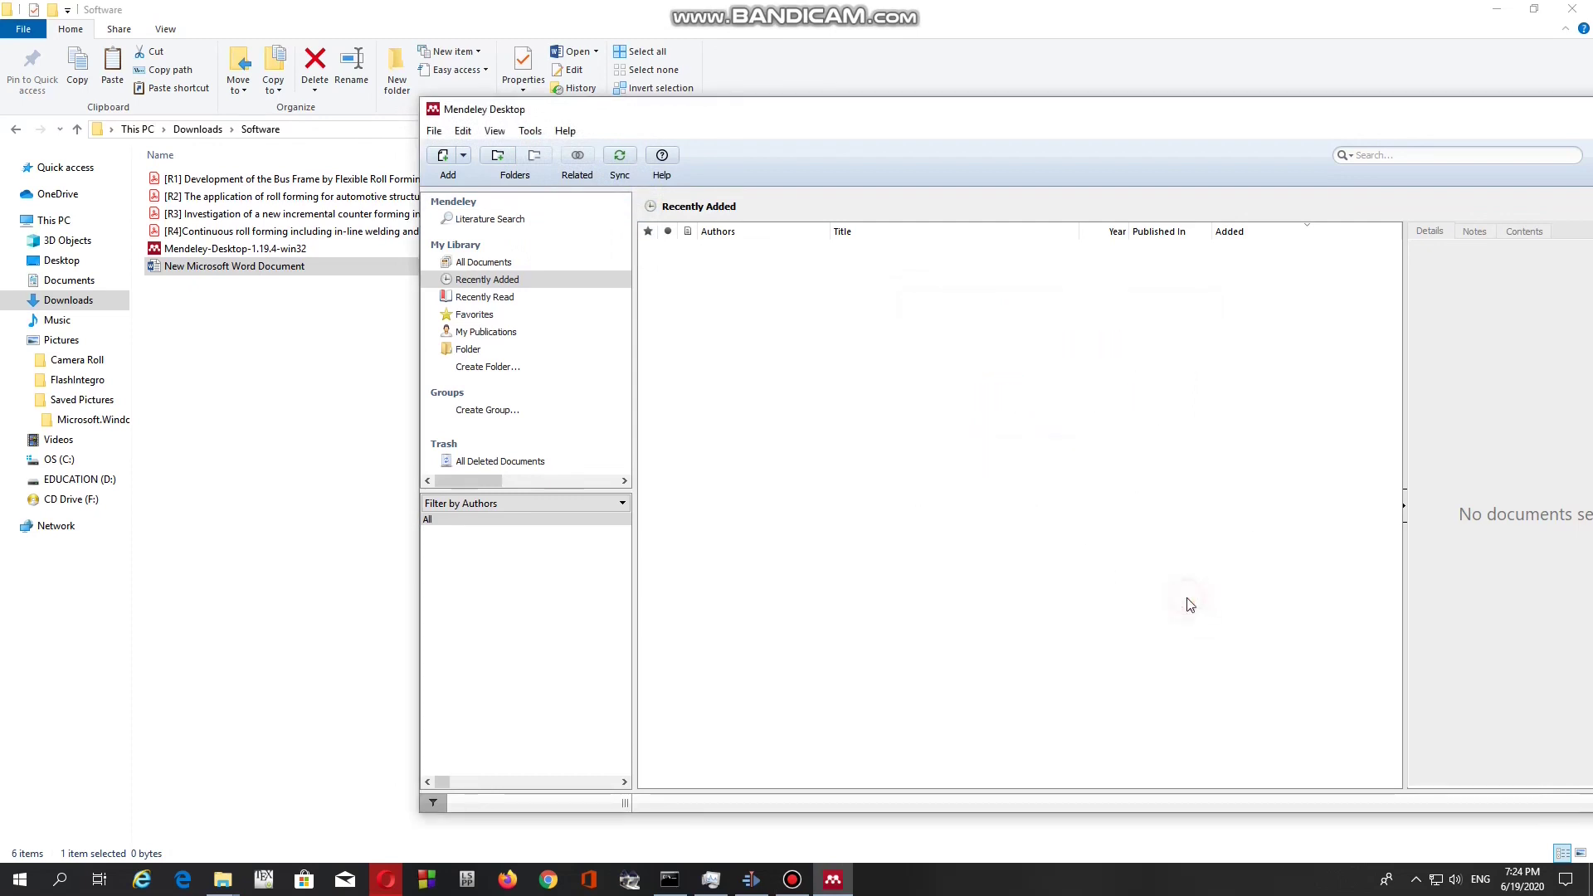
# - Open the New Microsoft Word Document file from the Software folder in Word
pyautogui.click(260, 275)
pyautogui.rightClick(257, 272)
pyautogui.click(282, 283)
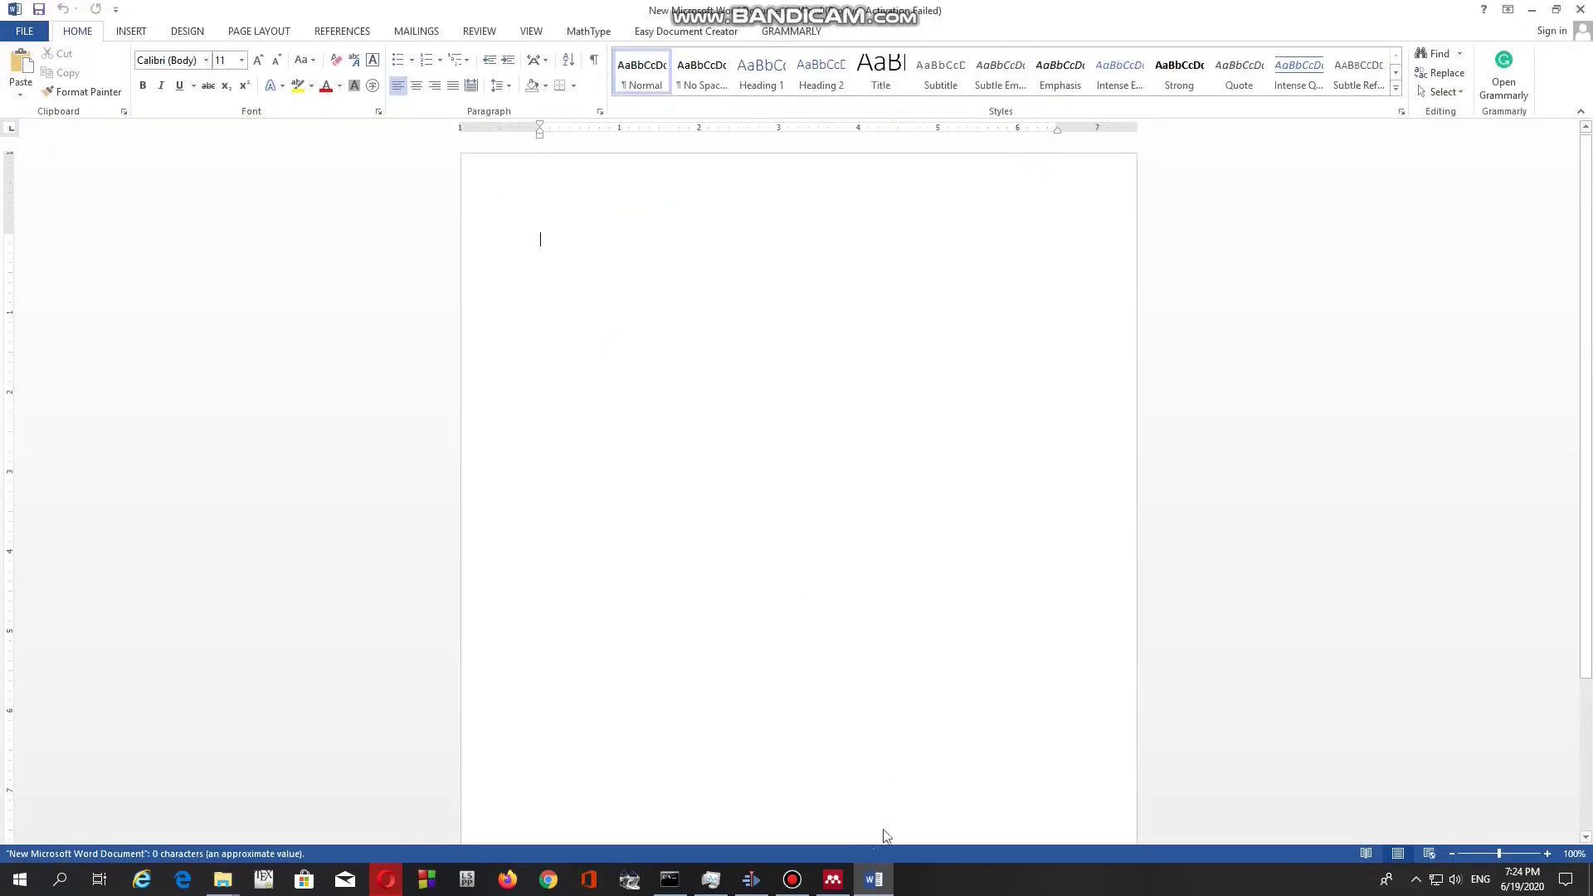
# - Start a Mendeley citation in the blank document and go from its search dialog to the Mendeley library
pyautogui.click(343, 32)
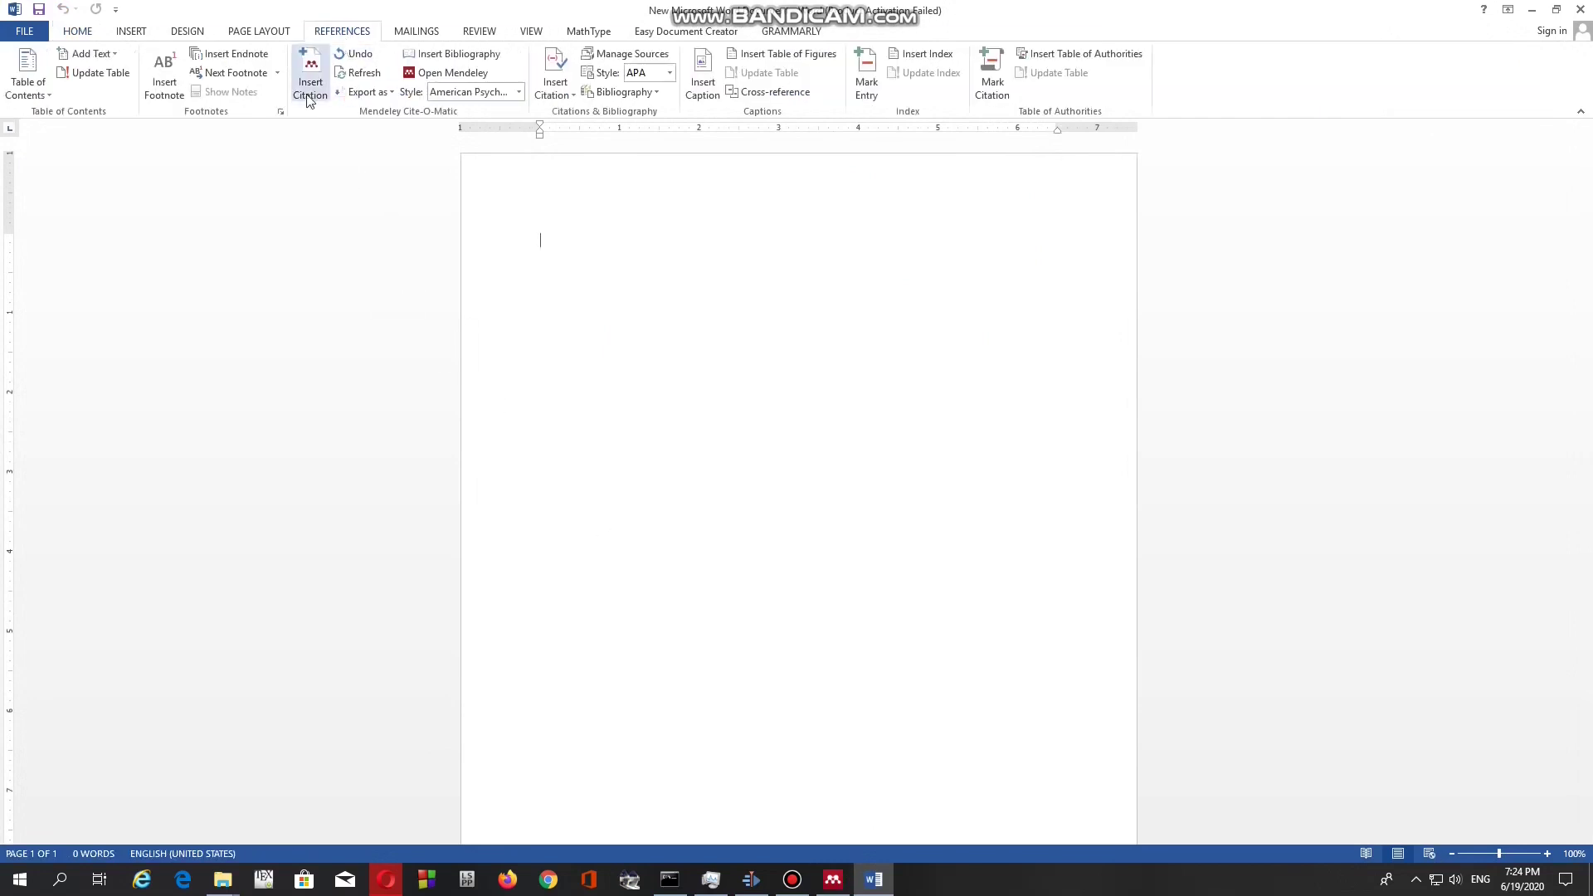
pyautogui.click(985, 254)
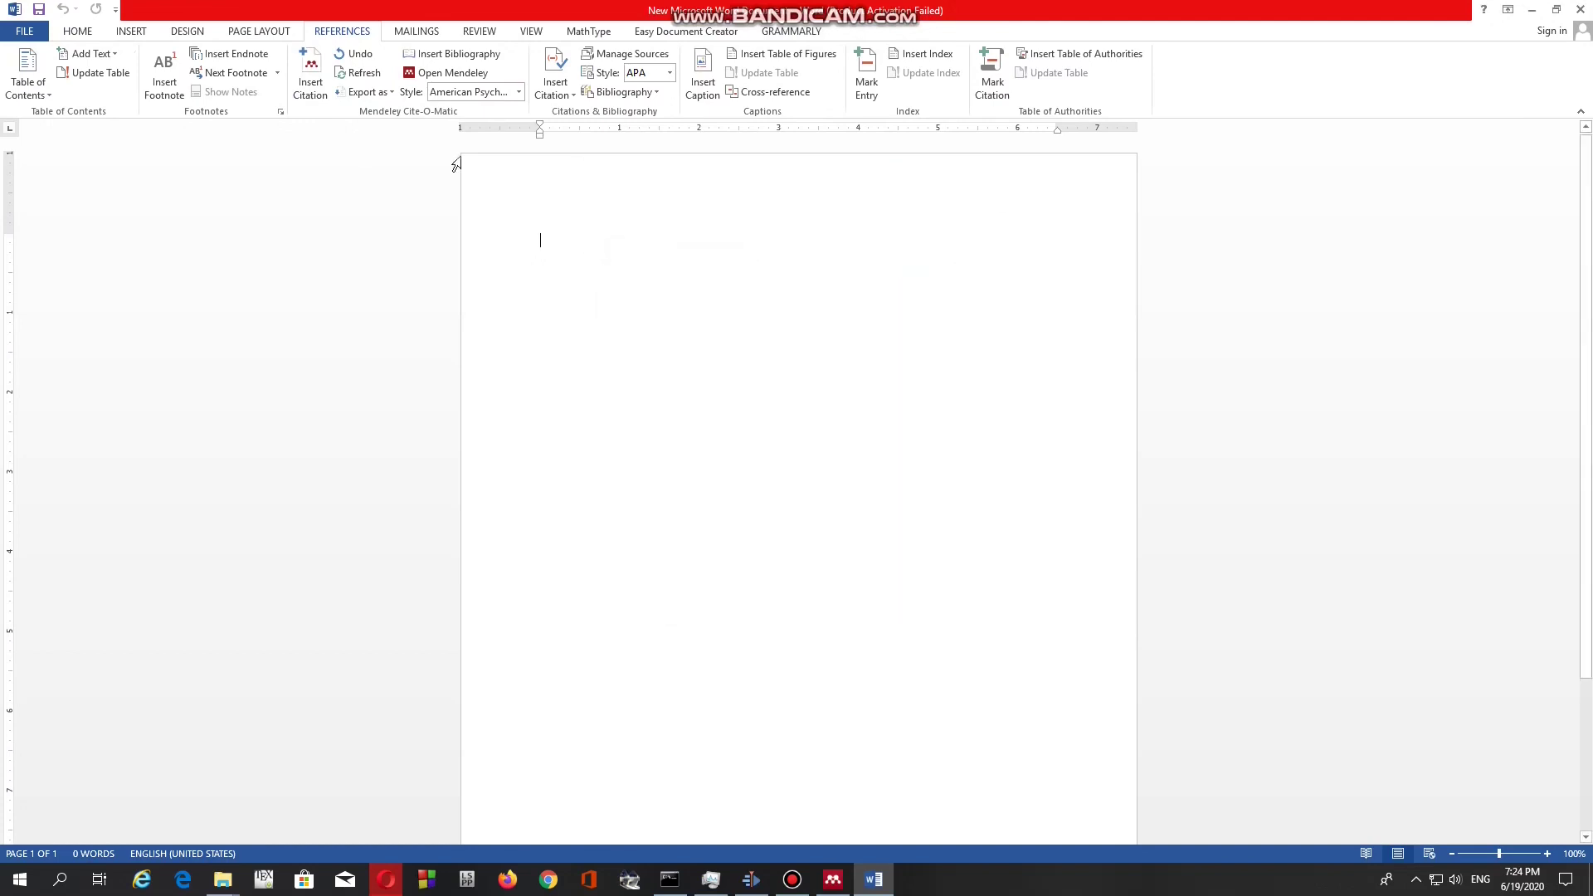
pyautogui.click(318, 84)
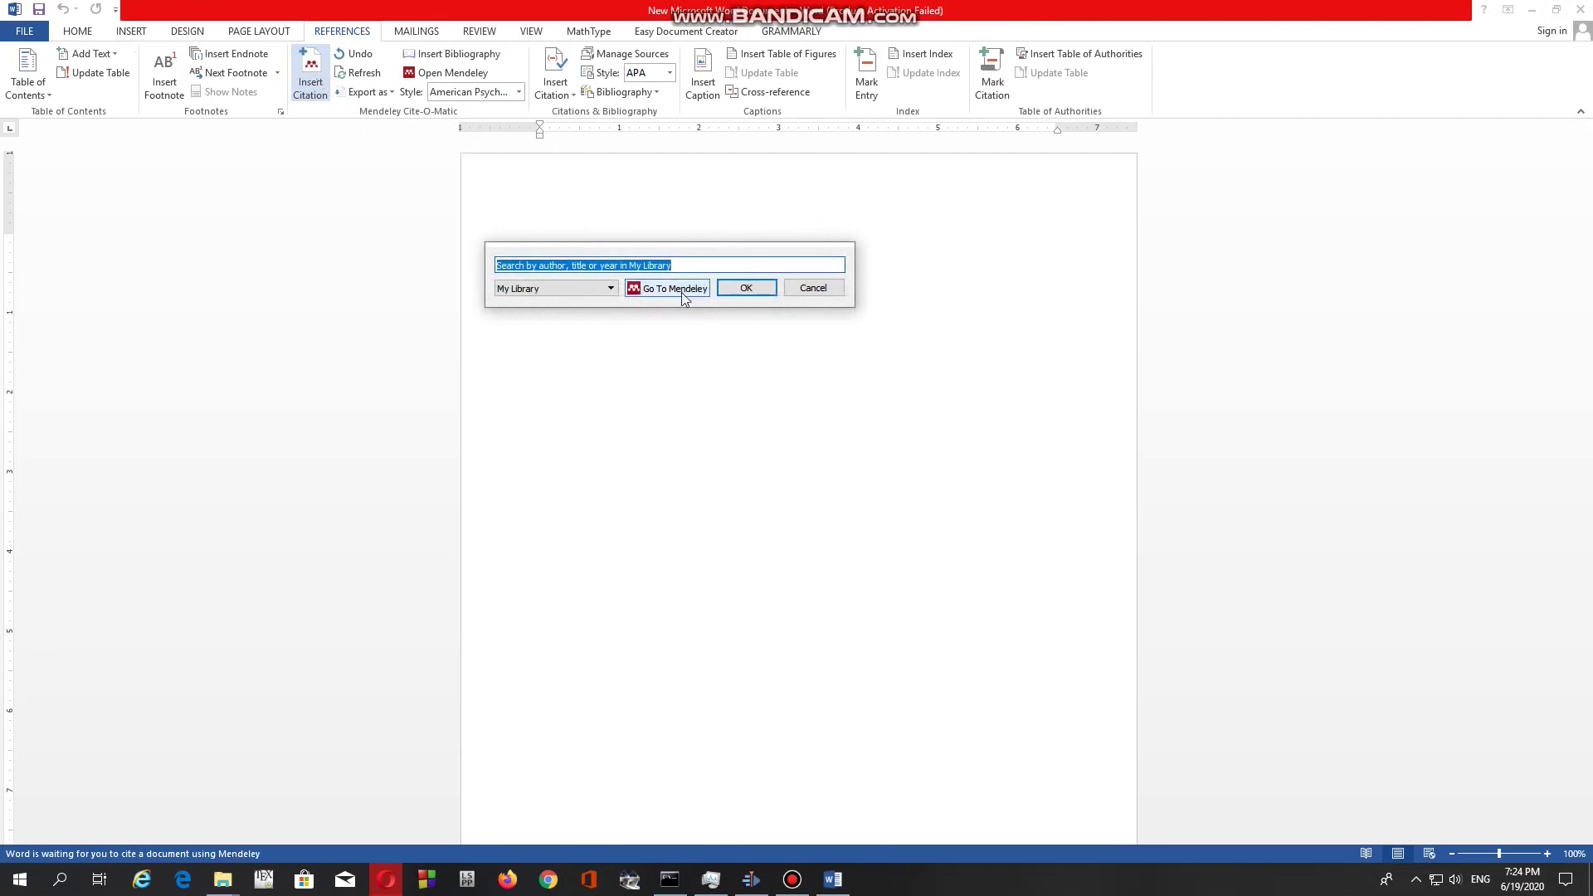
pyautogui.click(681, 290)
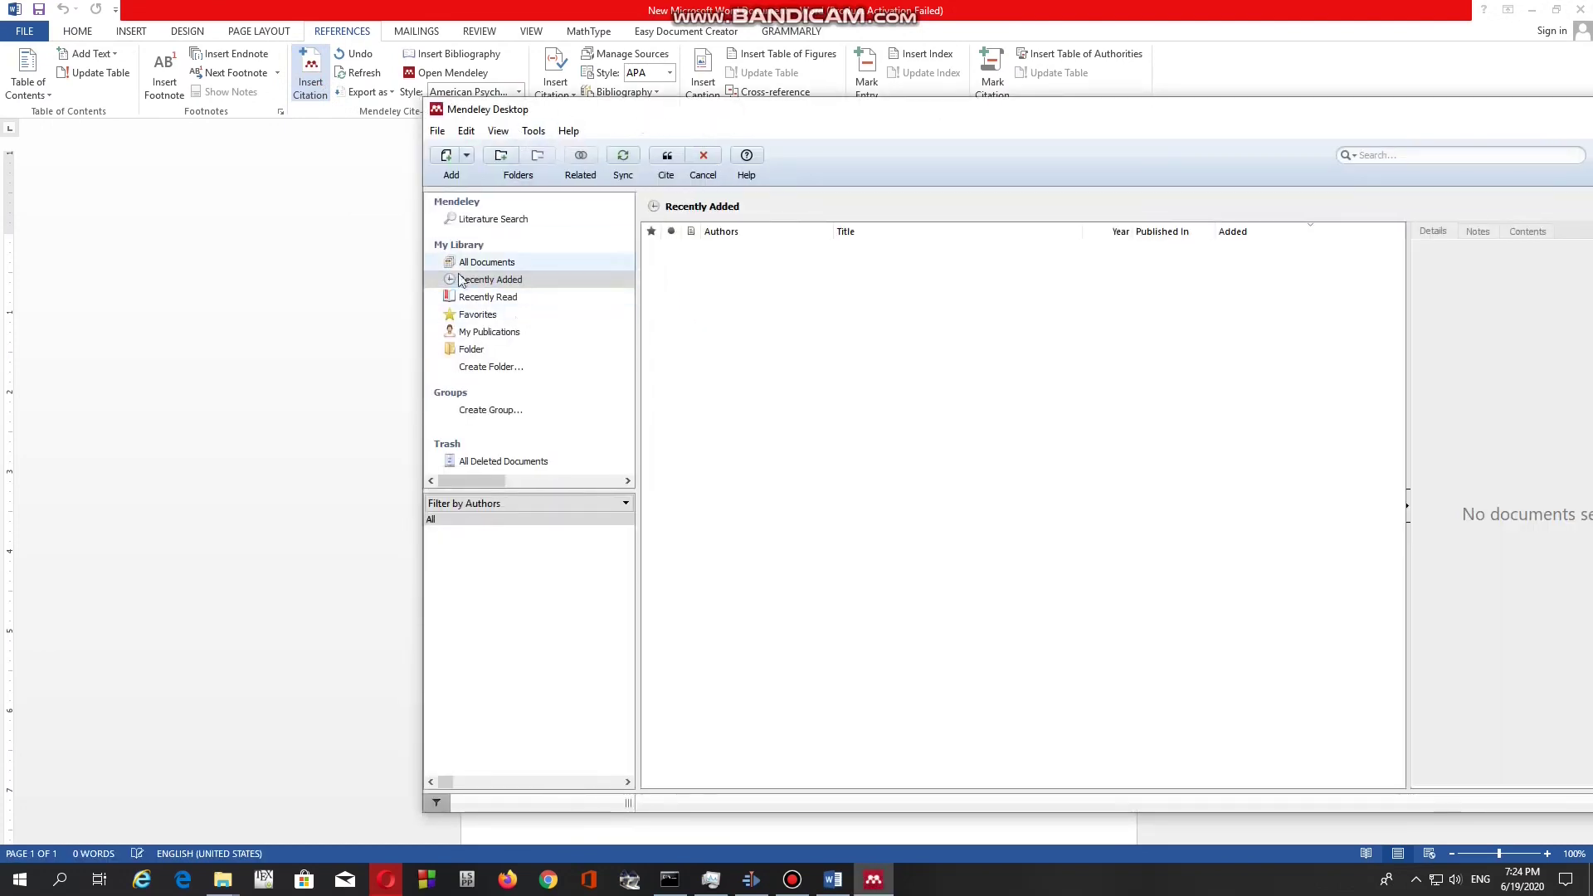
# - Add the four roll forming PDFs, [R1] to [R4], from the Software folder to the Mendeley library
pyautogui.click(498, 263)
pyautogui.click(438, 132)
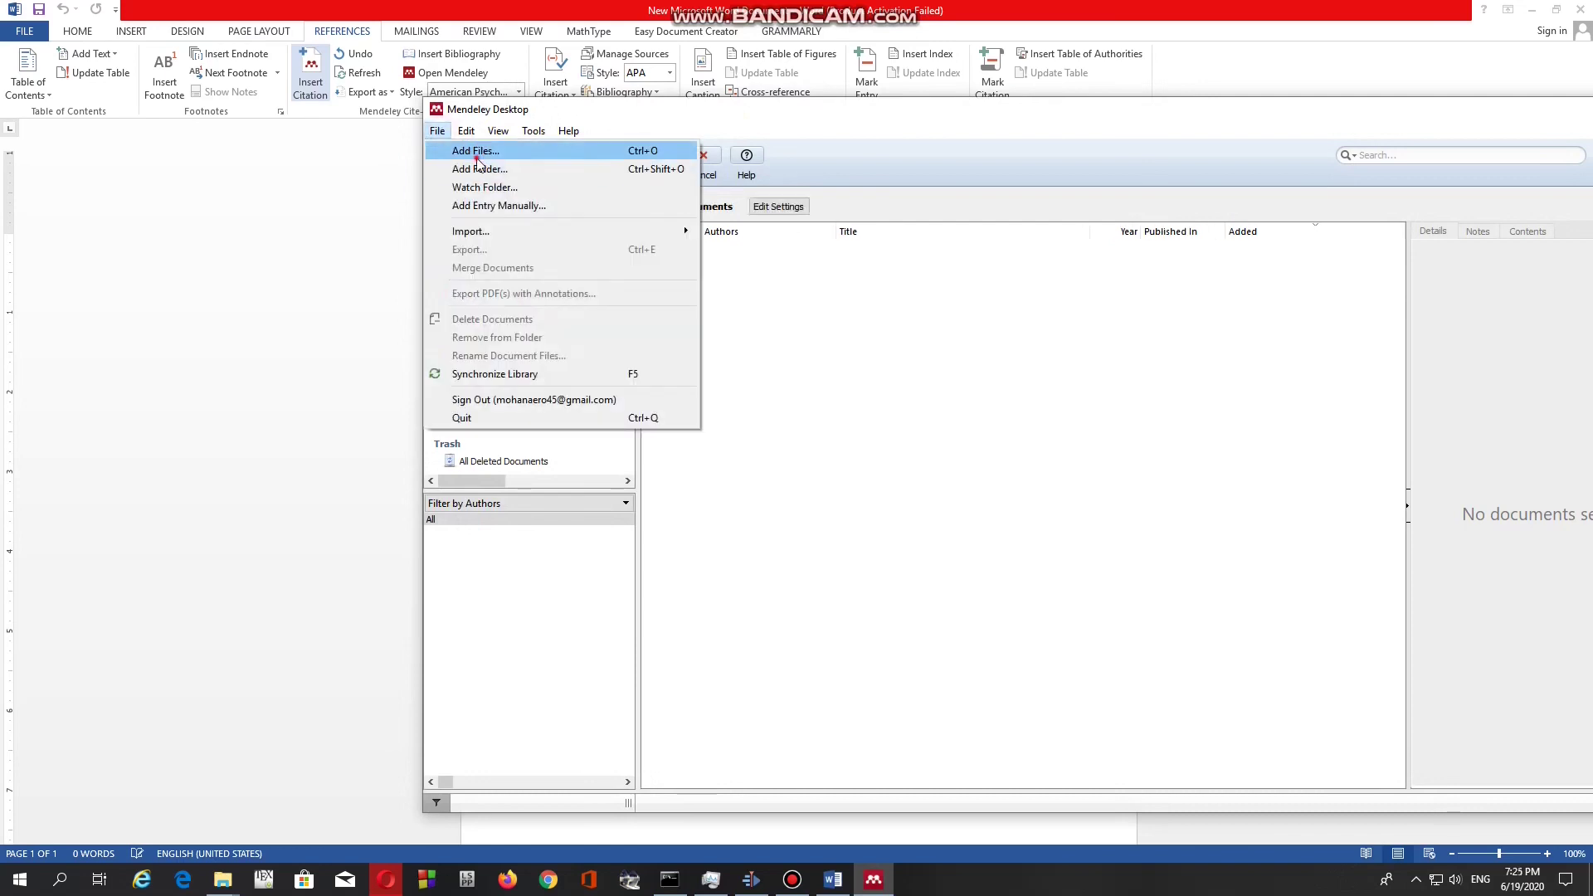
pyautogui.hotkey('alt', 'Tab')
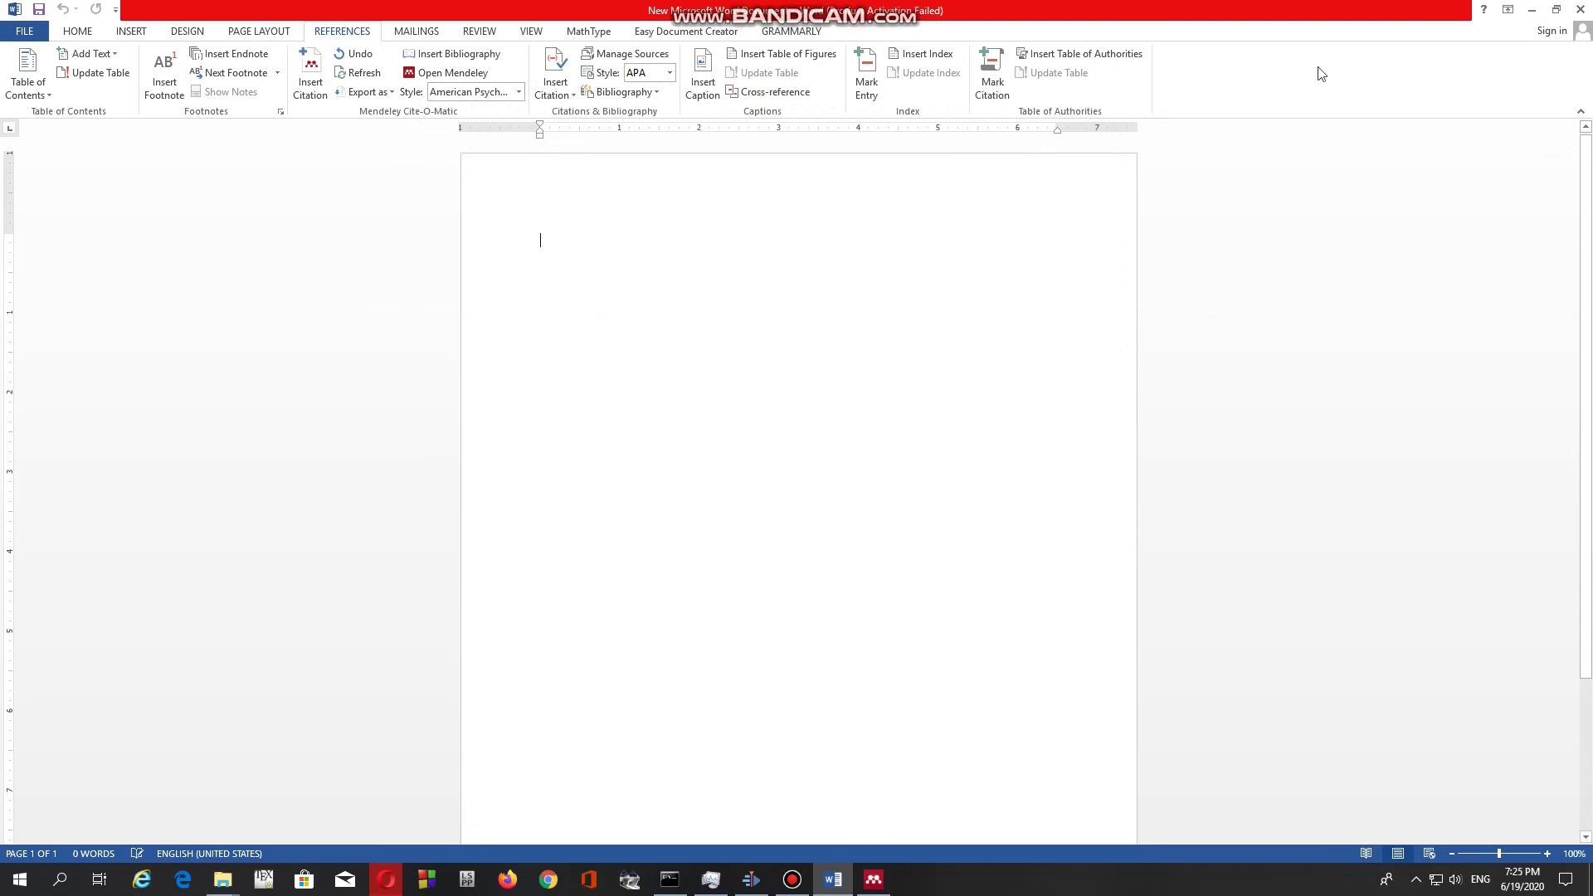
pyautogui.click(1532, 9)
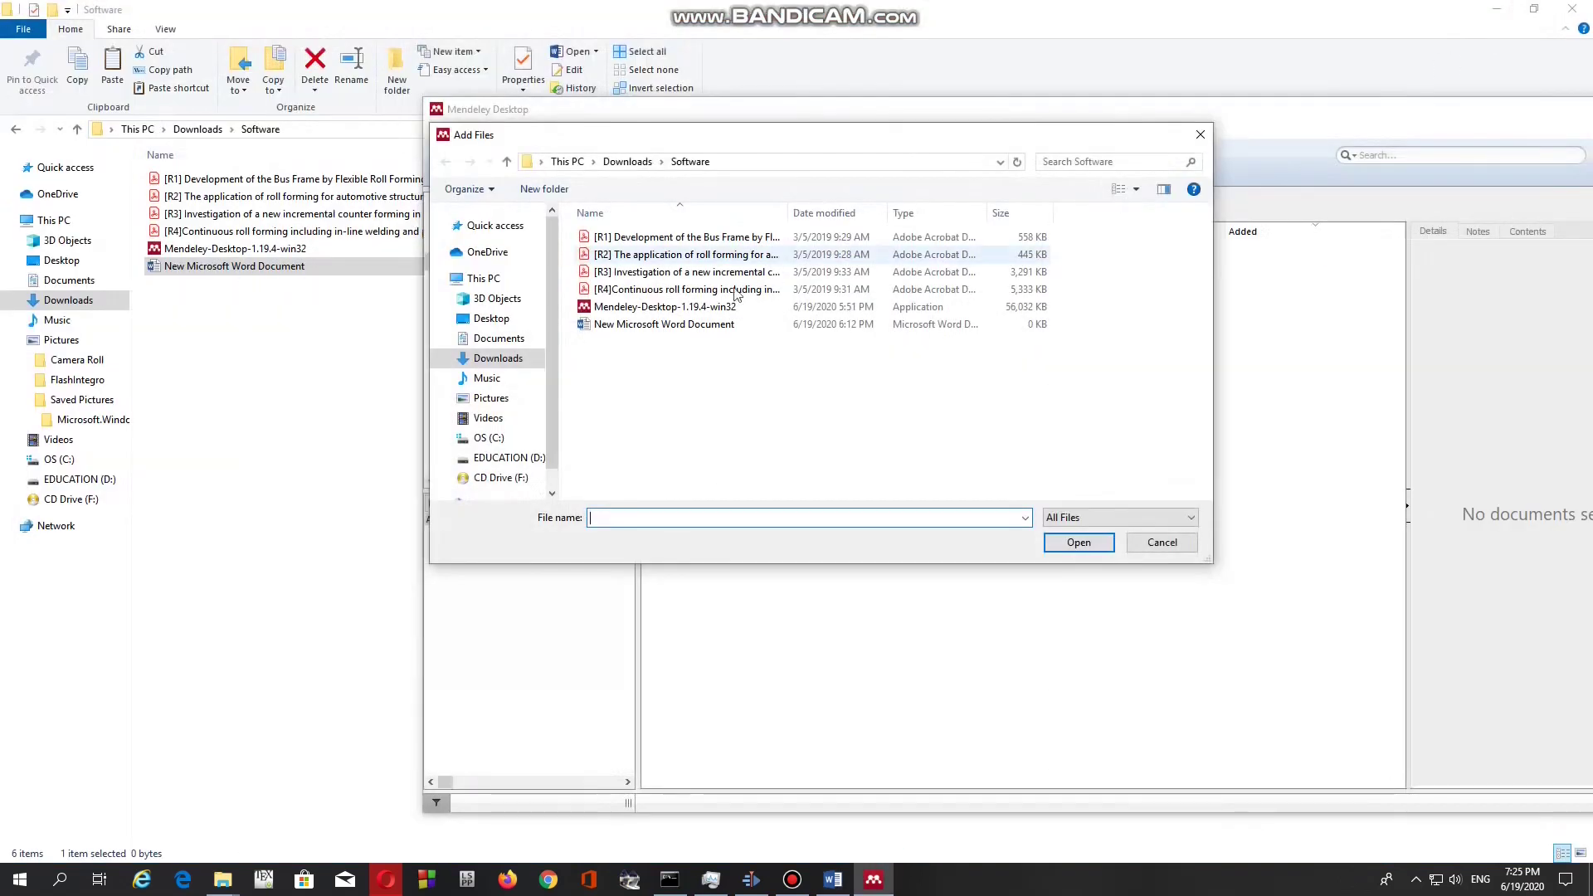
pyautogui.click(664, 237)
pyautogui.keyDown('shift'); pyautogui.click(661, 289); pyautogui.keyUp('shift')
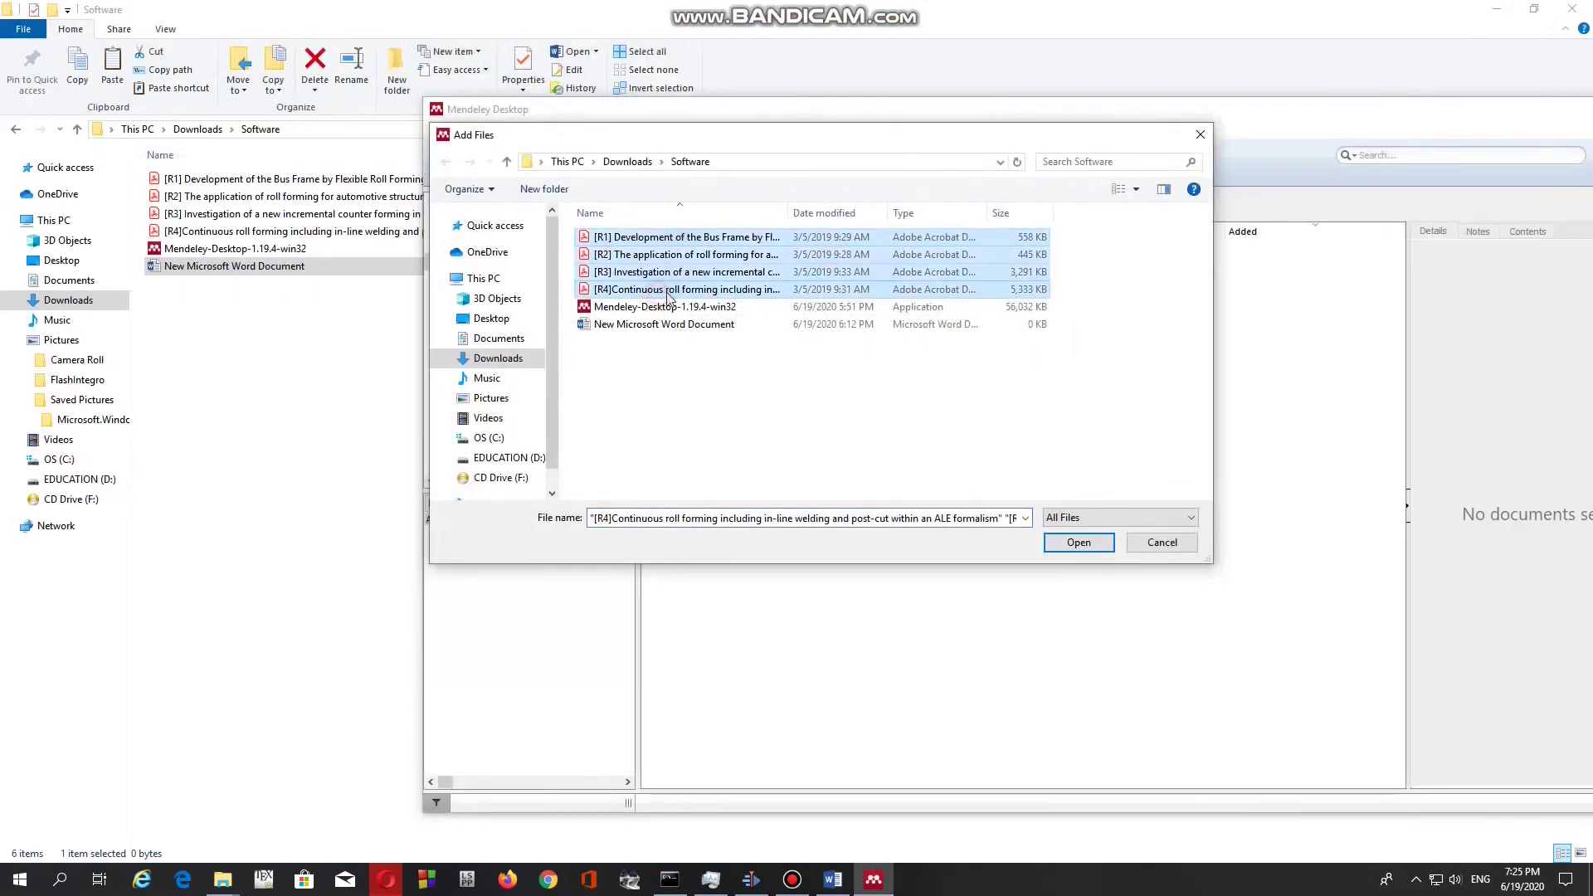
pyautogui.click(1079, 542)
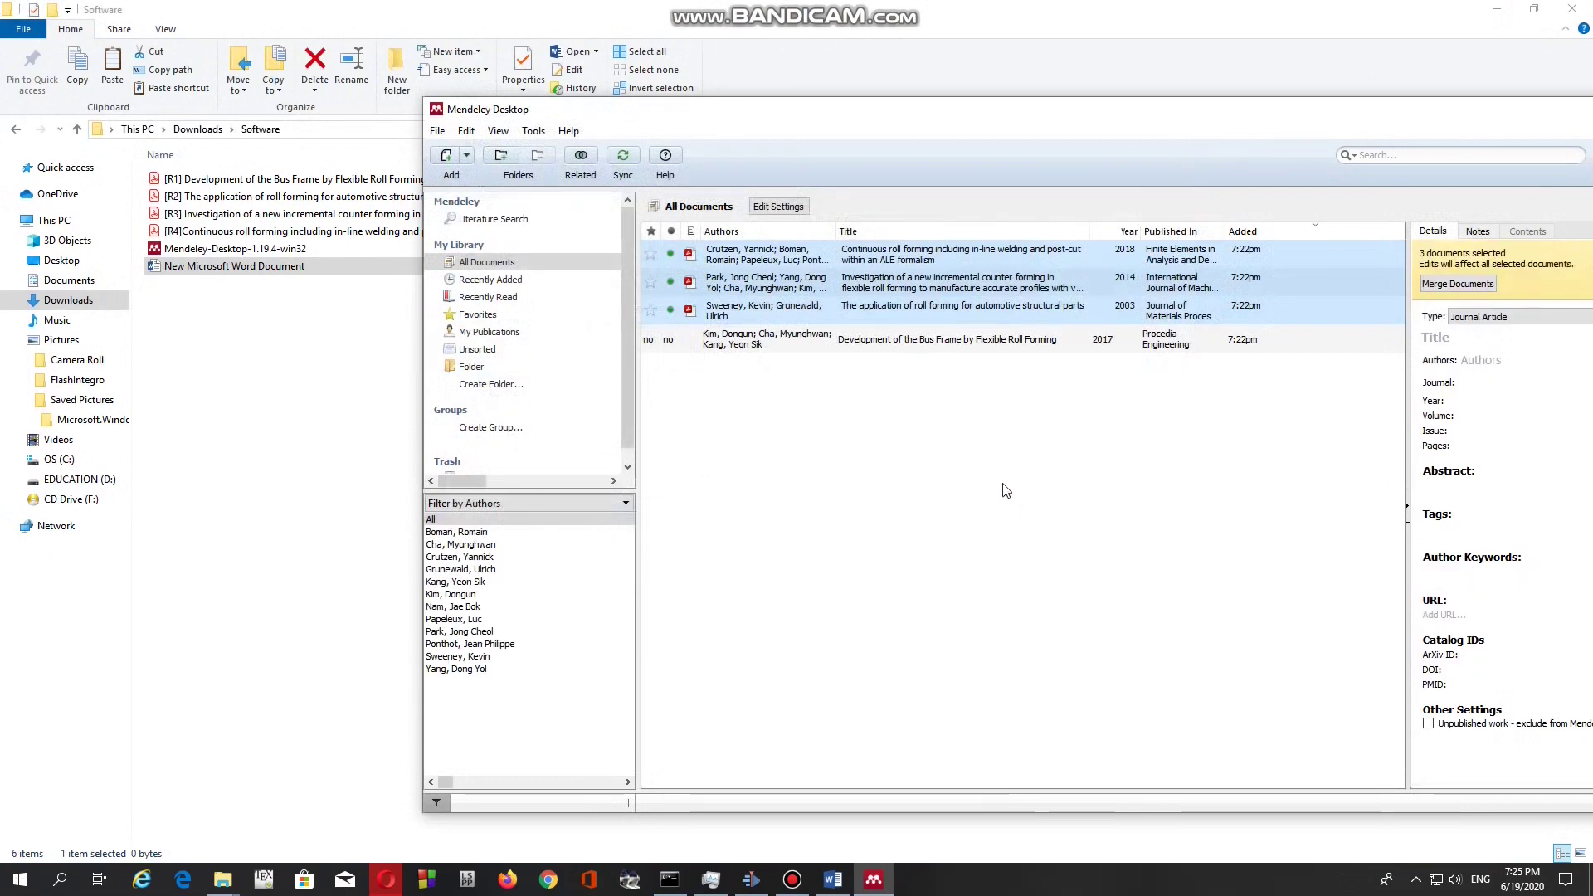
# - Examine the bibliographic details of the paper "Continuous roll forming including in-line welding and post-cut within an ALE formalism"
pyautogui.click(918, 413)
pyautogui.click(1066, 254)
pyautogui.moveTo(1059, 117)
pyautogui.mouseDown()
pyautogui.moveTo(966, 125)
pyautogui.moveTo(1045, 125)
pyautogui.mouseUp()
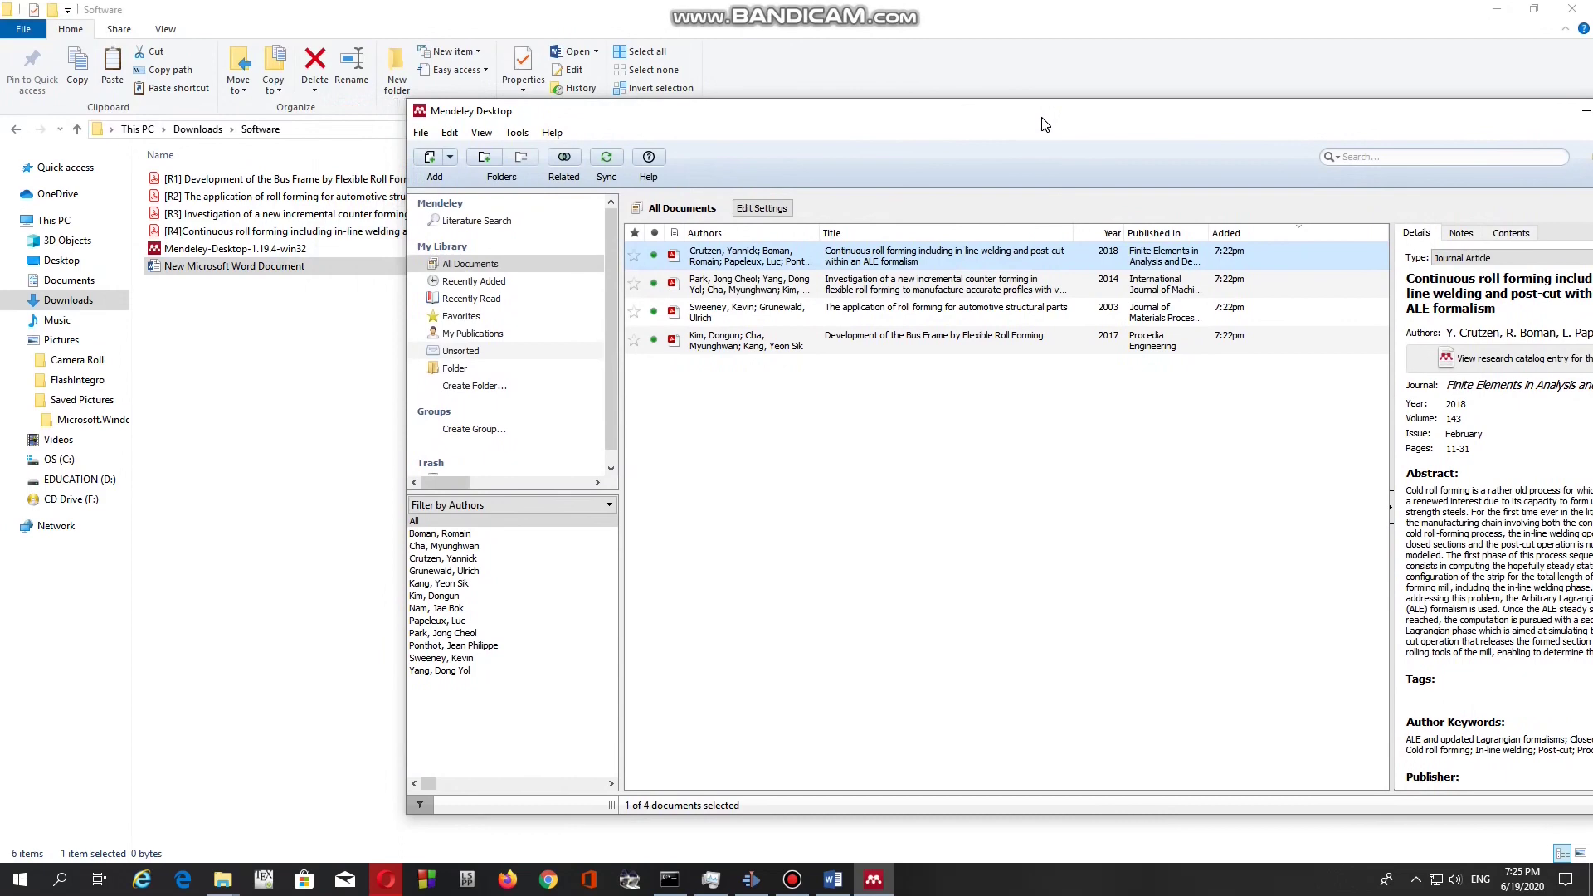
pyautogui.scroll(-3, 1465, 459)
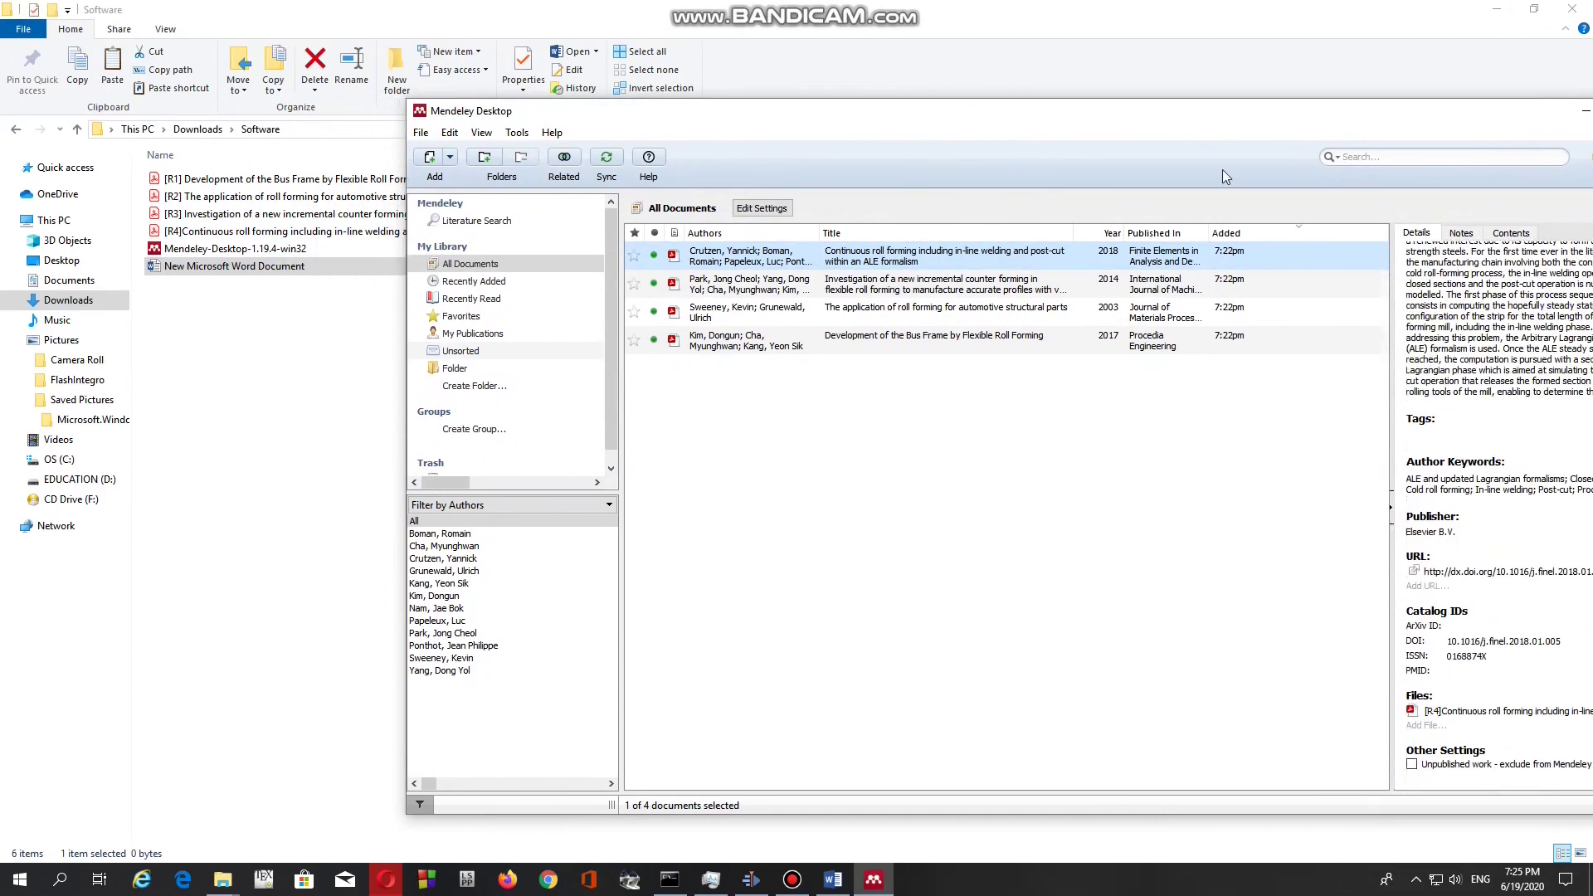
pyautogui.moveTo(695, 112); pyautogui.dragTo(529, 92)
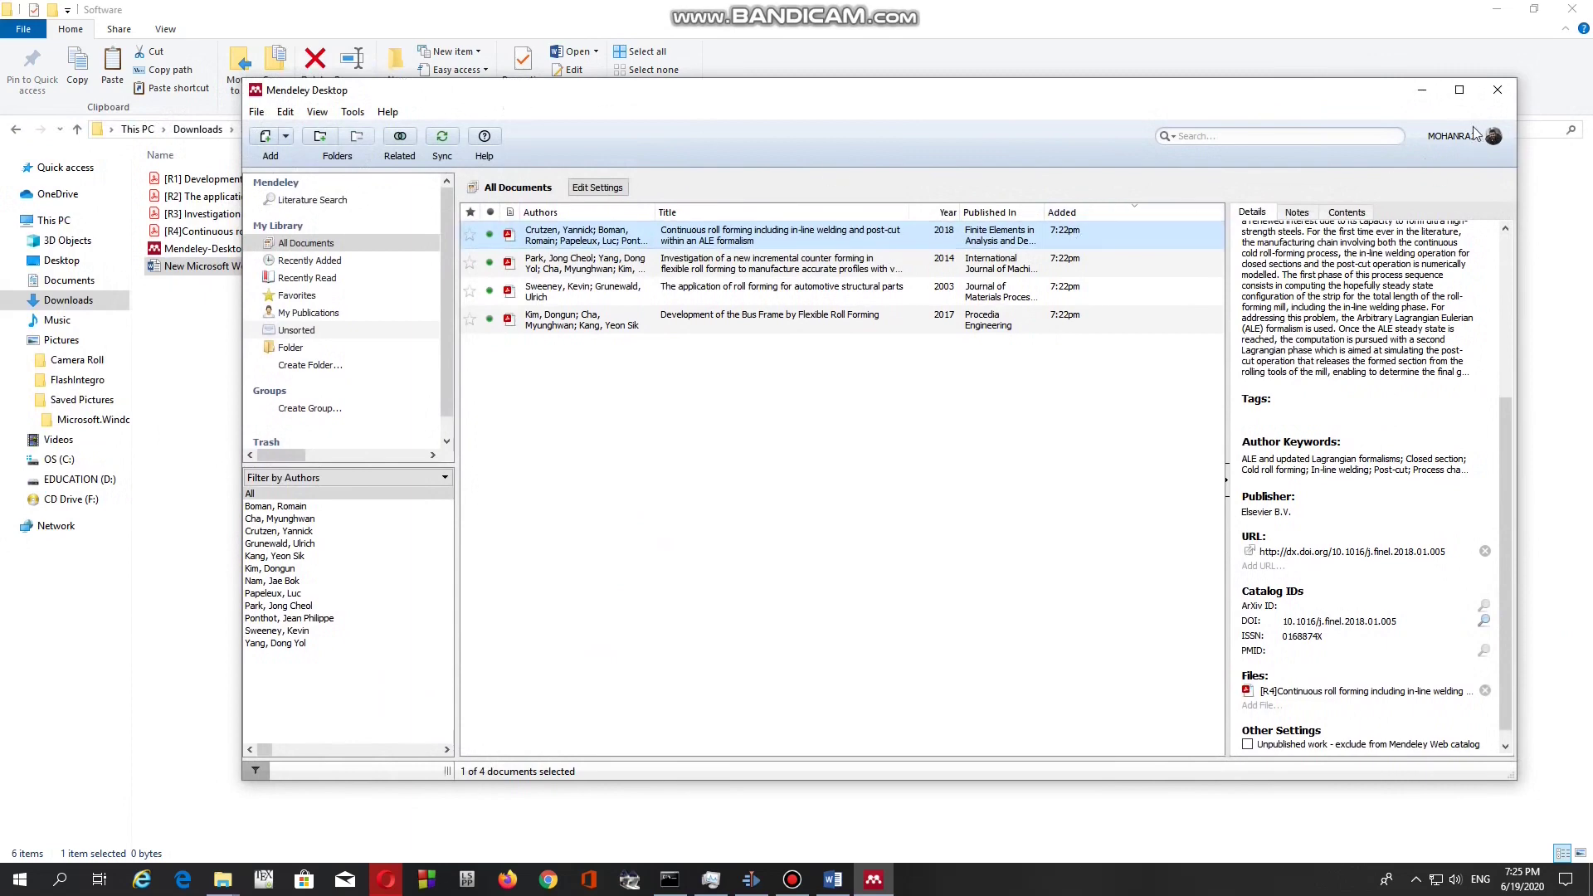
pyautogui.moveTo(911, 99); pyautogui.dragTo(886, 101)
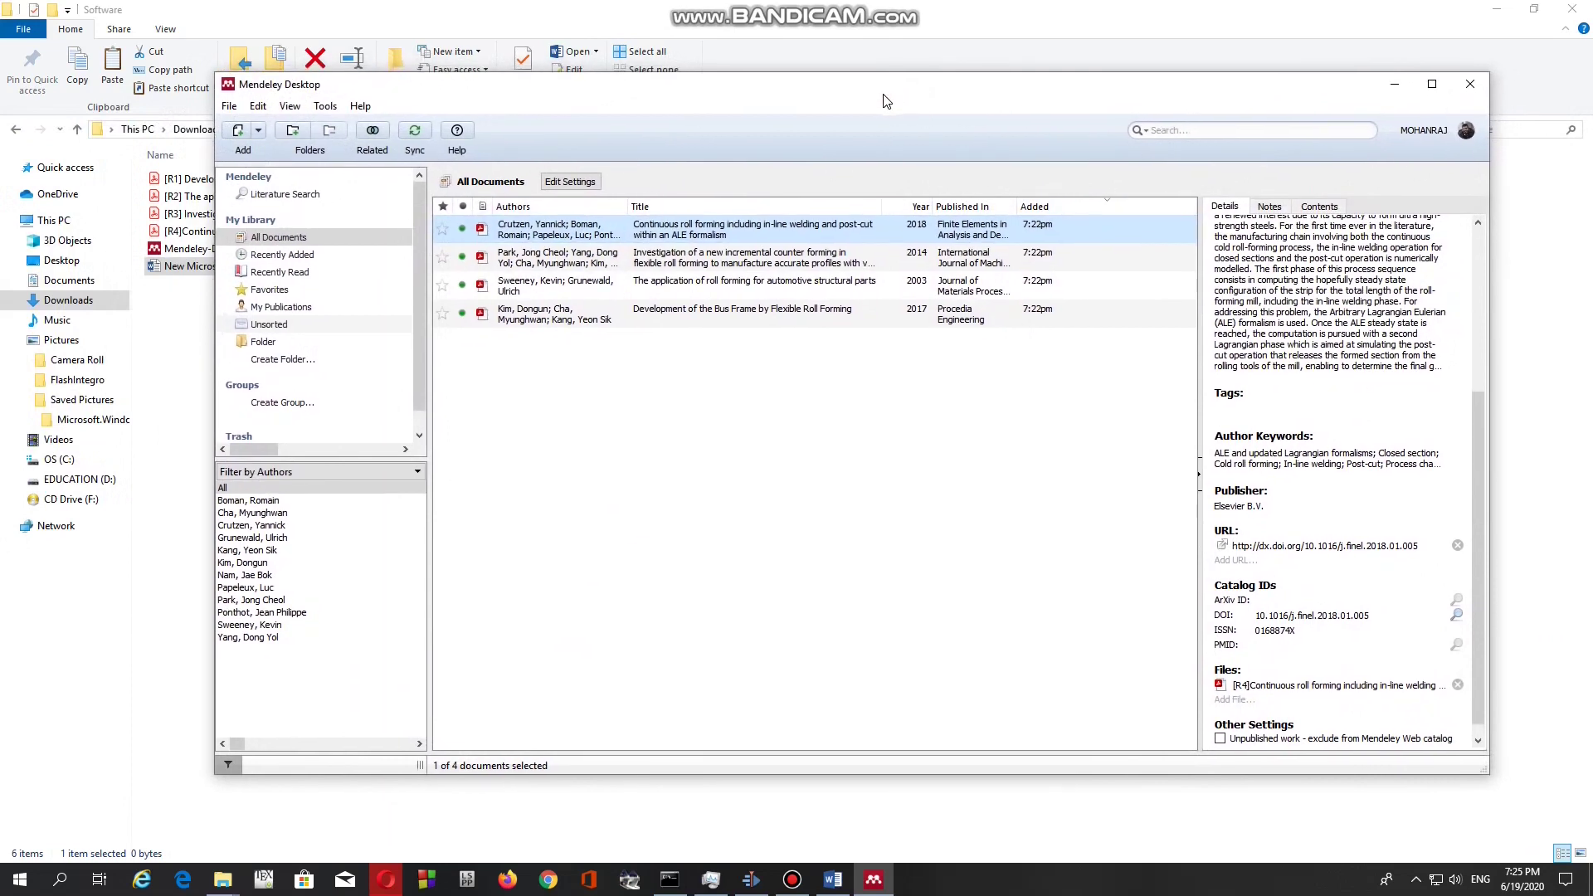
# - Look through the details of the other three roll forming papers in the library
pyautogui.scroll(6, 1297, 404)
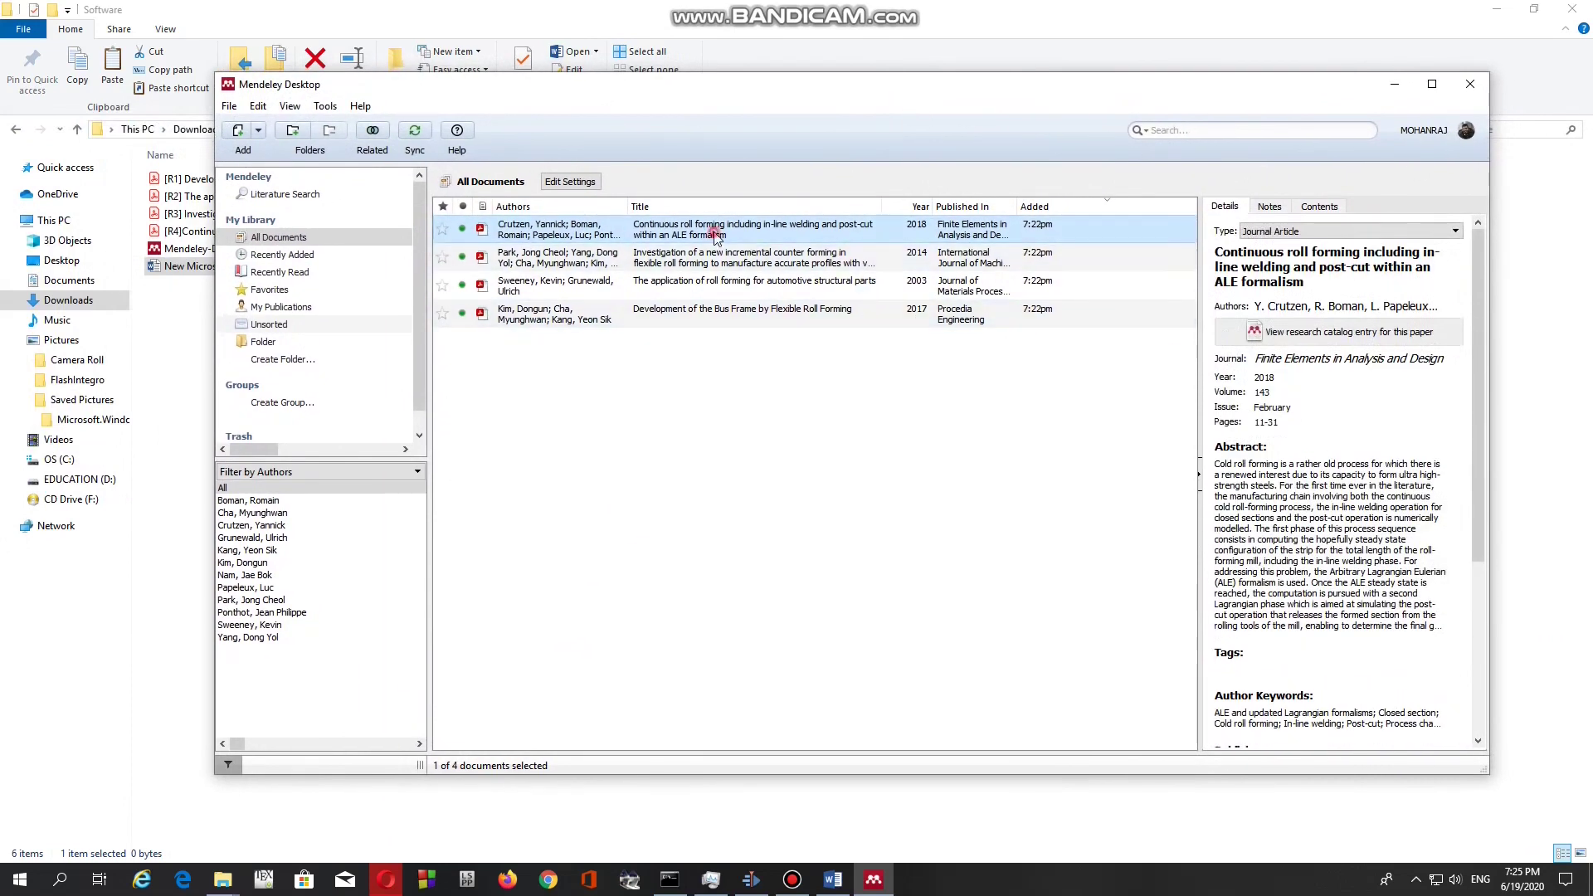
pyautogui.click(720, 264)
pyautogui.click(724, 286)
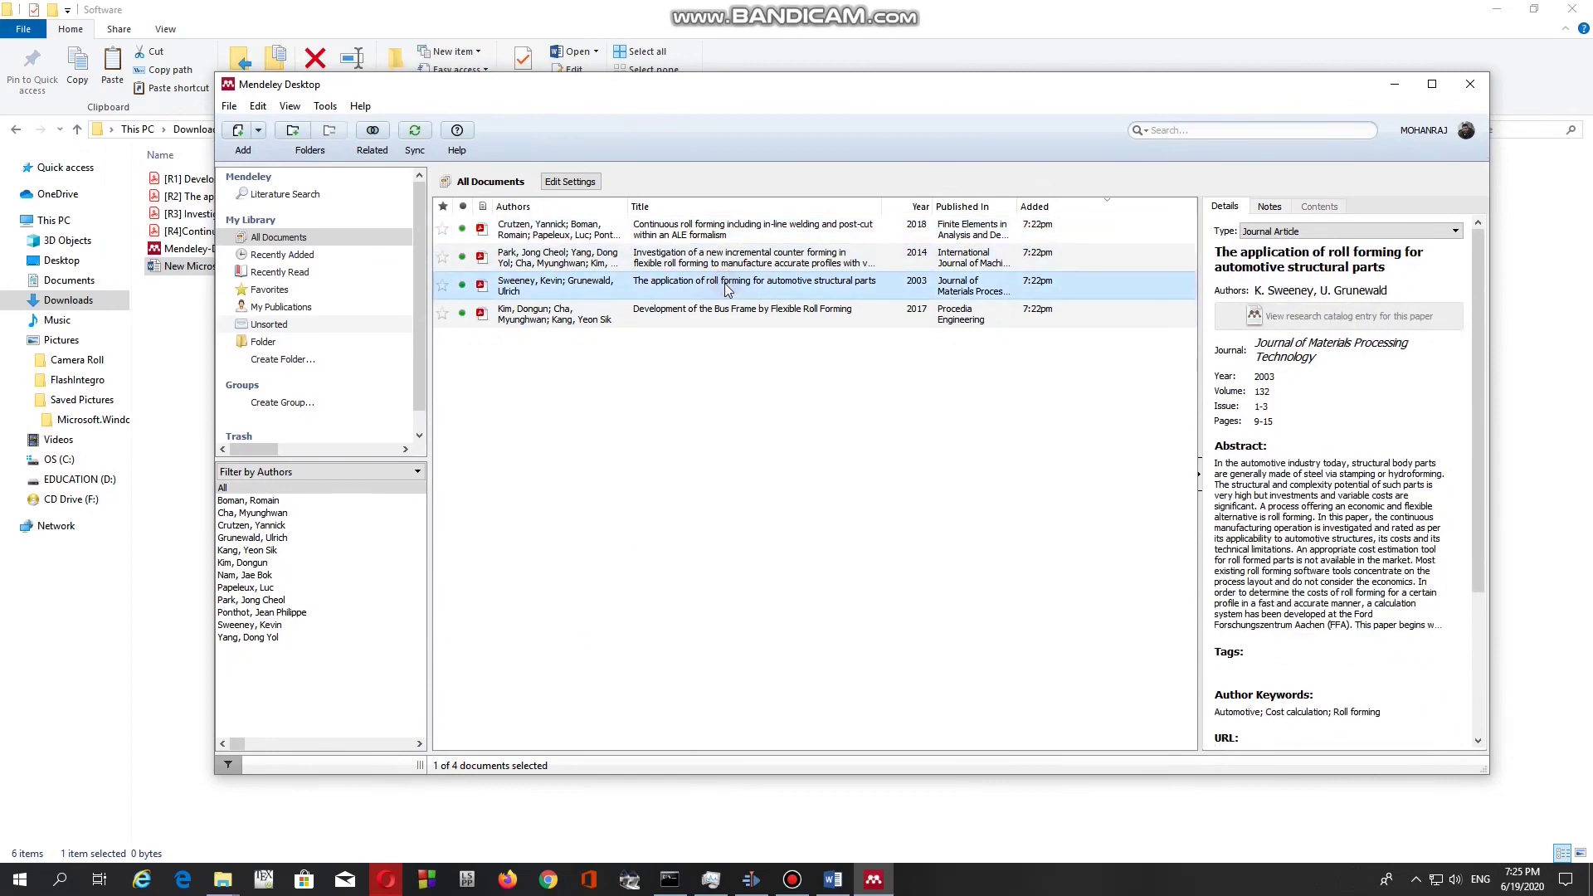
pyautogui.click(720, 312)
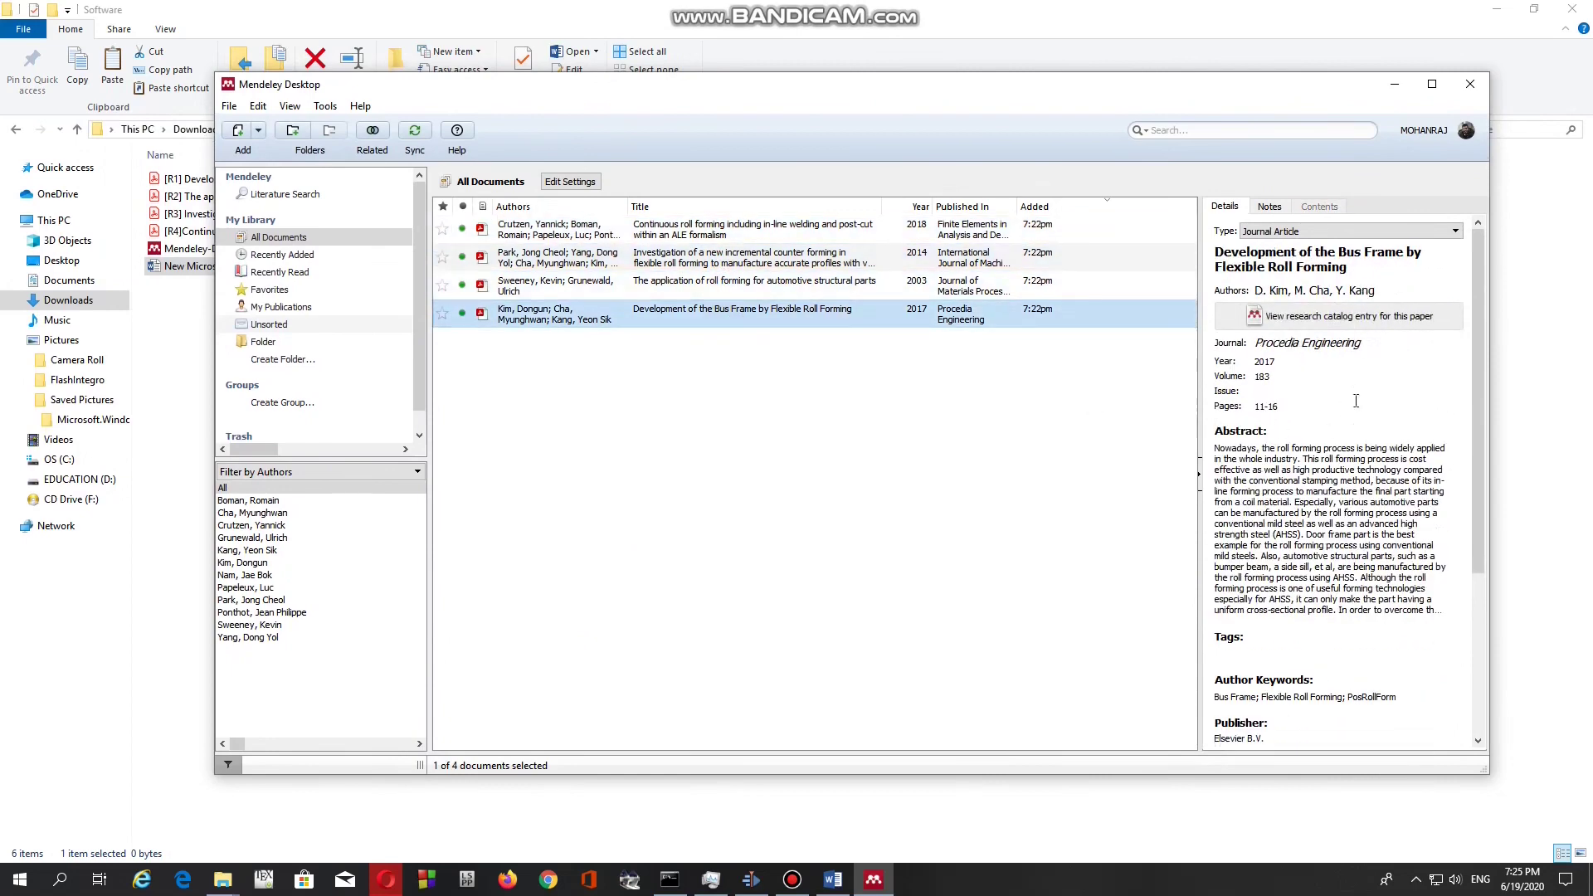
# - Check the 2018 paper's journal, volume, pages, publisher, URL, DOI, ISSN and attached file in its details
pyautogui.click(946, 236)
pyautogui.scroll(-1, 1353, 382)
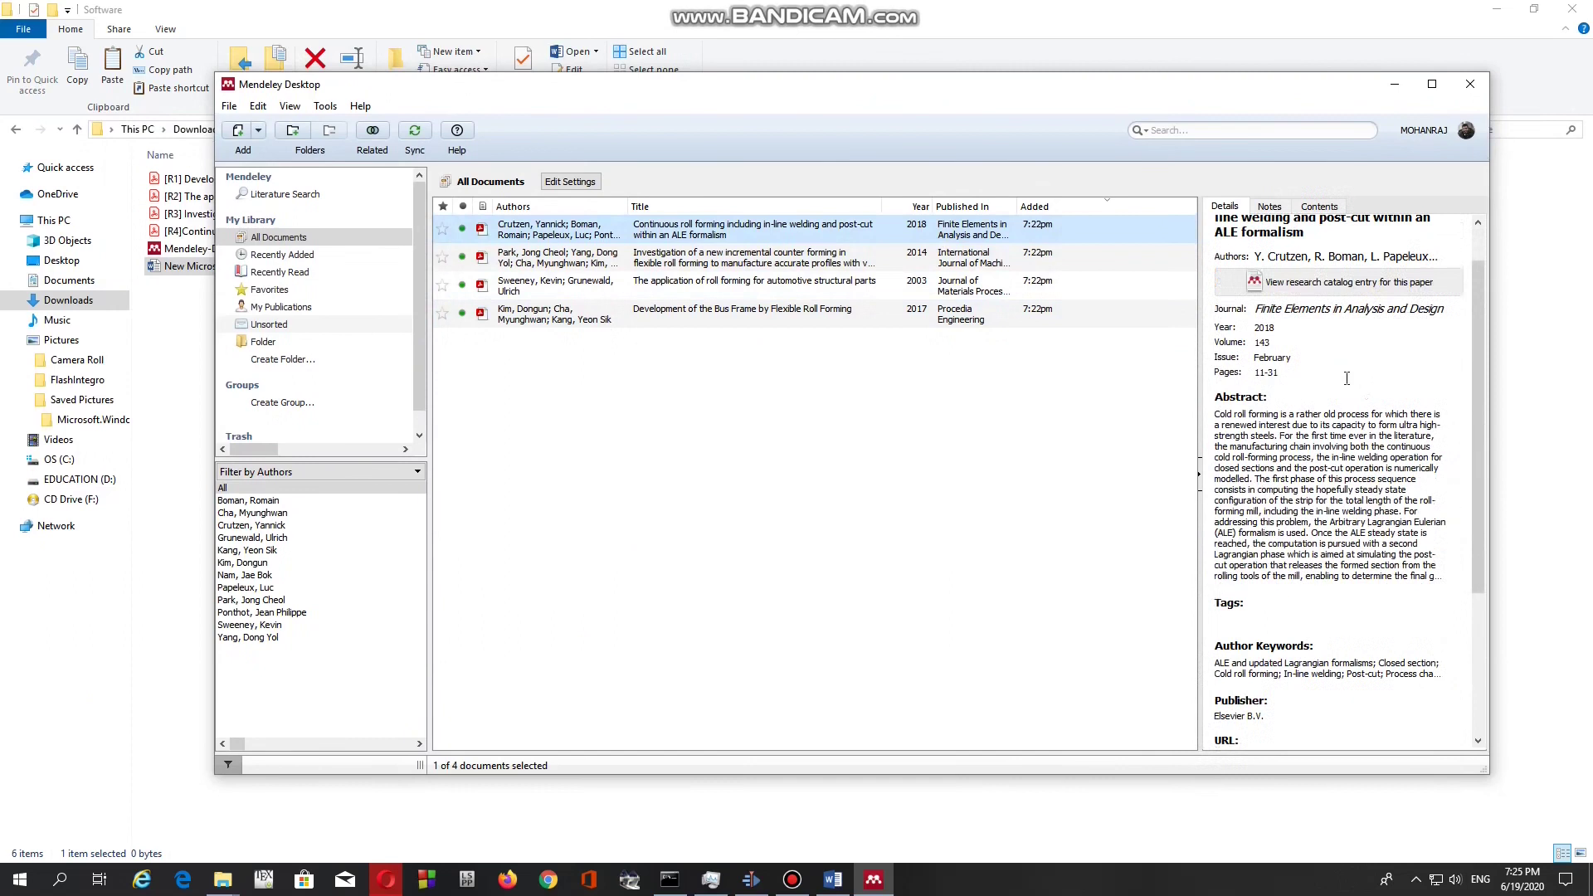
pyautogui.scroll(1, 1341, 375)
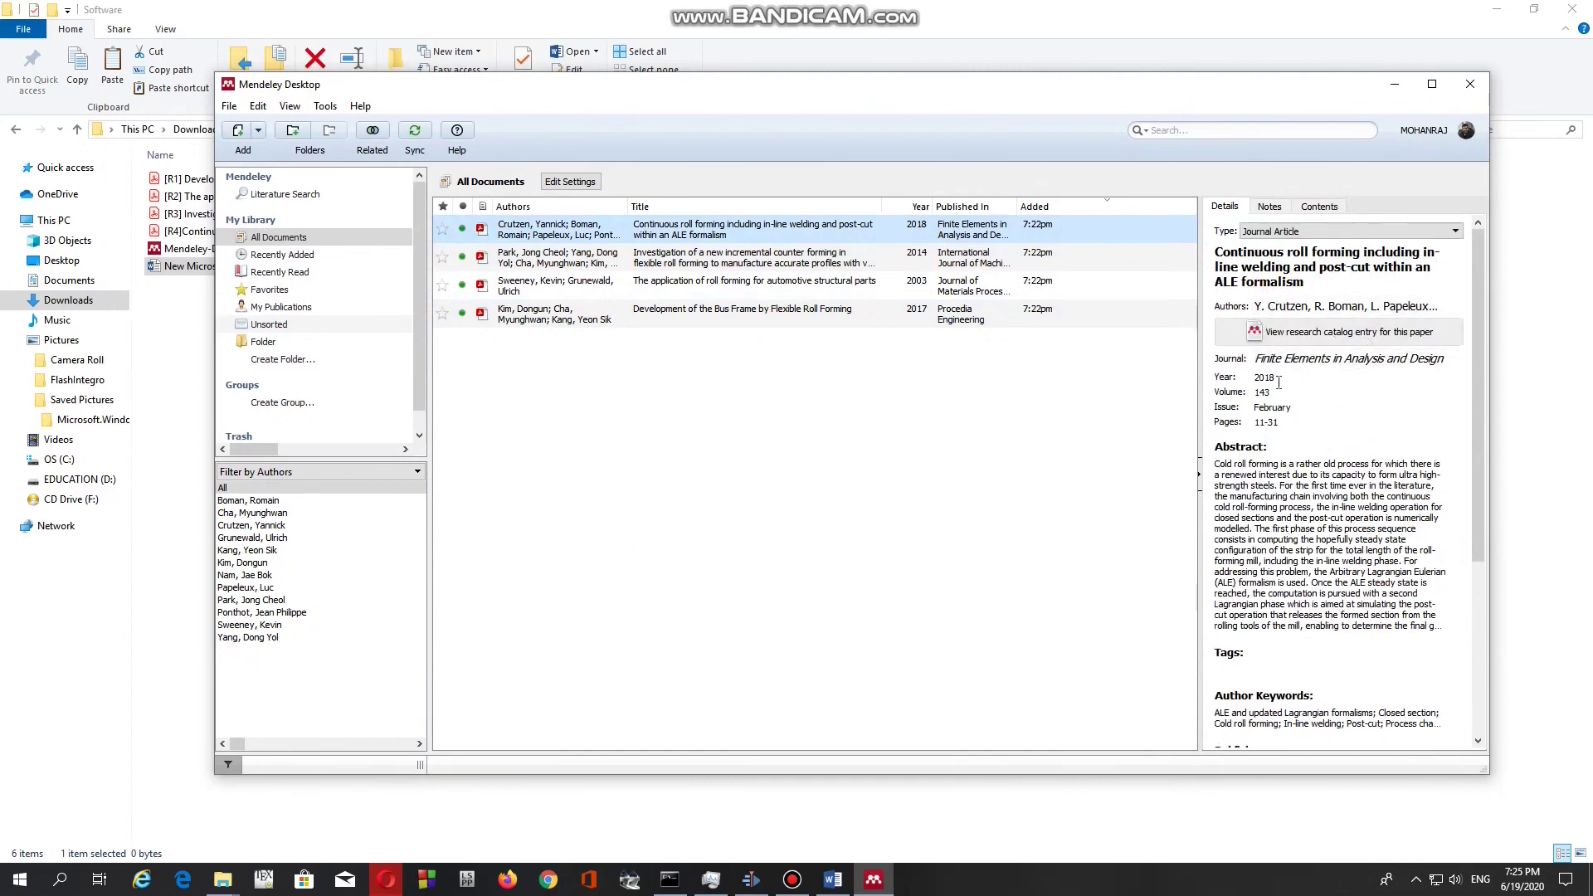
pyautogui.scroll(-5, 1279, 426)
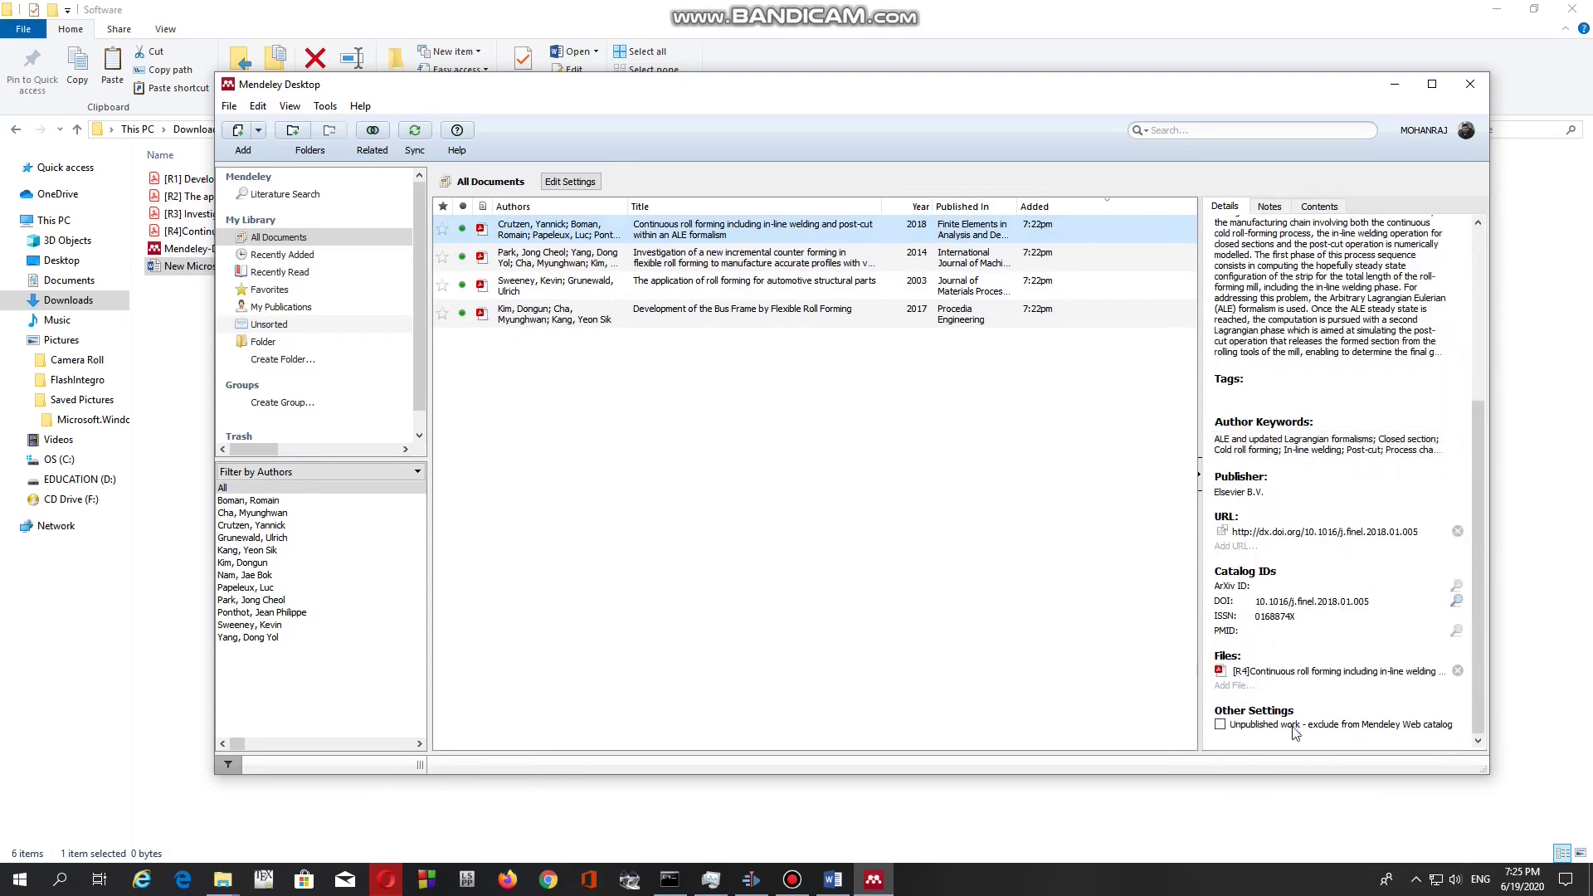
pyautogui.click(1274, 608)
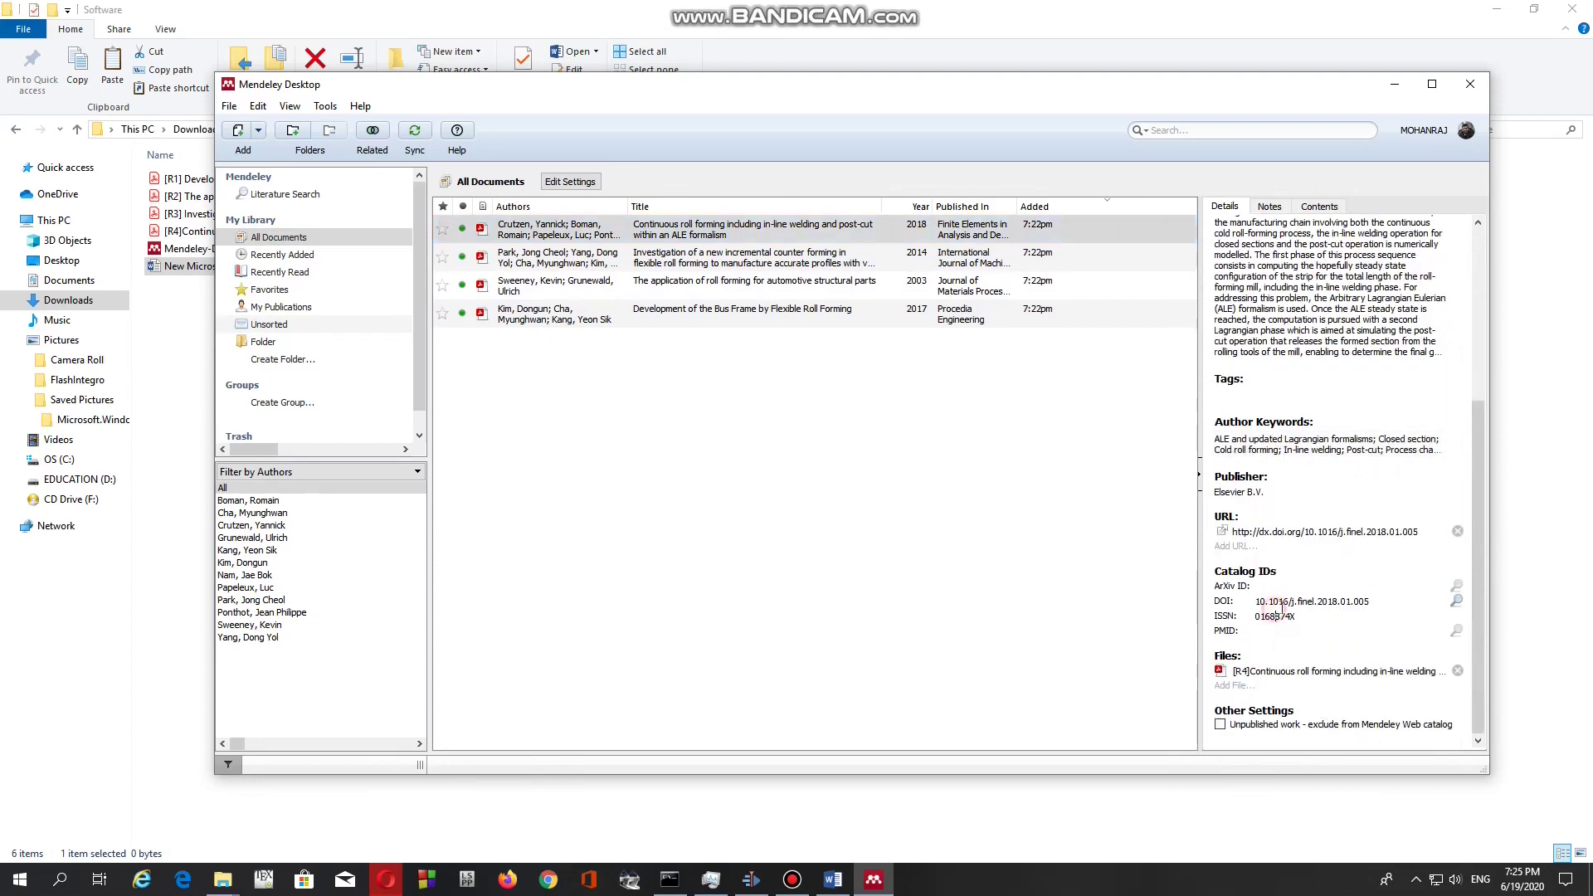
pyautogui.click(1381, 604)
pyautogui.moveTo(1330, 607)
pyautogui.mouseDown()
pyautogui.moveTo(1245, 608)
pyautogui.moveTo(1301, 617)
pyautogui.mouseUp()
pyautogui.click(1305, 569)
pyautogui.scroll(5, 1303, 486)
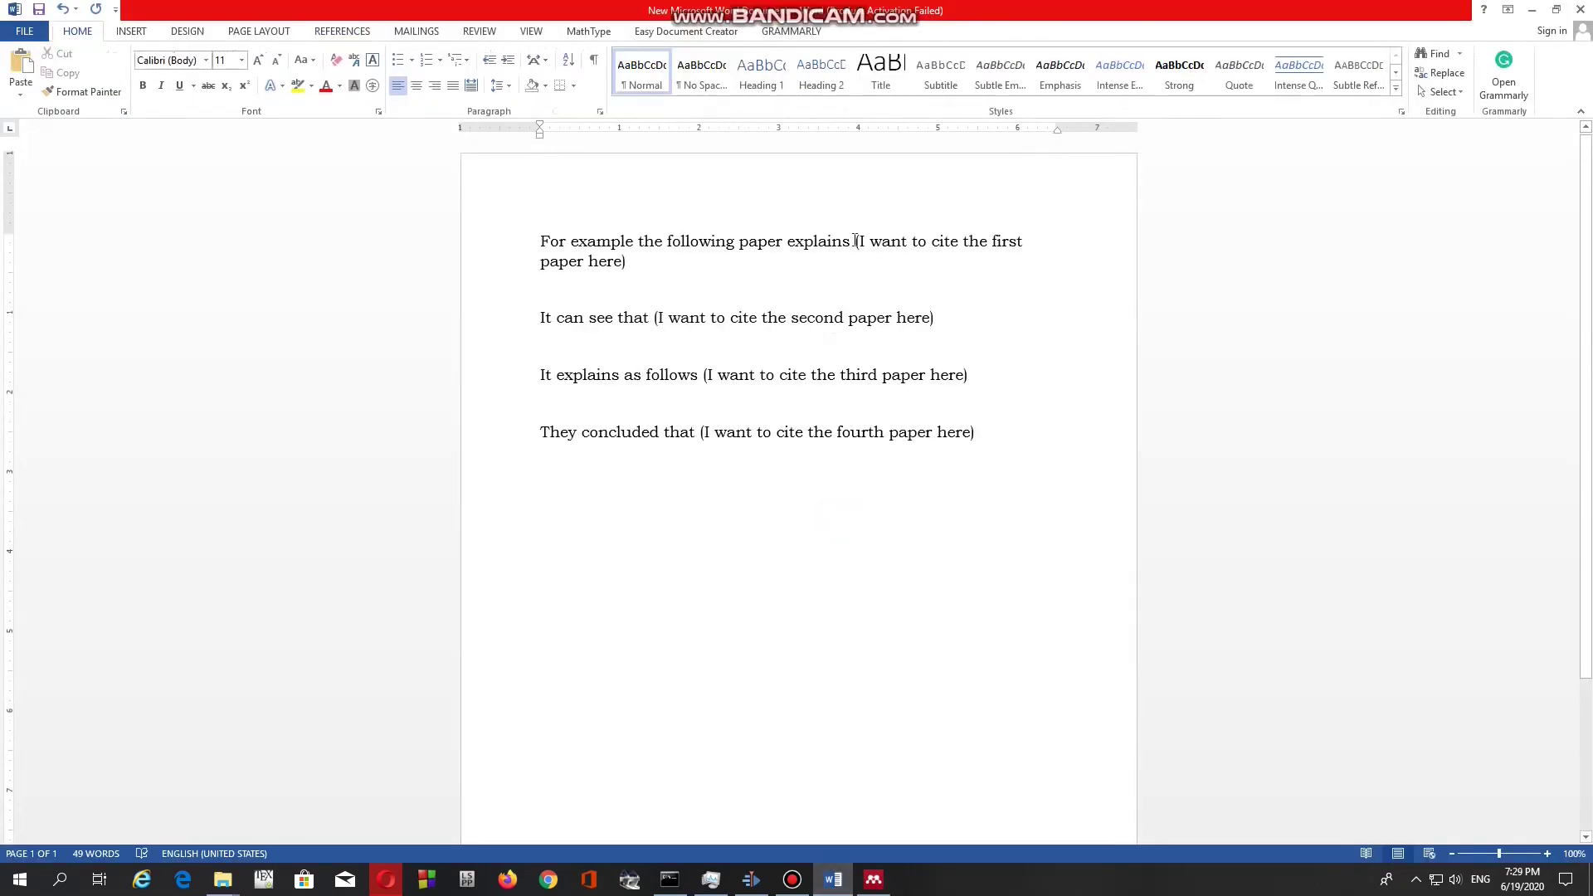
# - Colour the four bracketed "I want to cite the … paper here" placeholders in the Word document red
pyautogui.moveTo(855, 240); pyautogui.dragTo(918, 258)
pyautogui.click(974, 231)
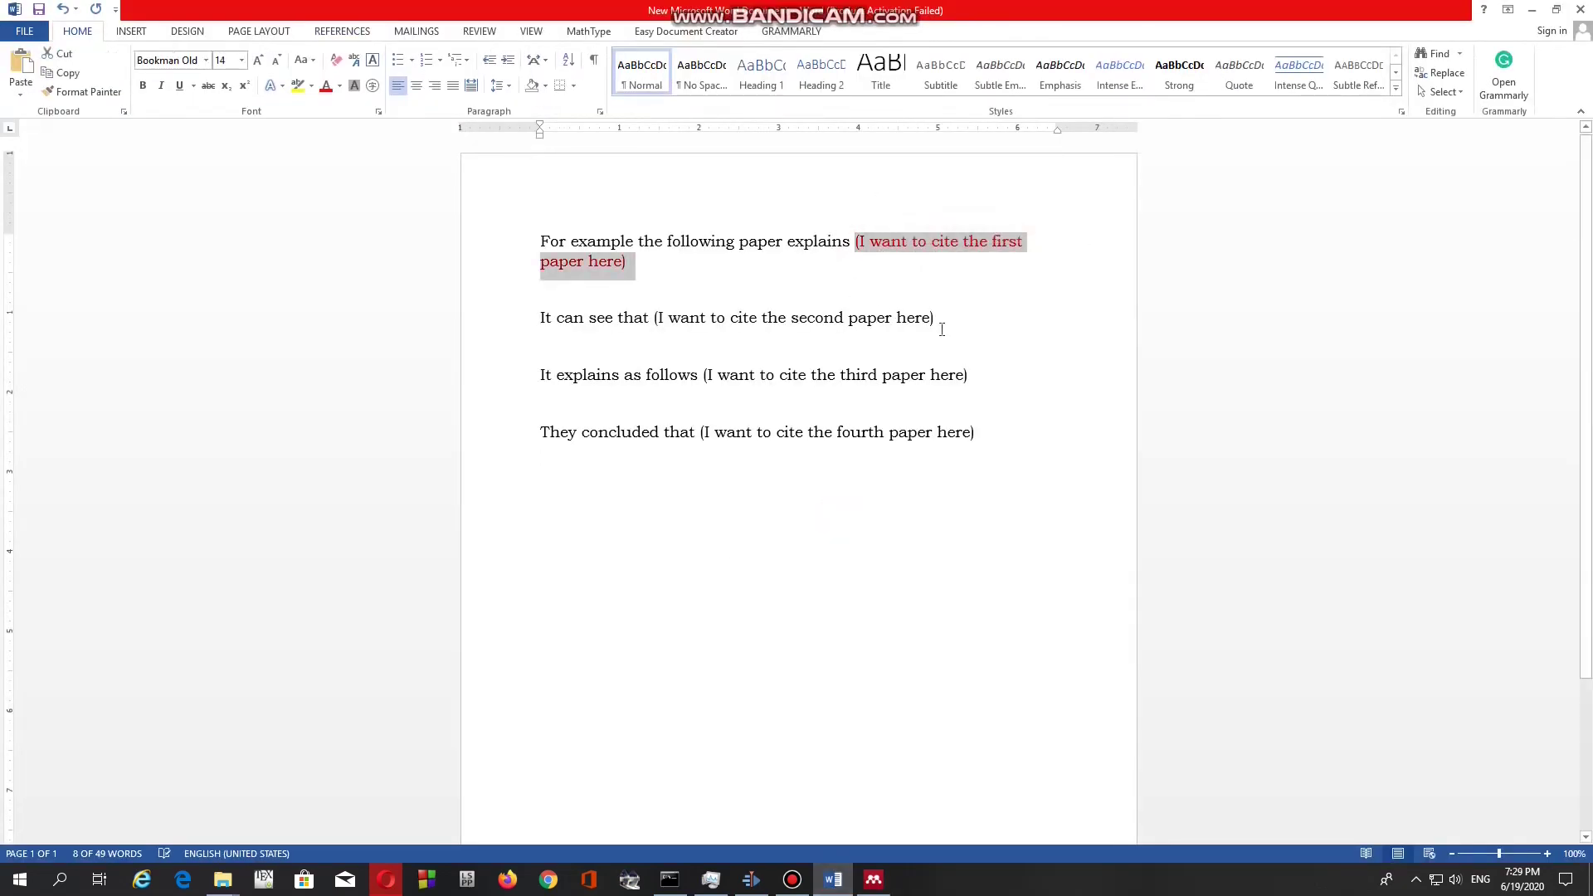
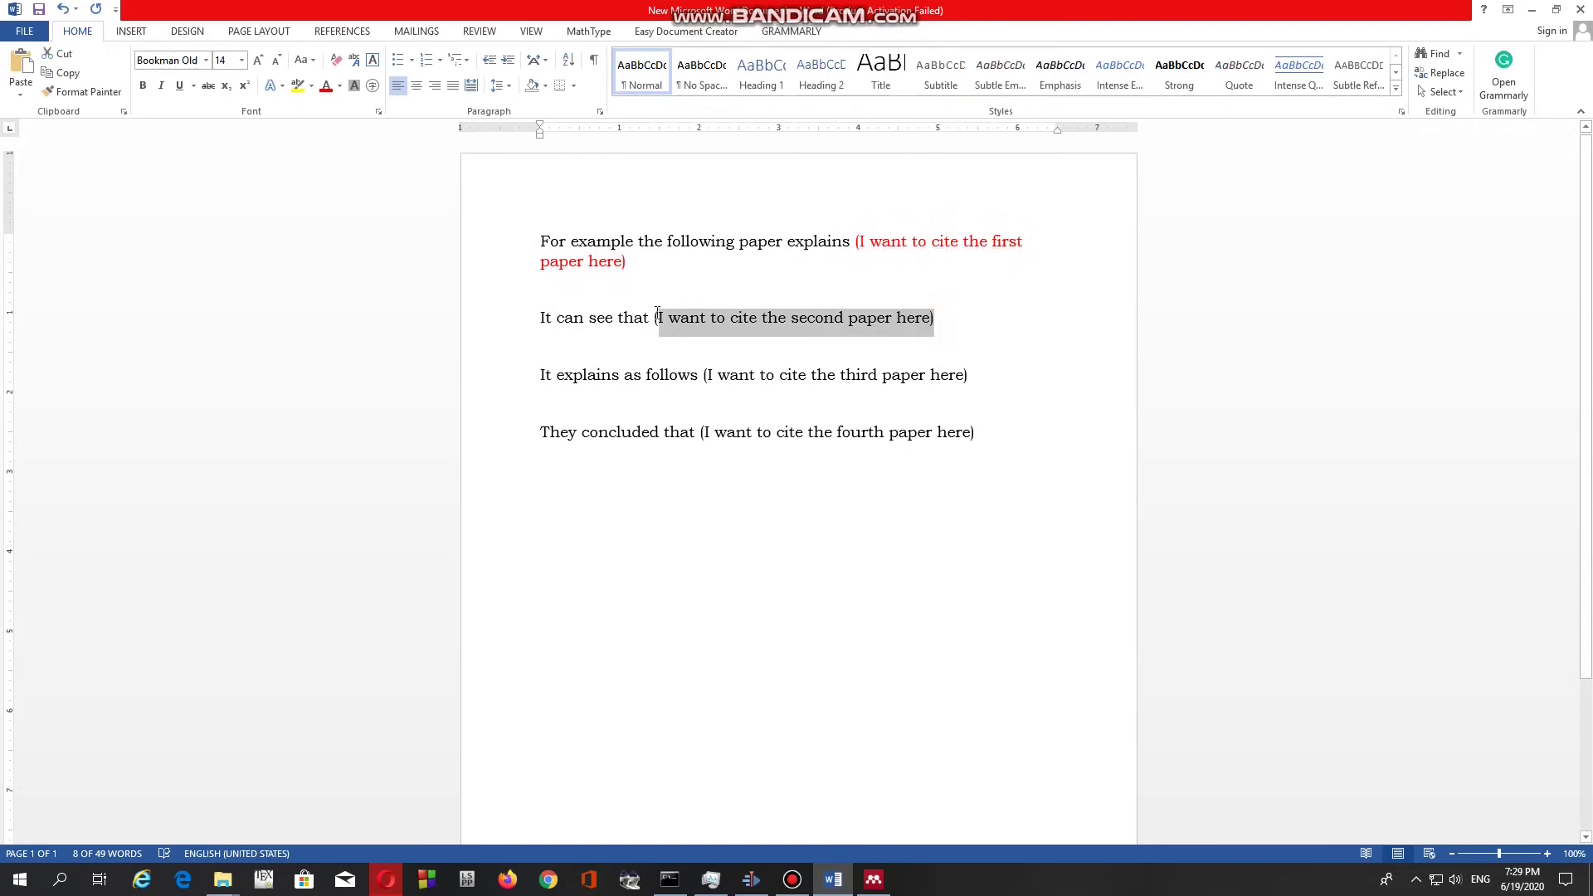
pyautogui.click(748, 286)
pyautogui.moveTo(986, 375); pyautogui.dragTo(703, 375)
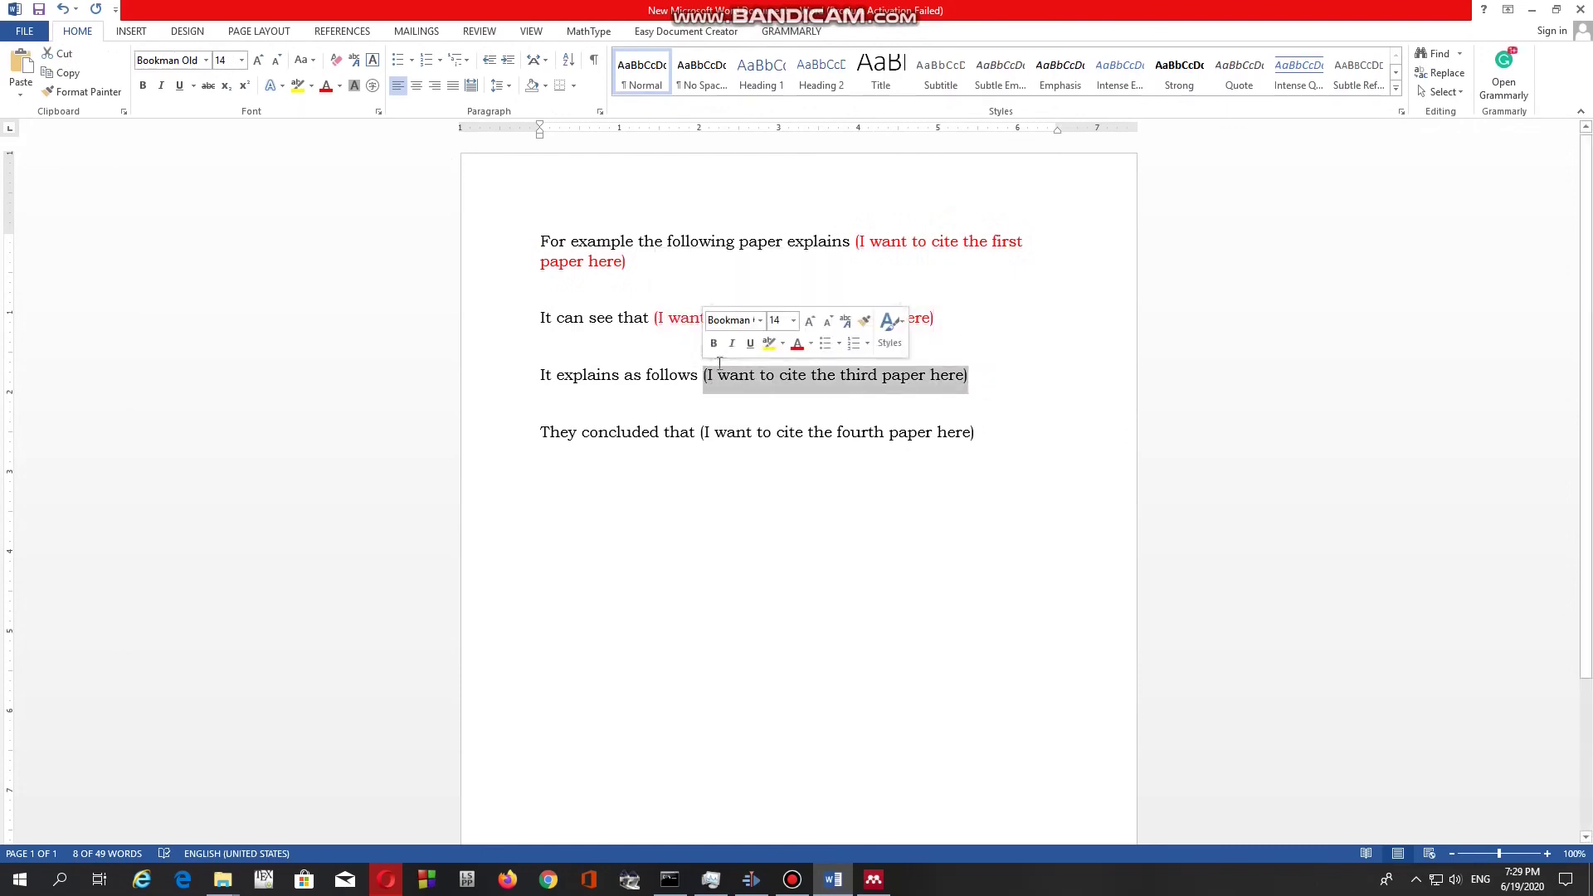
pyautogui.click(798, 343)
pyautogui.moveTo(992, 432); pyautogui.dragTo(704, 434)
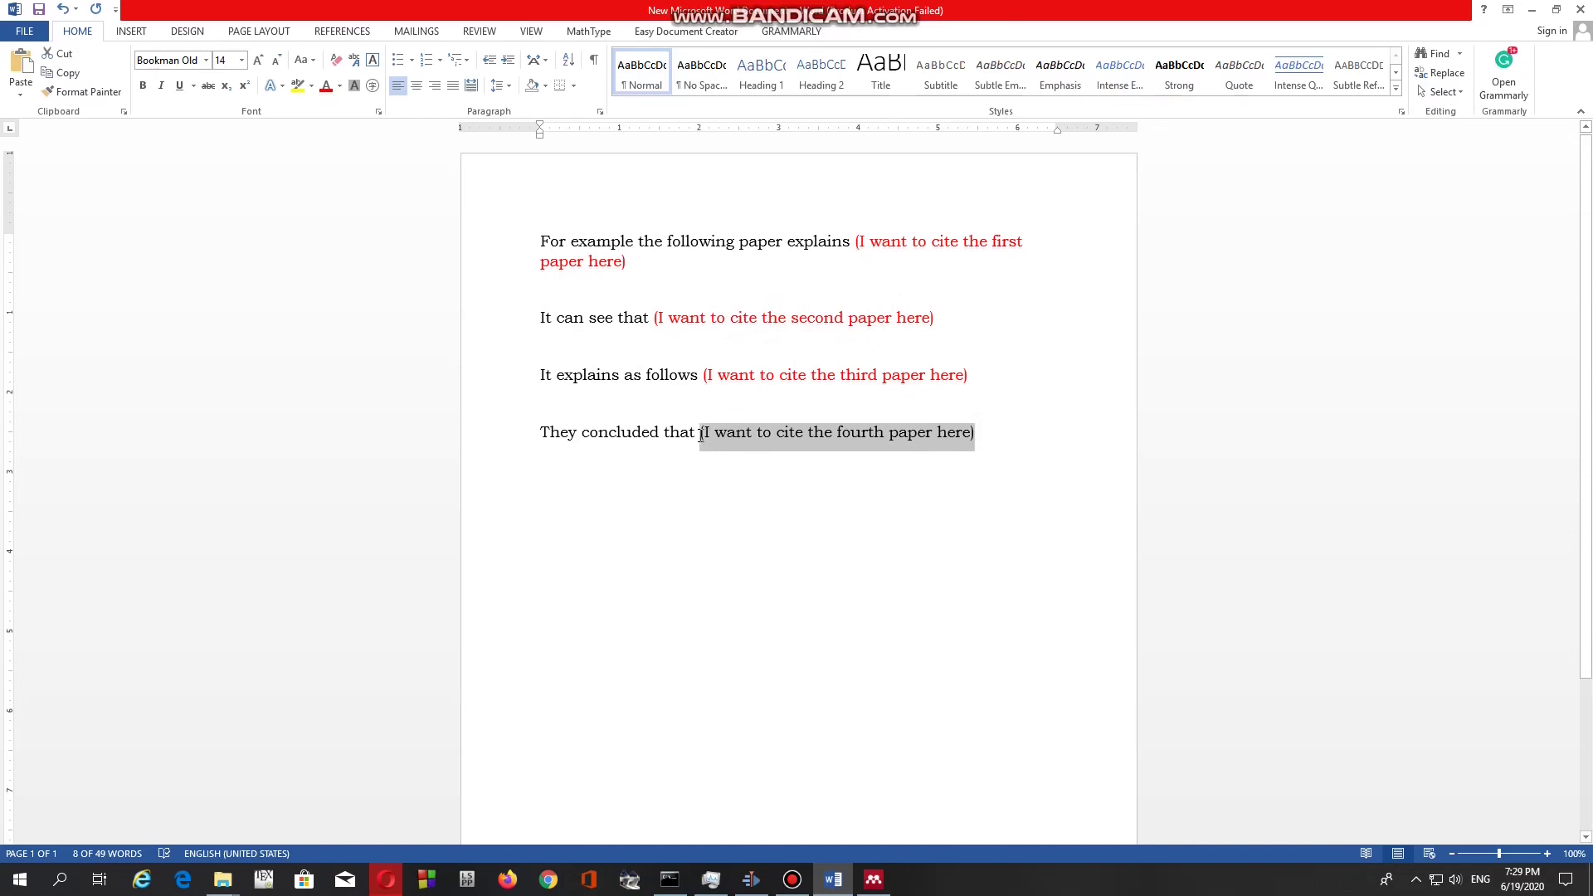
pyautogui.click(794, 401)
pyautogui.click(1031, 455)
pyautogui.click(1026, 444)
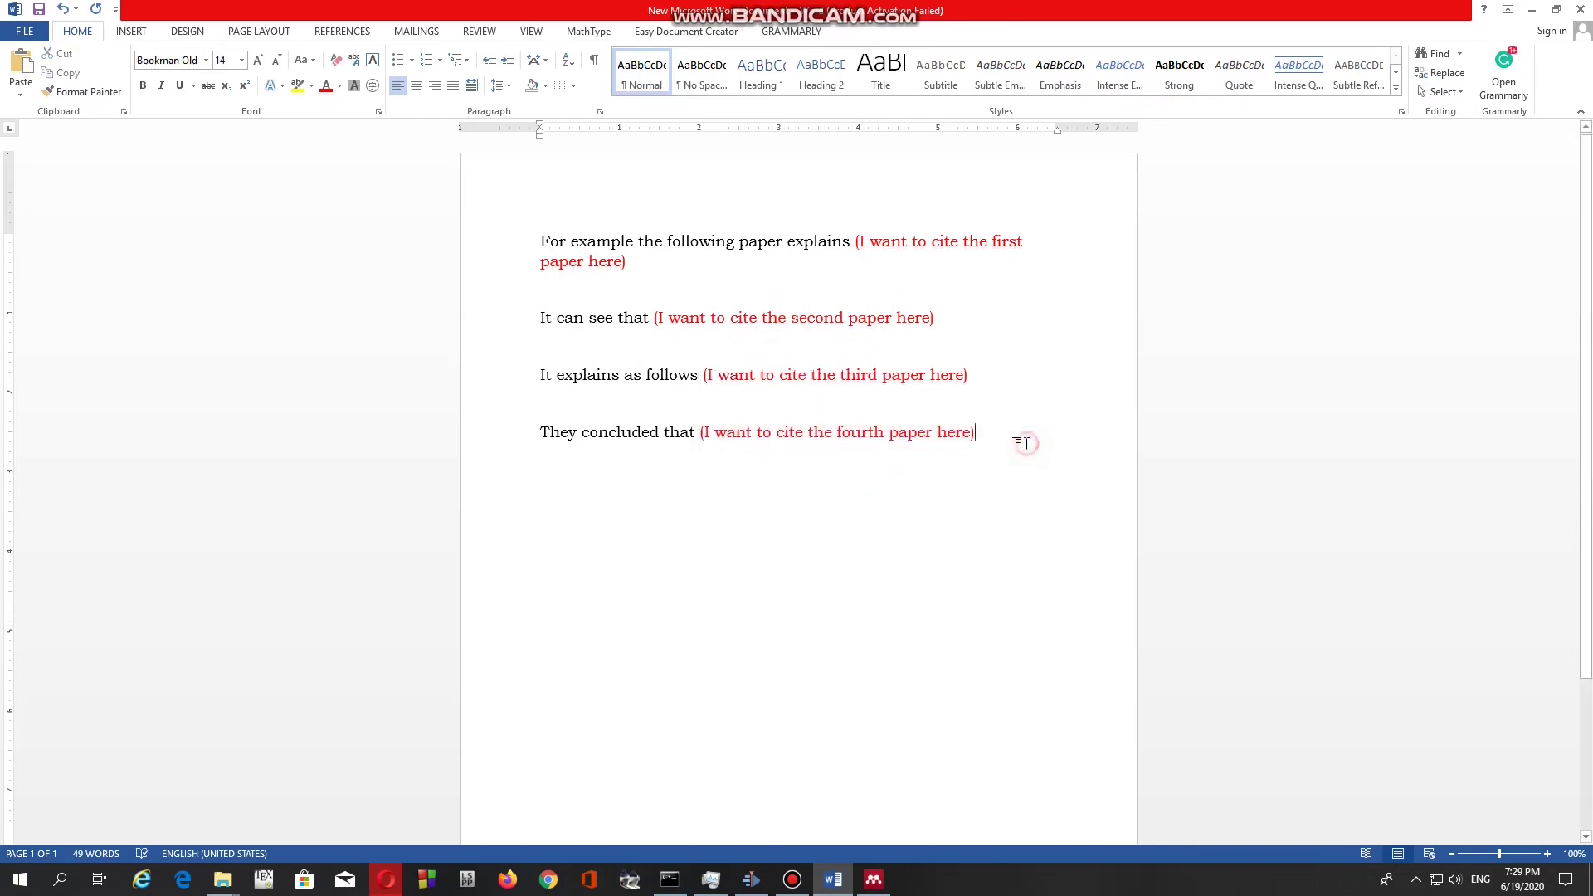
# - Start a Mendeley citation after "For example the following paper explains" and go from its search dialog to the Mendeley library
pyautogui.click(854, 241)
pyautogui.hotkey('ctrl', 'End')
pyautogui.click(343, 31)
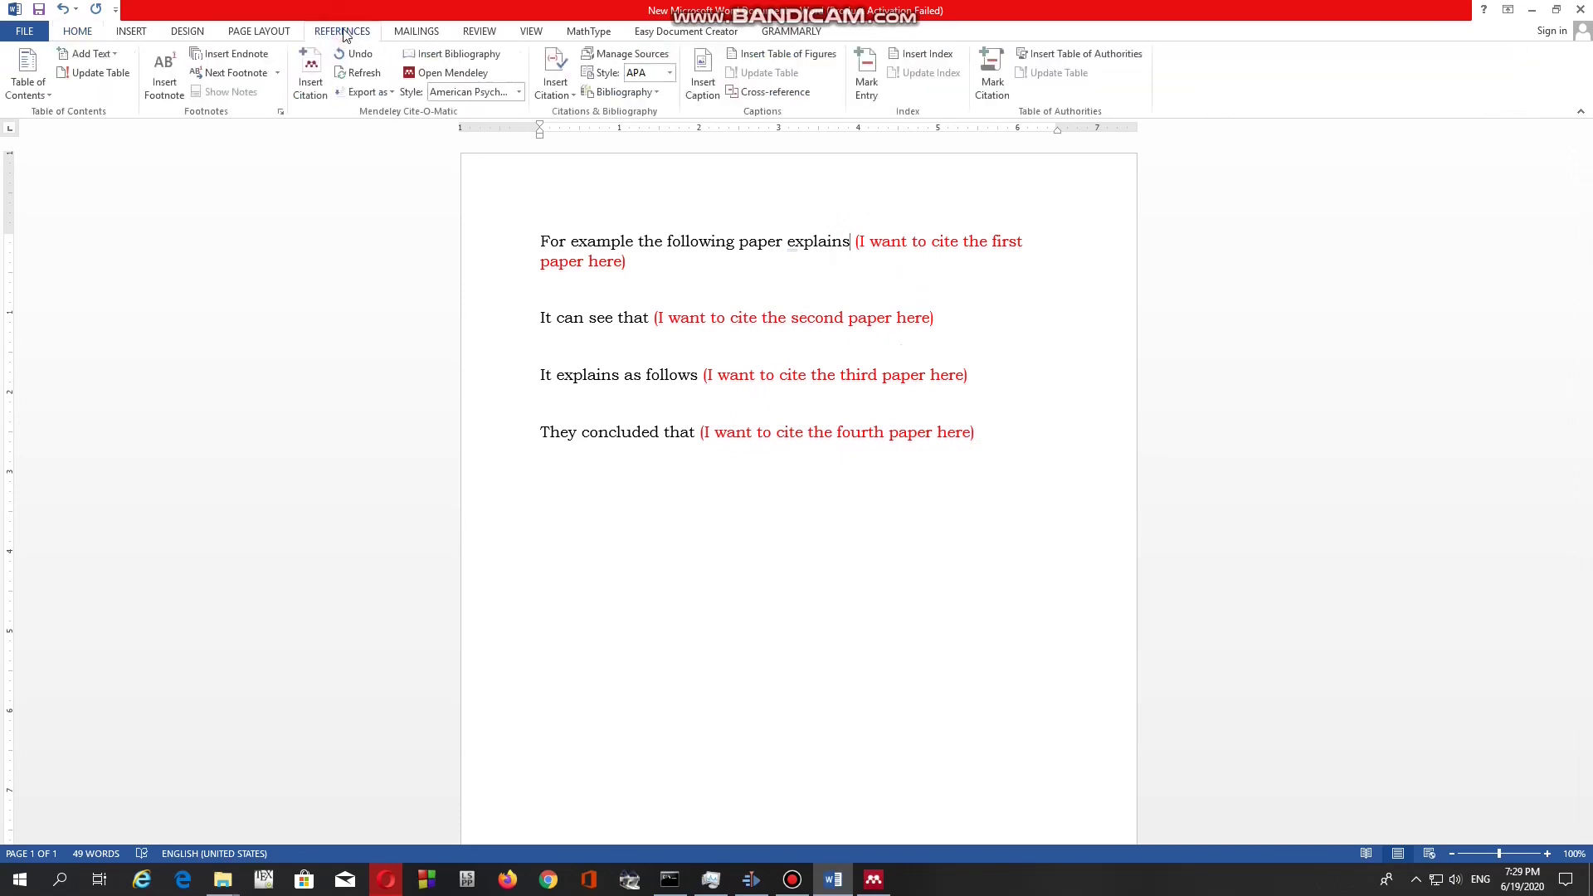
pyautogui.click(320, 66)
pyautogui.click(943, 291)
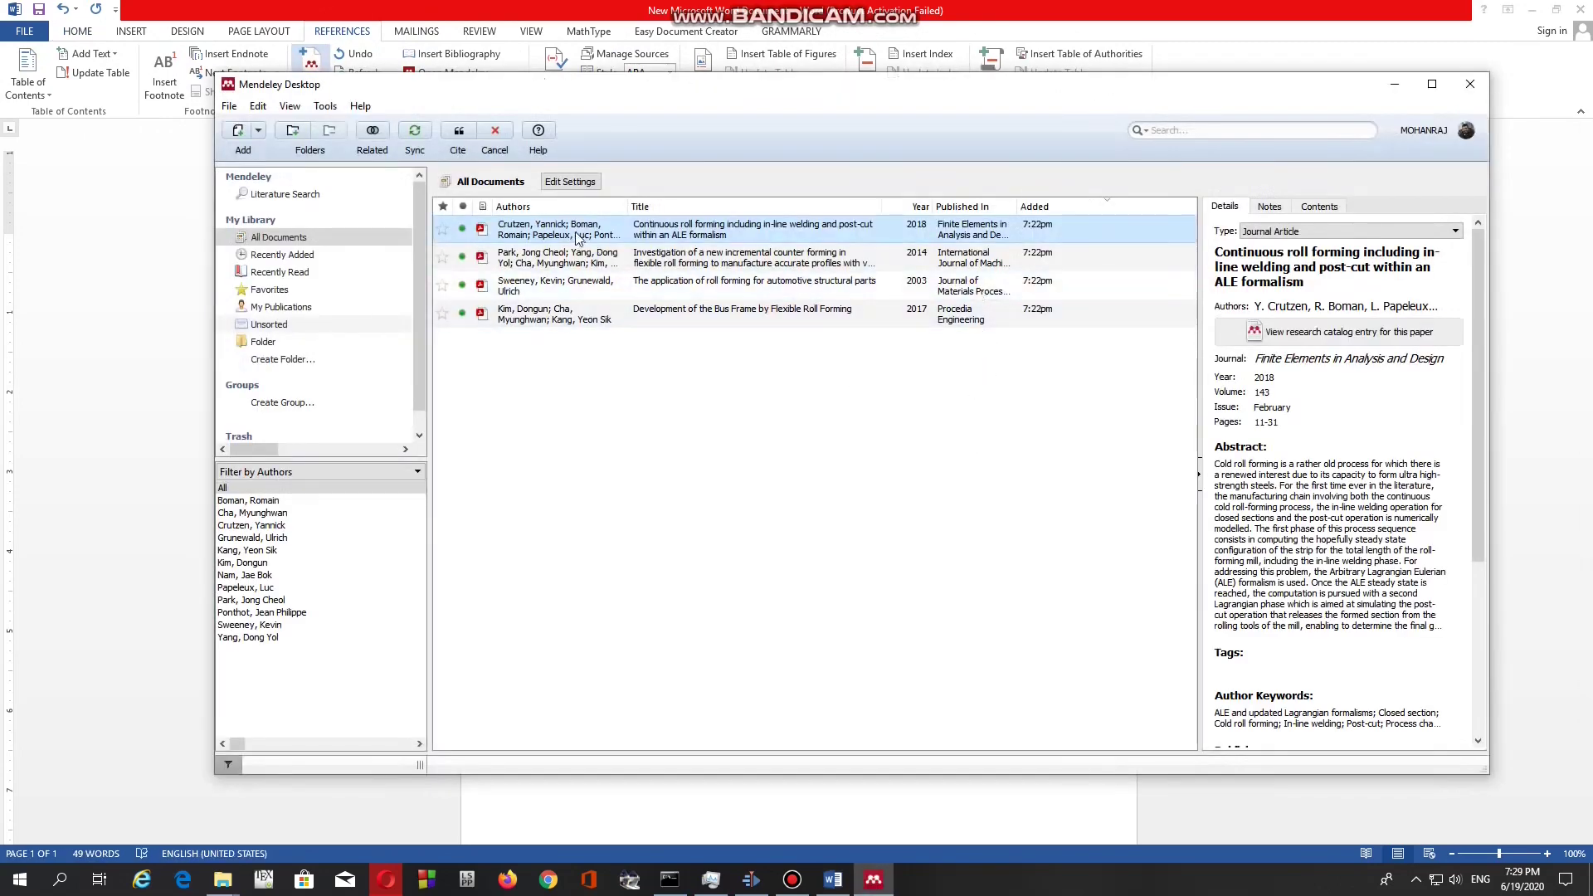
# - Look through the four papers available for citing in the Mendeley library
pyautogui.click(556, 264)
pyautogui.click(554, 285)
pyautogui.click(552, 313)
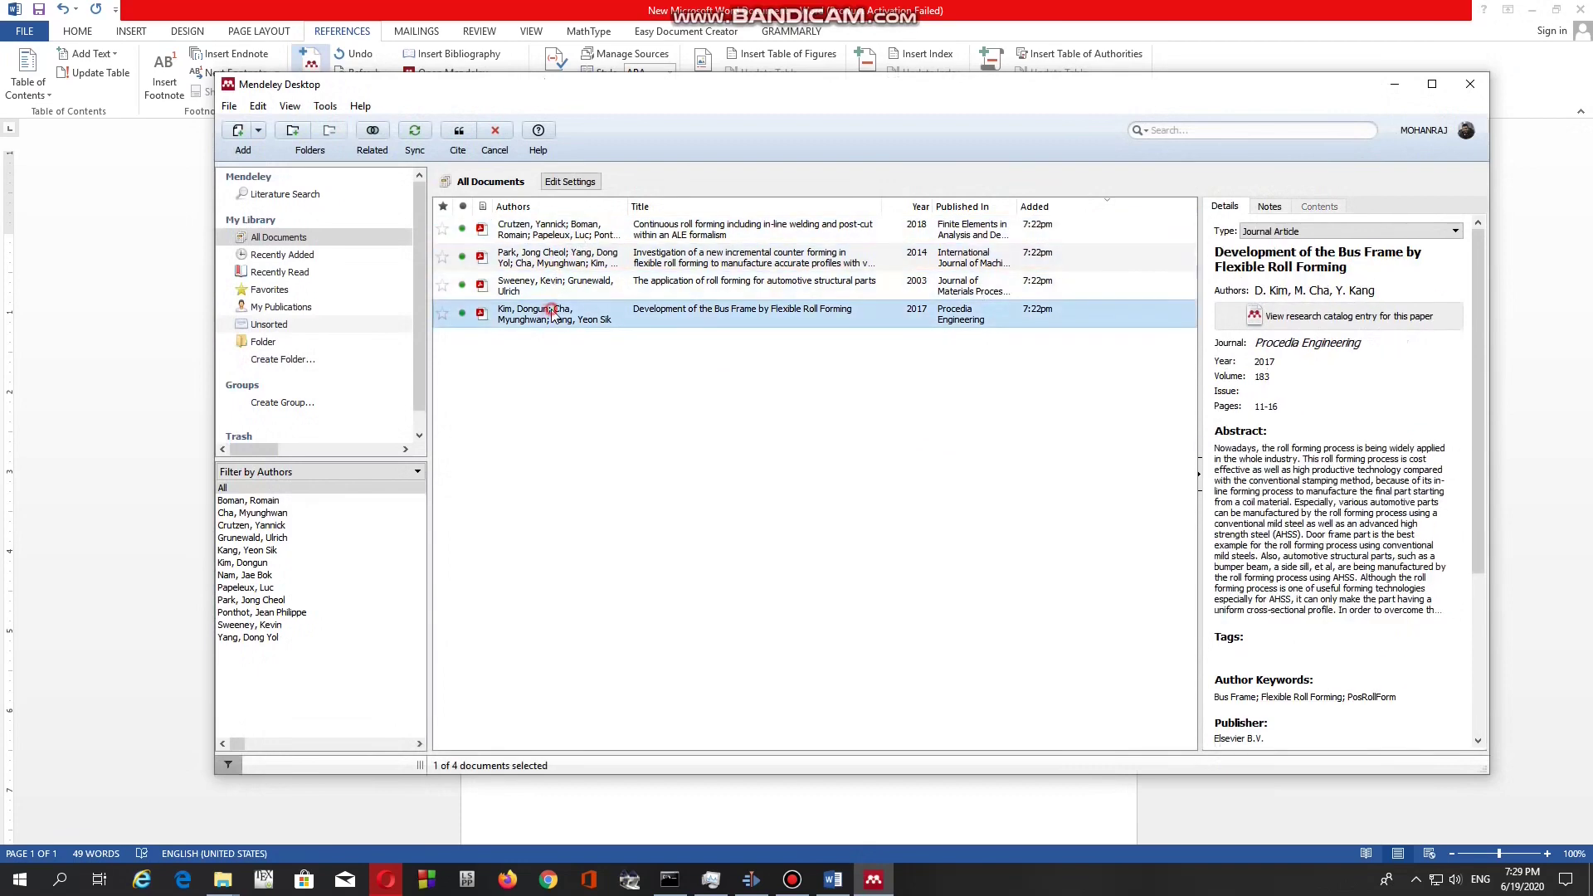
pyautogui.click(788, 230)
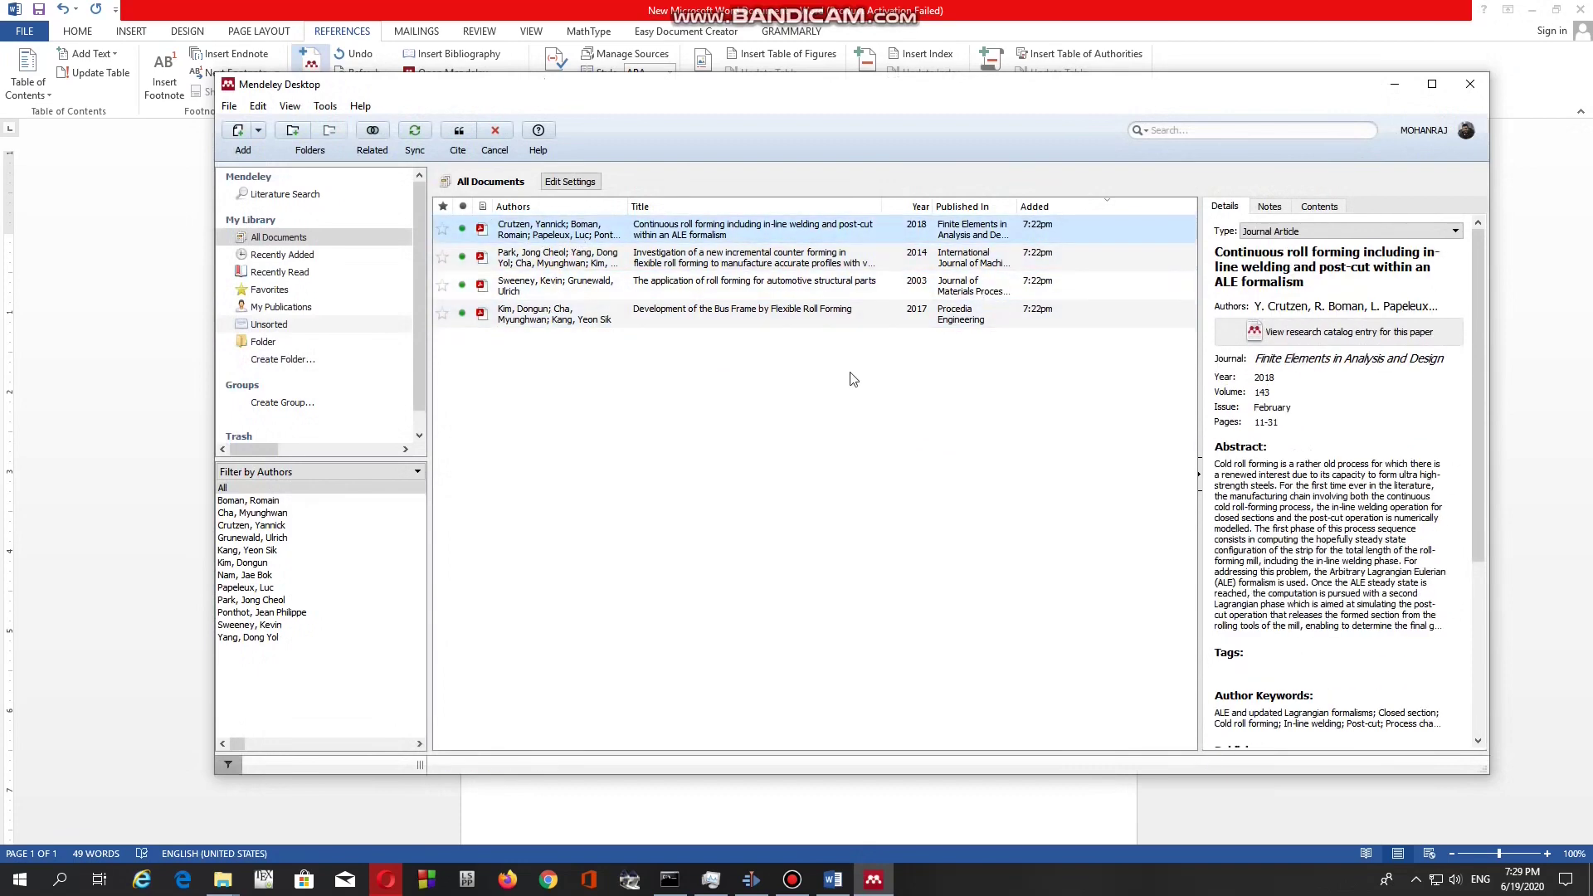
pyautogui.click(567, 254)
pyautogui.click(556, 290)
pyautogui.click(554, 313)
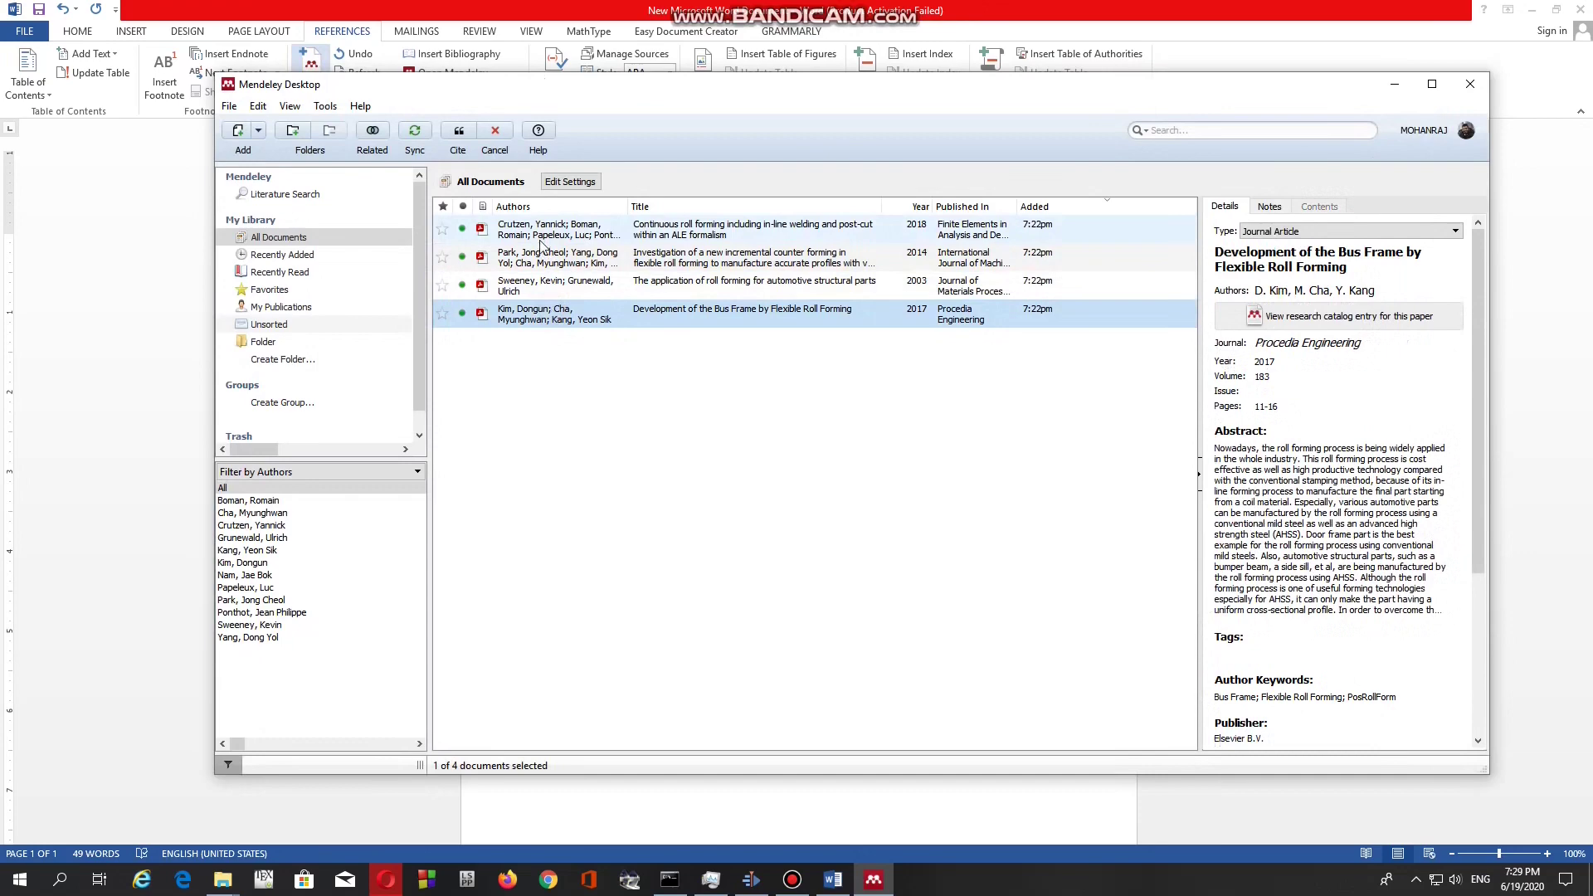
pyautogui.click(544, 233)
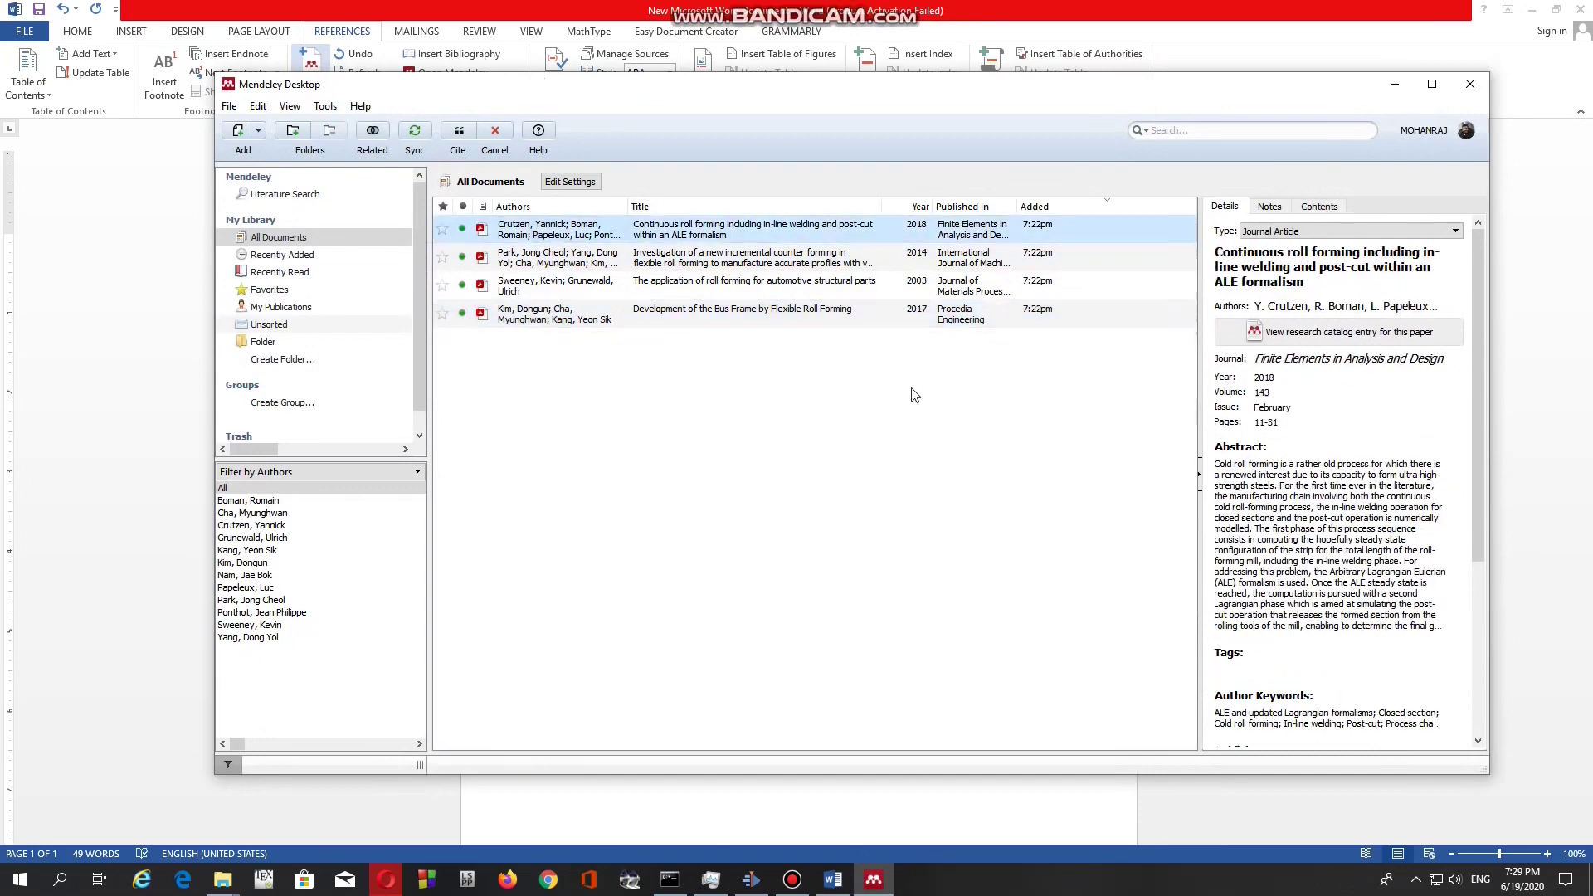
pyautogui.click(567, 252)
pyautogui.click(555, 291)
pyautogui.click(554, 313)
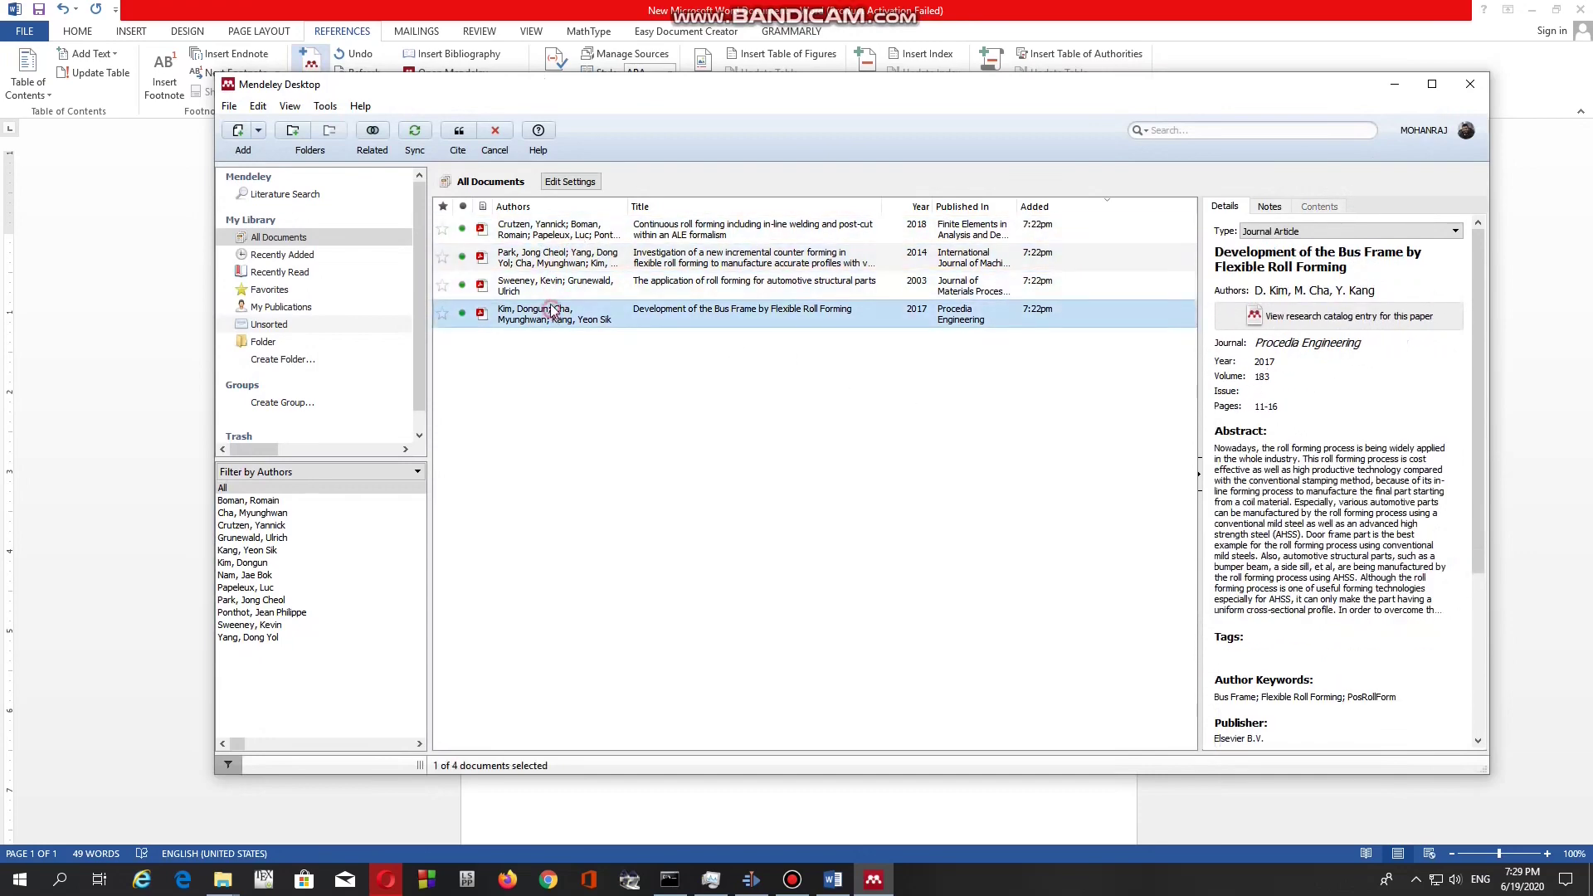
pyautogui.click(541, 237)
pyautogui.click(567, 256)
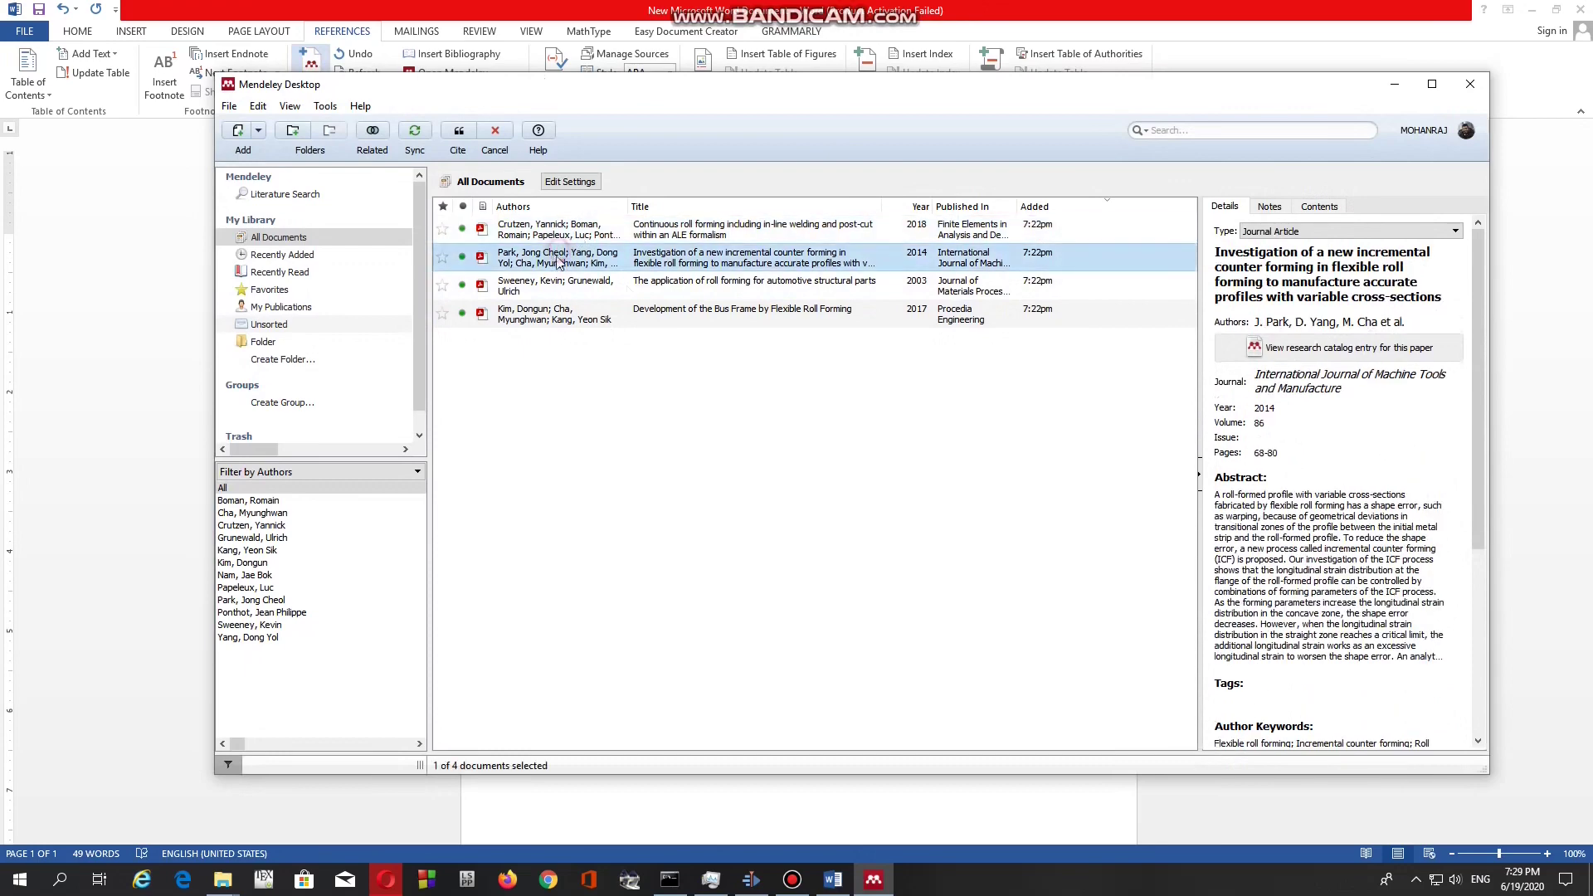
pyautogui.click(556, 287)
pyautogui.click(555, 314)
# - Cite "Continuous roll forming including in-line welding and post-cut within an ALE formalism" in the first sentence
pyautogui.click(544, 231)
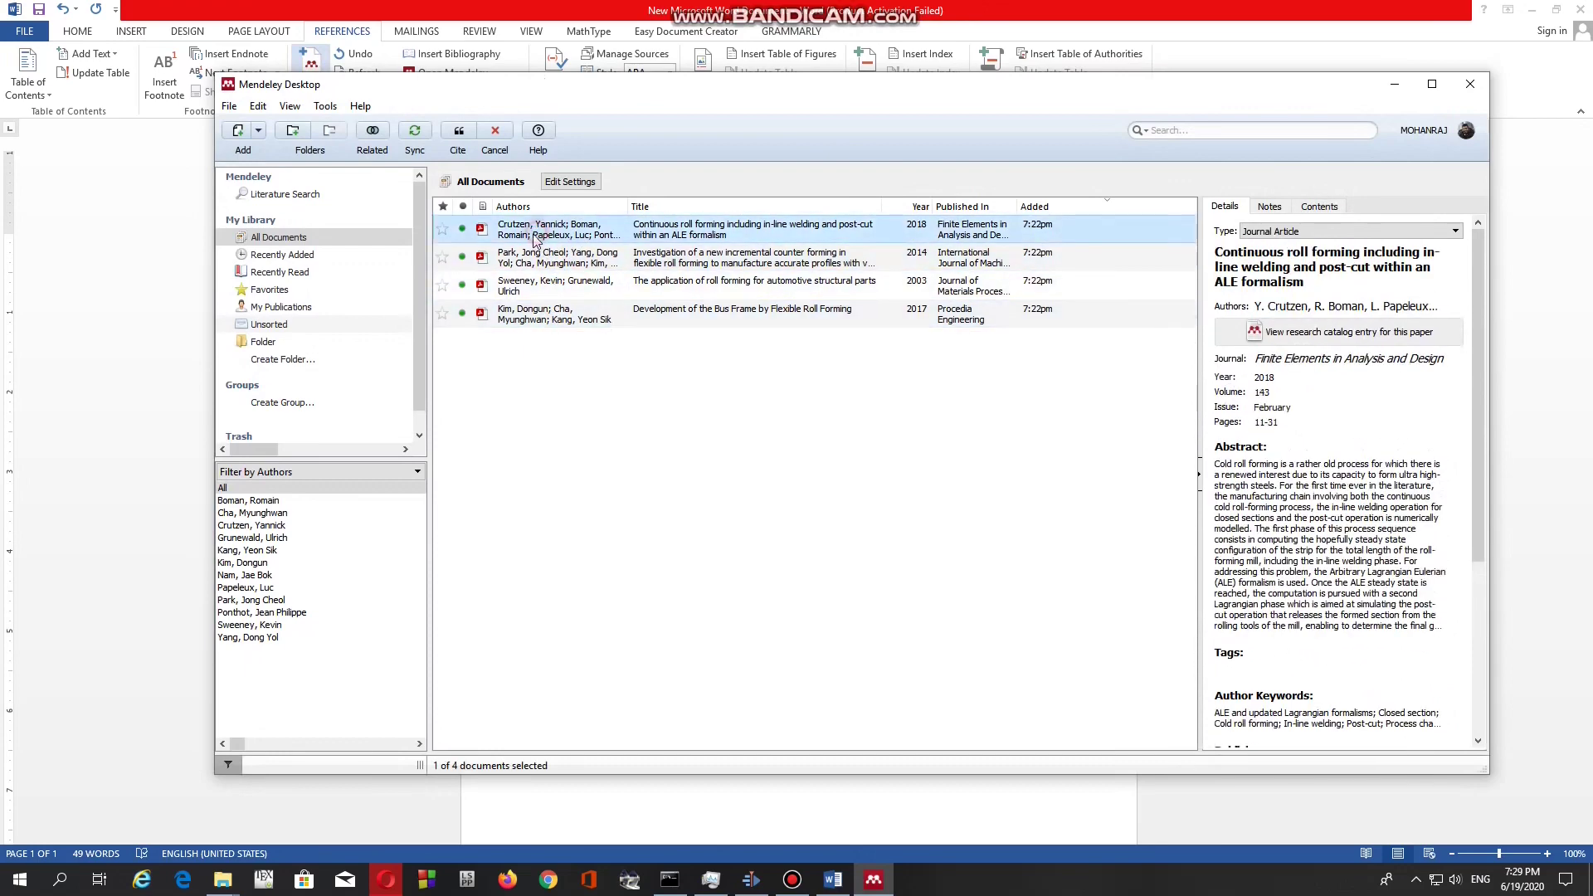
pyautogui.click(457, 133)
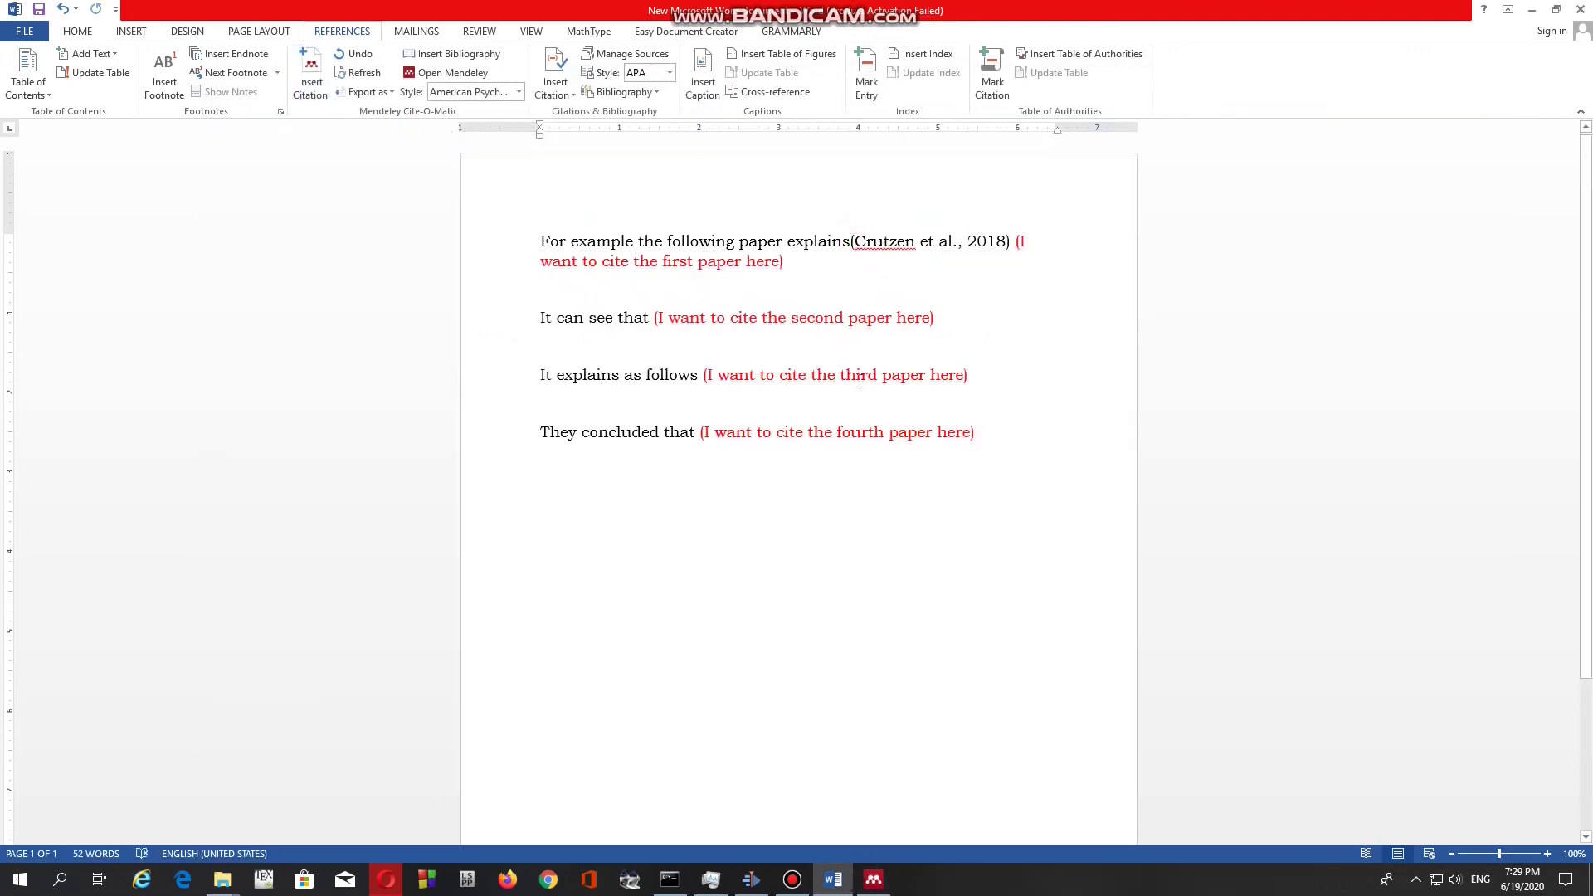
# - Cite the 2014 paper "Investigation of a new incremental counter forming in flexible roll forming…" from the Mendeley library after "It can see that"
pyautogui.click(649, 318)
pyautogui.click(311, 83)
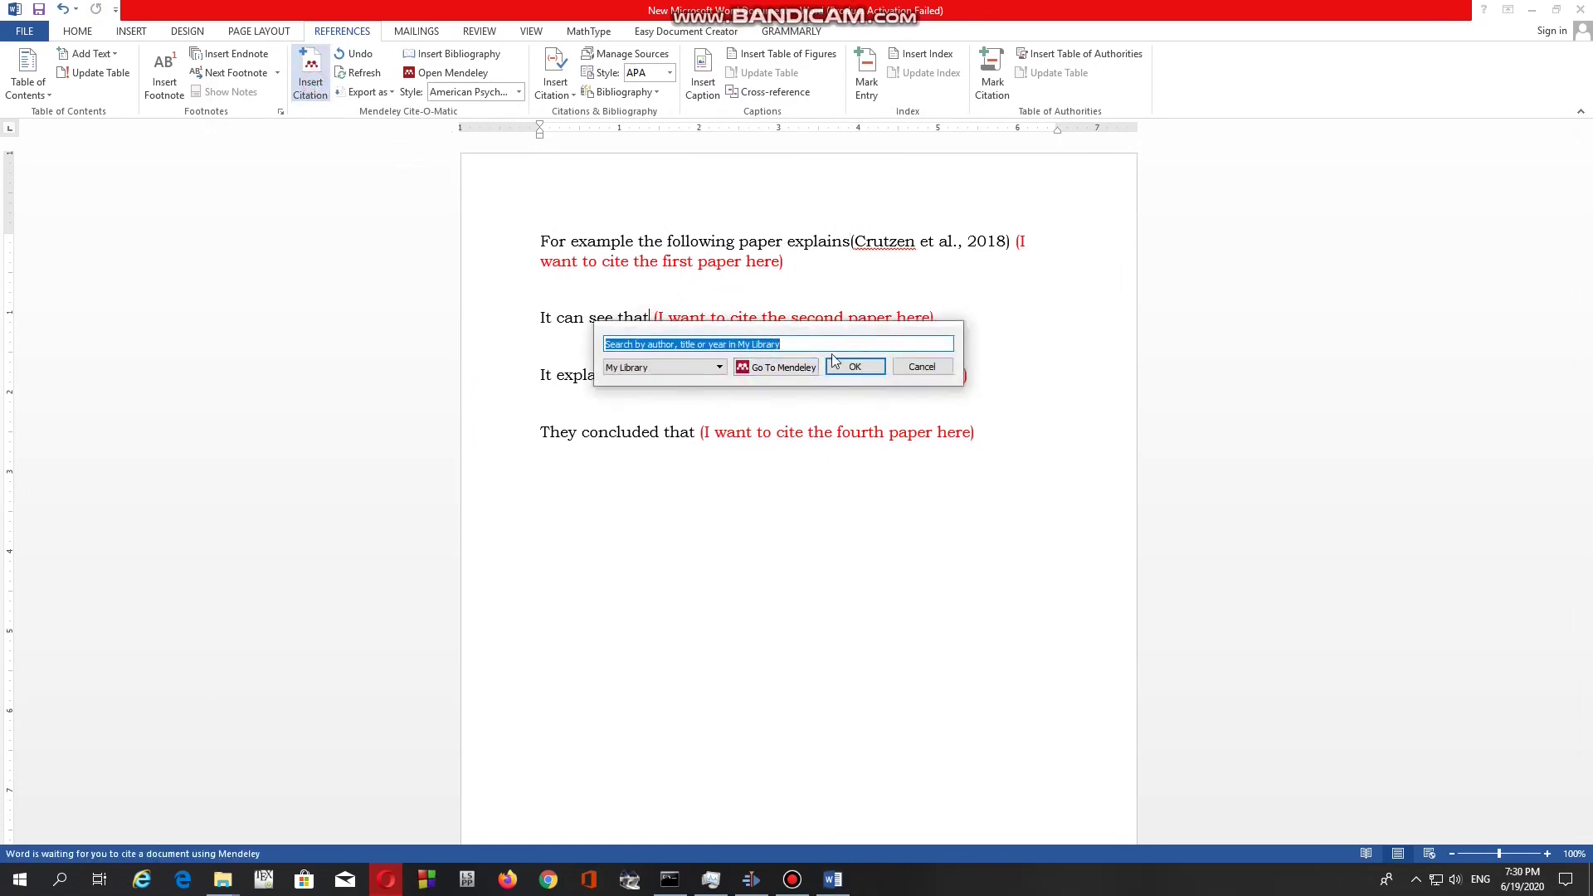
pyautogui.click(787, 367)
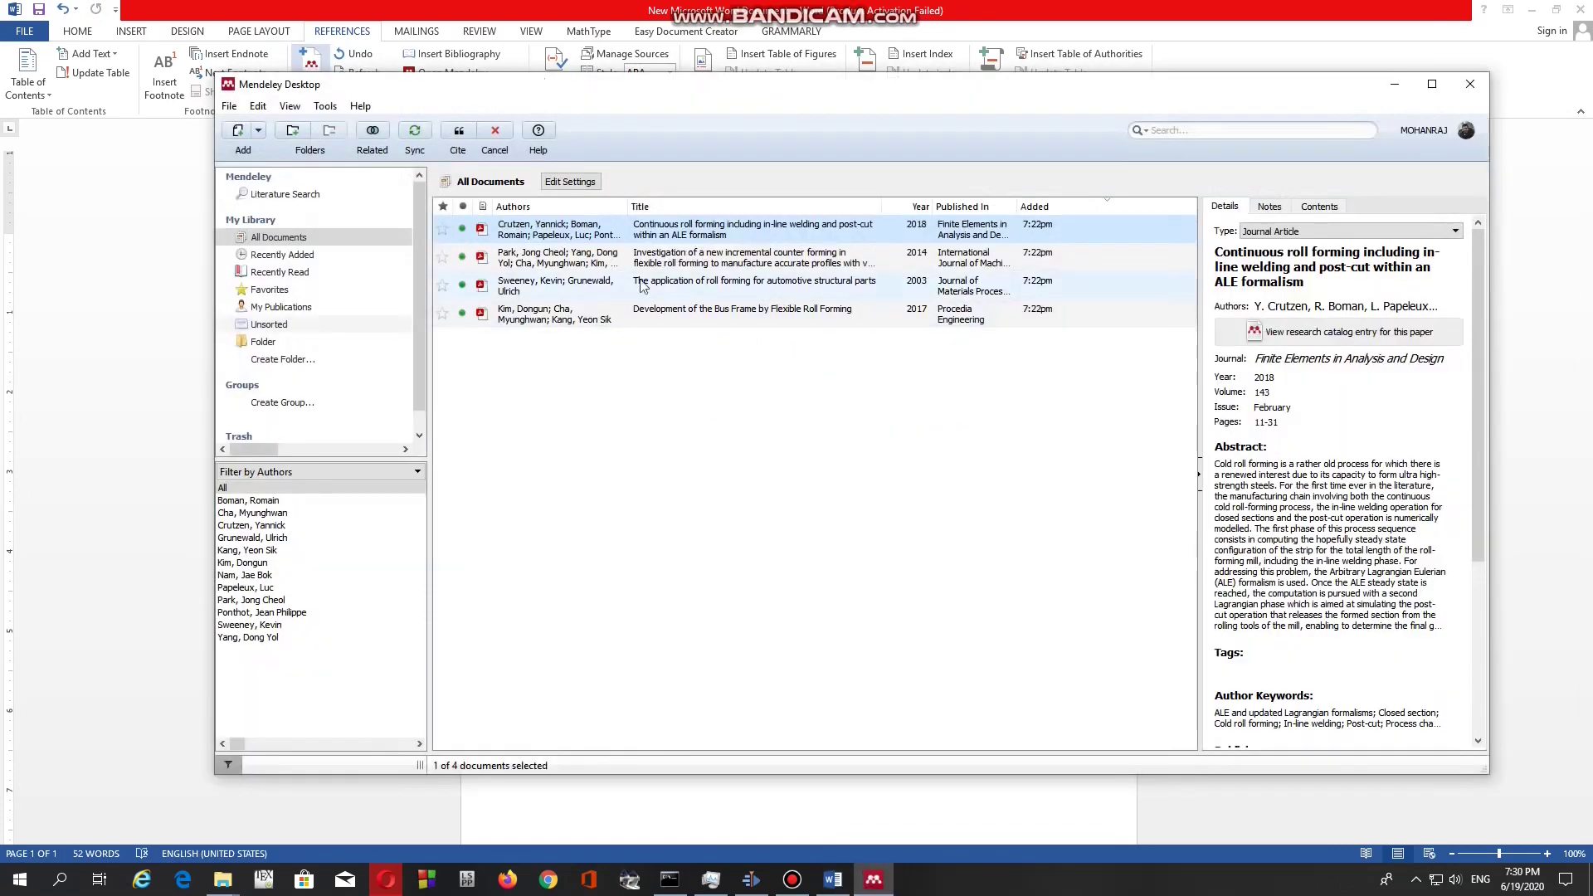
pyautogui.click(556, 268)
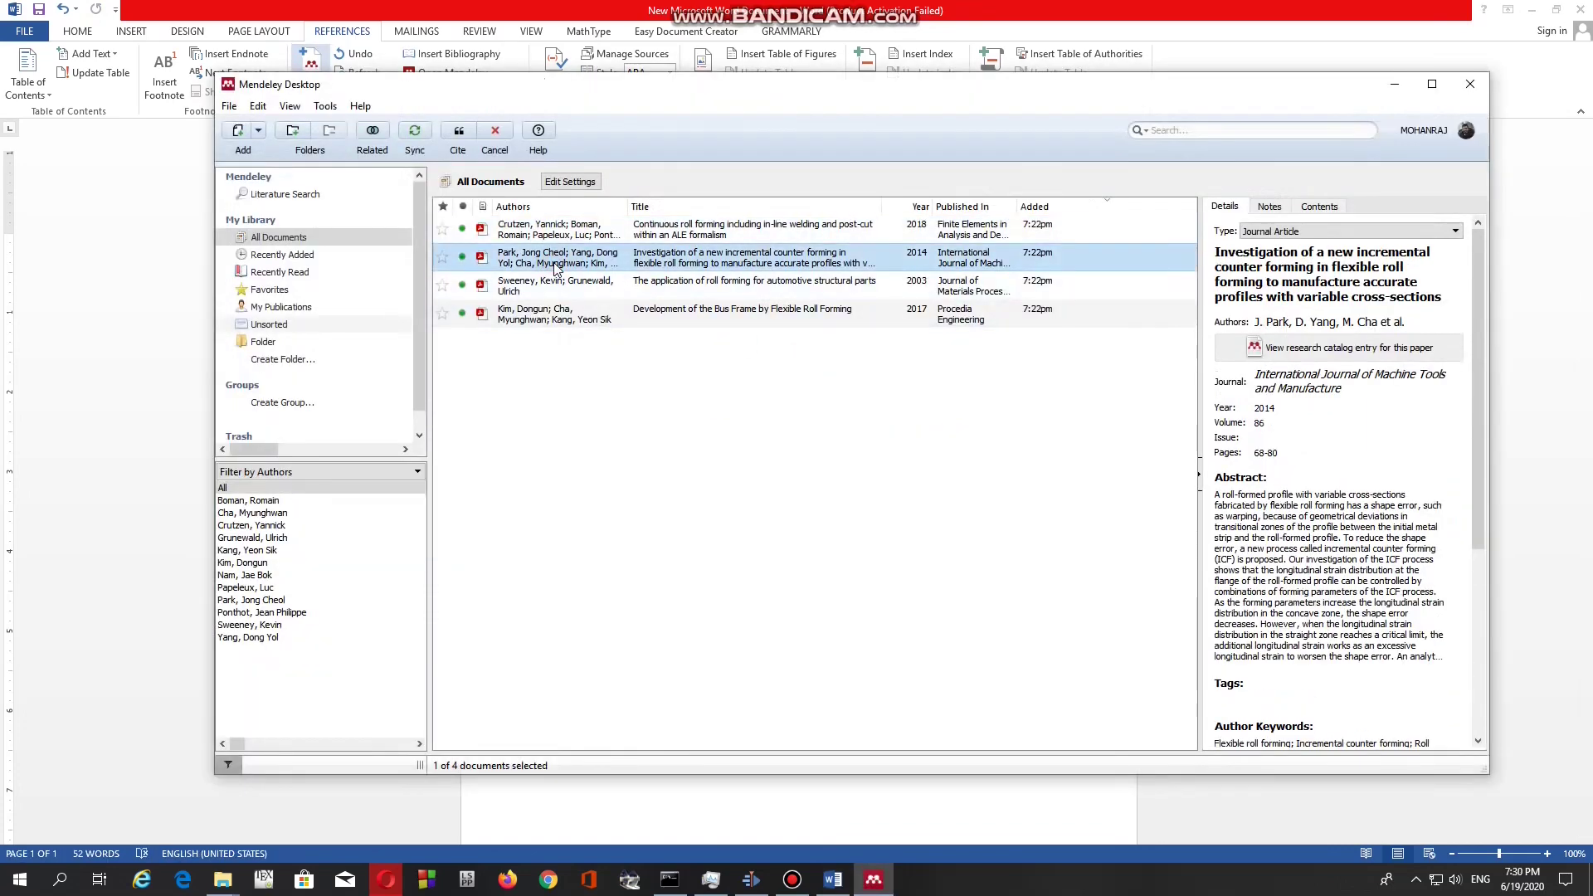
pyautogui.click(289, 106)
pyautogui.moveTo(329, 172)
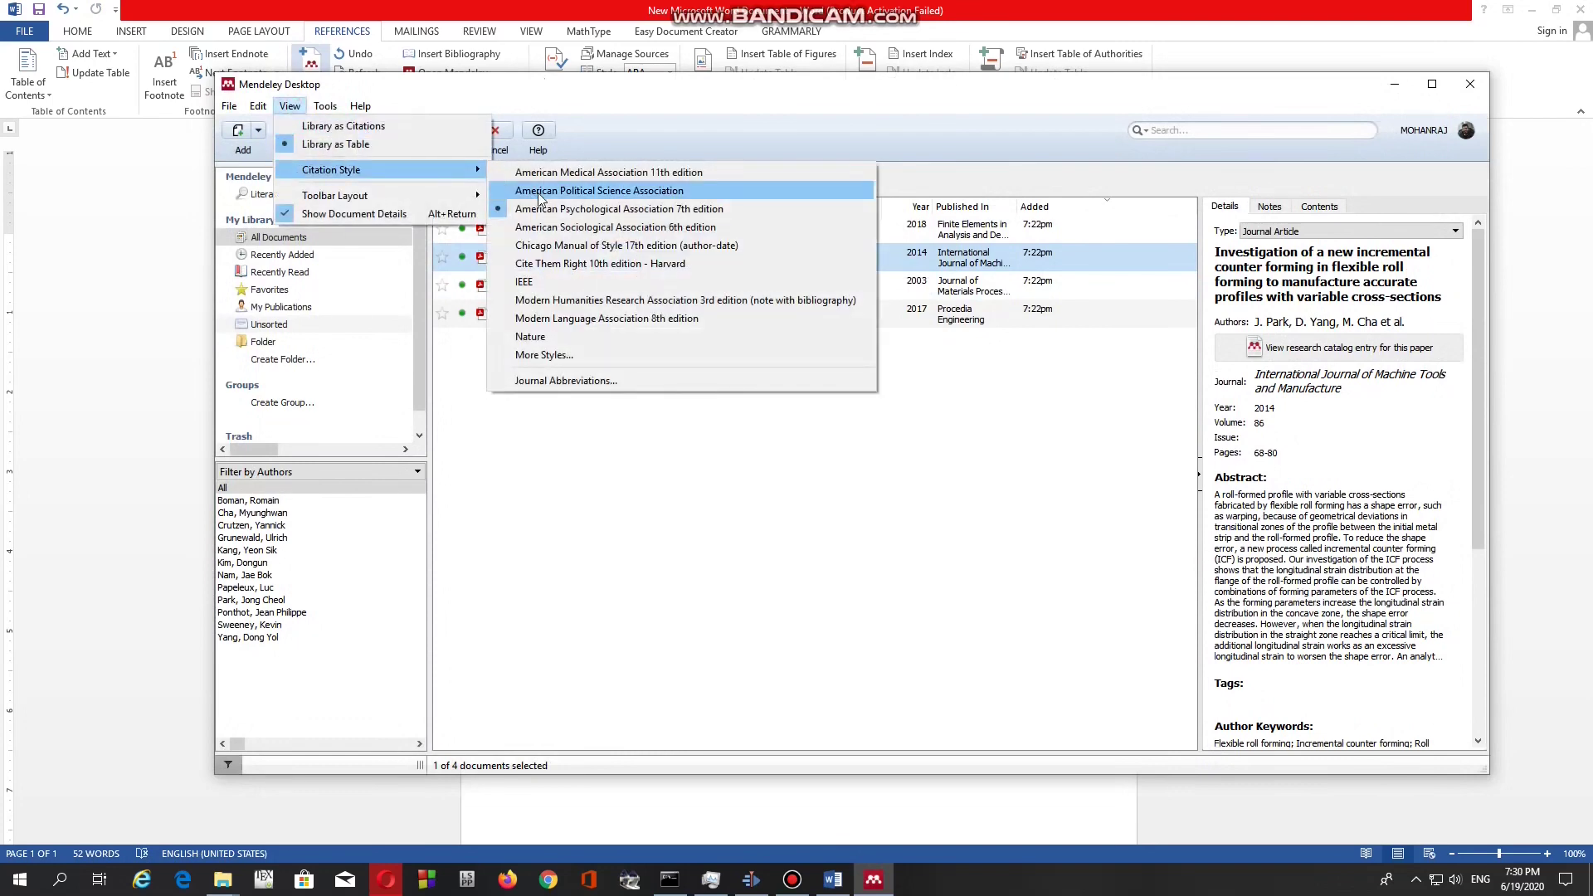
pyautogui.click(539, 190)
pyautogui.hotkey('alt', 'Tab')
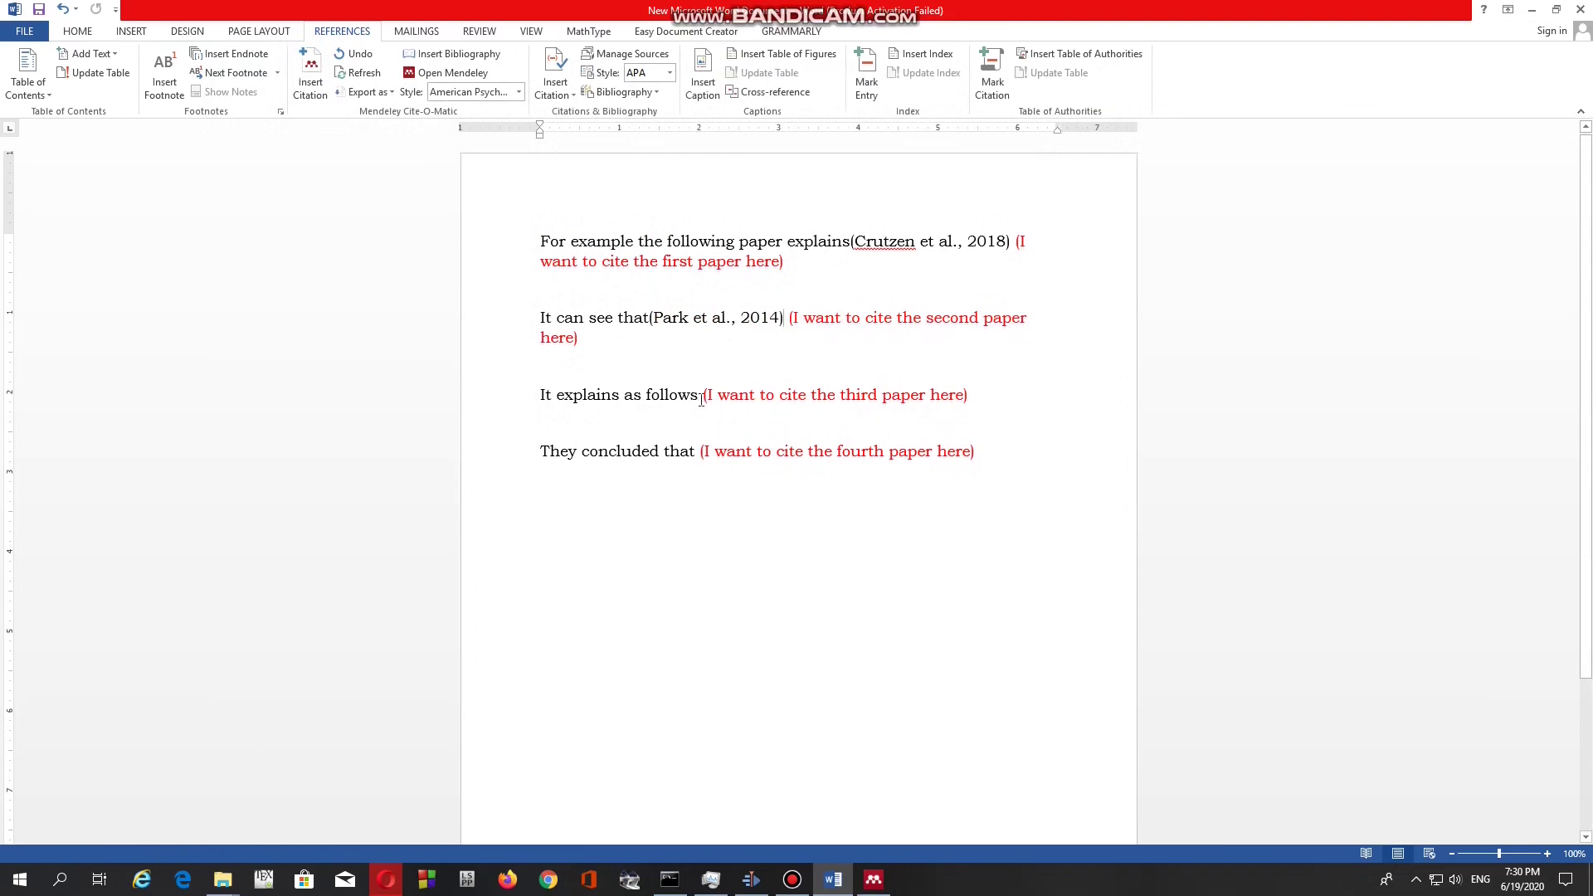
# - Cite "The application of roll forming for automotive structural parts" from the Mendeley library after "It explains as follows"
pyautogui.click(701, 398)
pyautogui.click(311, 75)
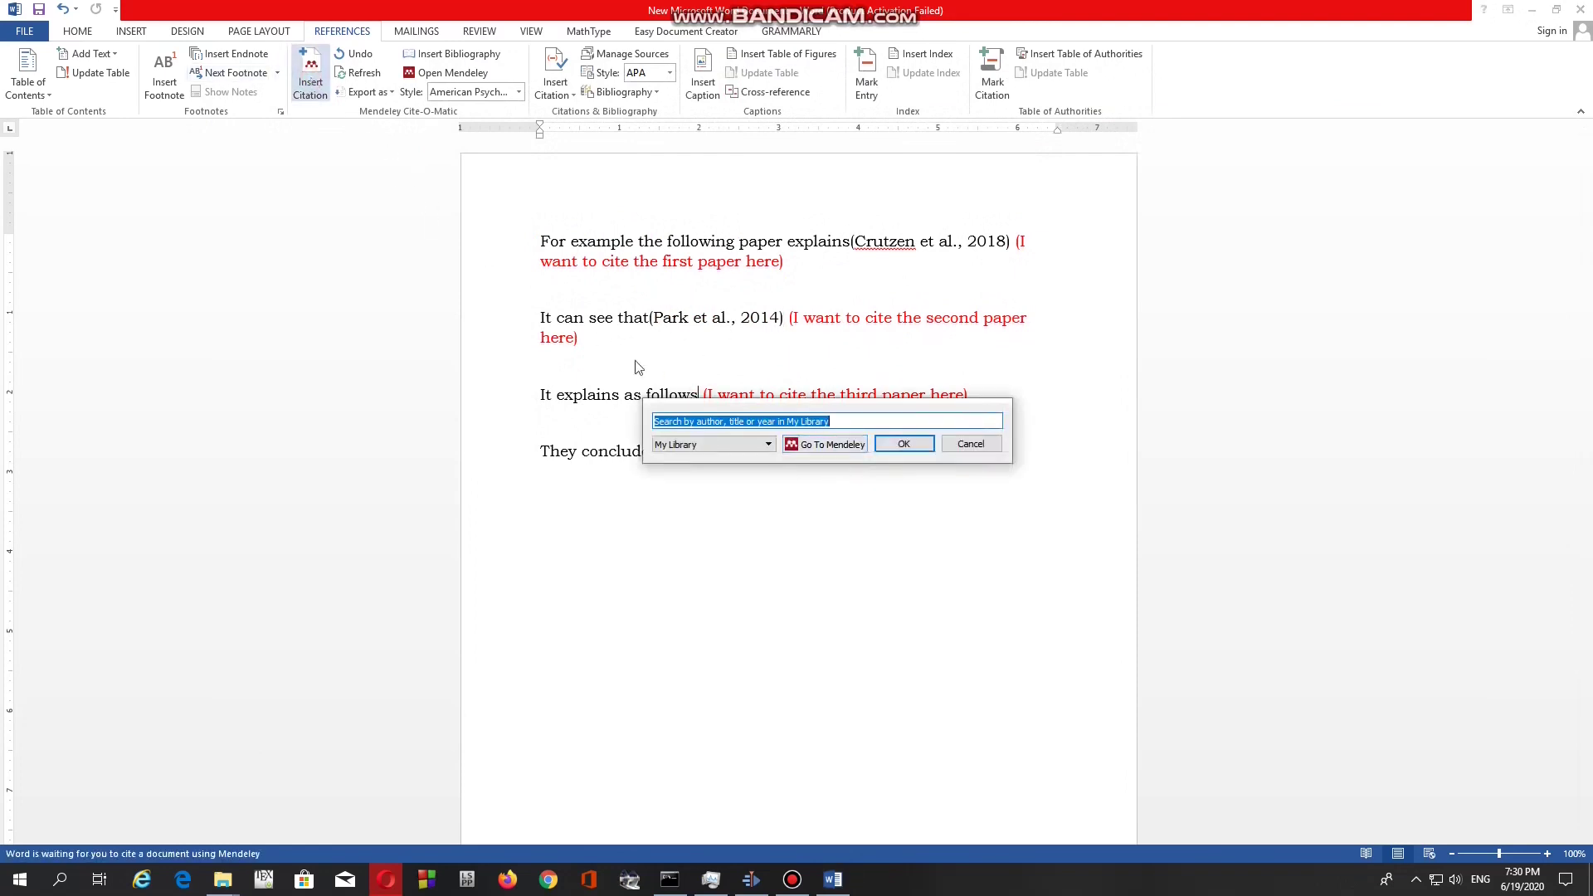
pyautogui.click(791, 445)
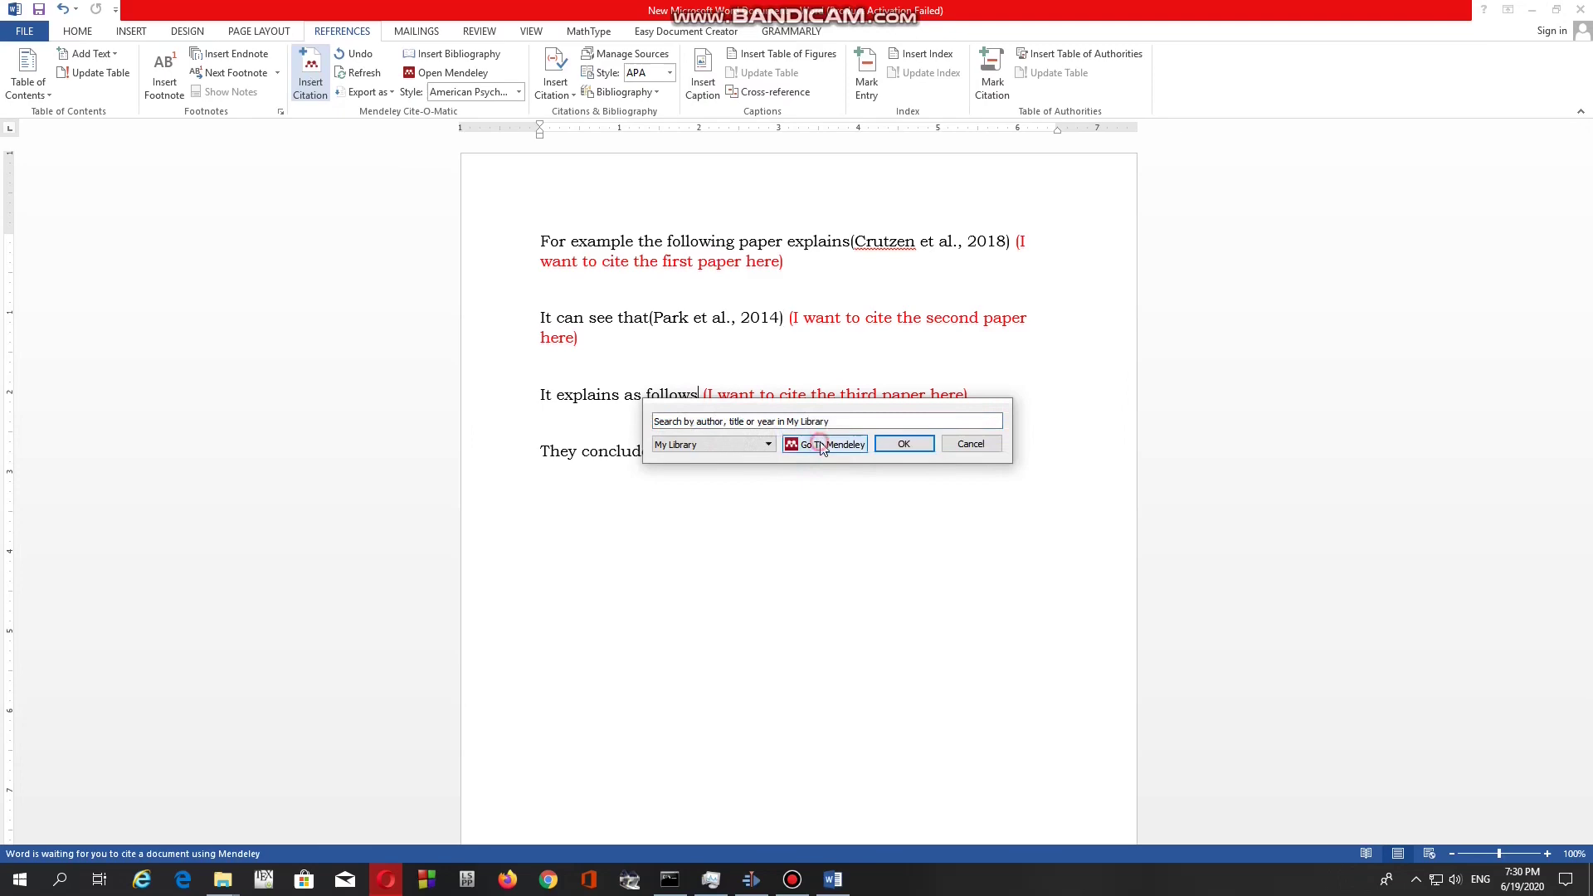
pyautogui.click(681, 286)
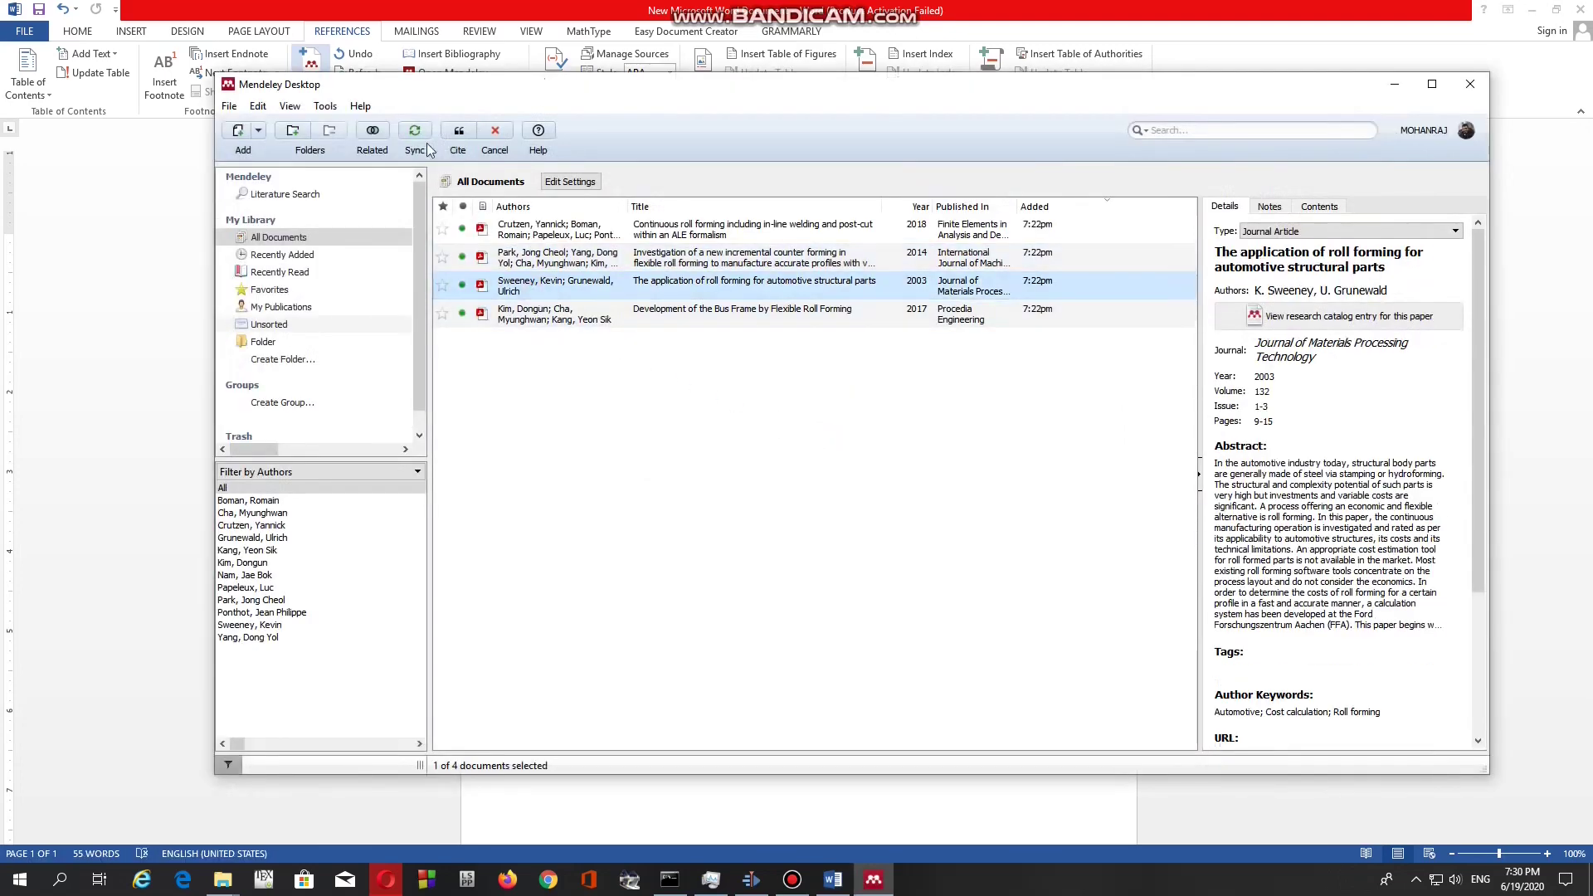
pyautogui.click(455, 146)
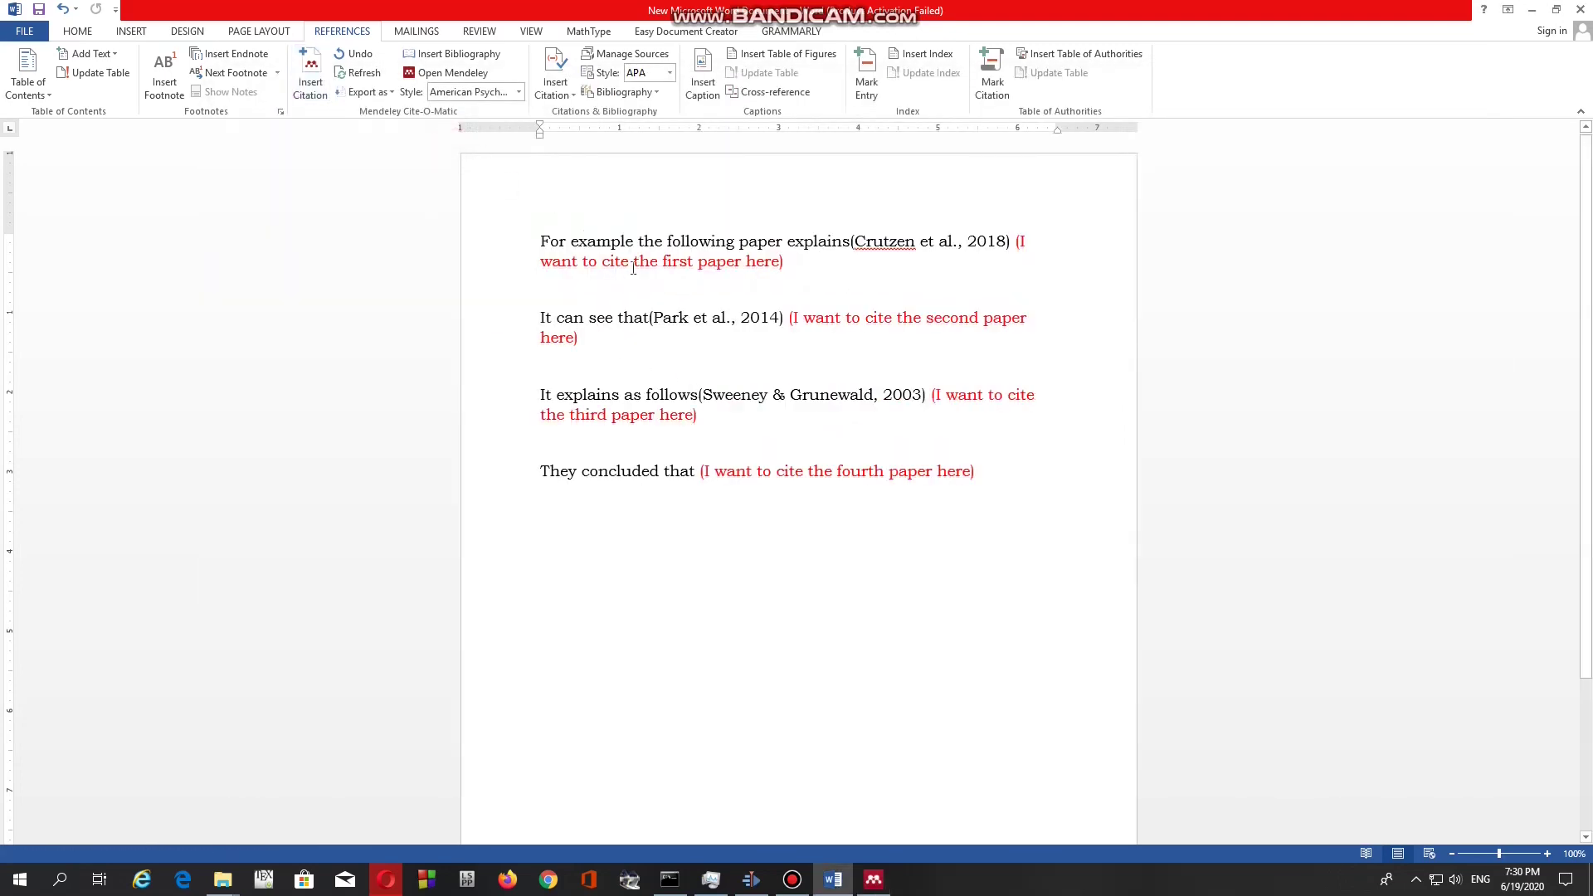
# - Cite "Development of the Bus Frame by Flexible Roll Forming" from the Mendeley library after "They concluded that"
pyautogui.click(697, 470)
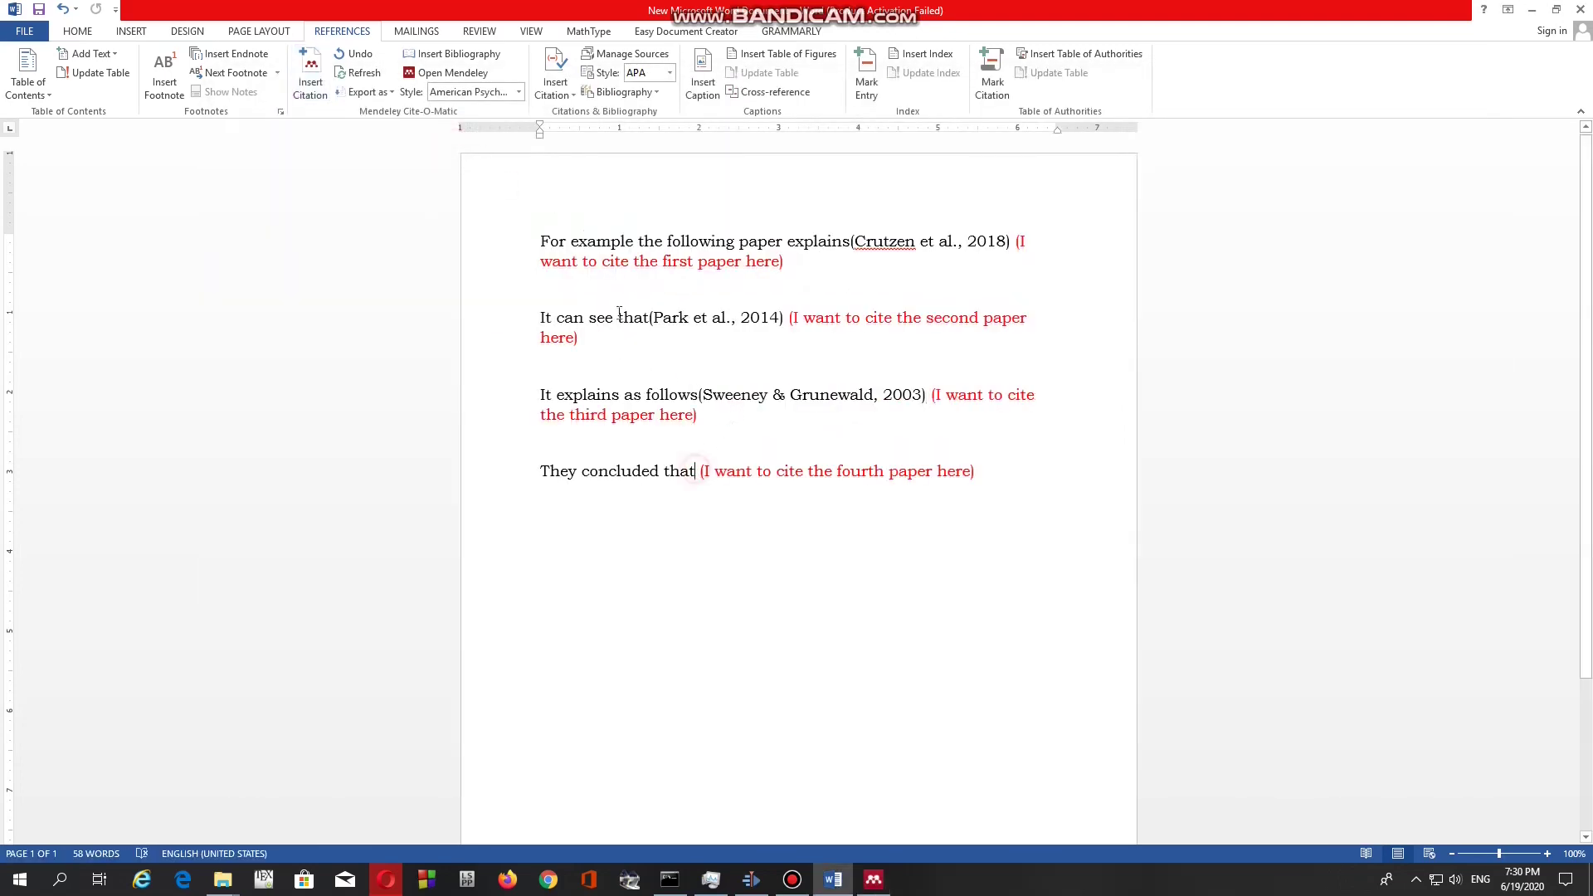
pyautogui.click(321, 78)
pyautogui.click(834, 521)
pyautogui.click(552, 314)
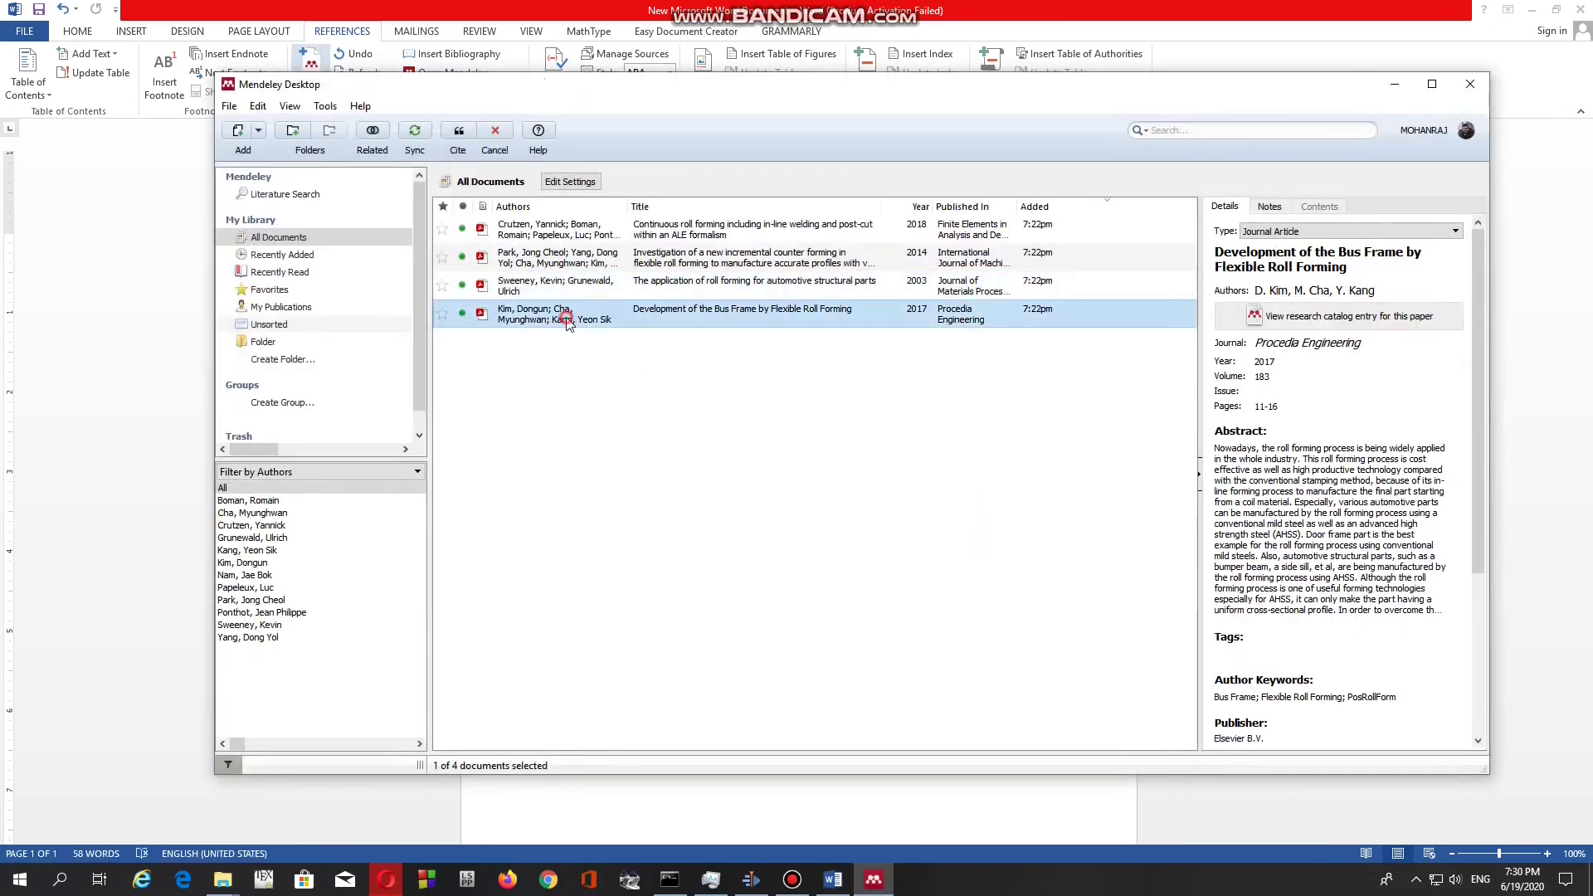
pyautogui.click(458, 138)
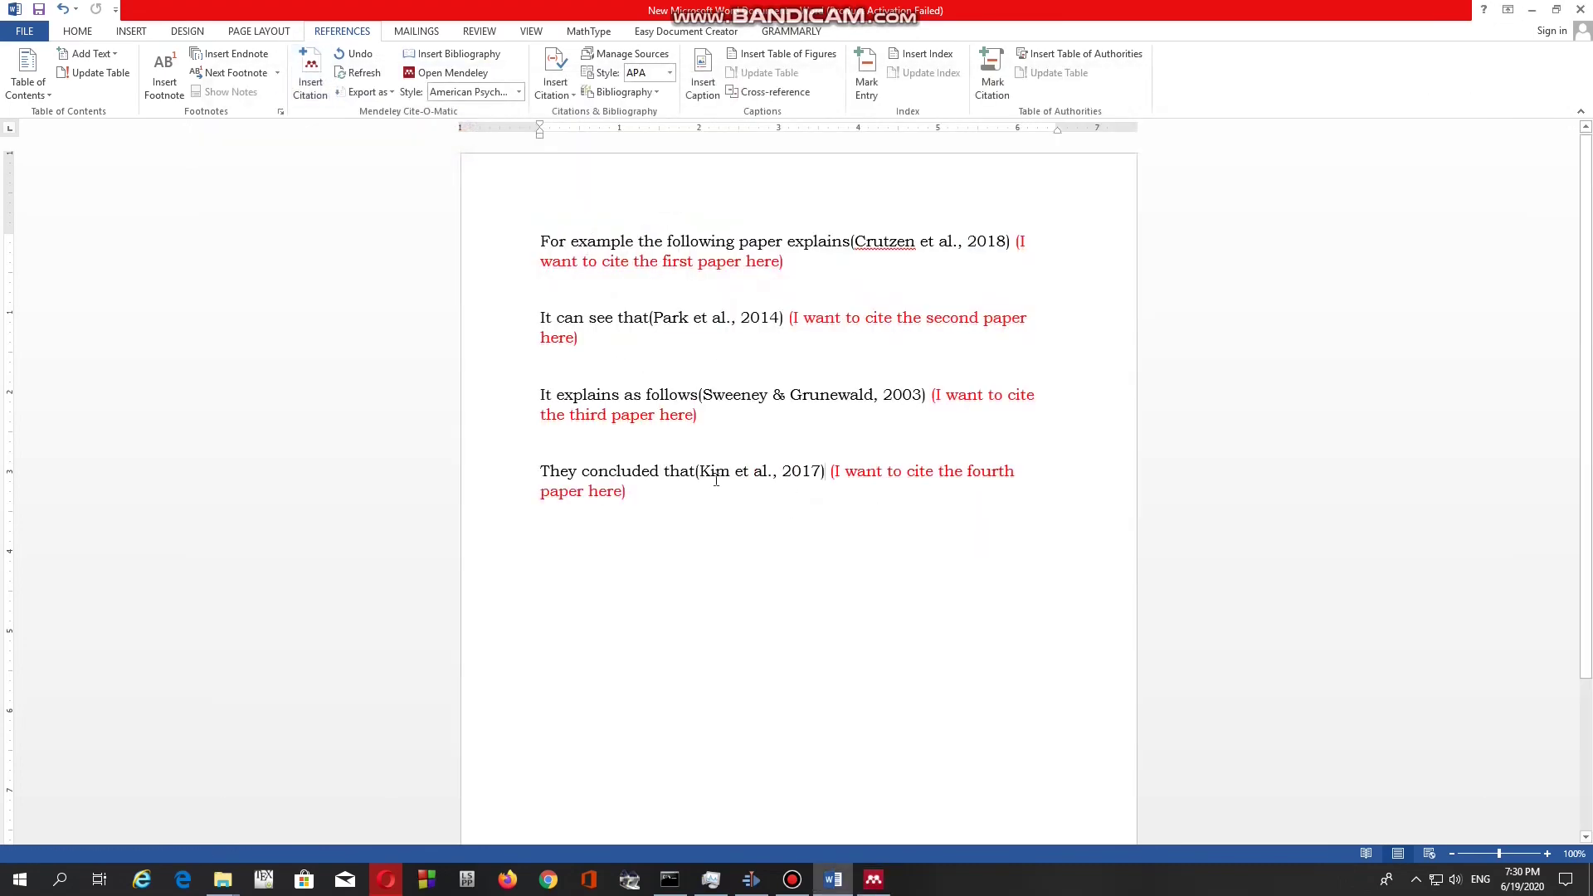
# - Add a "References" heading below the last paragraph and format it bold, underlined and black
pyautogui.click(715, 495)
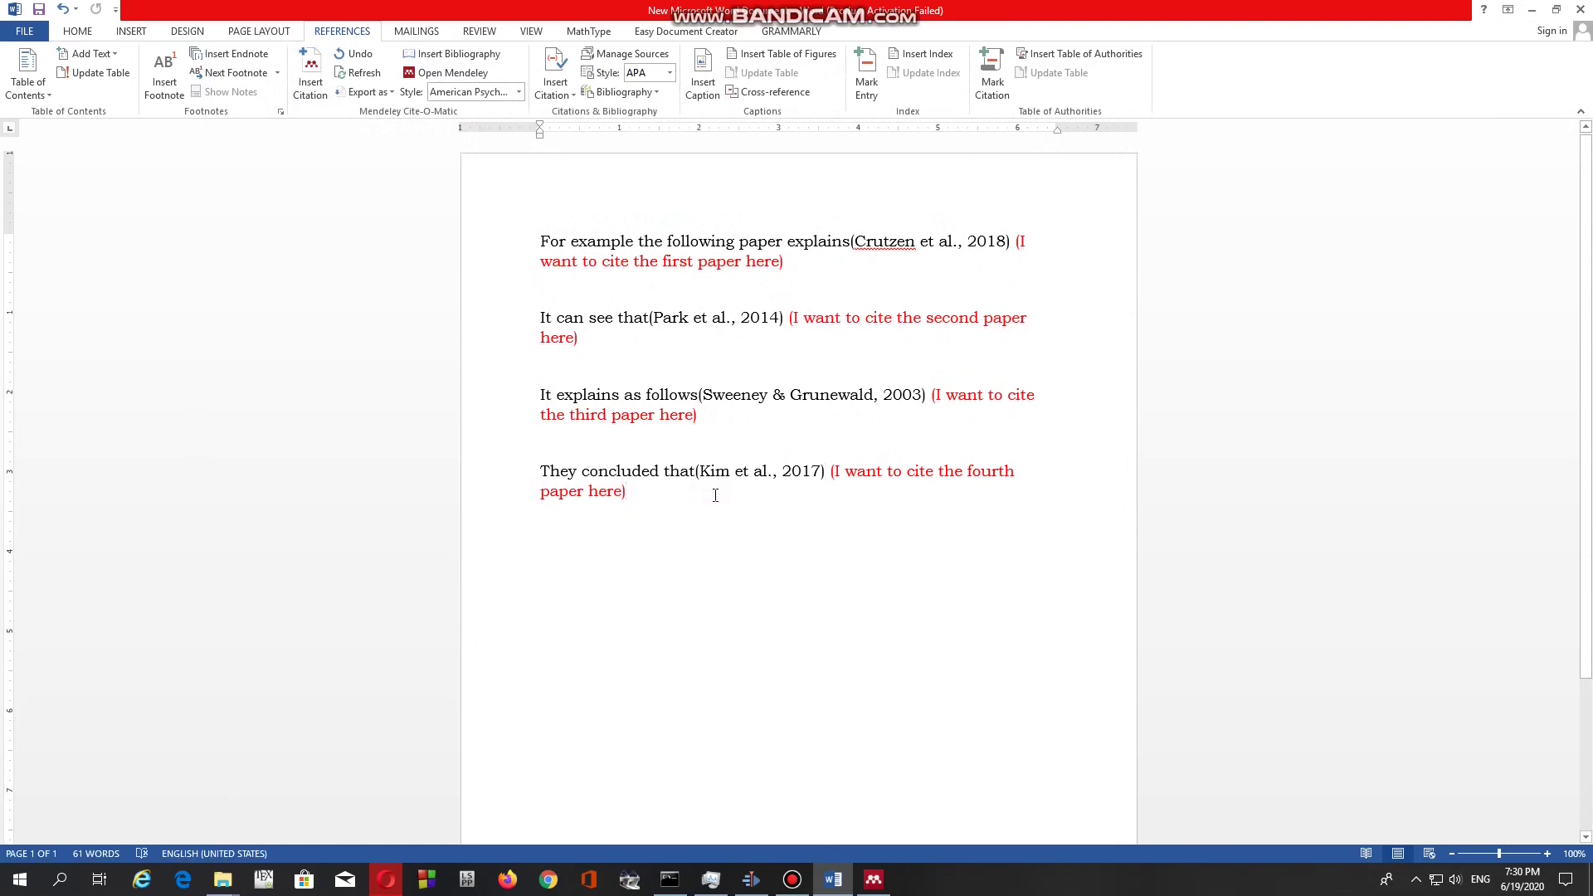
pyautogui.press('Return')
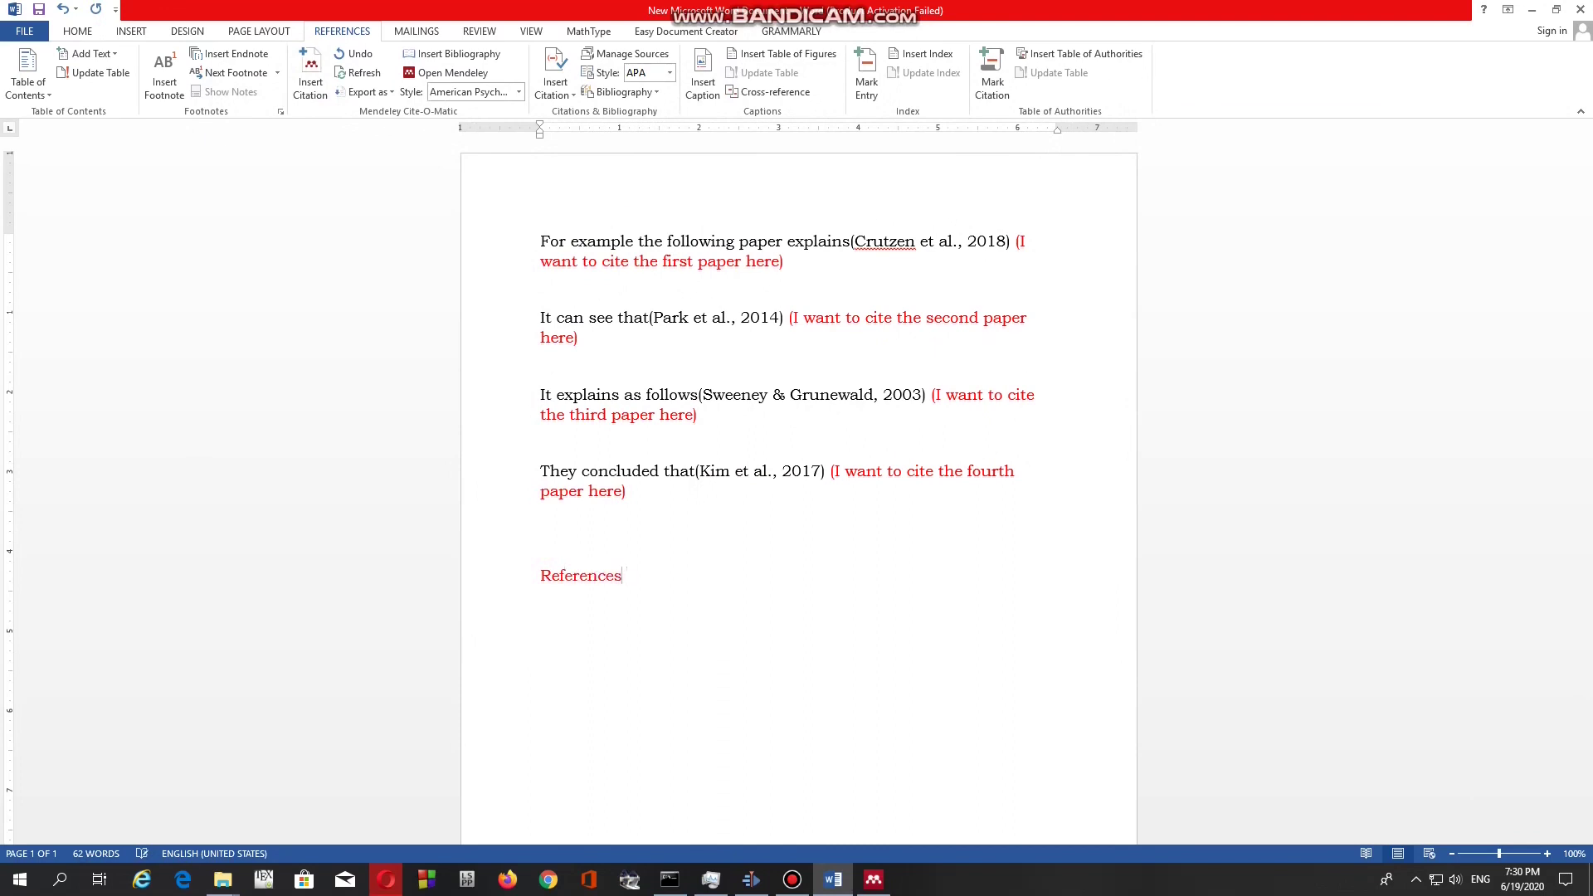
pyautogui.moveTo(659, 585); pyautogui.dragTo(536, 579)
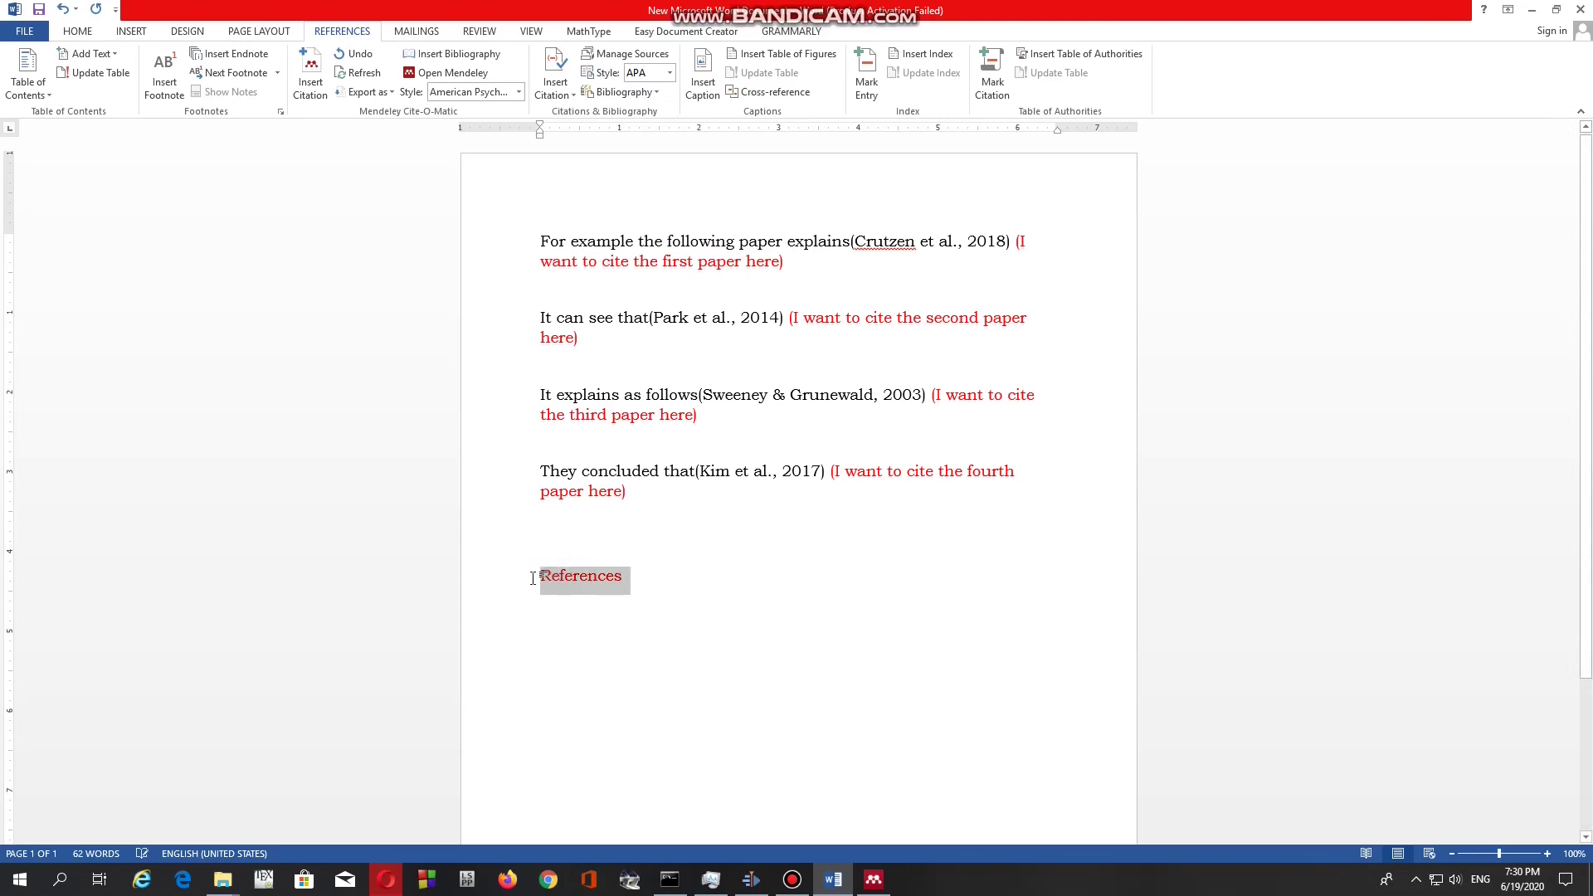
pyautogui.click(544, 551)
pyautogui.click(581, 551)
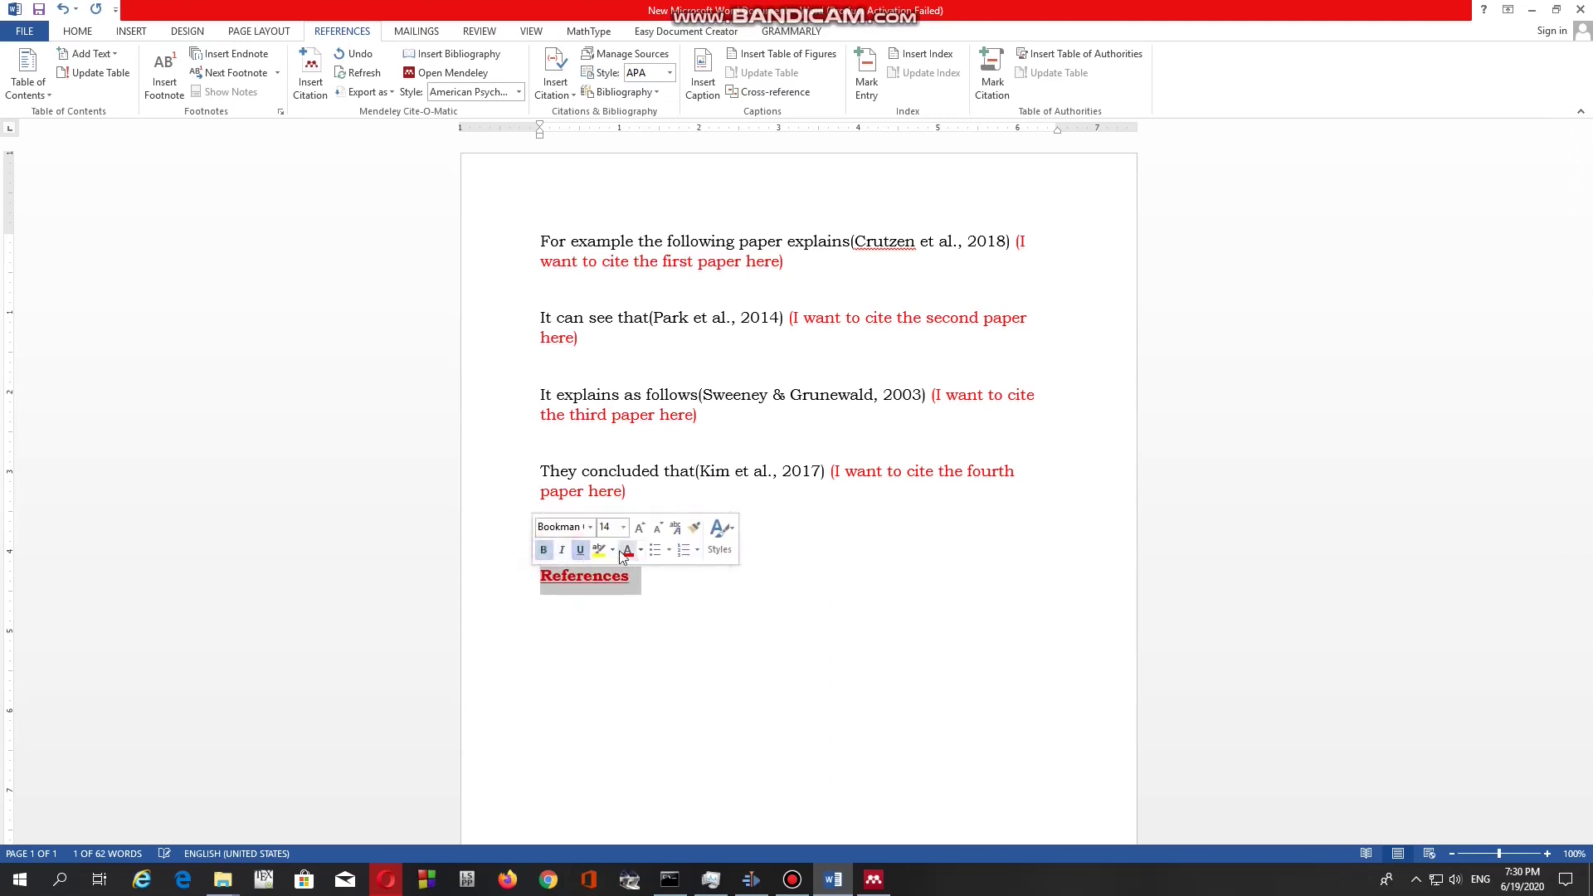
pyautogui.click(641, 551)
pyautogui.click(694, 595)
pyautogui.click(701, 591)
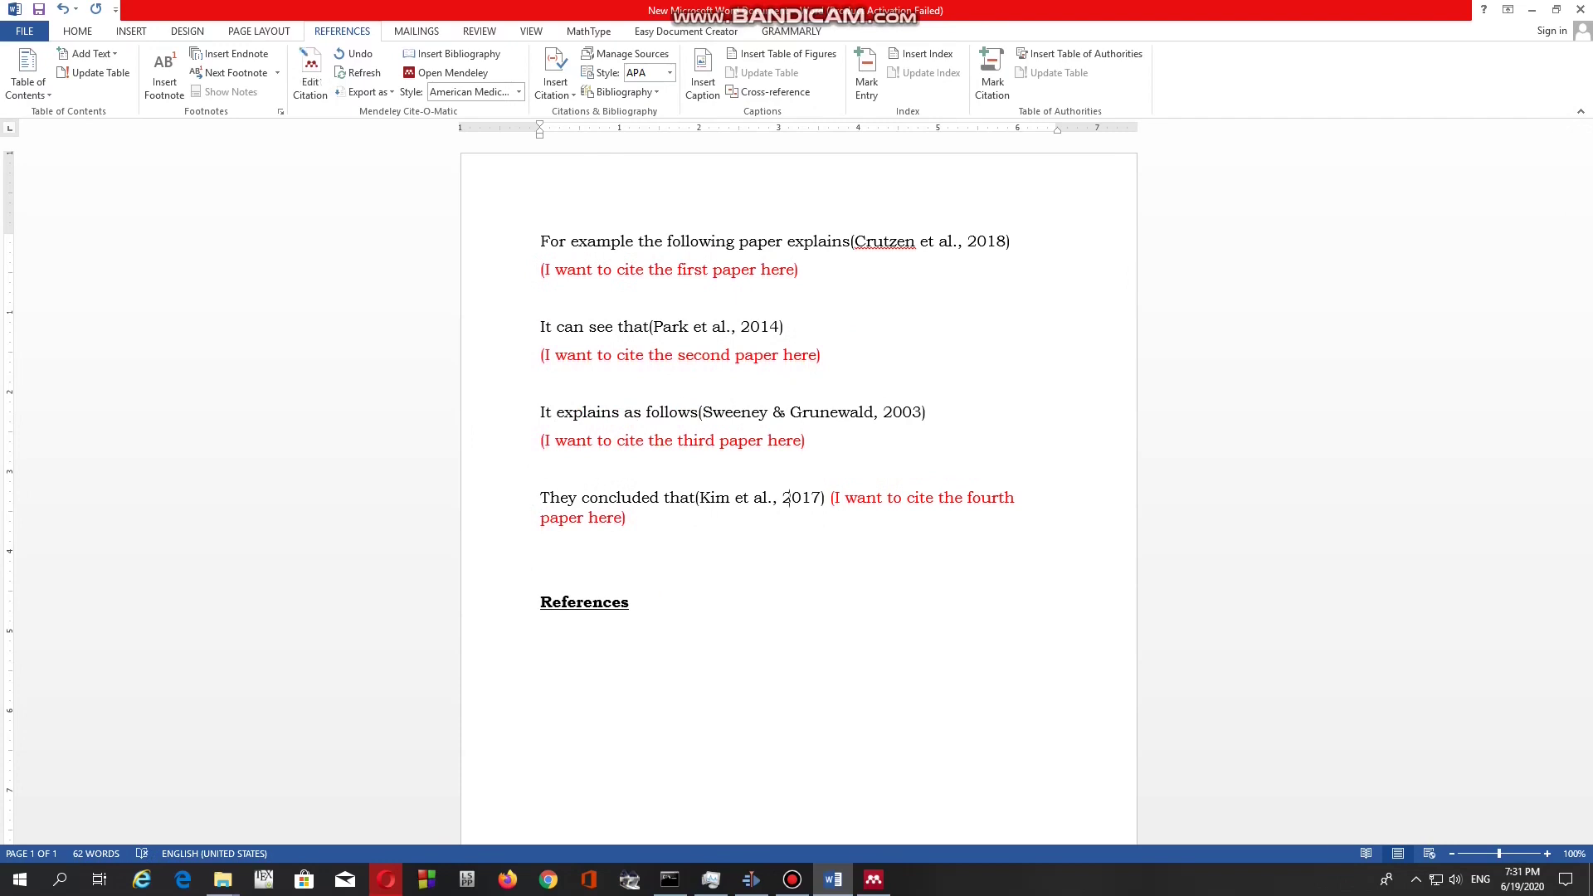
# - Move the red note about the fourth paper onto its own line below its sentence
pyautogui.press('Return')
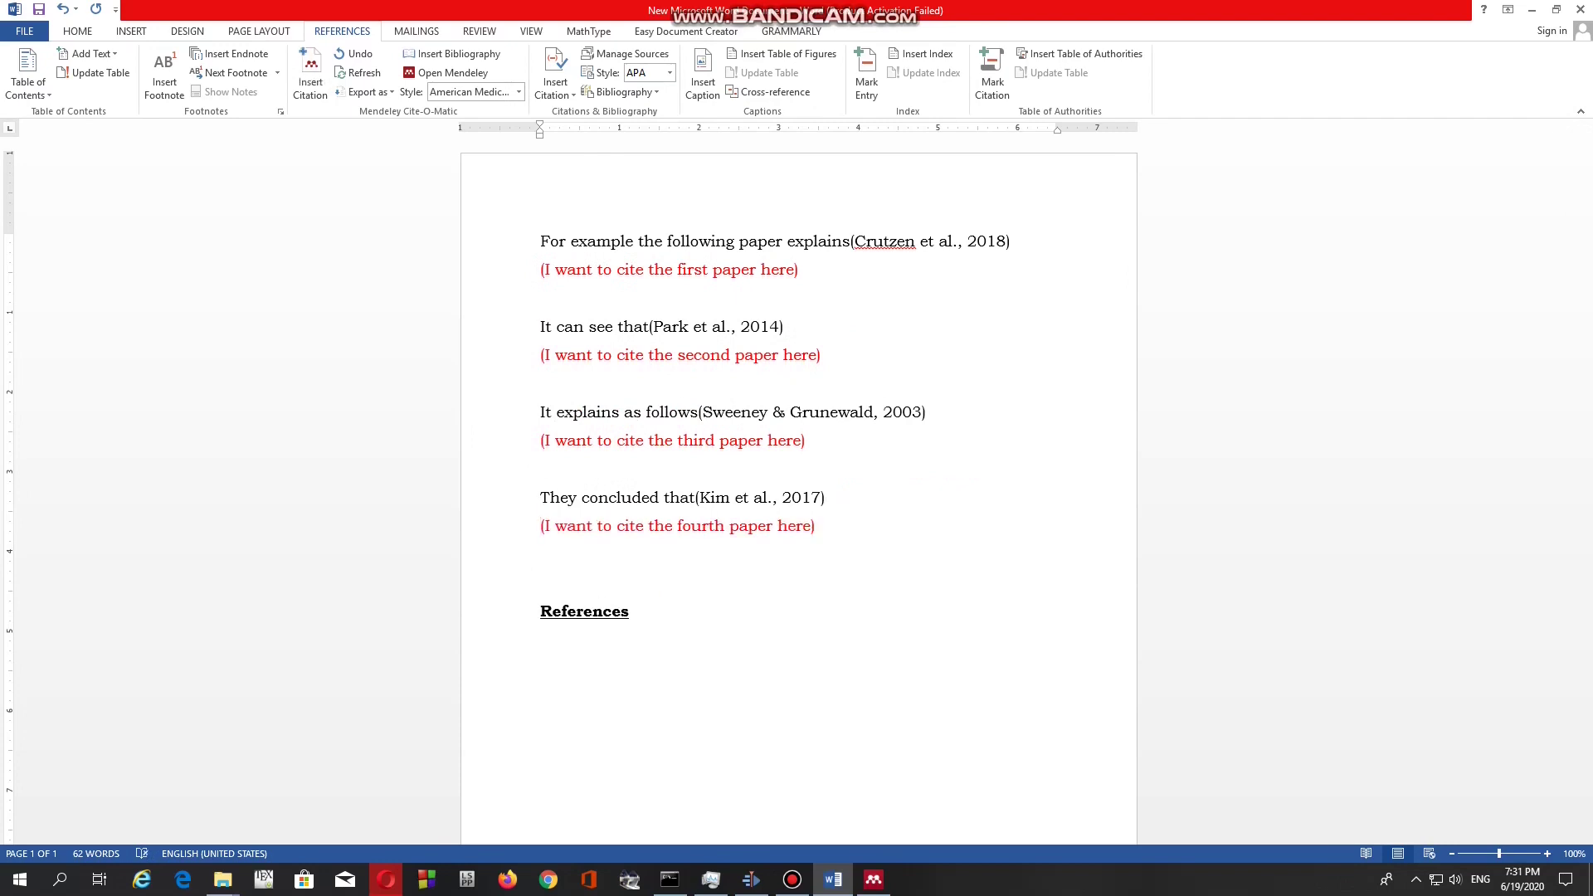
pyautogui.scroll(-1, 942, 285)
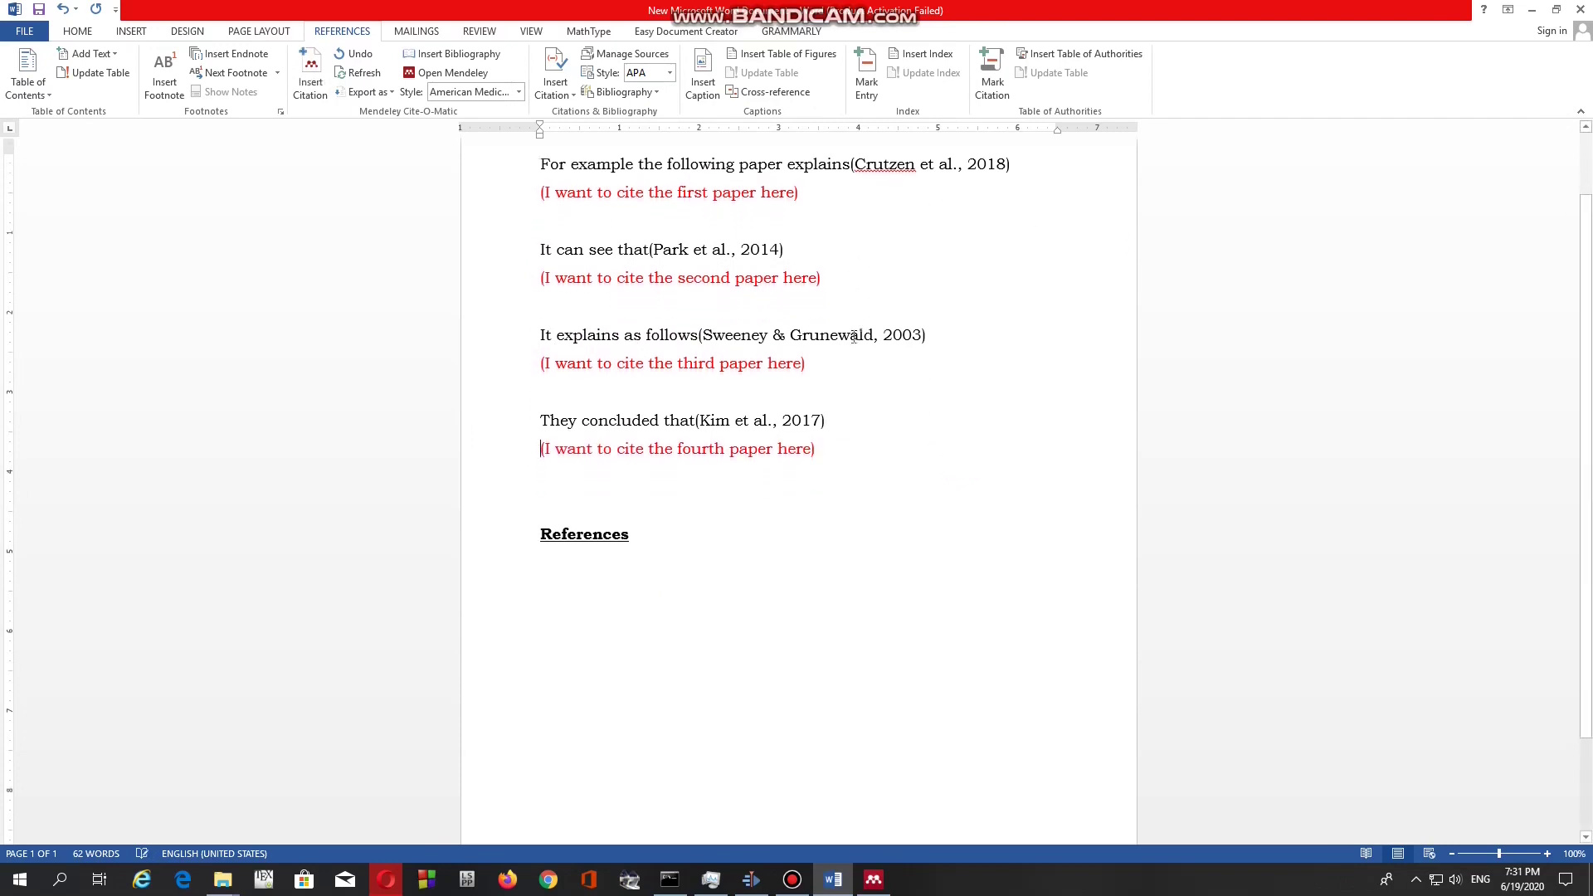
pyautogui.click(676, 528)
pyautogui.scroll(1, 896, 335)
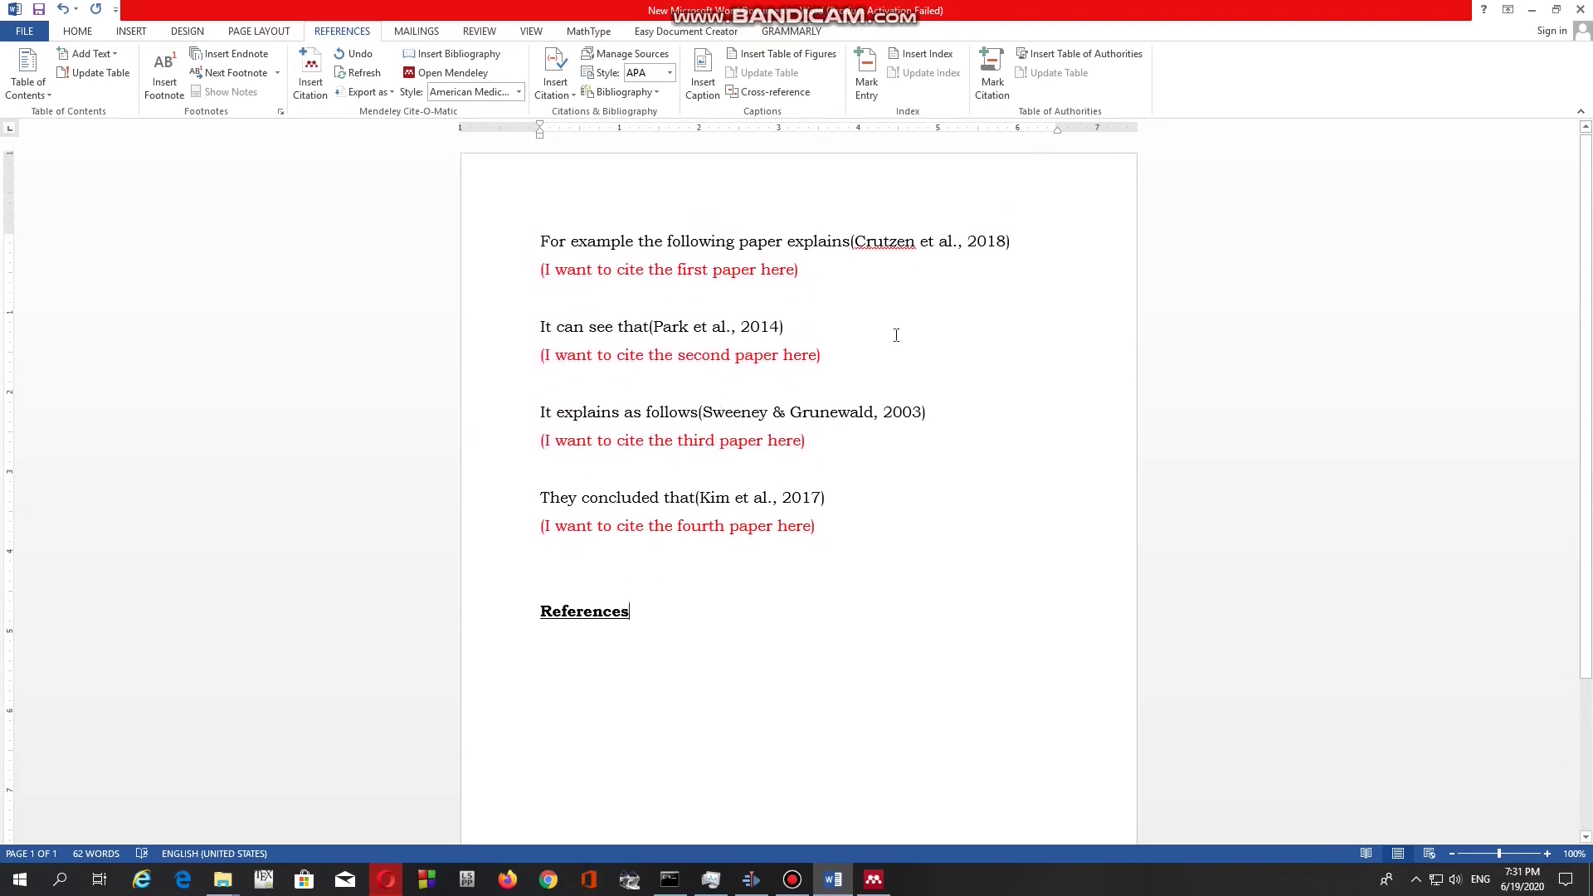
# - Try the American Political Science Association and American Psychological Association 7th edition citation styles on the document
pyautogui.moveTo(1019, 241); pyautogui.dragTo(851, 243)
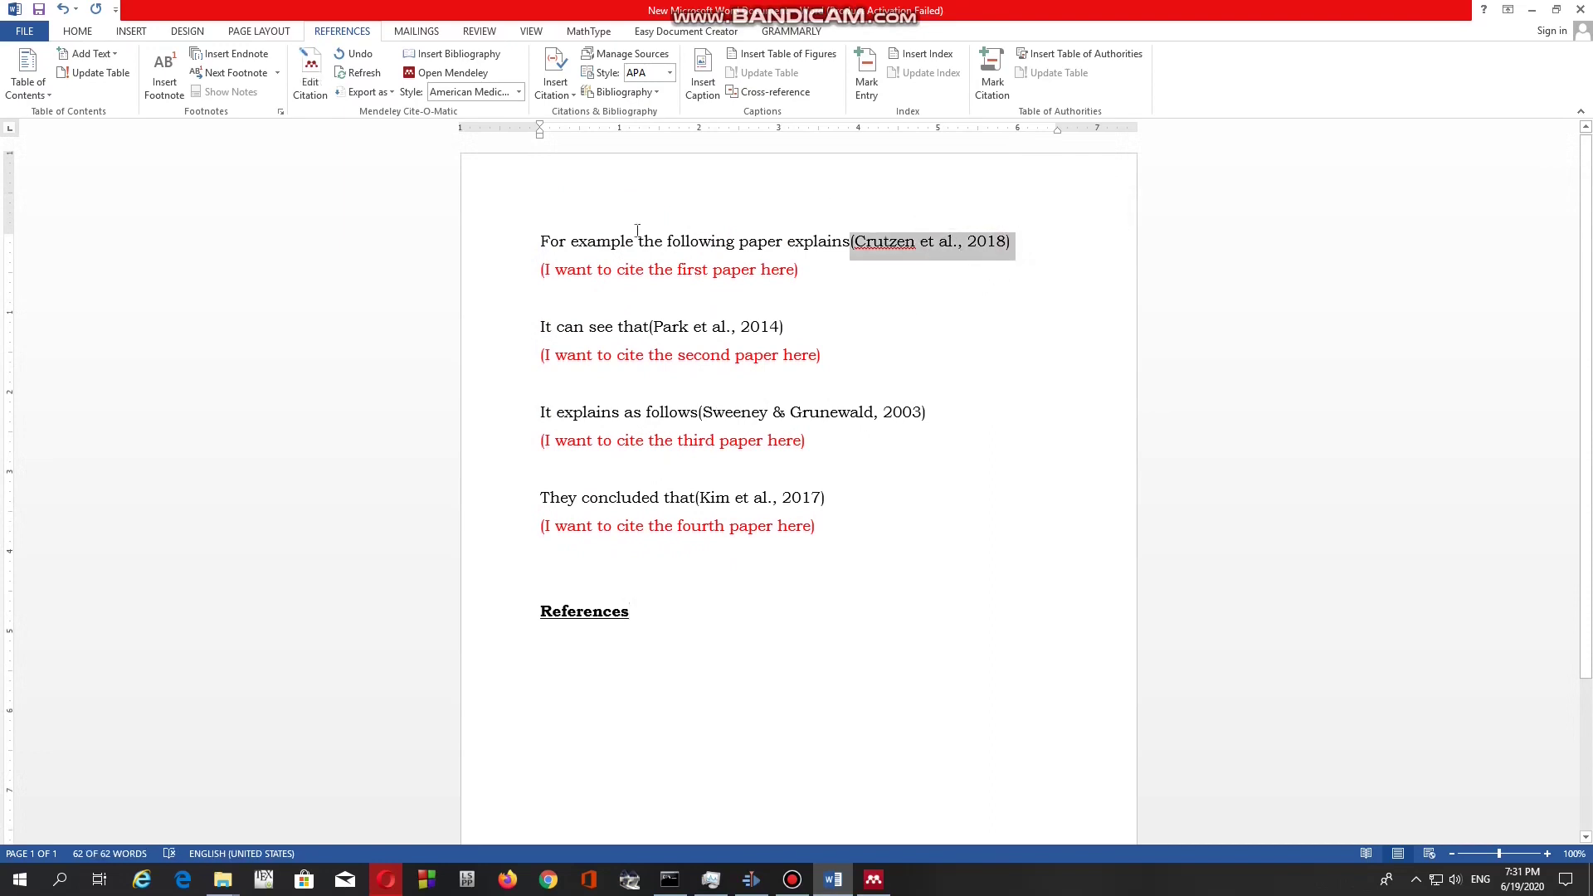
pyautogui.click(519, 91)
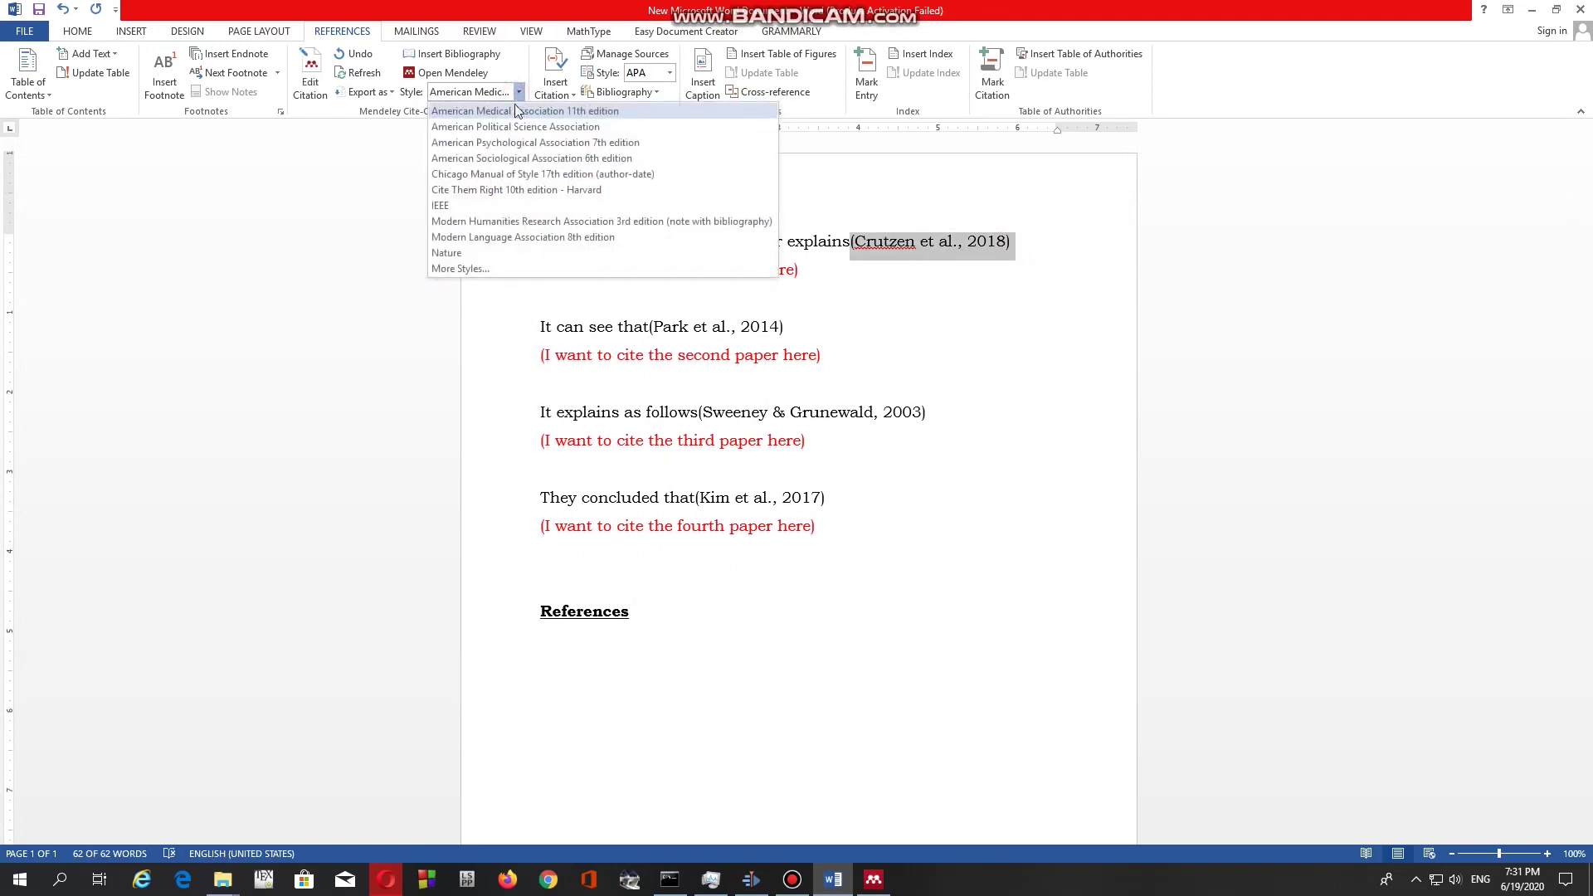
pyautogui.click(515, 126)
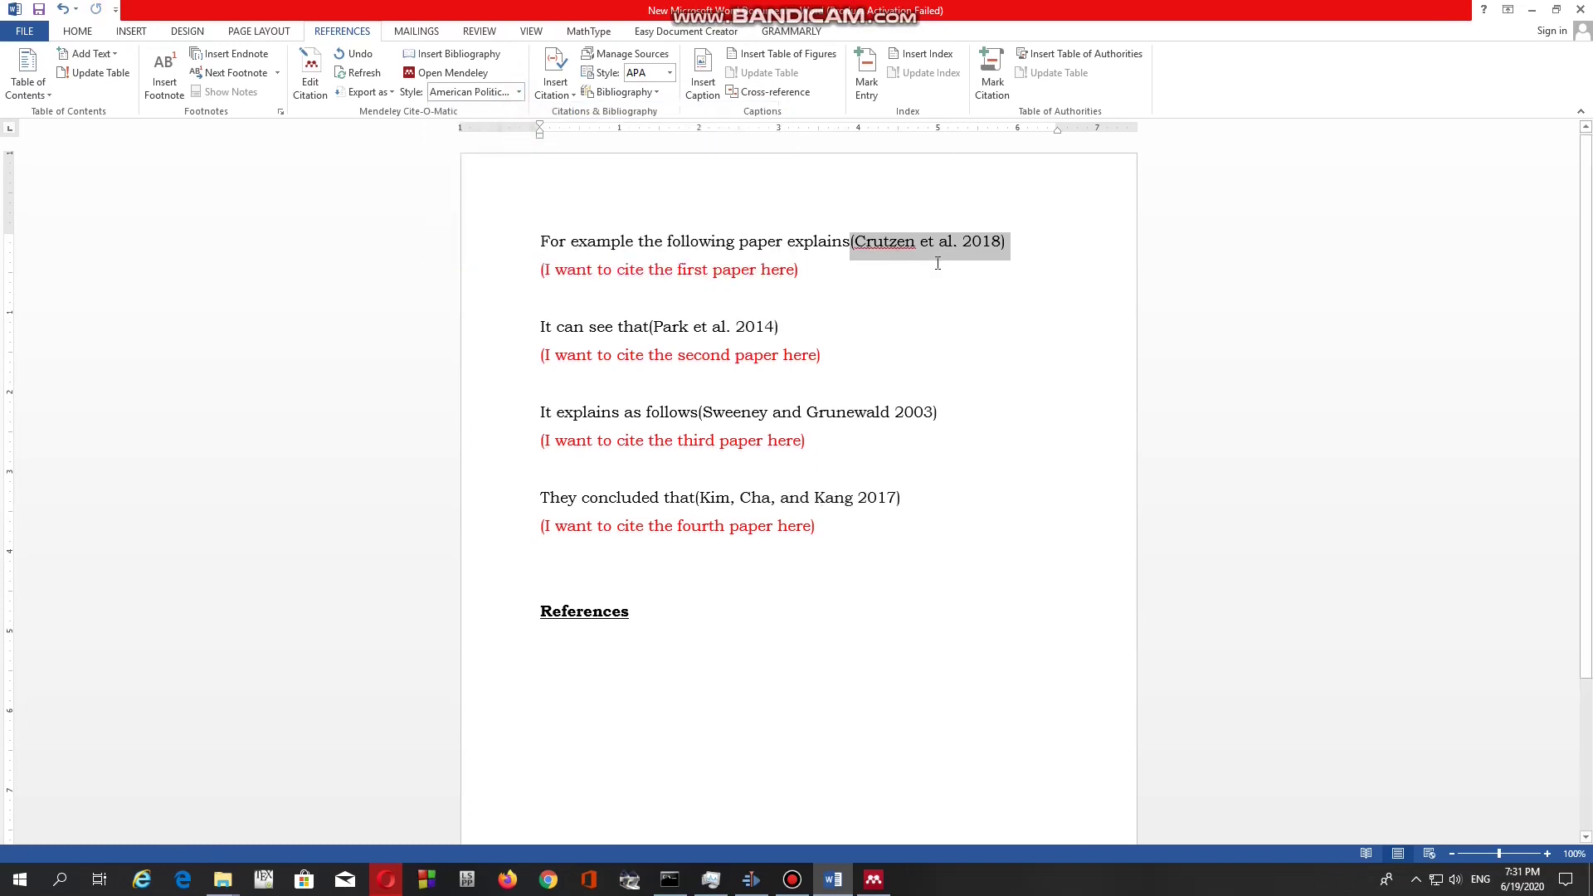
pyautogui.click(518, 91)
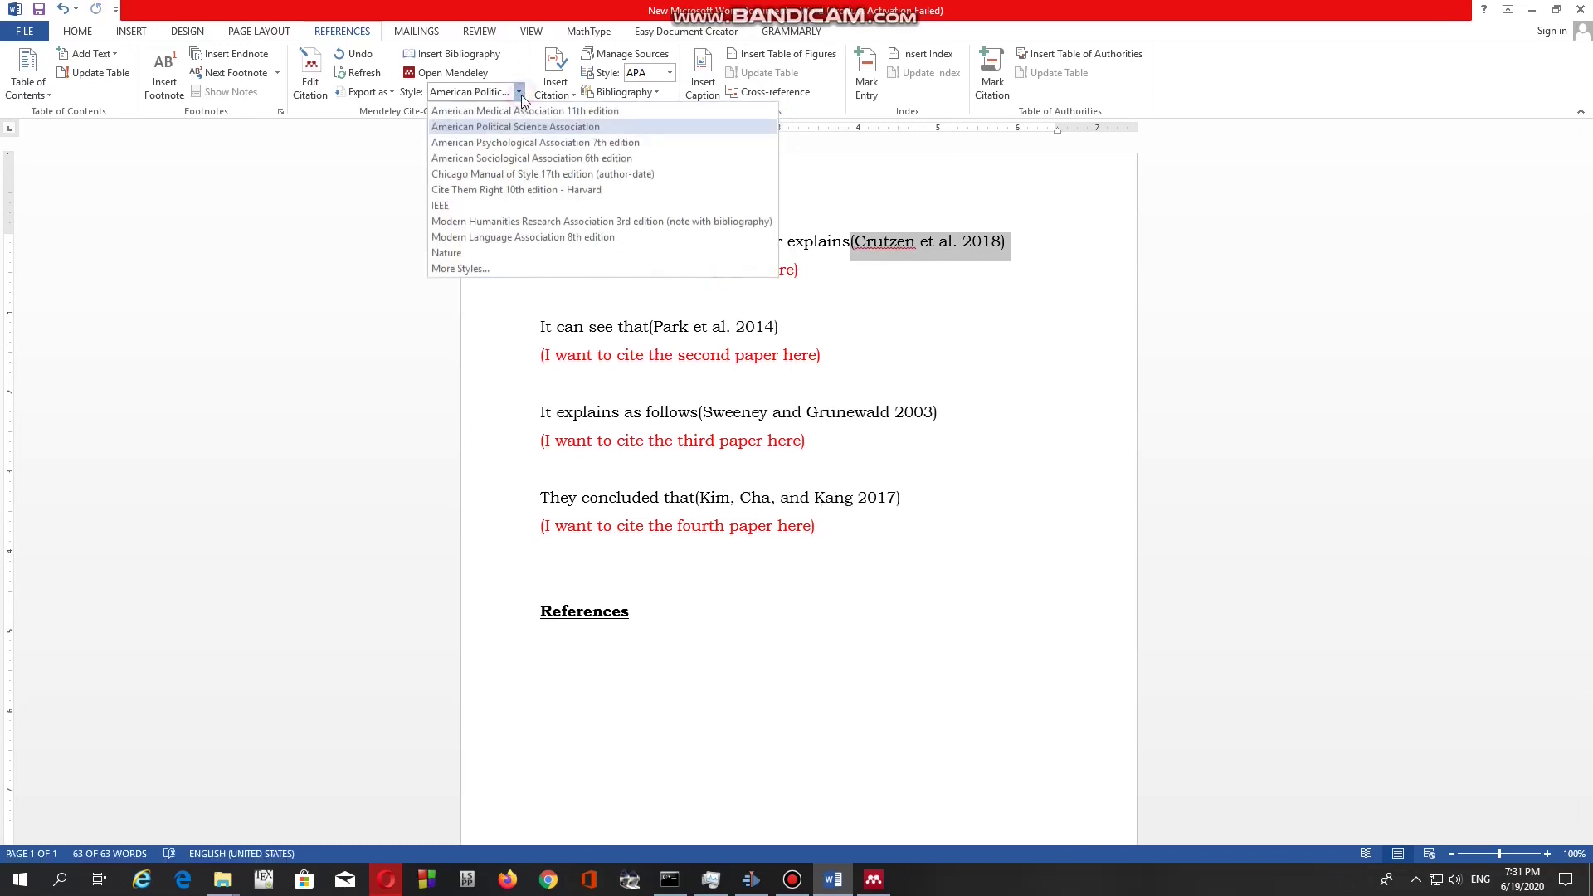
pyautogui.click(523, 143)
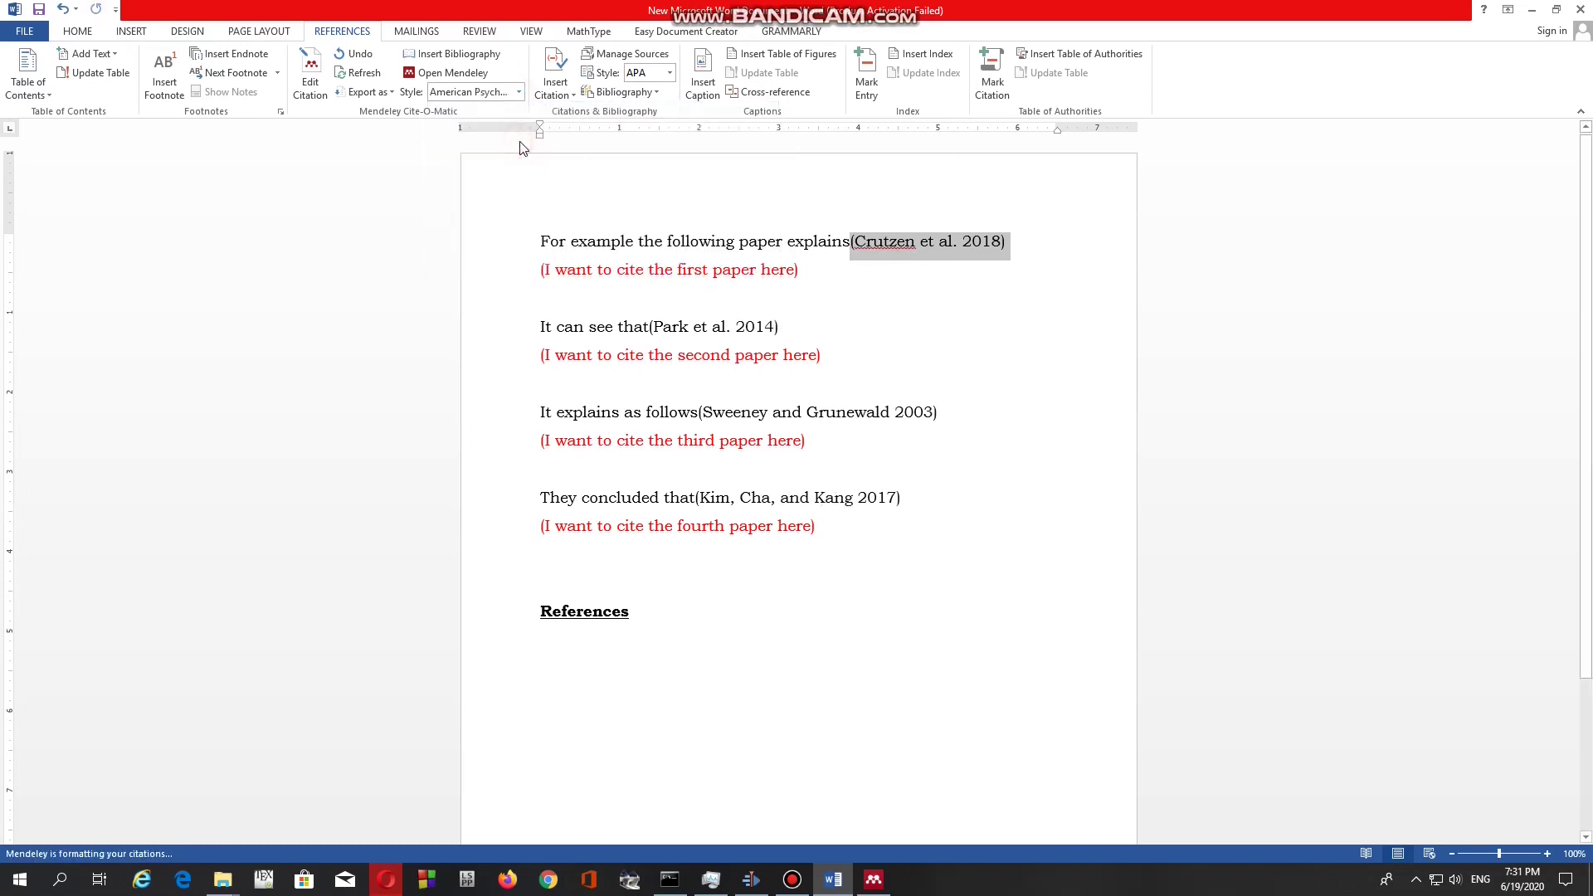
# - Try the Cite Them Right 10th edition - Harvard and Modern Language Association 8th edition citation styles
pyautogui.click(519, 92)
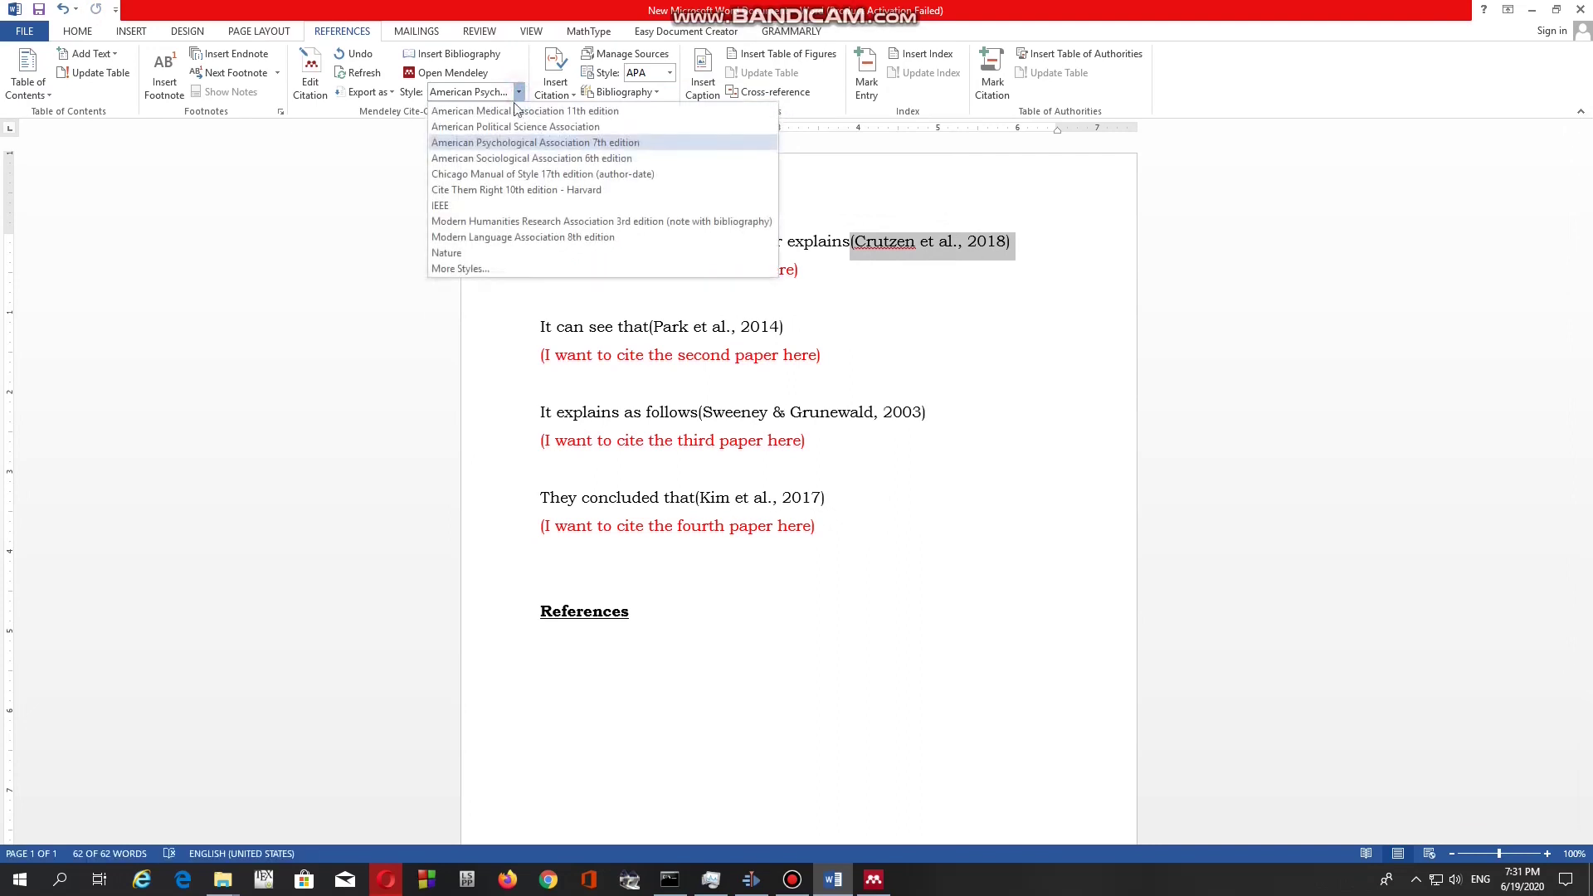
pyautogui.click(490, 189)
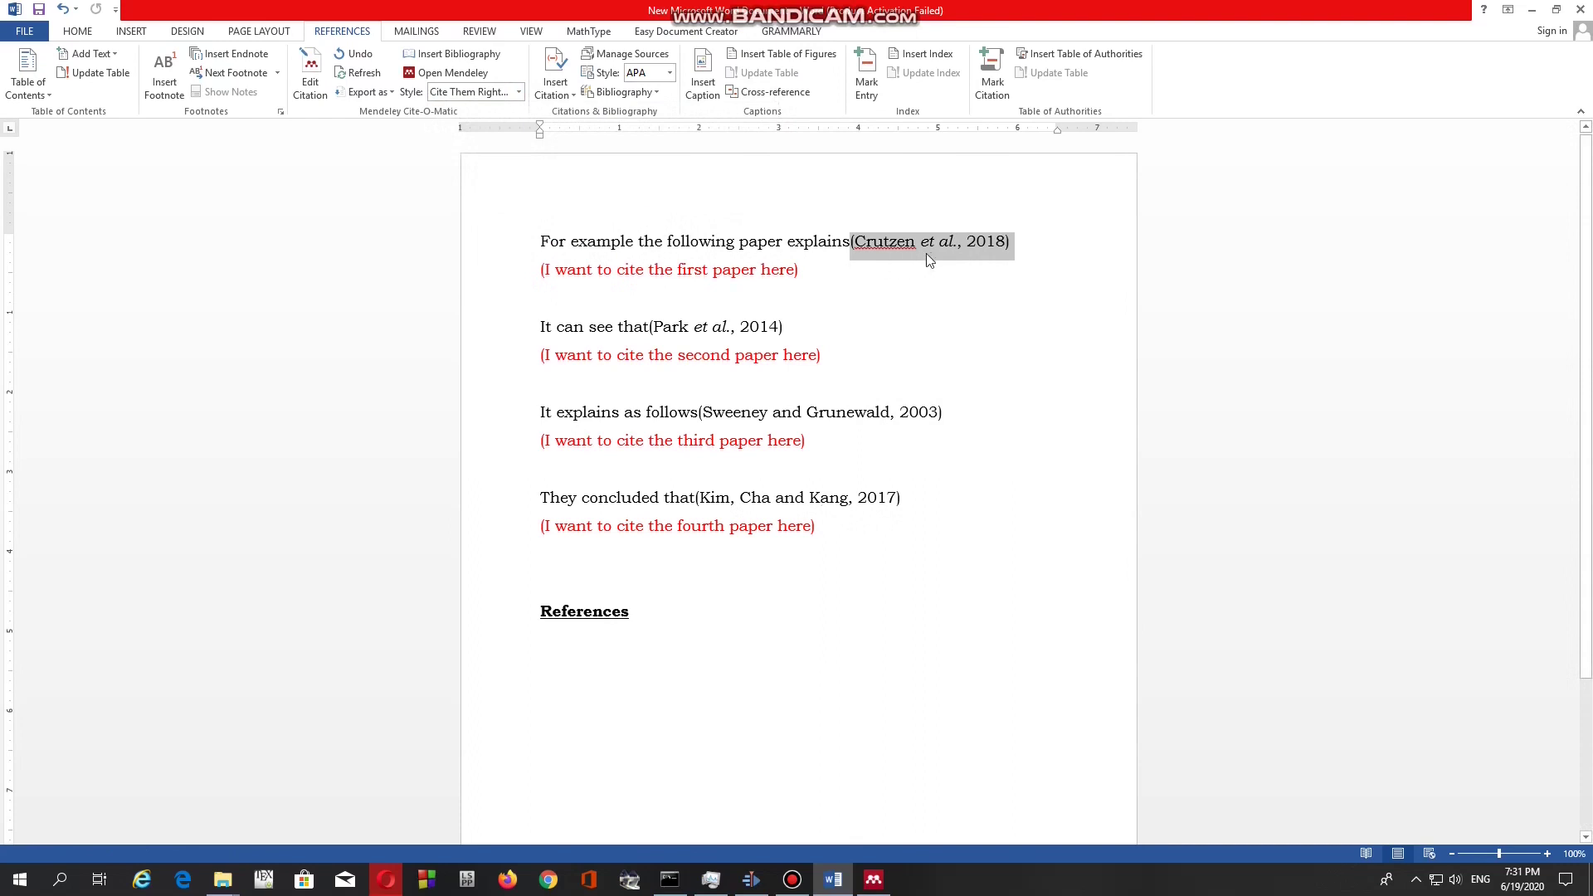
pyautogui.click(519, 91)
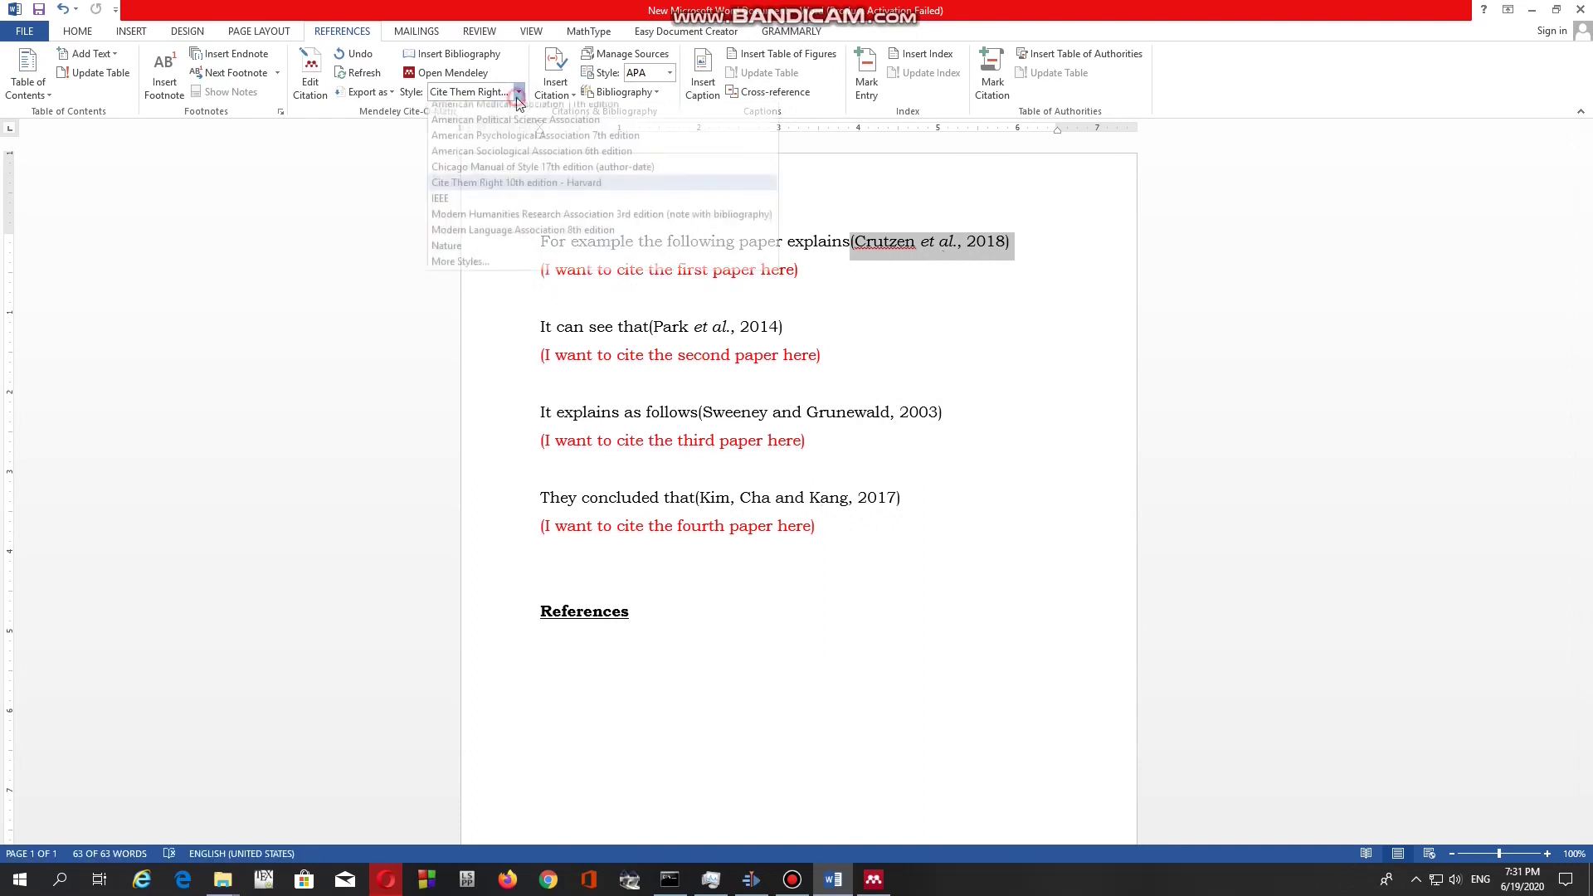
pyautogui.click(486, 237)
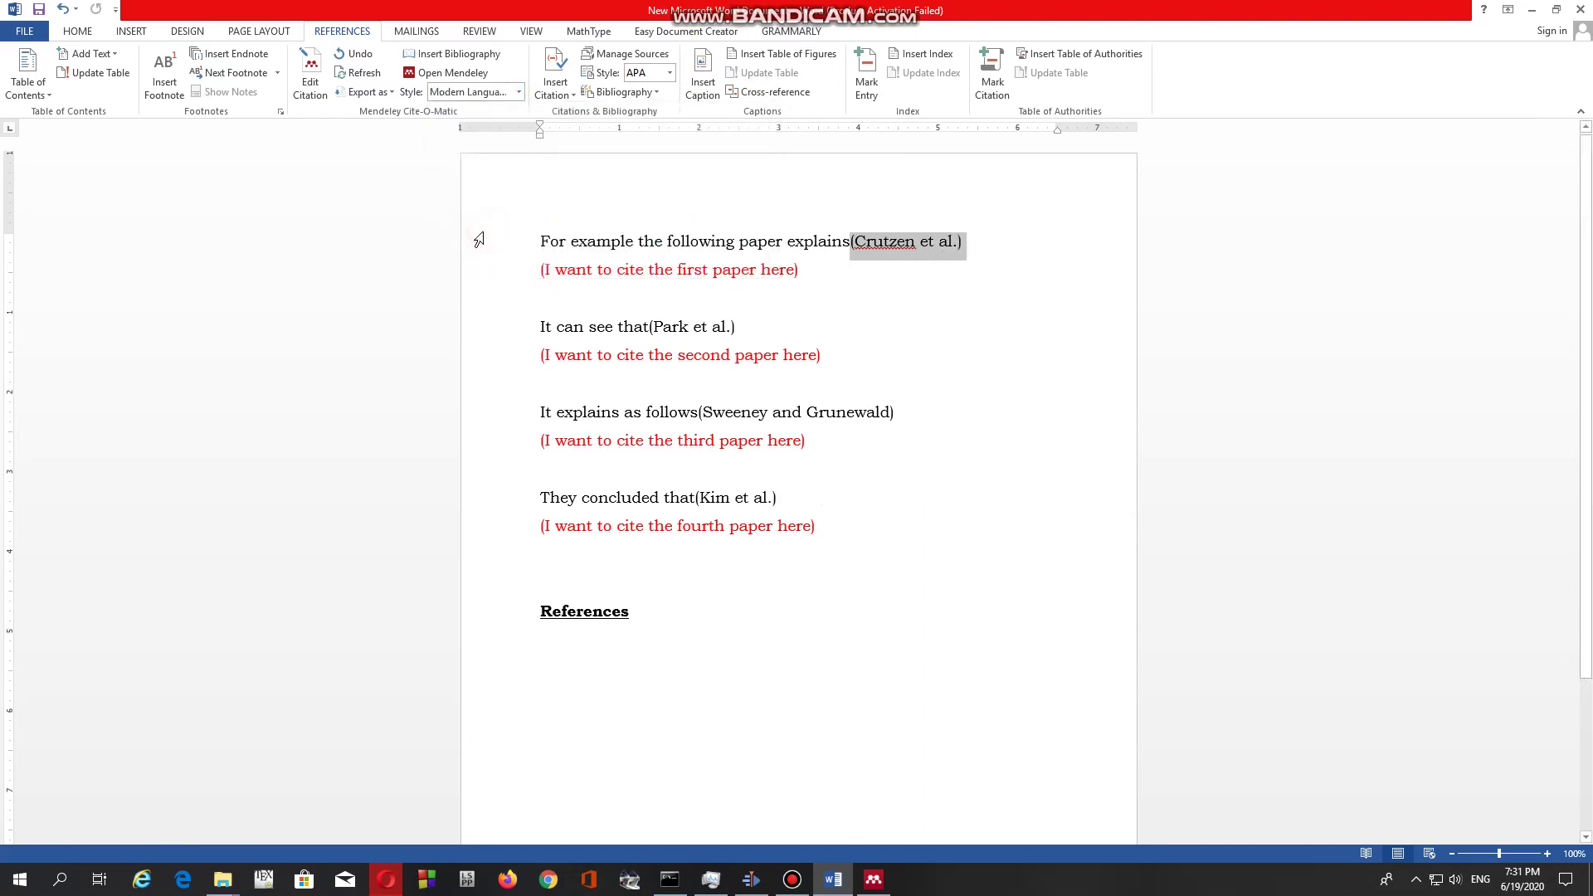
pyautogui.click(685, 331)
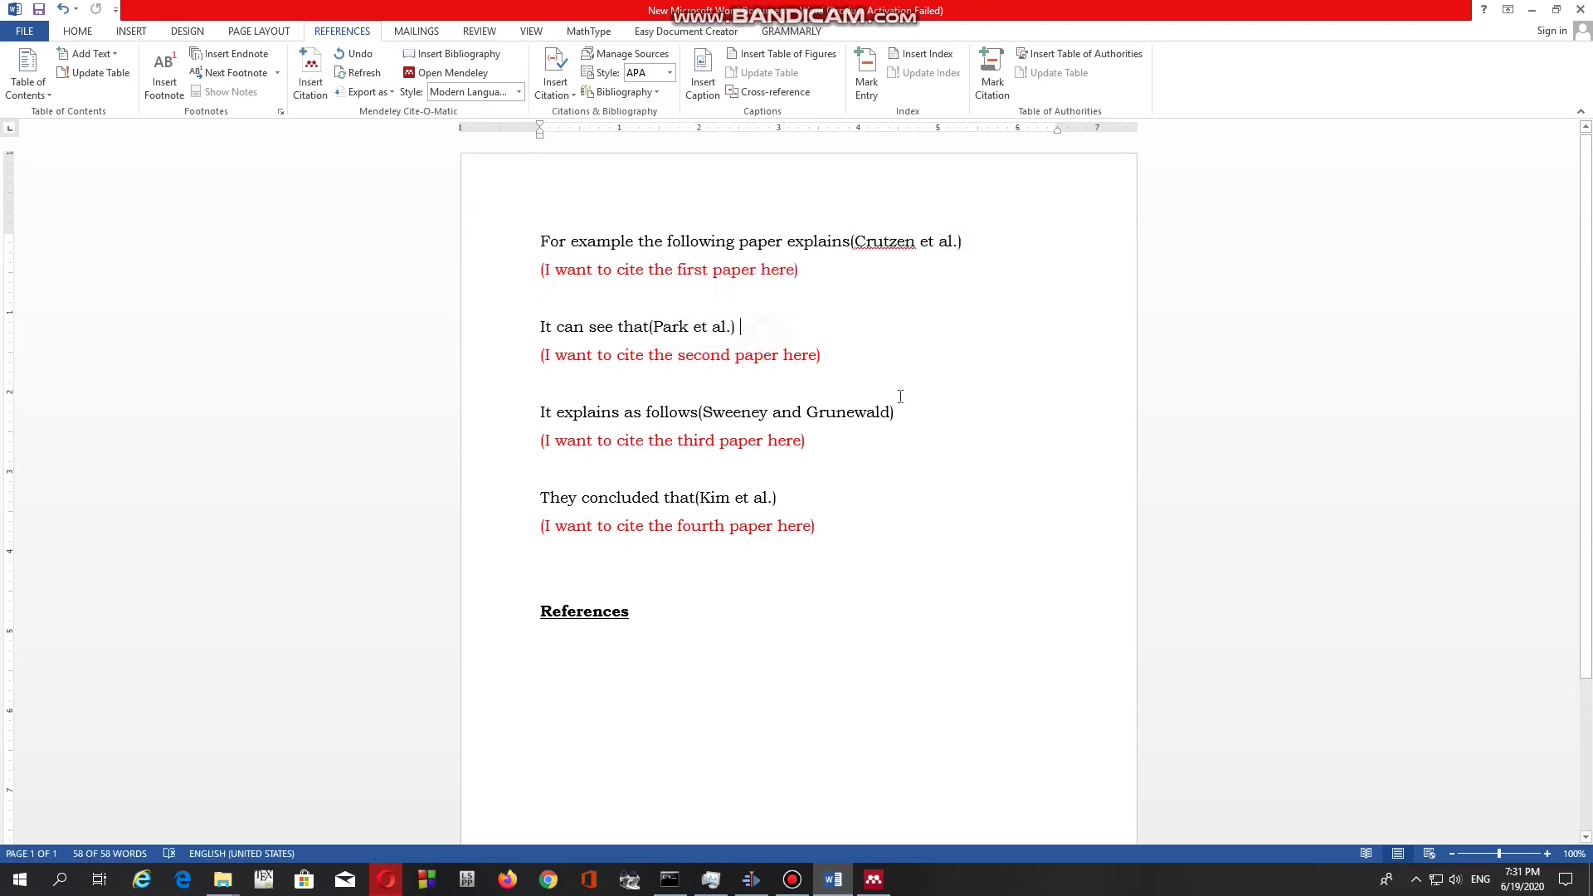
pyautogui.click(768, 415)
# - Try the Modern Humanities Research Association 3rd edition (note with bibliography) style and examine the footnotes it generates
pyautogui.click(519, 92)
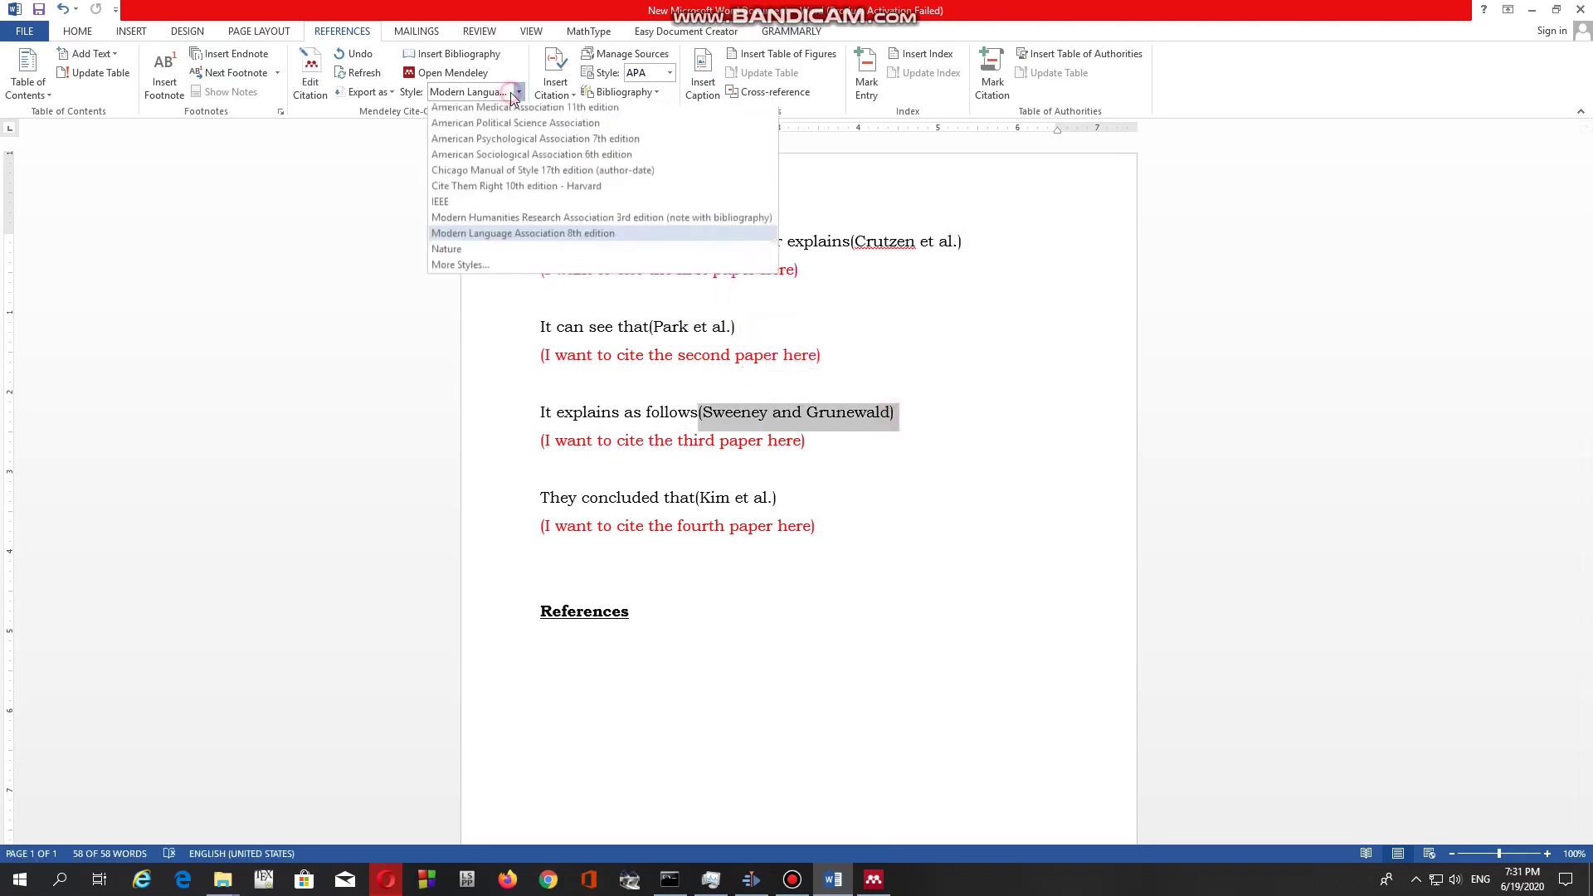
pyautogui.click(496, 222)
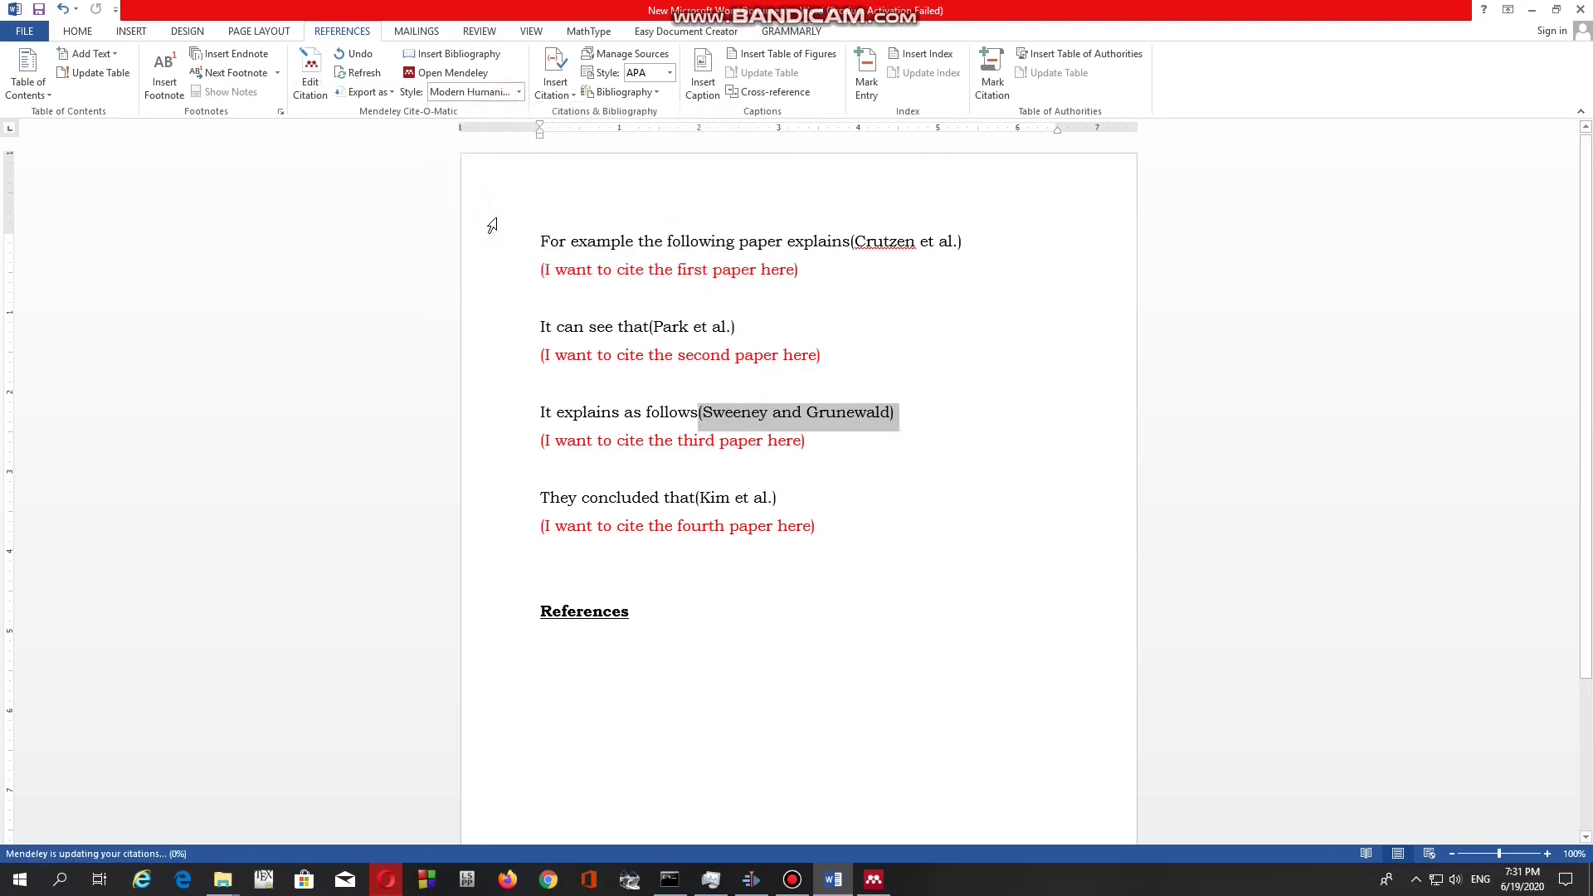
pyautogui.click(898, 292)
pyautogui.scroll(-3, 899, 287)
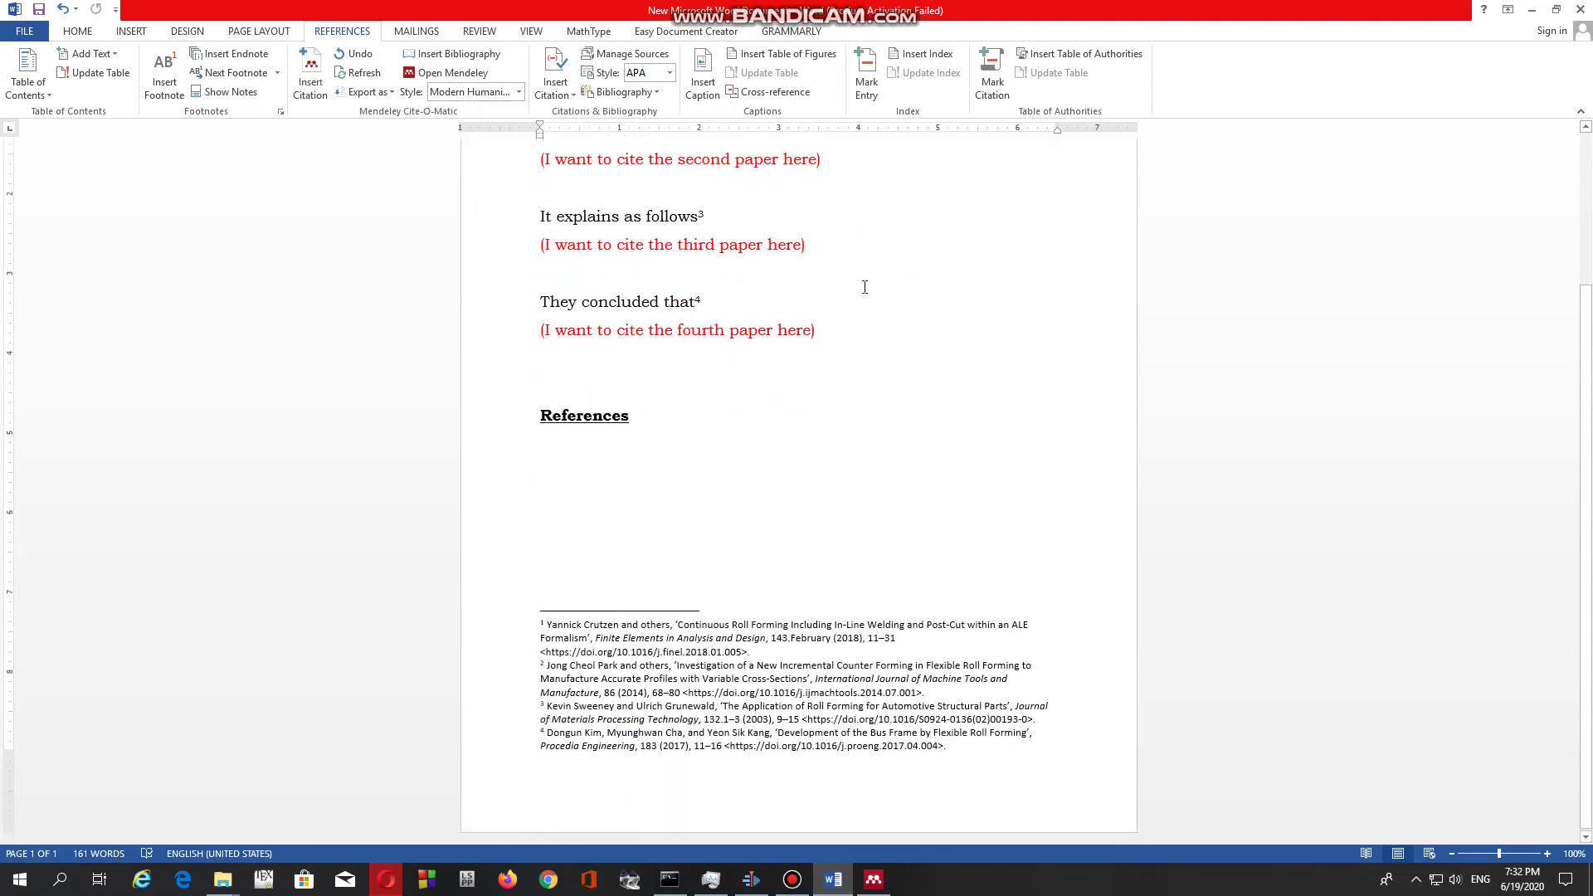
pyautogui.moveTo(985, 743); pyautogui.dragTo(584, 638)
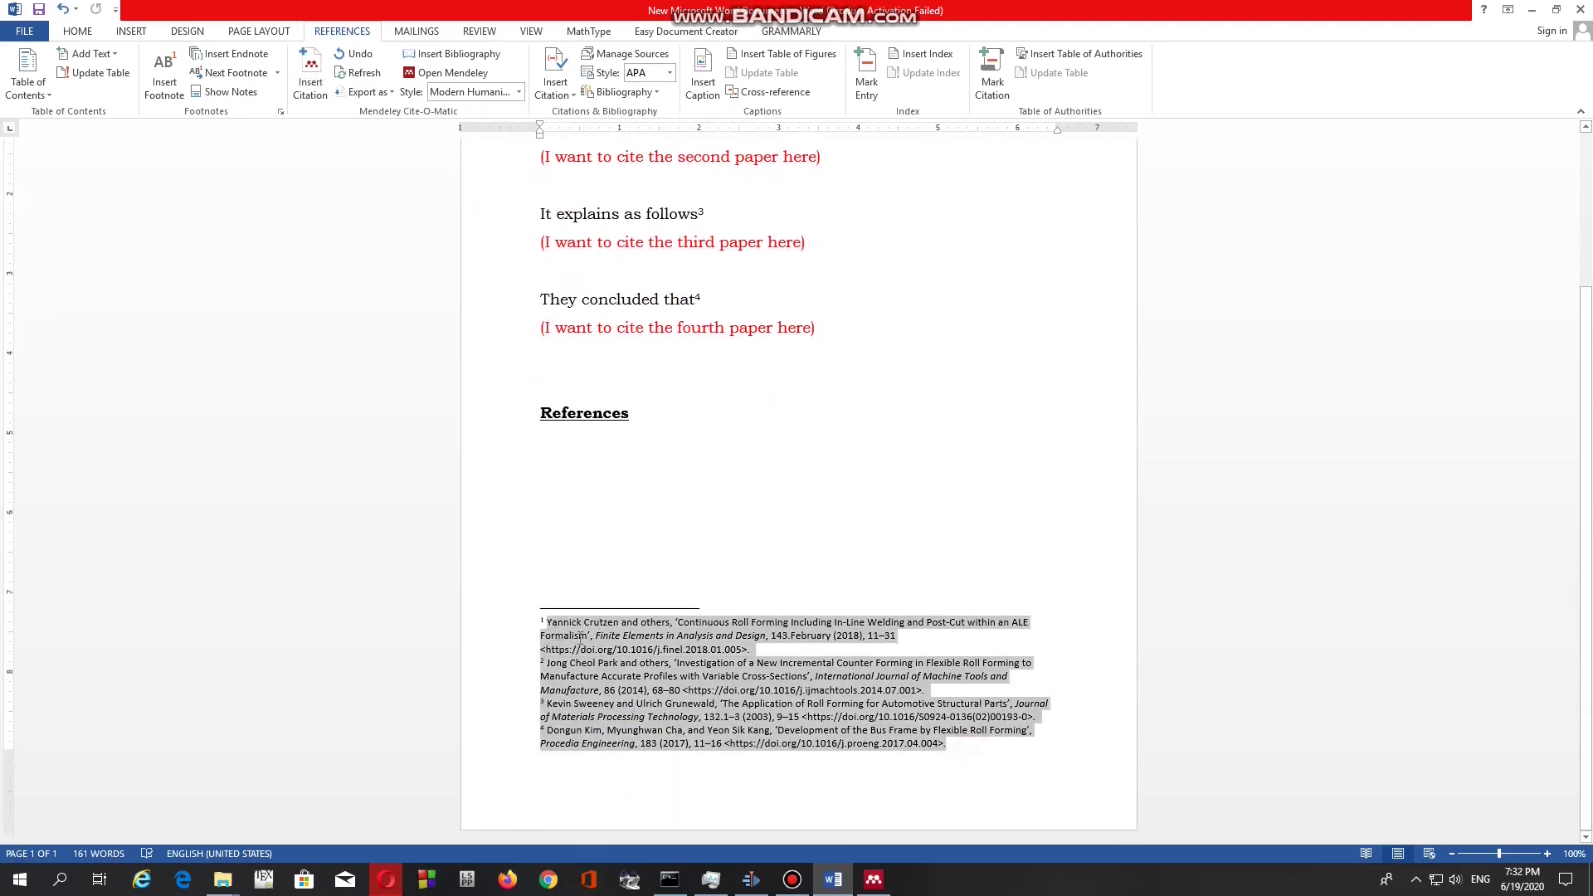
pyautogui.click(907, 523)
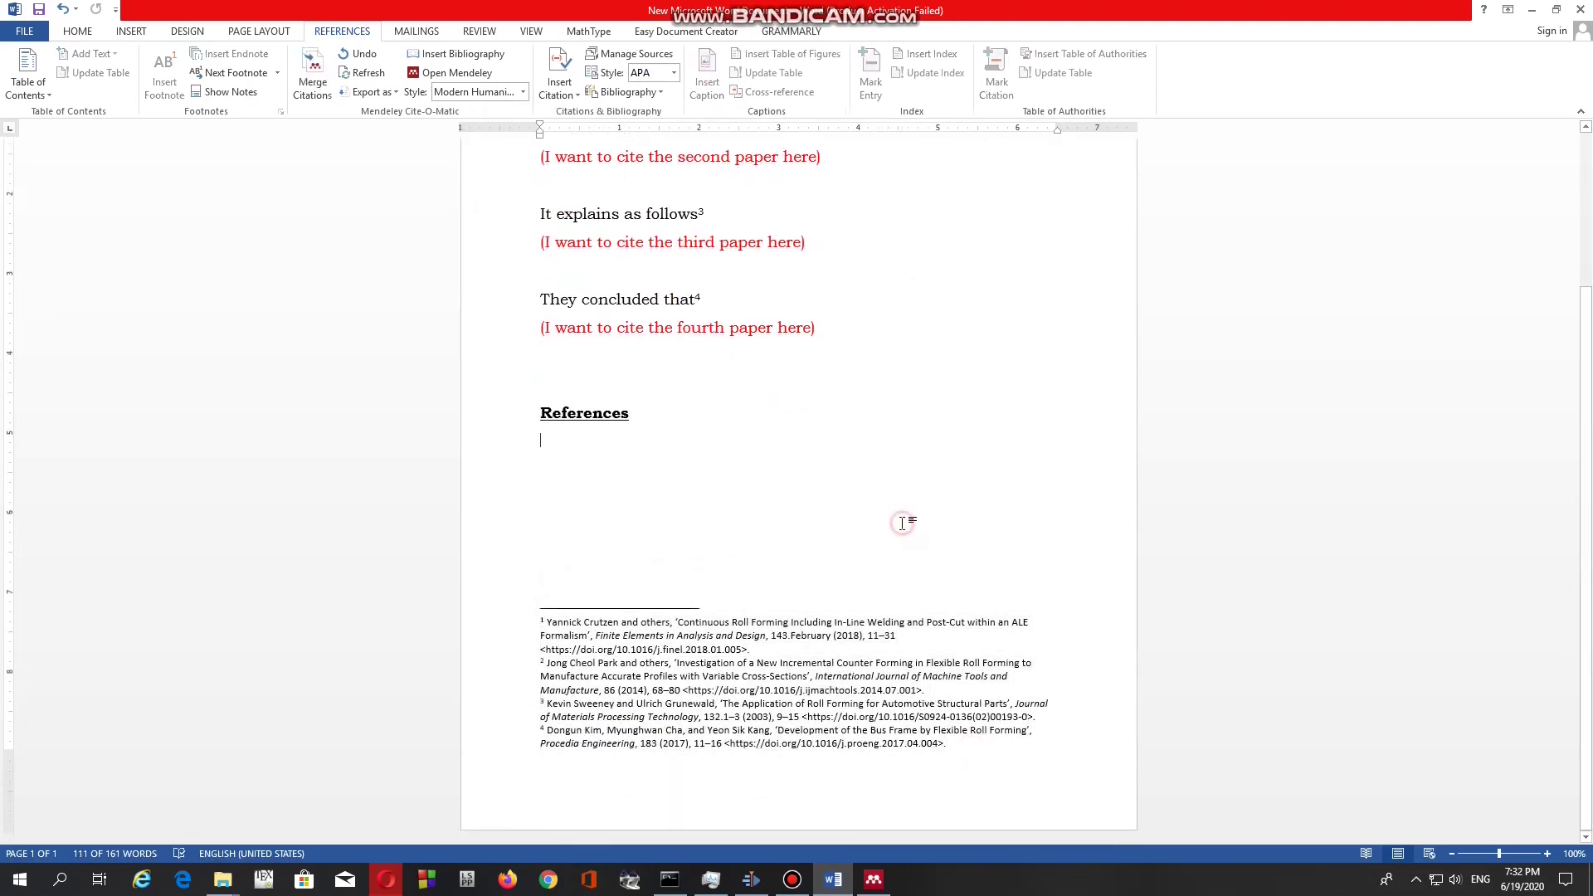
pyautogui.scroll(3, 908, 421)
# - Set the Mendeley citation style to IEEE
pyautogui.moveTo(860, 243); pyautogui.dragTo(855, 242)
pyautogui.click(518, 92)
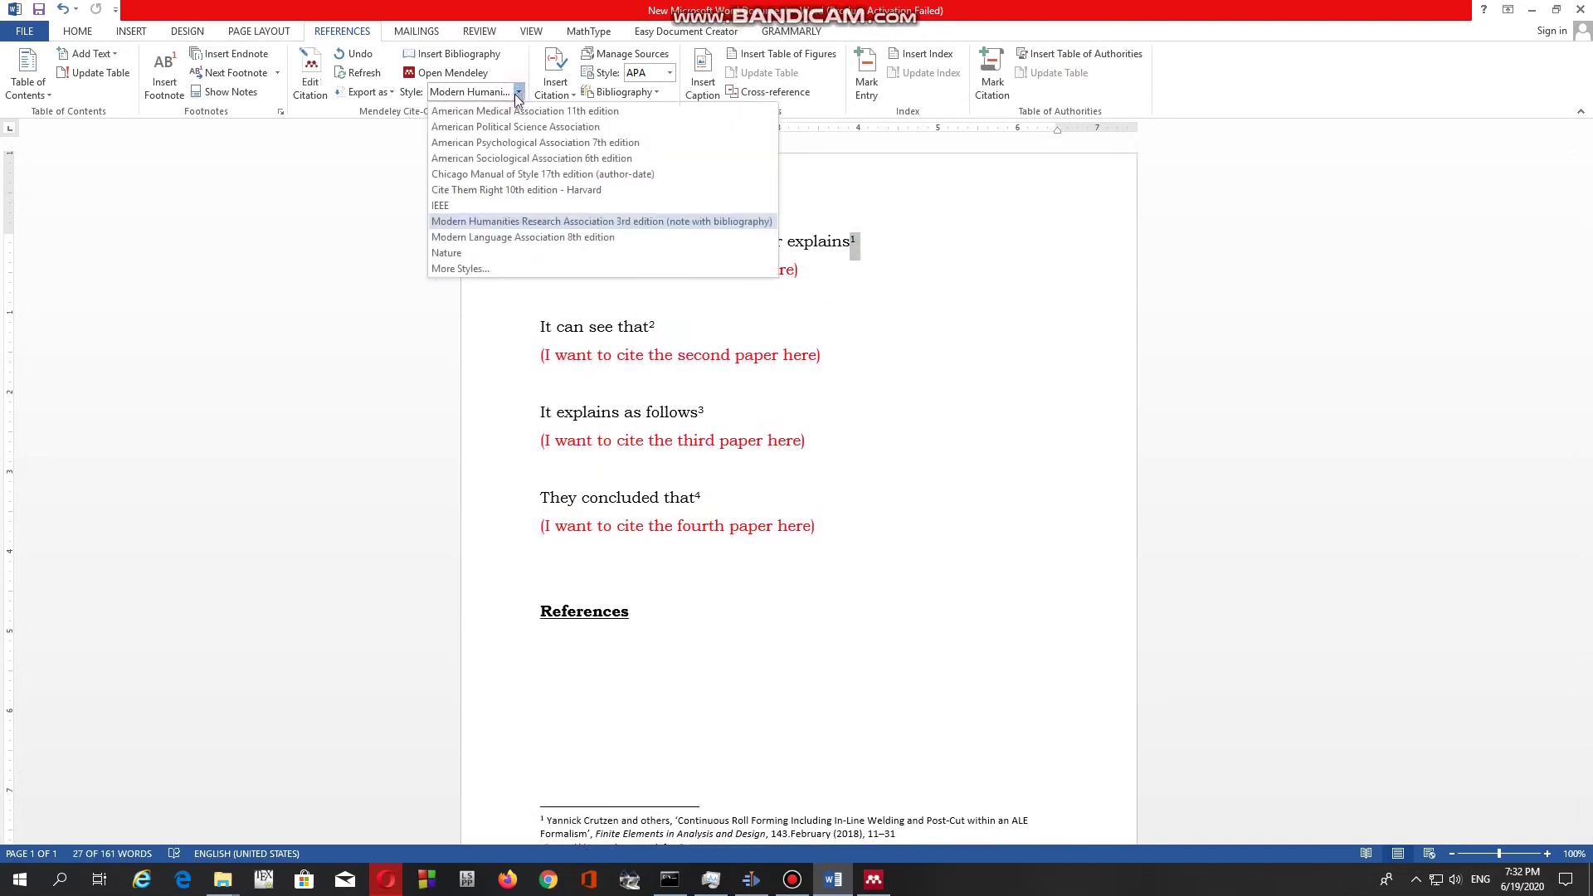
pyautogui.click(454, 205)
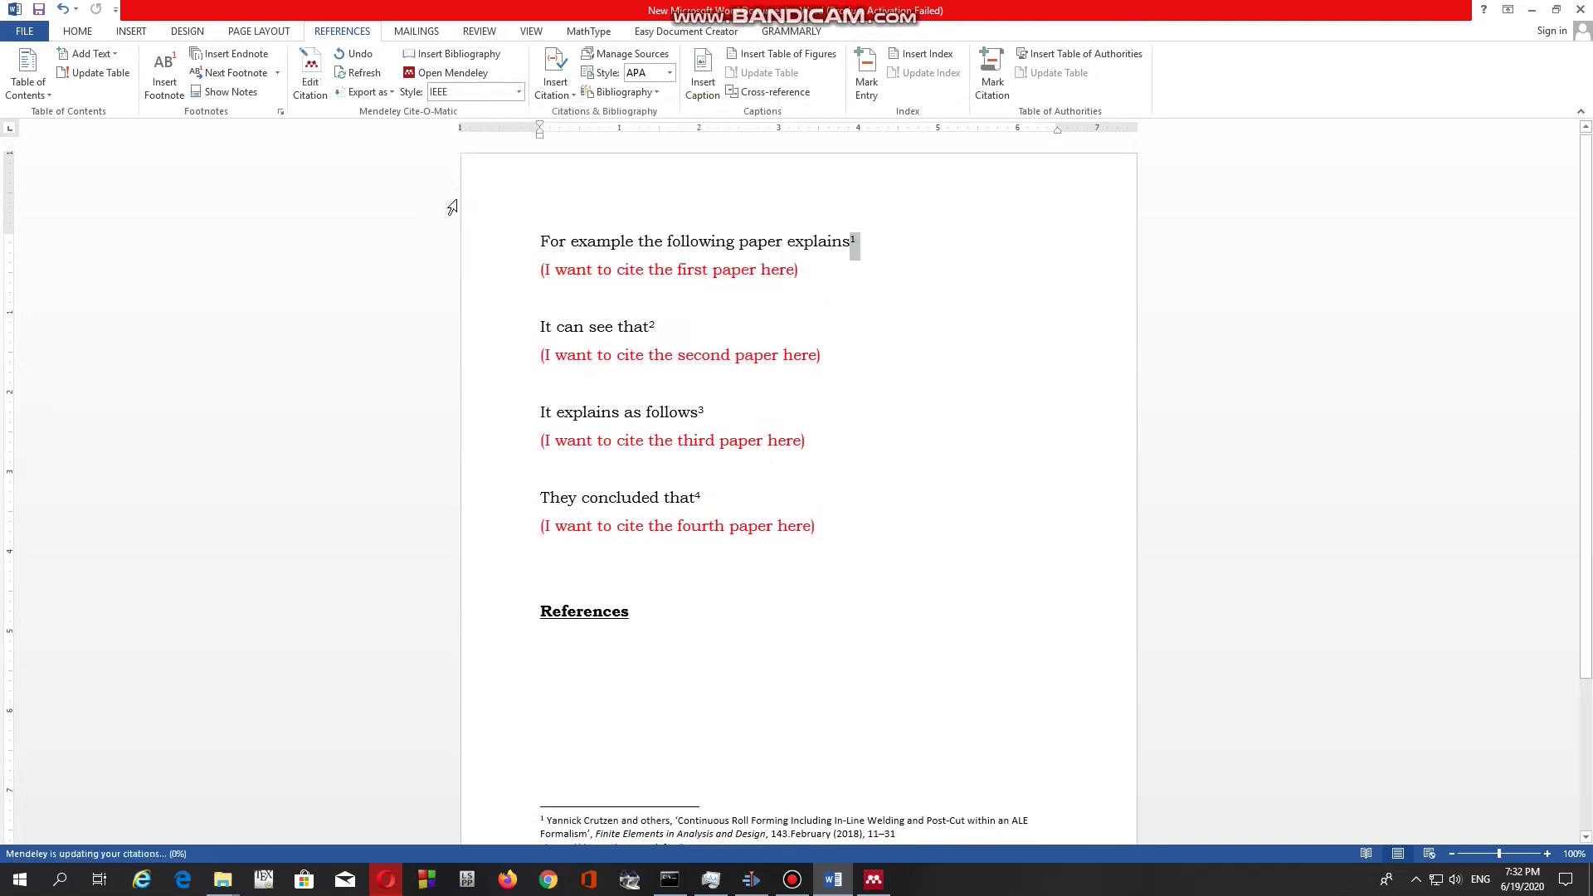
# - Insert a space before each of the four bracketed citation numbers
pyautogui.click(875, 249)
pyautogui.hotkey('shift', 'Left')
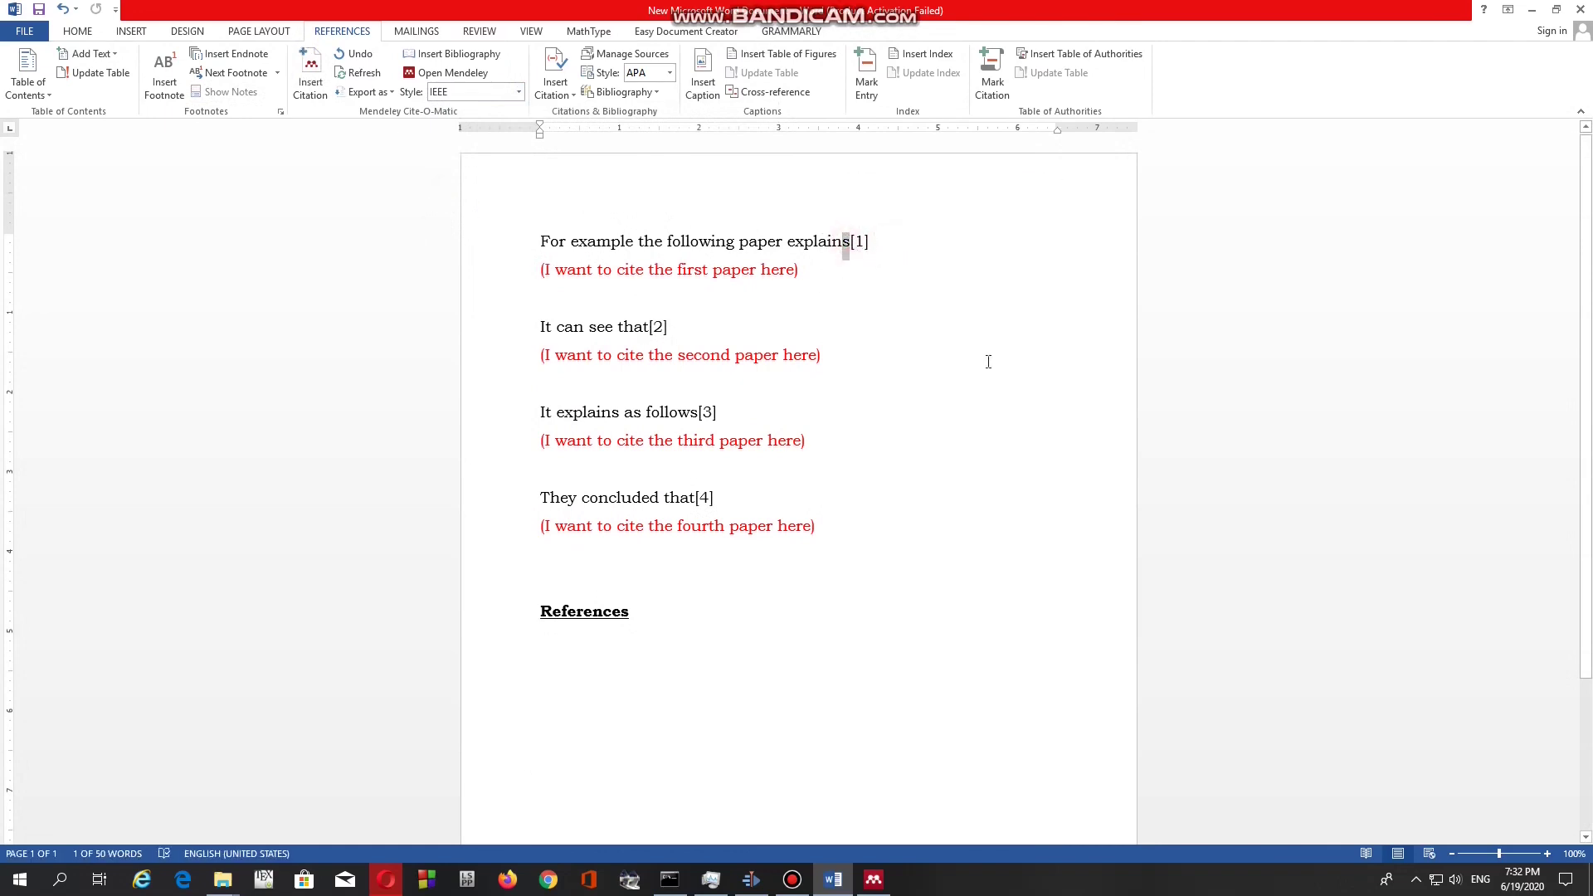
pyautogui.press('Left')
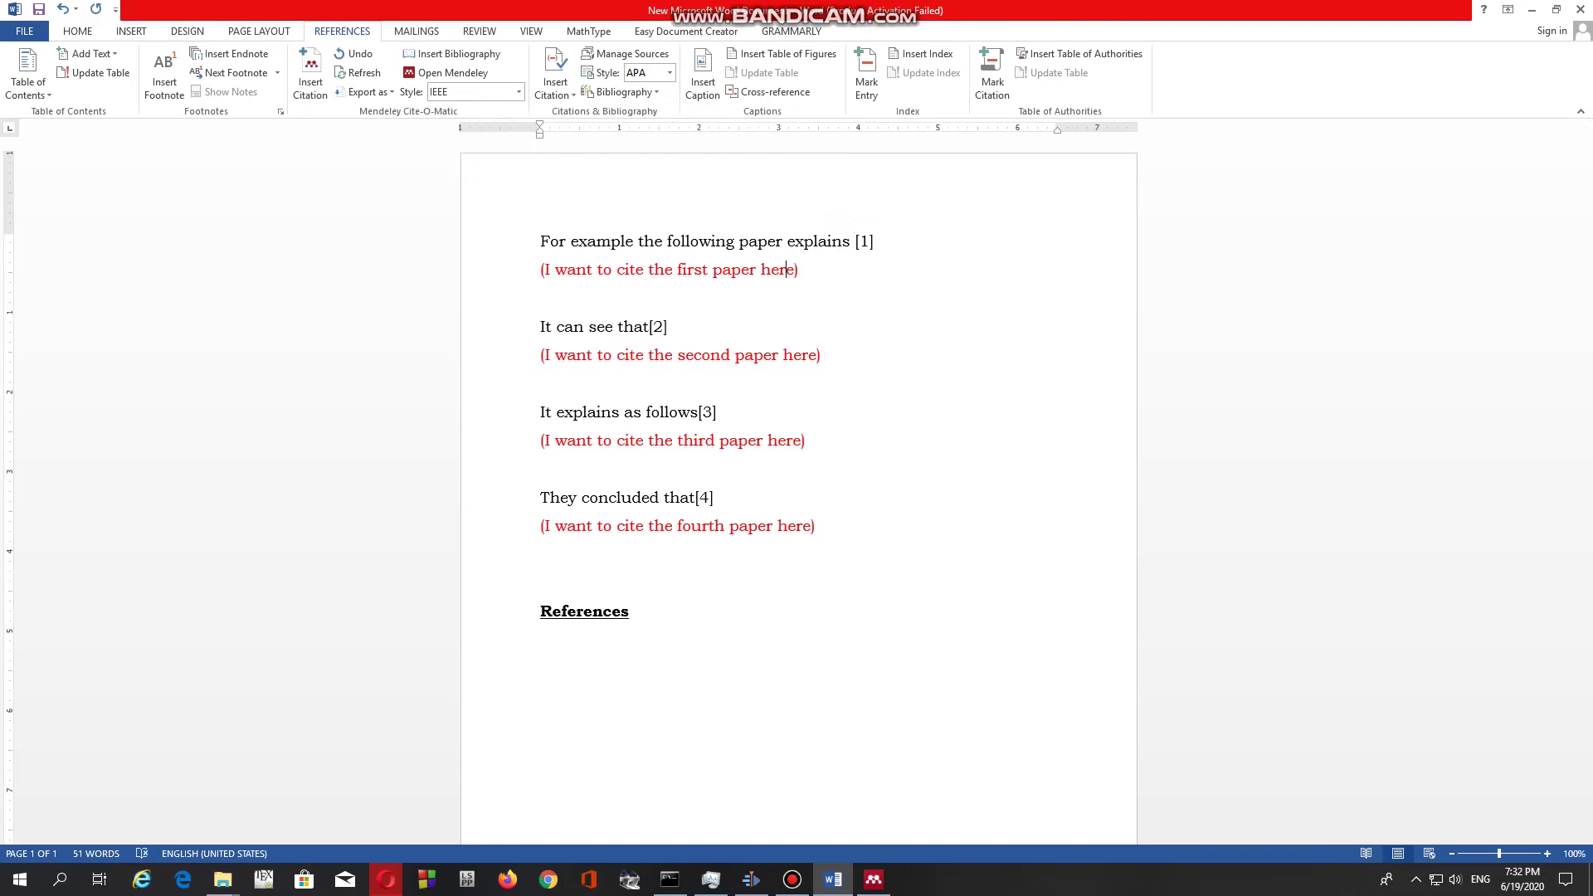
pyautogui.click(648, 326)
pyautogui.click(700, 412)
pyautogui.click(696, 497)
pyautogui.click(1035, 443)
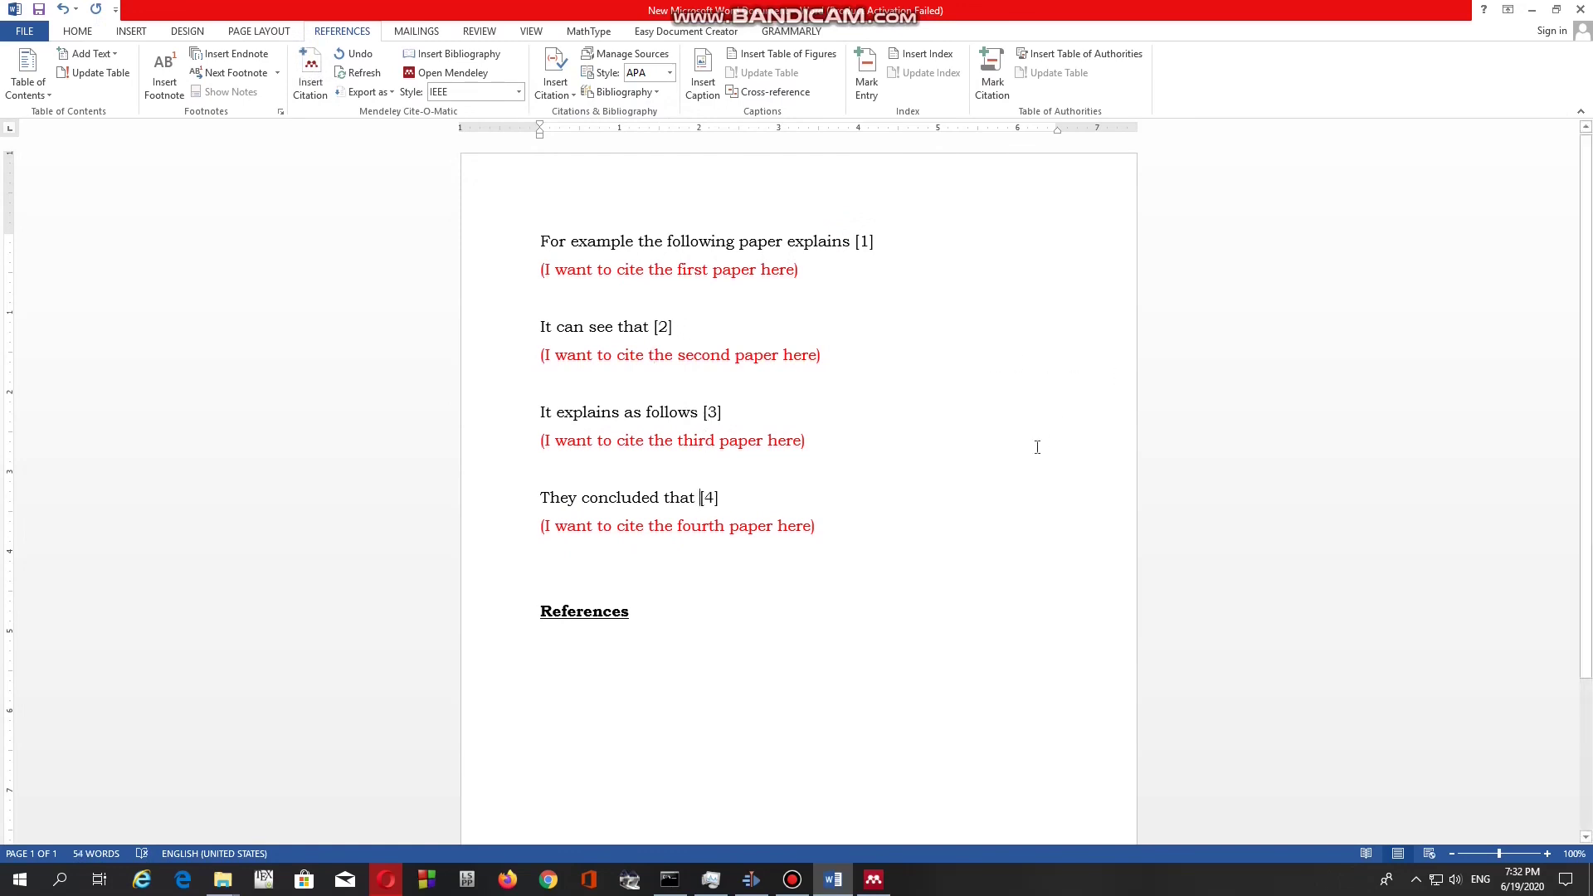
pyautogui.click(710, 498)
pyautogui.click(721, 563)
# - Insert the Mendeley bibliography on a new line under the References heading
pyautogui.click(658, 618)
pyautogui.press('Return')
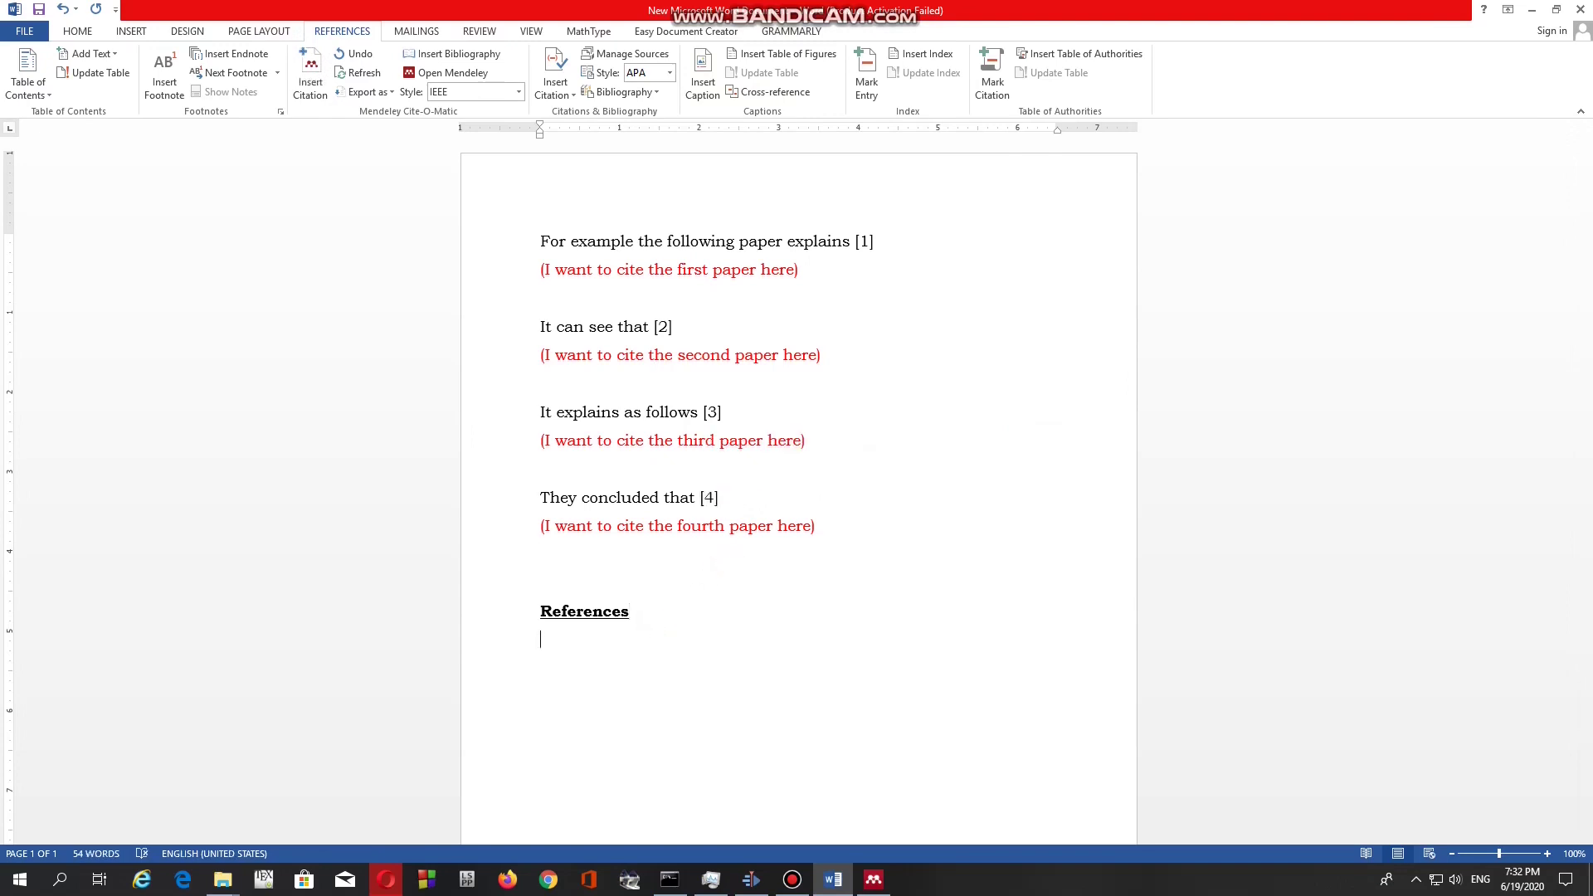
pyautogui.click(489, 62)
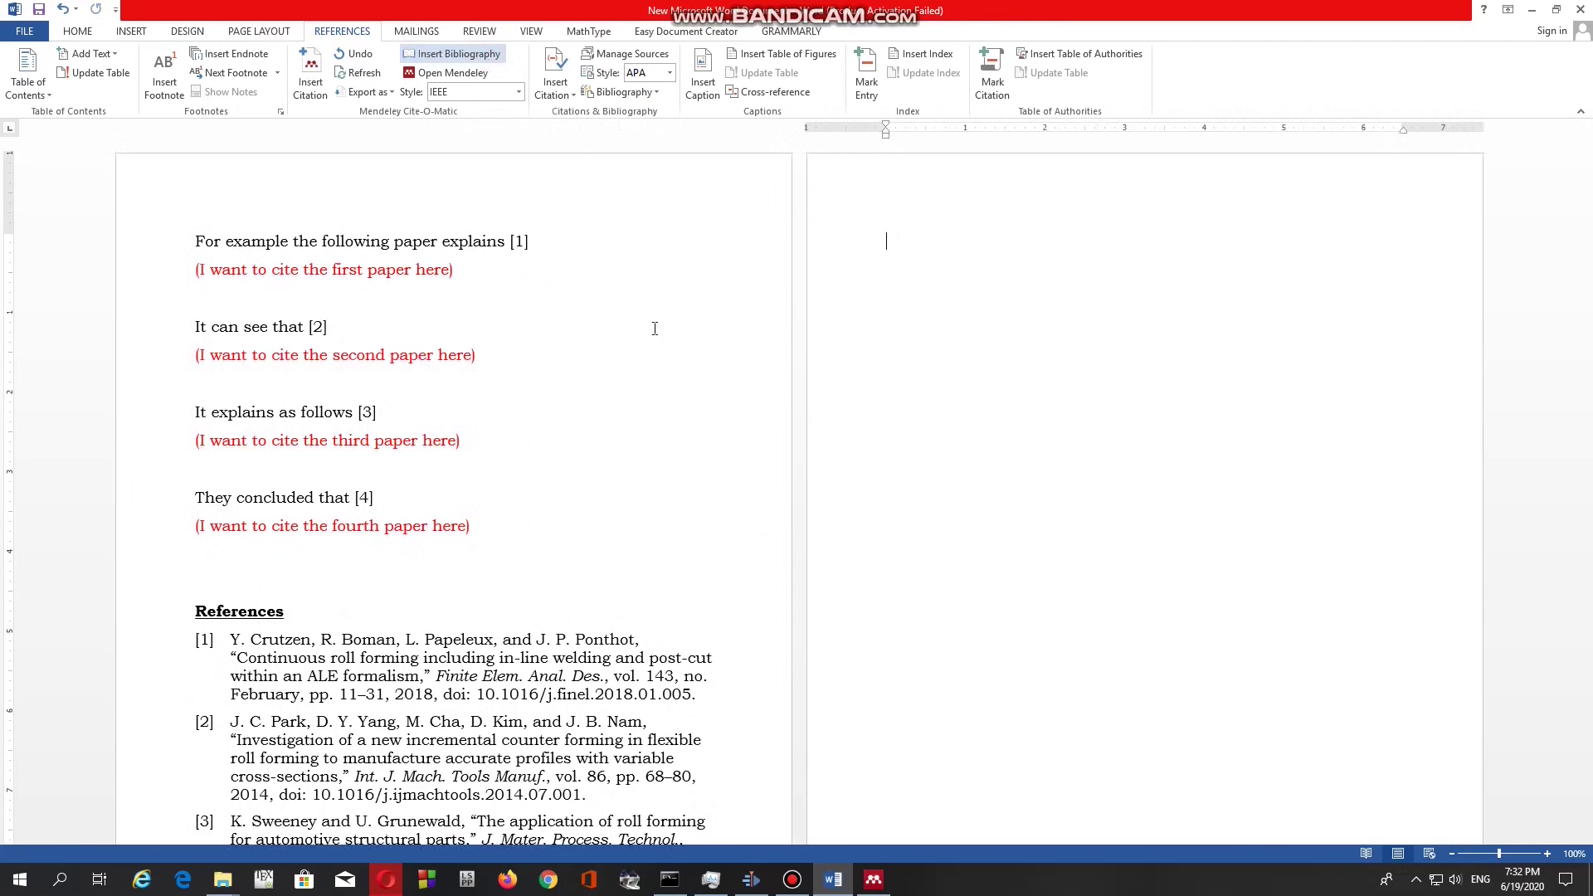
# - Delete the whole generated reference list under the References heading
pyautogui.click(637, 746)
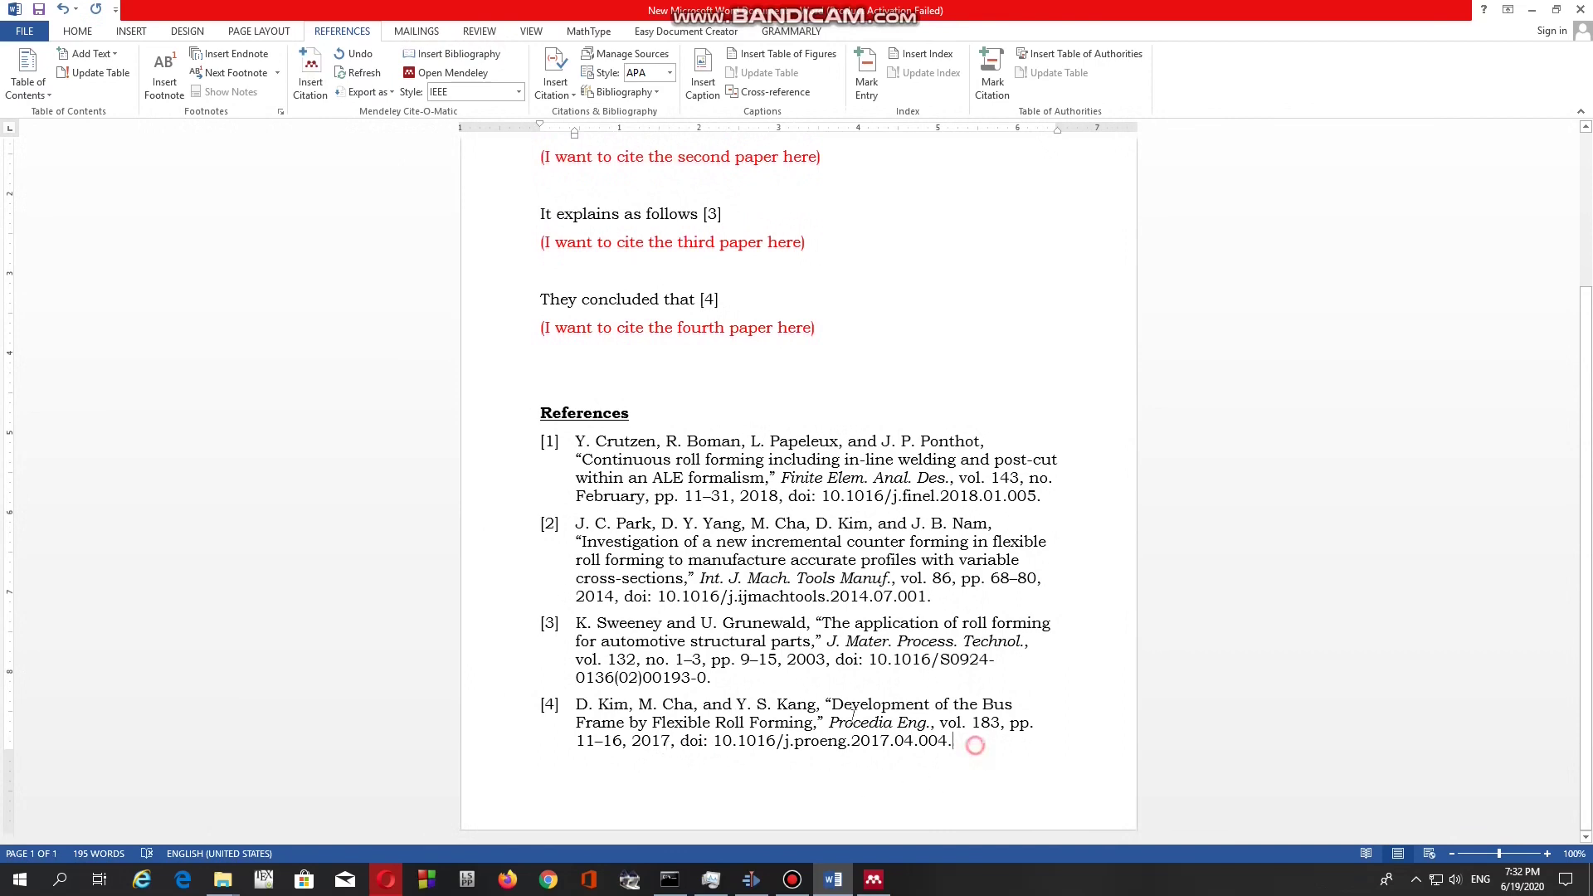
pyautogui.moveTo(971, 739); pyautogui.dragTo(650, 525)
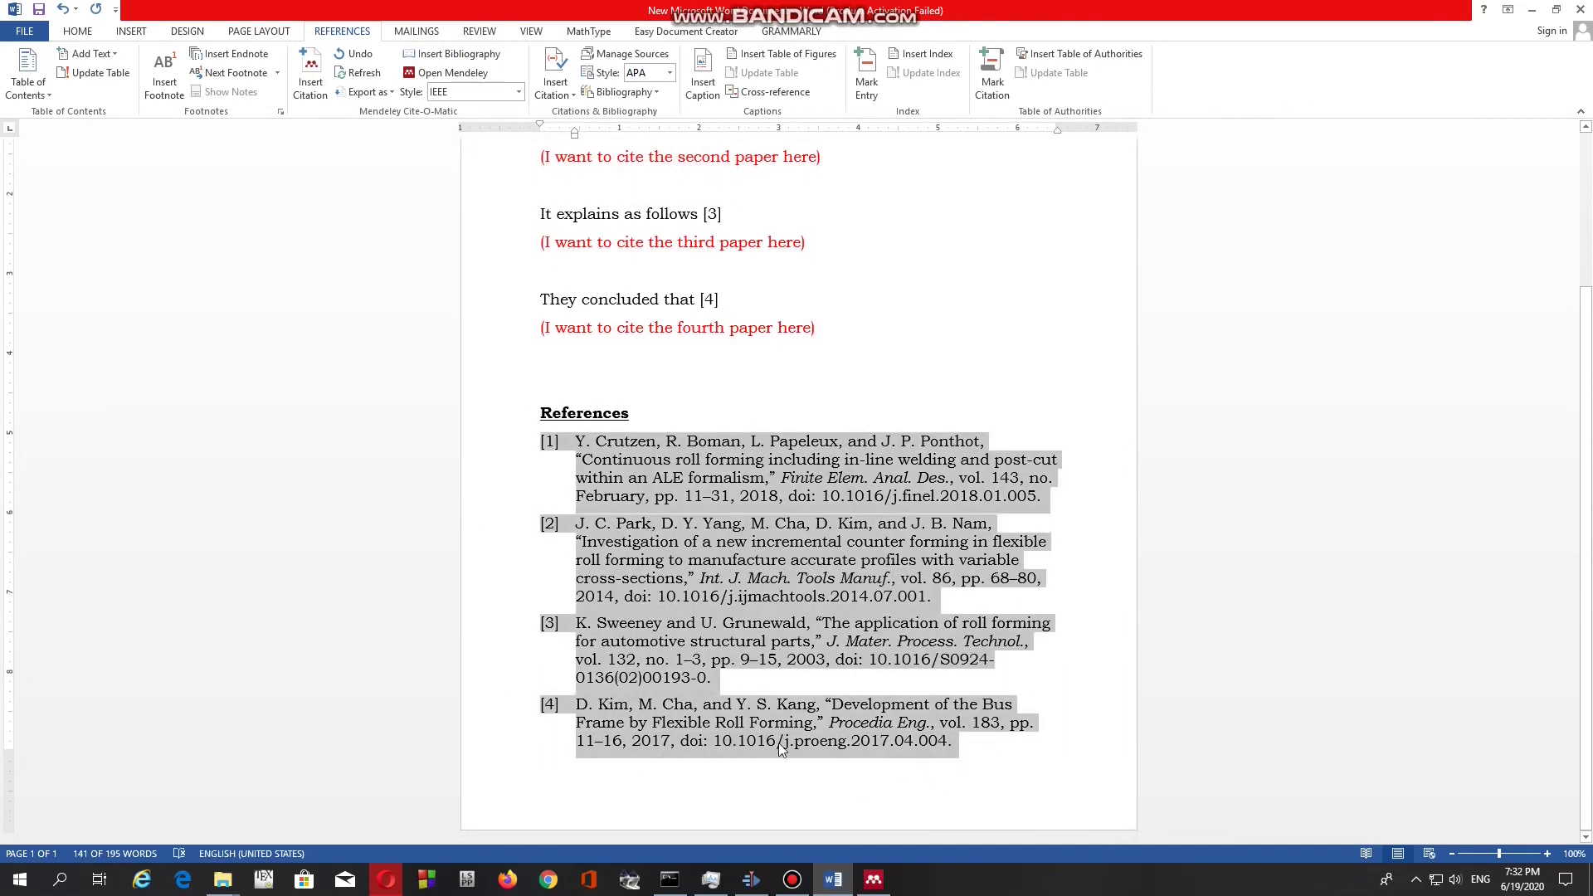
pyautogui.press('Delete')
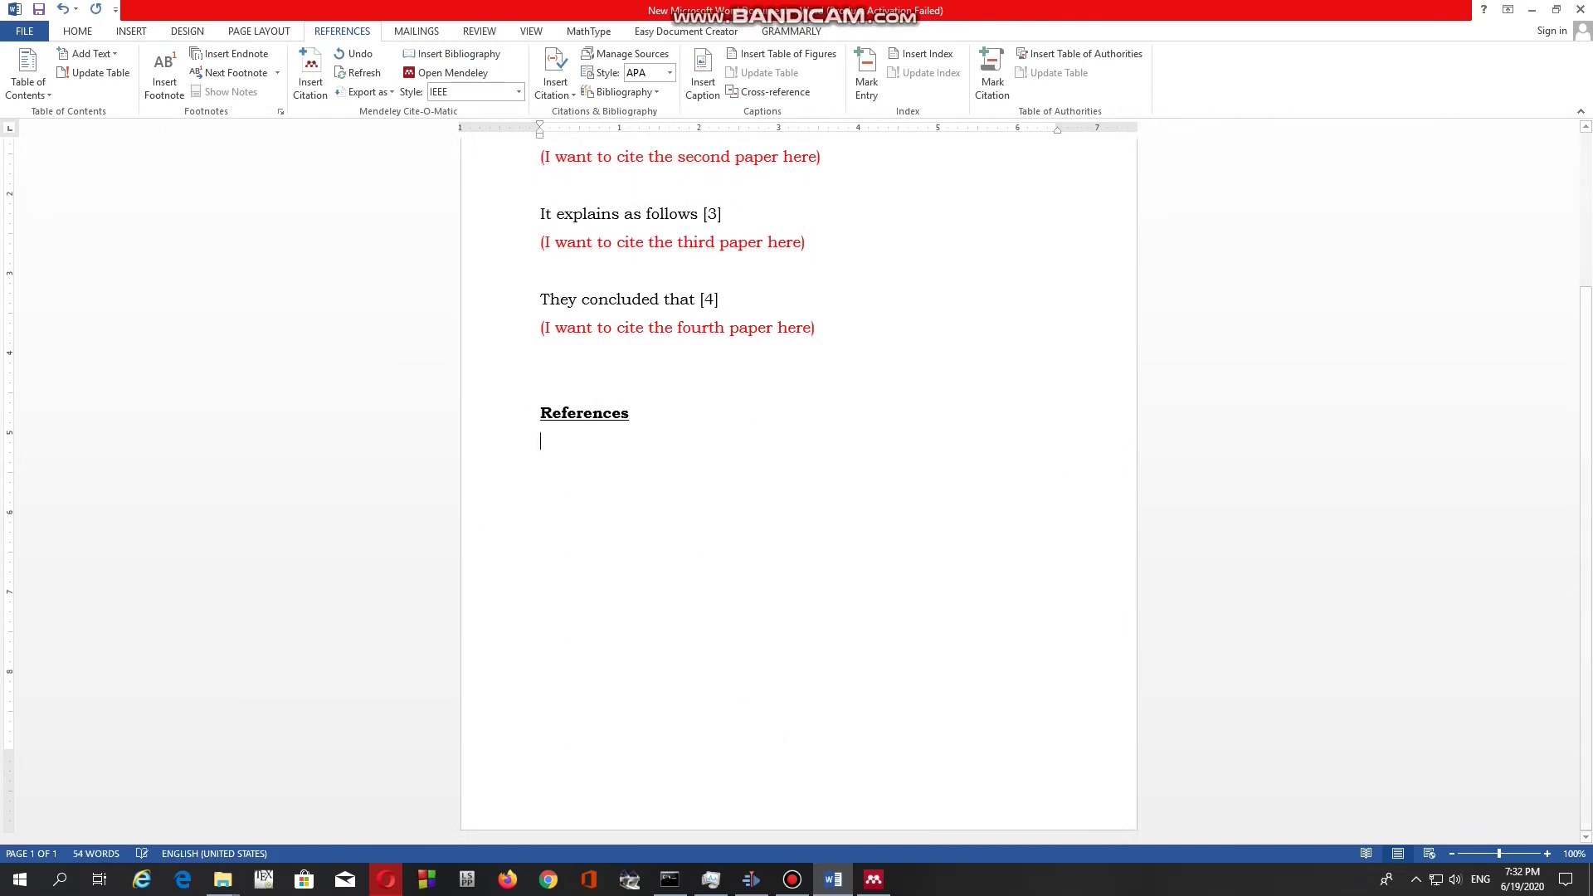
pyautogui.scroll(1, 705, 400)
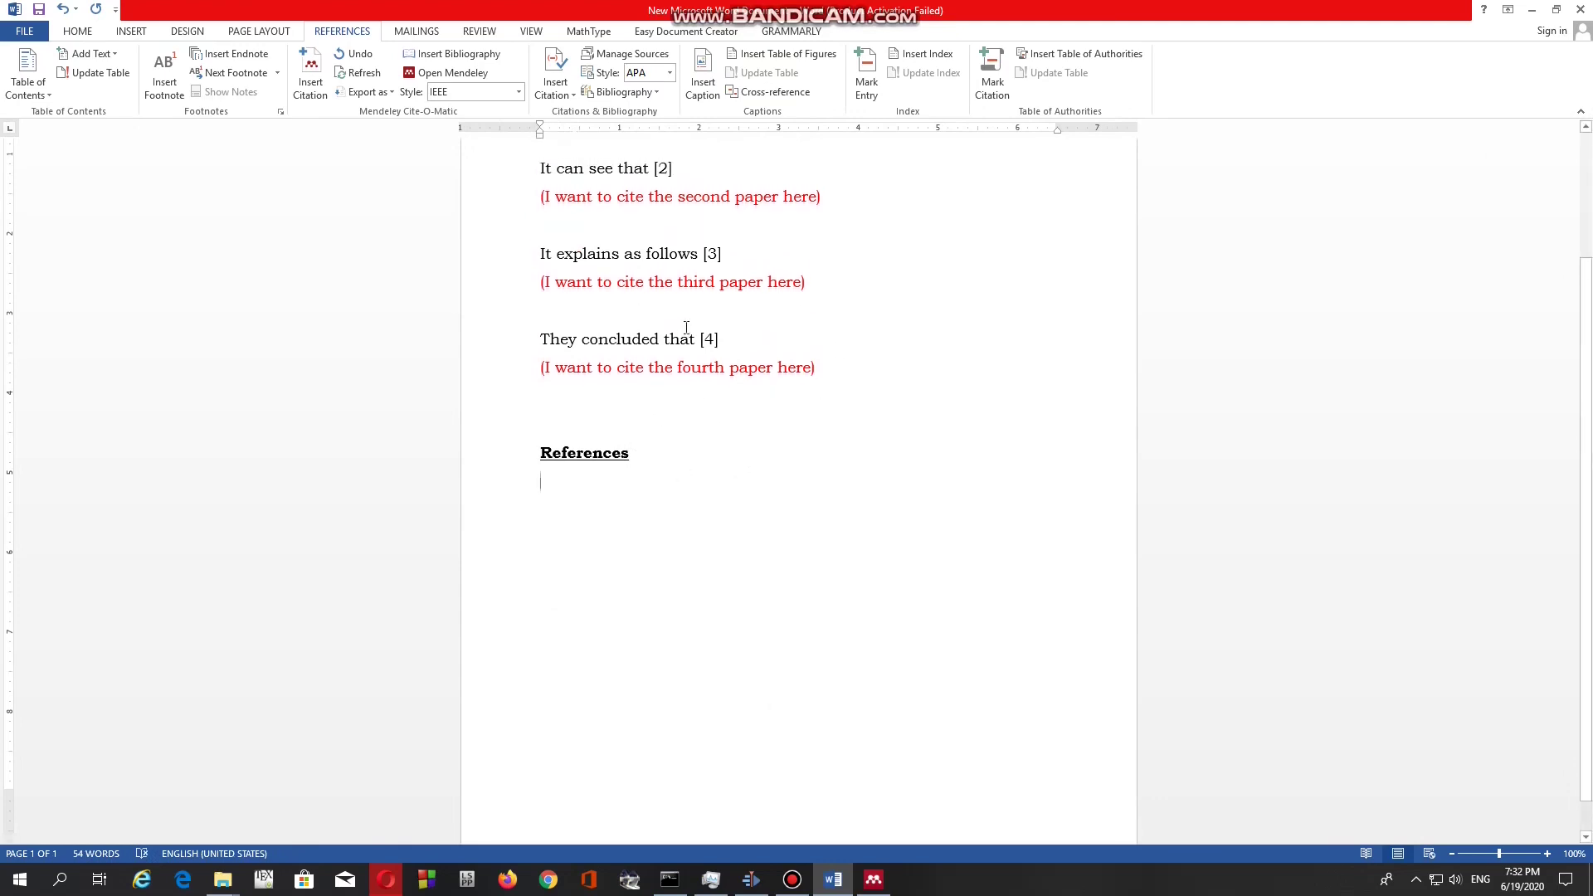
pyautogui.scroll(2, 686, 327)
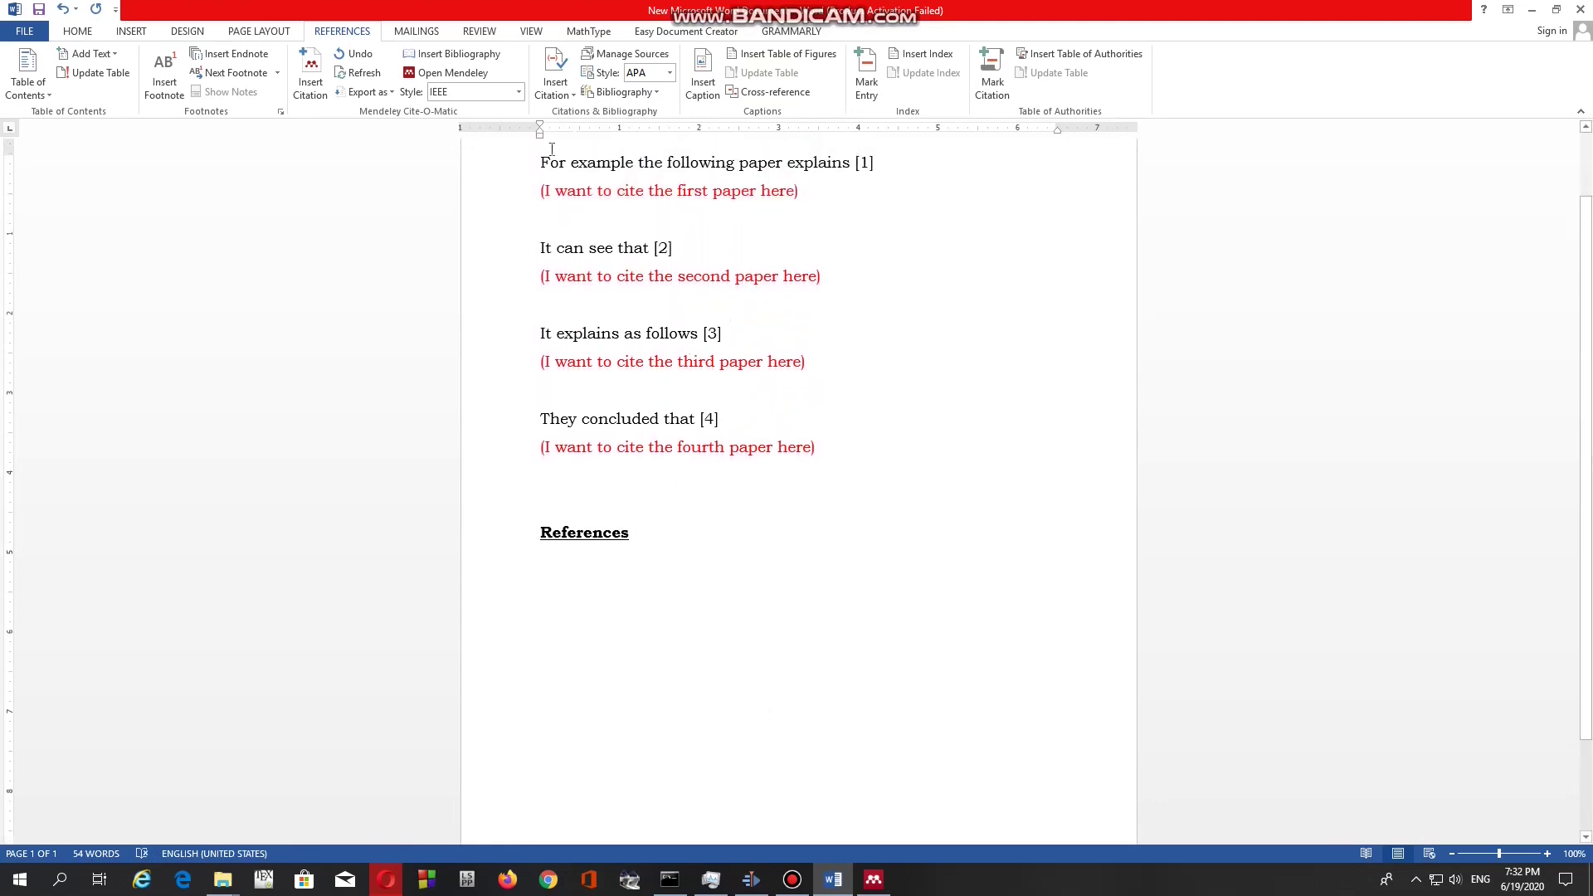
# - Insert the Mendeley bibliography in the IEEE style under the References heading
pyautogui.click(451, 54)
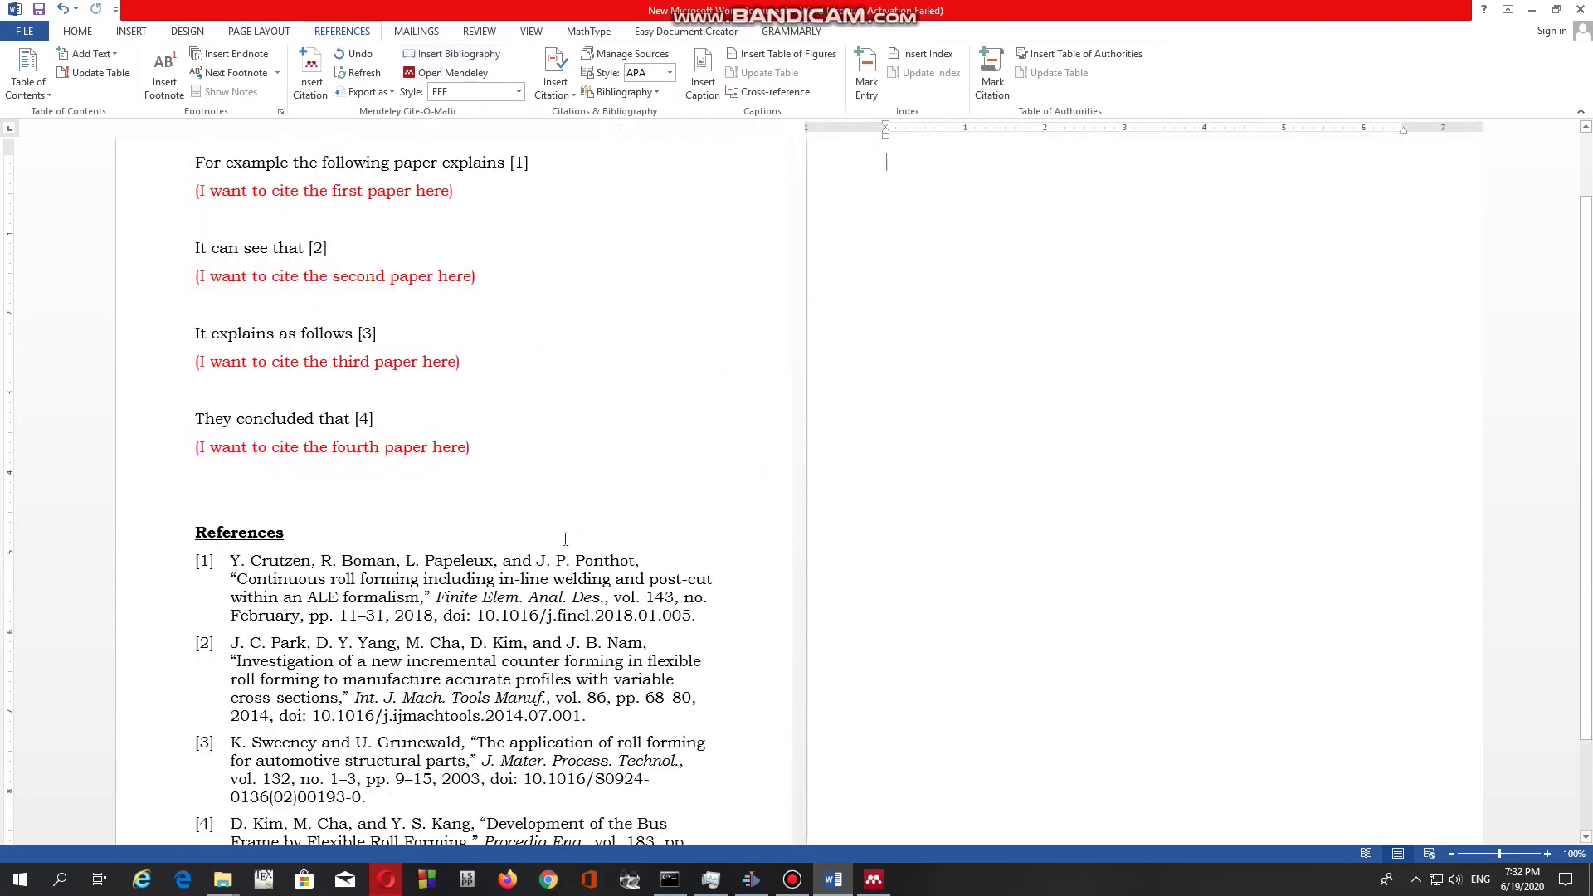
pyautogui.scroll(-3, 572, 715)
pyautogui.click(614, 741)
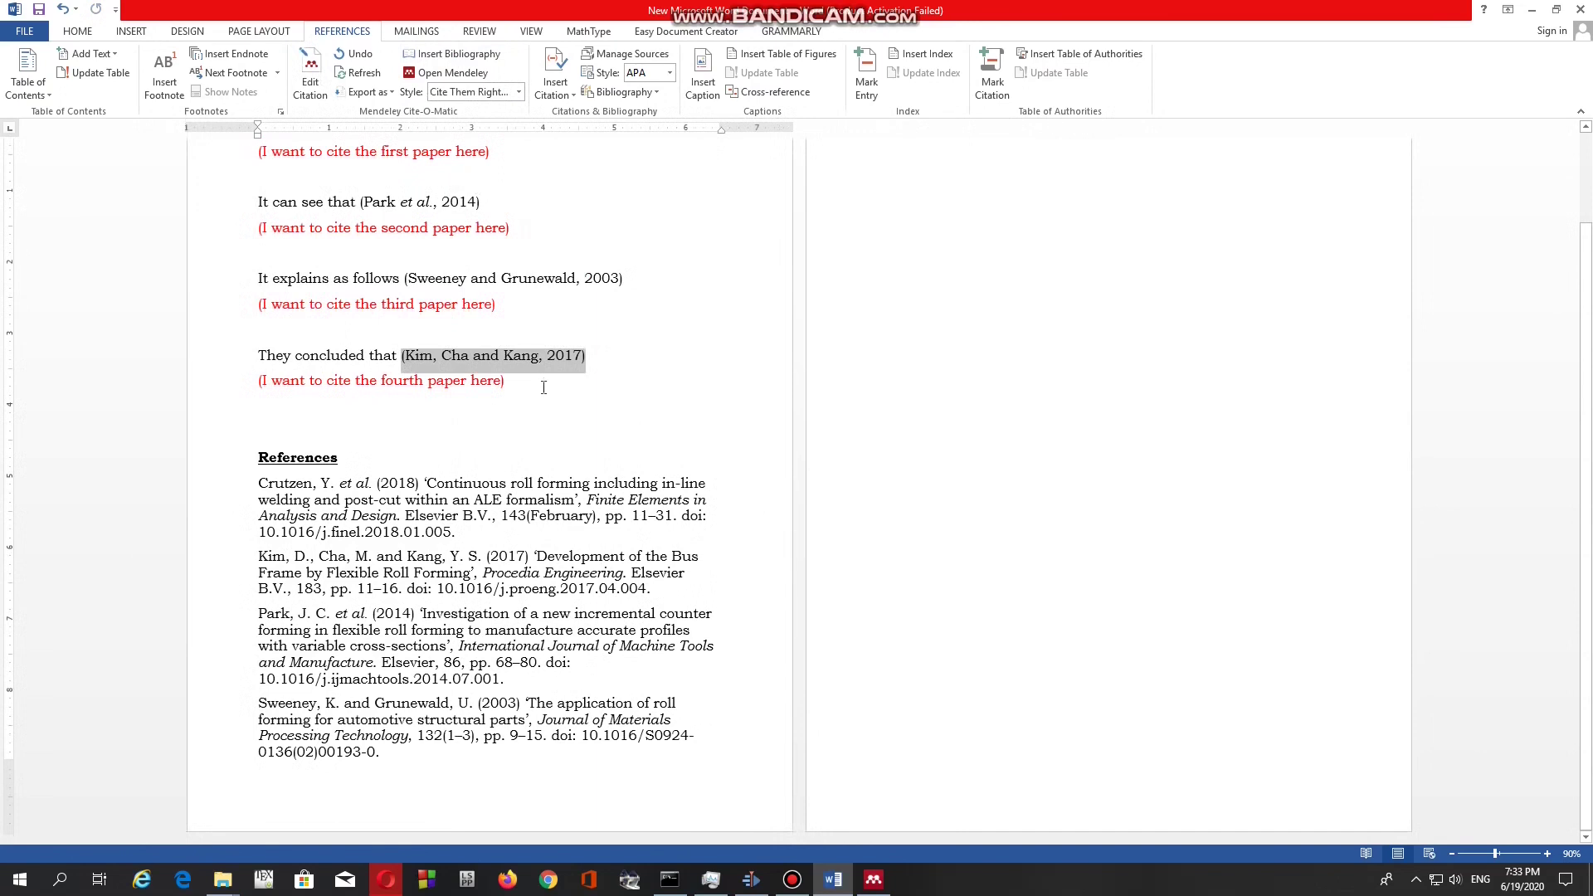
# - Set the Mendeley citation style to American Psychological Association 7th edition
pyautogui.click(537, 412)
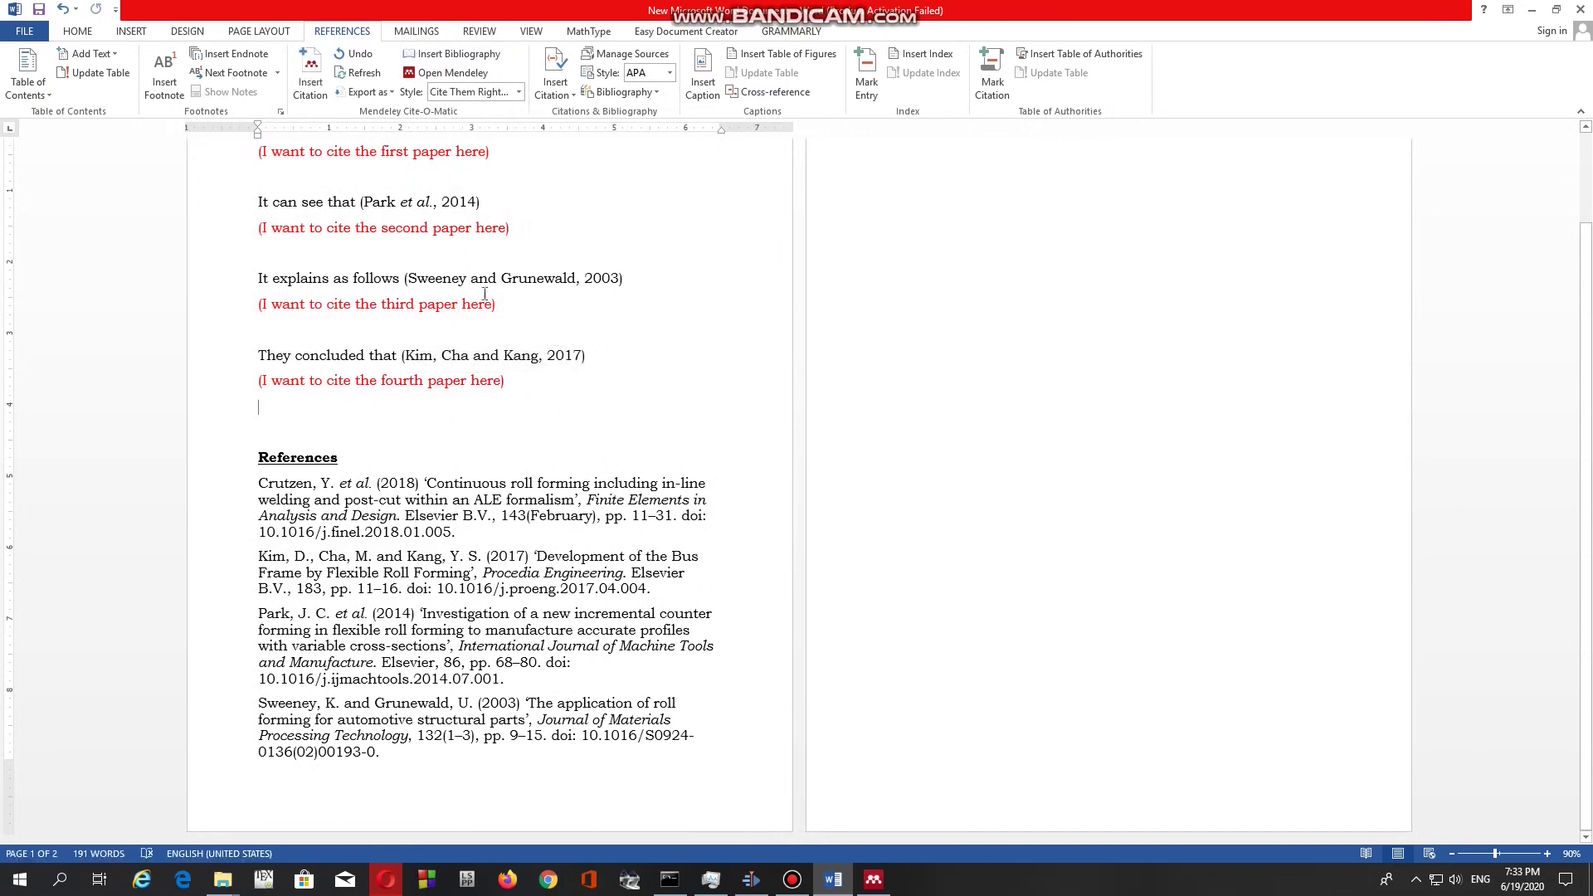
pyautogui.moveTo(264, 488); pyautogui.dragTo(455, 771)
pyautogui.click(456, 771)
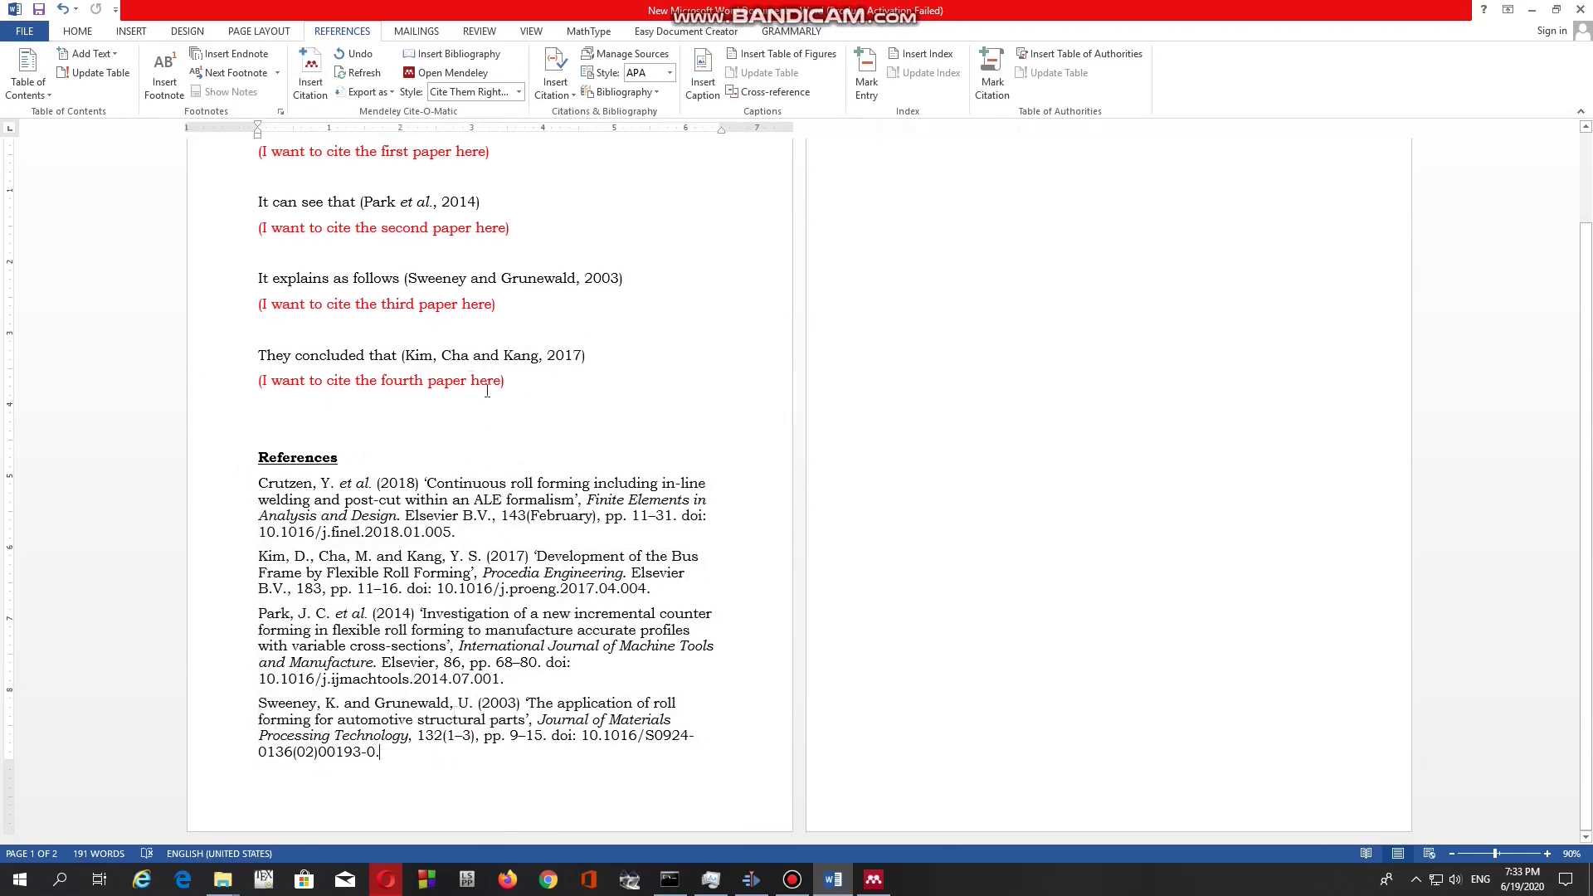
pyautogui.click(587, 362)
pyautogui.click(500, 93)
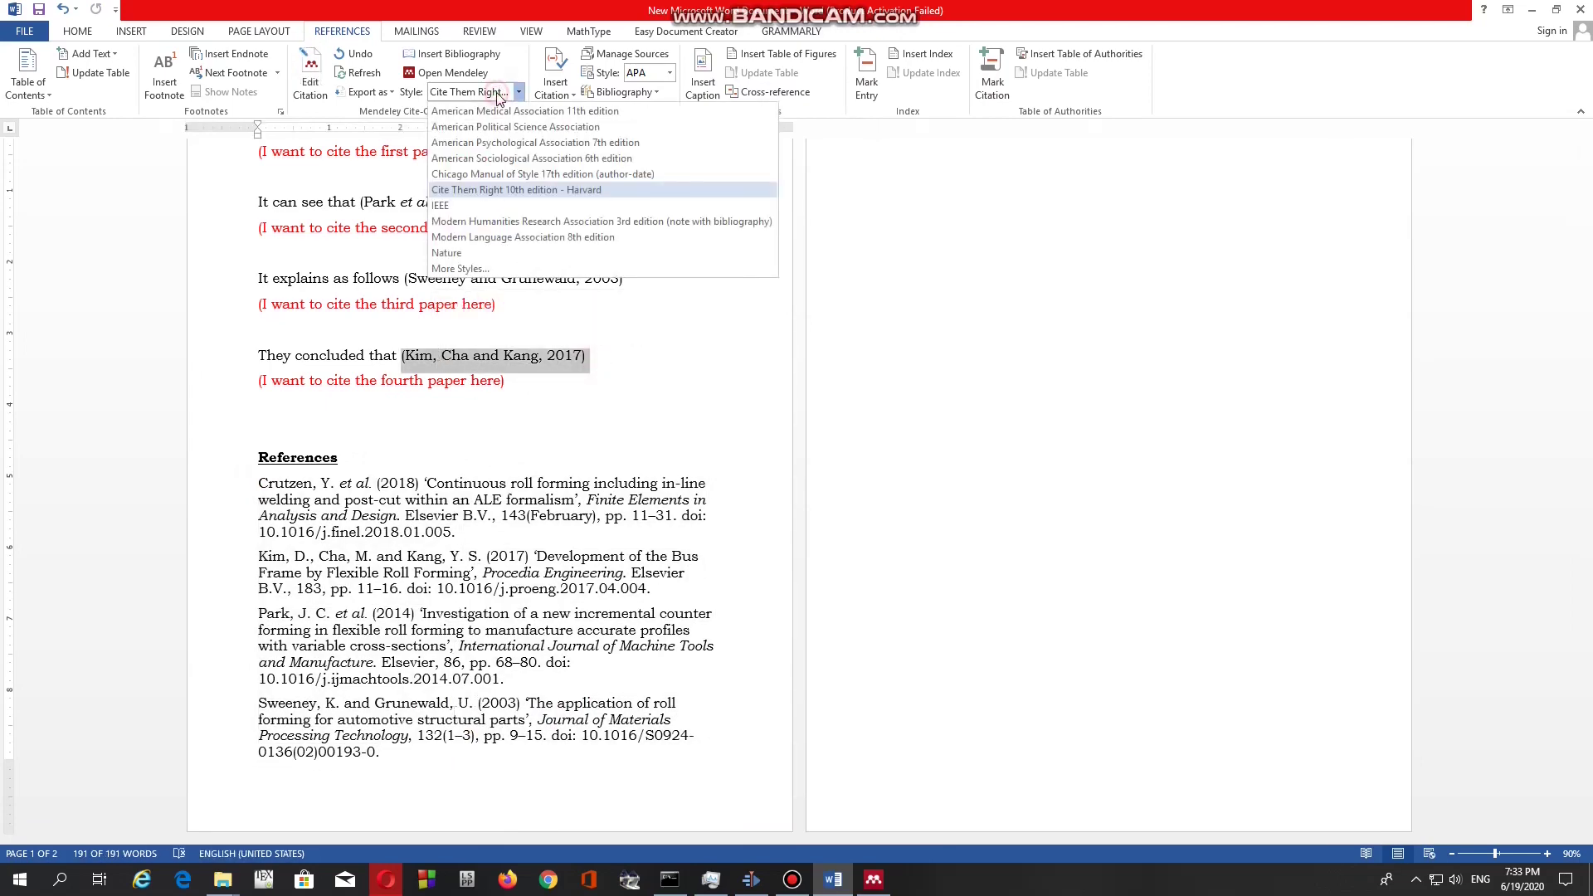
pyautogui.click(514, 142)
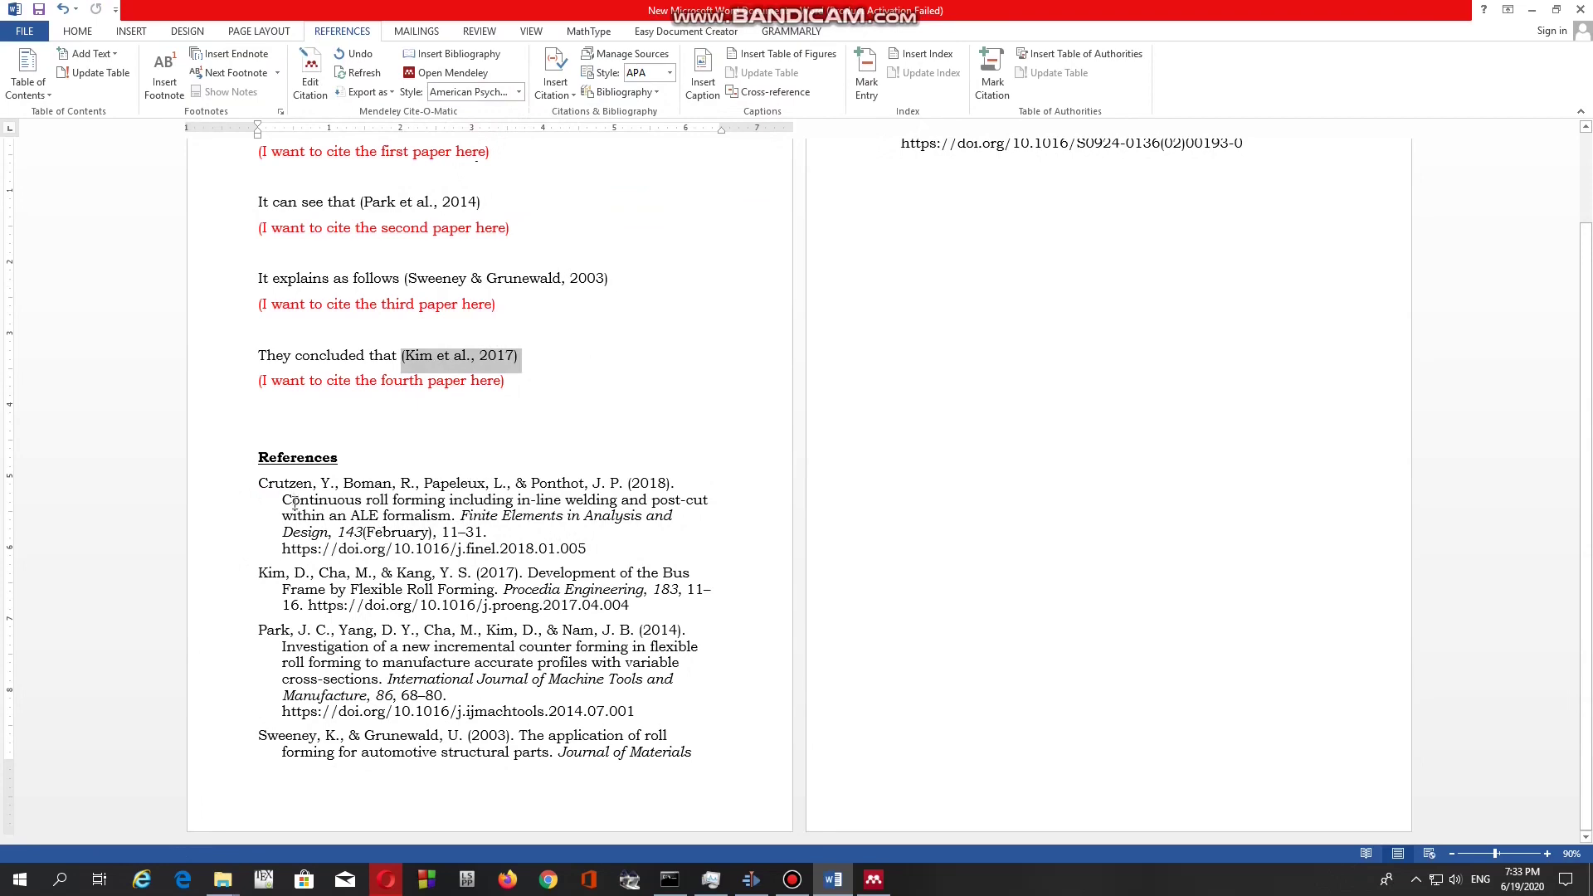
# - Examine how the reference entries, their DOI links and the in-text citations are formatted in the American Psychological Association style
pyautogui.moveTo(262, 481); pyautogui.dragTo(511, 614)
pyautogui.moveTo(653, 735); pyautogui.dragTo(697, 756)
pyautogui.click(700, 521)
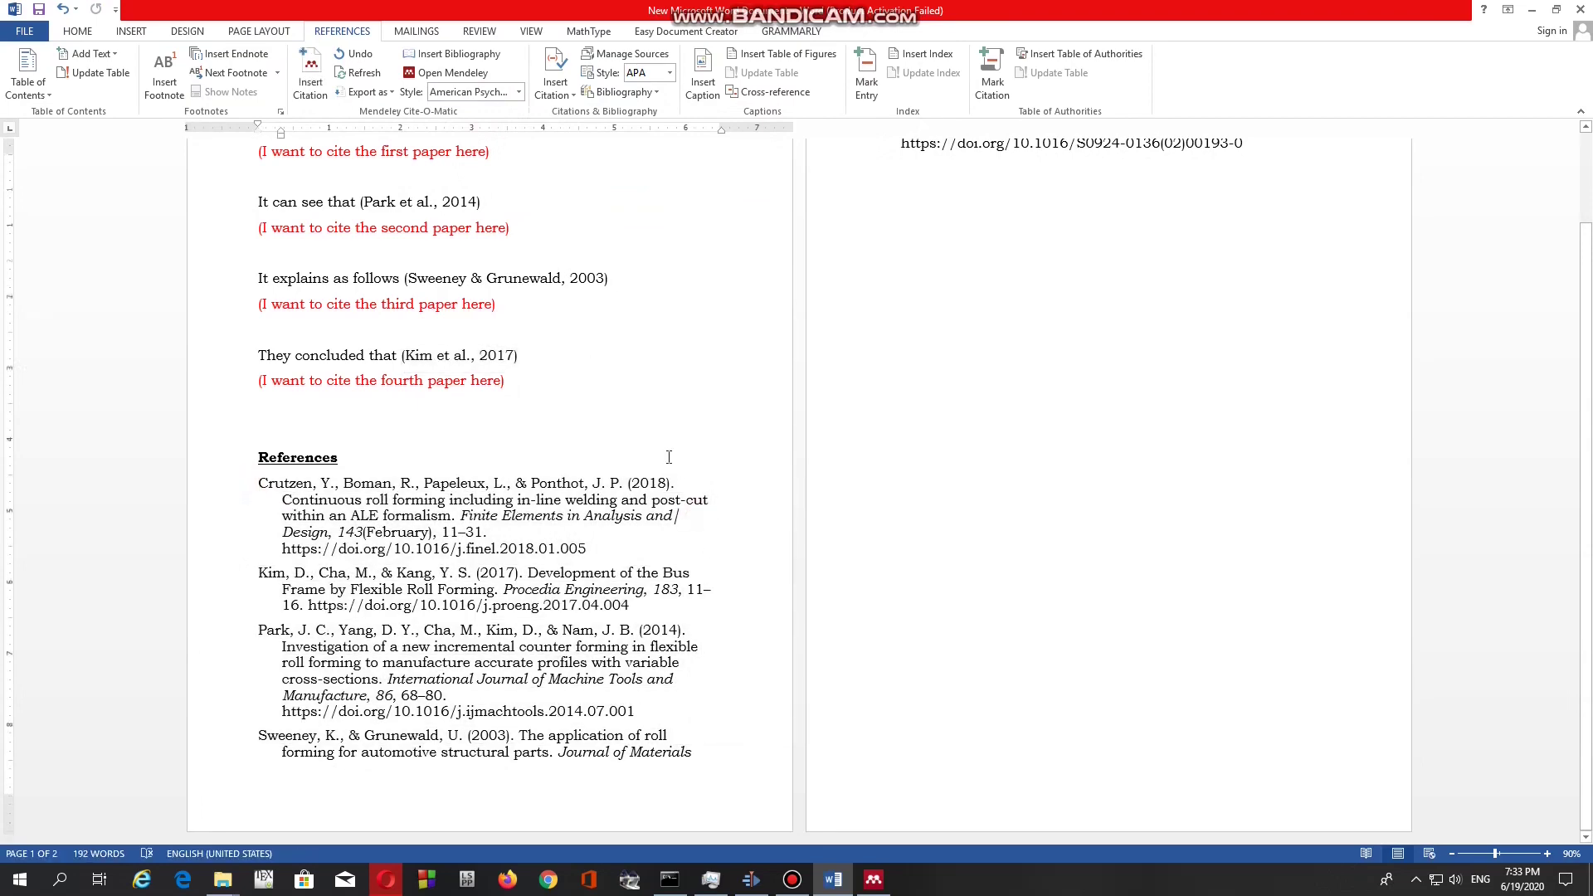
pyautogui.scroll(2, 667, 456)
pyautogui.scroll(-2, 667, 456)
pyautogui.moveTo(632, 611); pyautogui.dragTo(321, 608)
pyautogui.moveTo(588, 549); pyautogui.dragTo(282, 549)
pyautogui.click(313, 537)
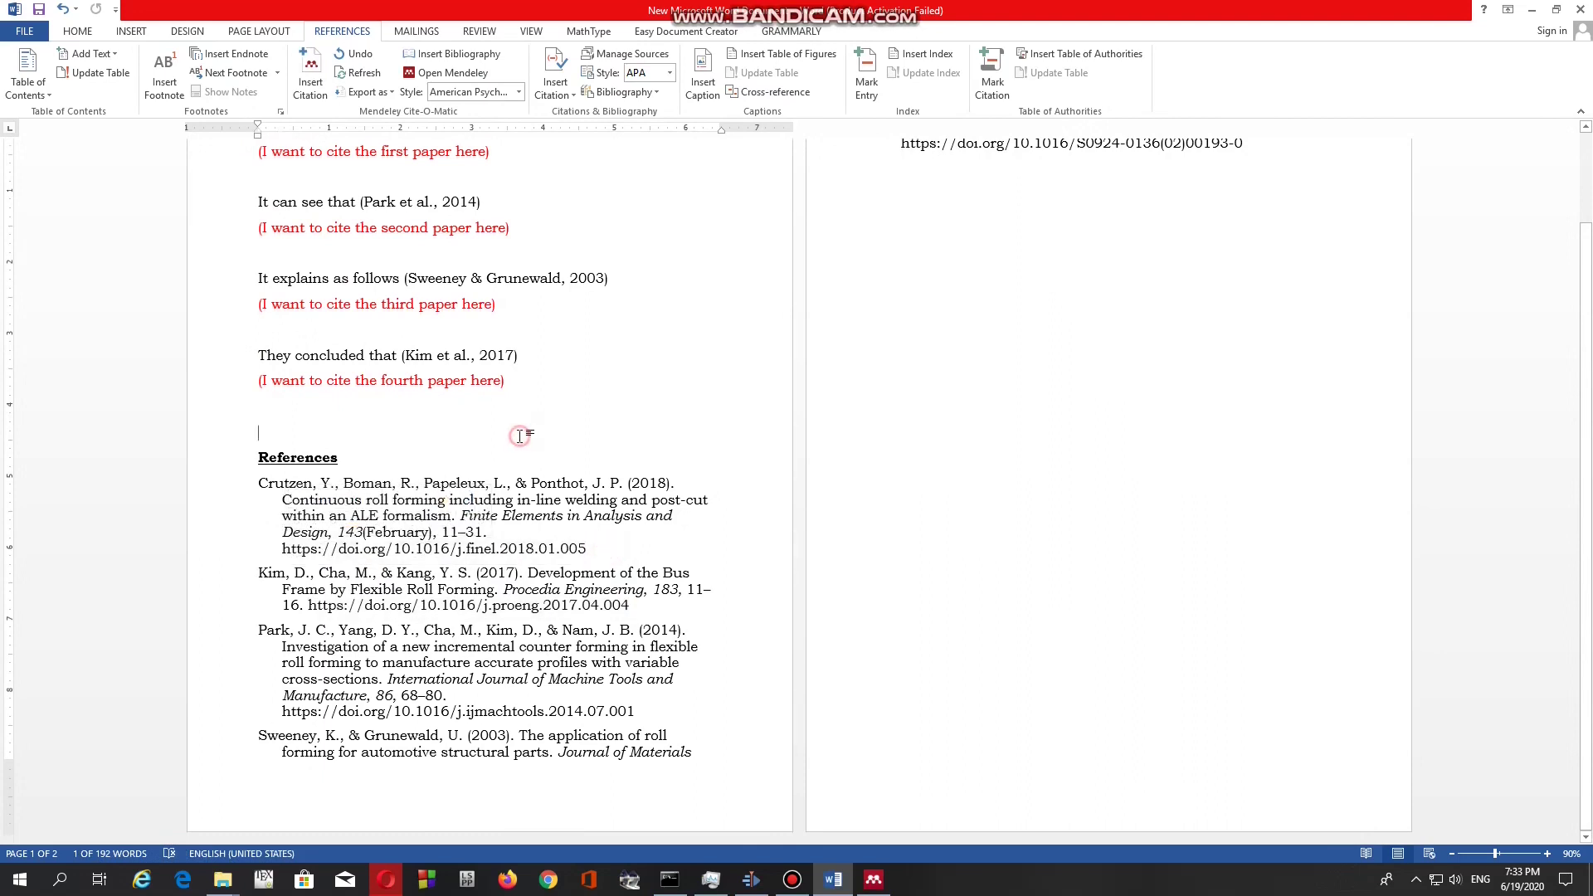
pyautogui.scroll(1, 415, 498)
# - Set the Mendeley citation style to Cite Them Right 10th edition - Harvard
pyautogui.moveTo(518, 390); pyautogui.dragTo(416, 392)
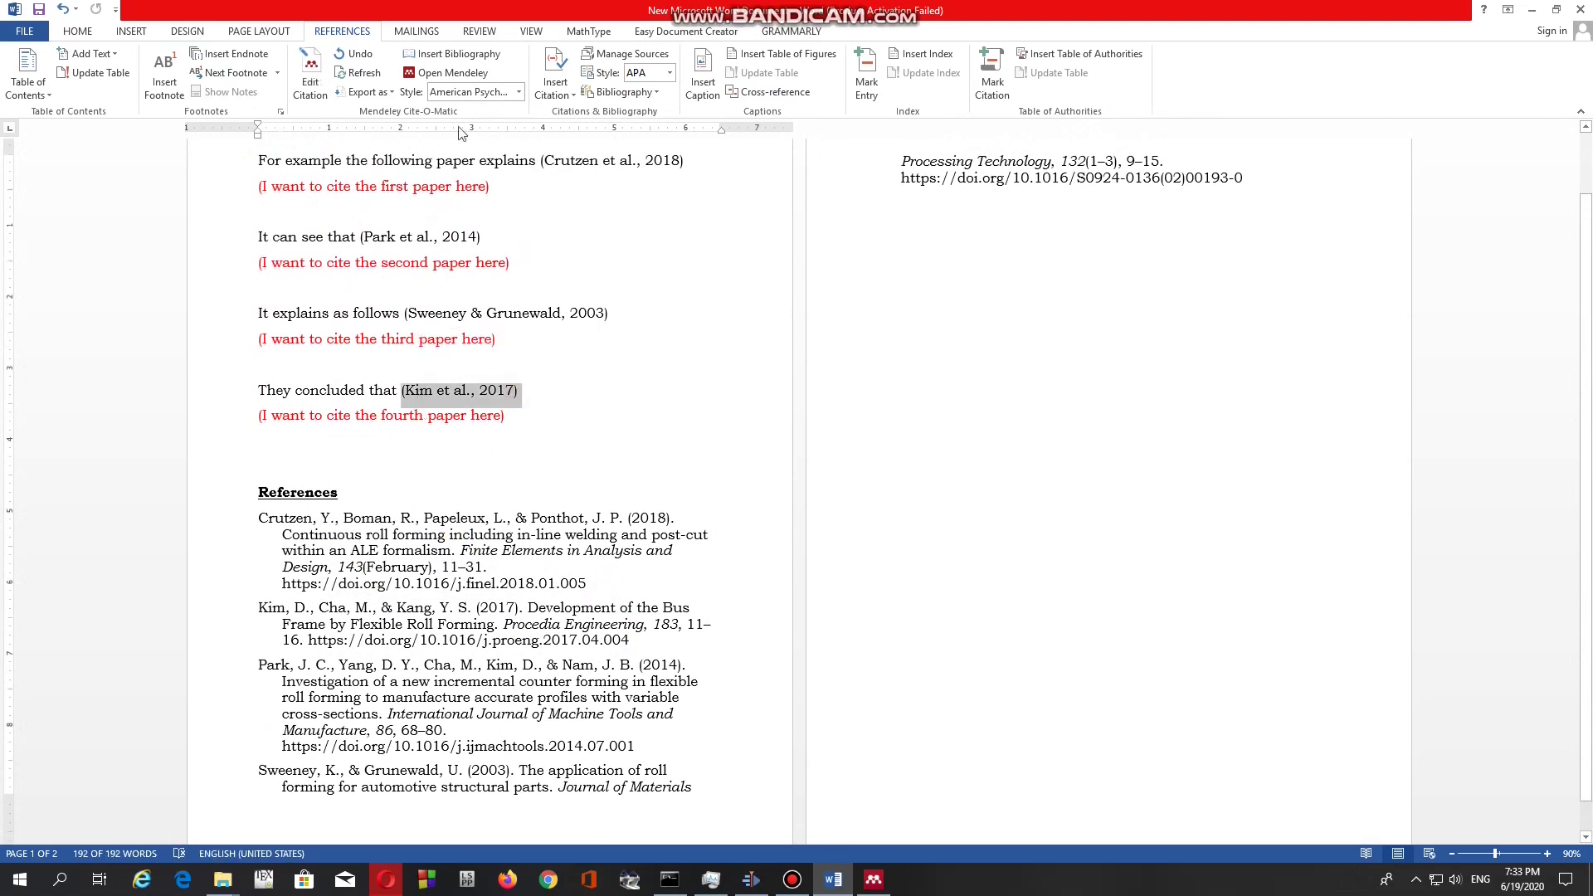
pyautogui.click(519, 92)
pyautogui.click(474, 190)
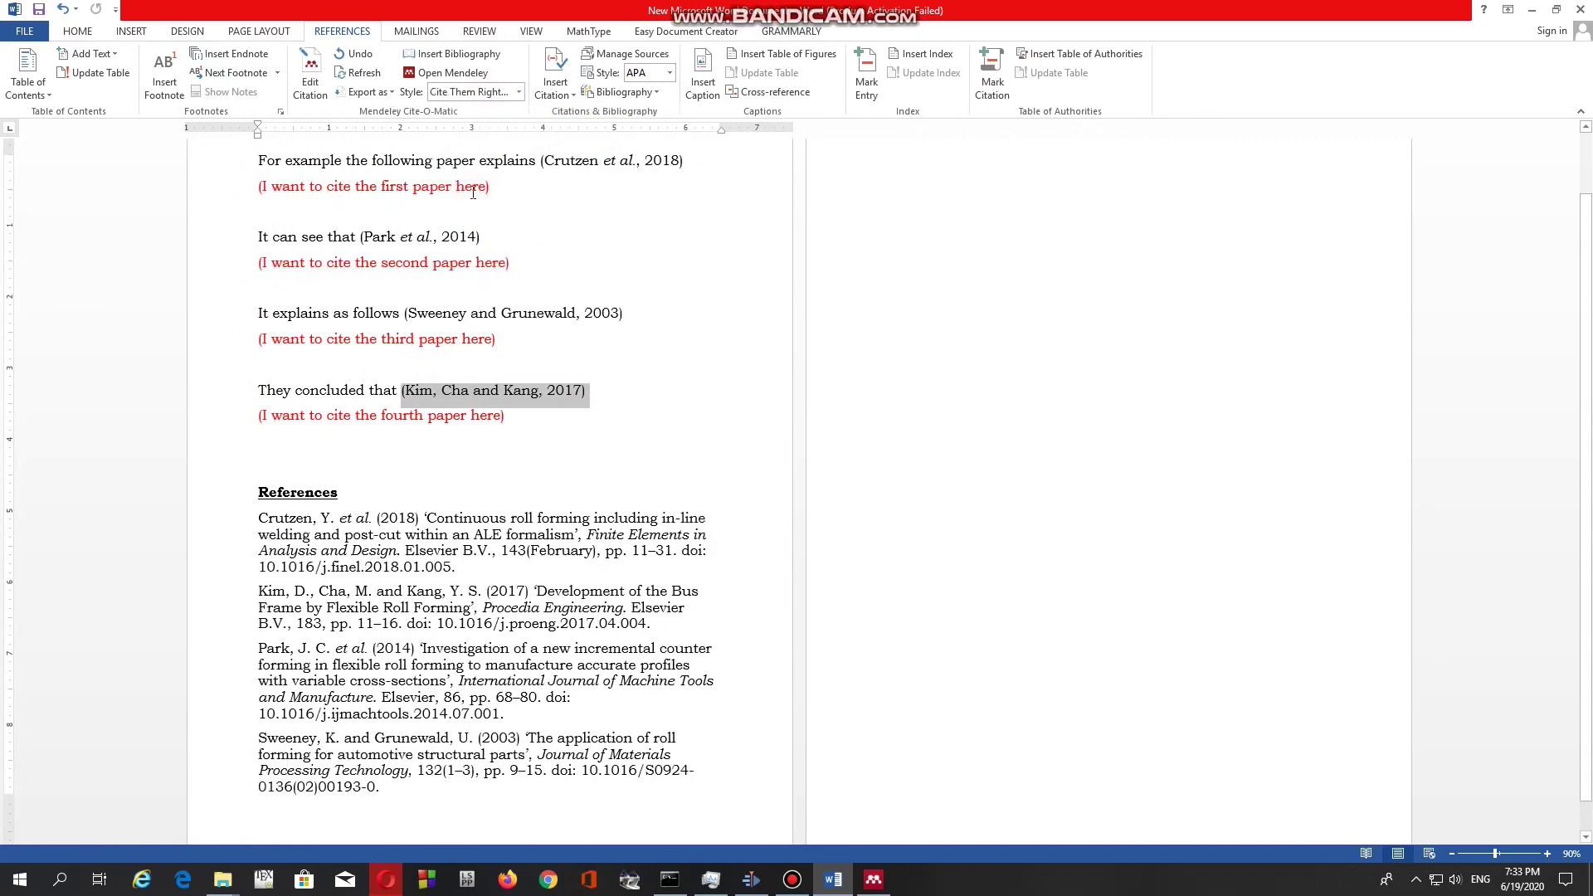
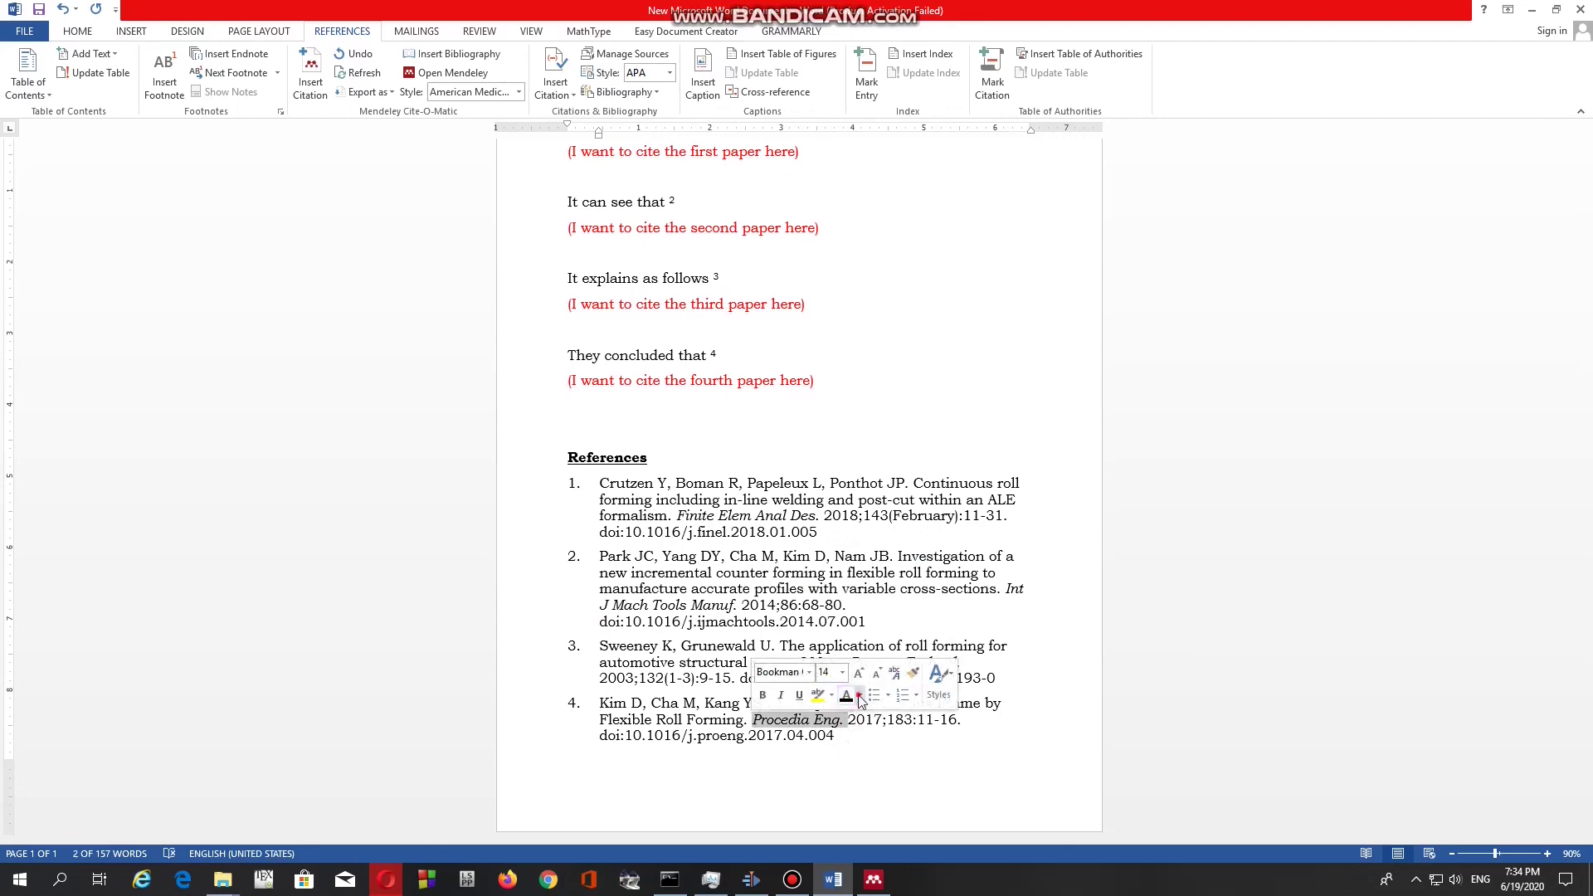
# - Colour the italic source title "Procedia Engineering" in the fourth reference red
pyautogui.click(860, 695)
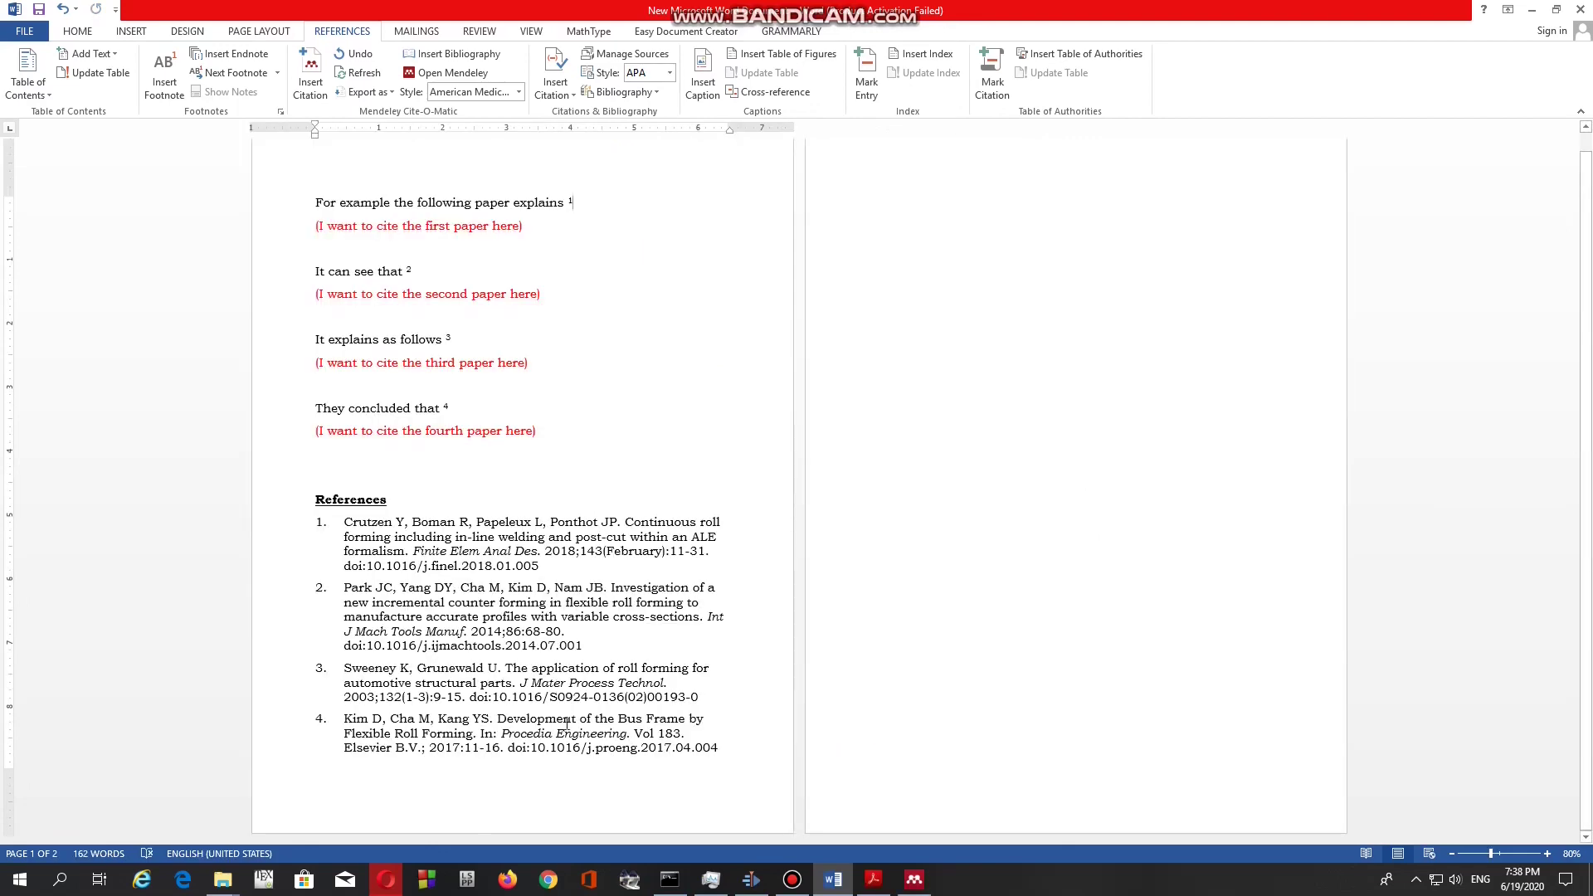
pyautogui.moveTo(629, 735); pyautogui.dragTo(502, 735)
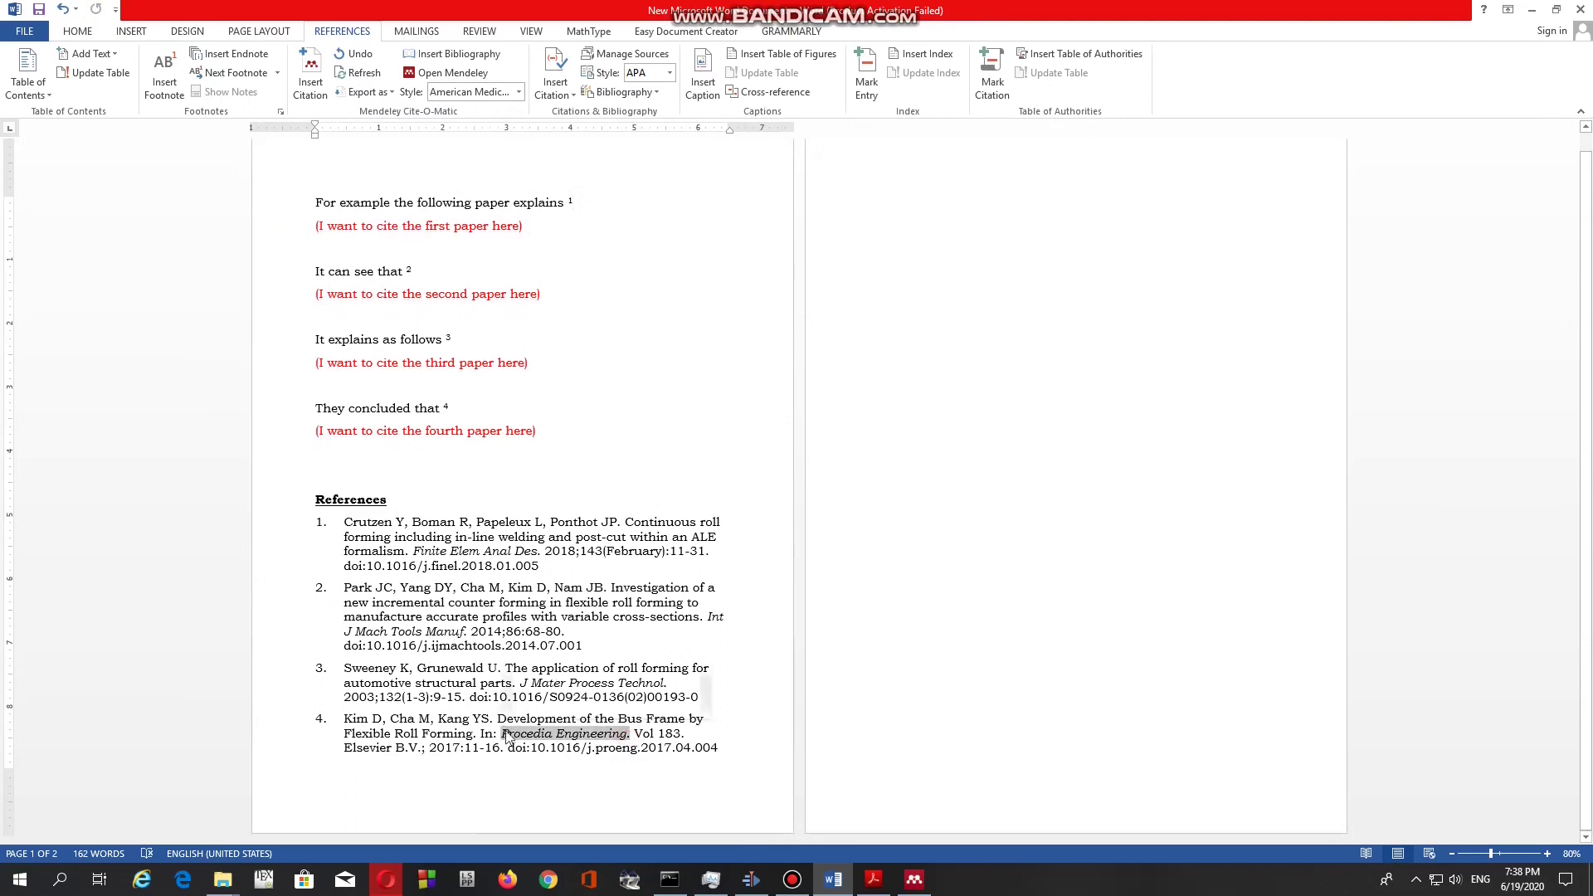
pyautogui.click(601, 706)
pyautogui.click(700, 748)
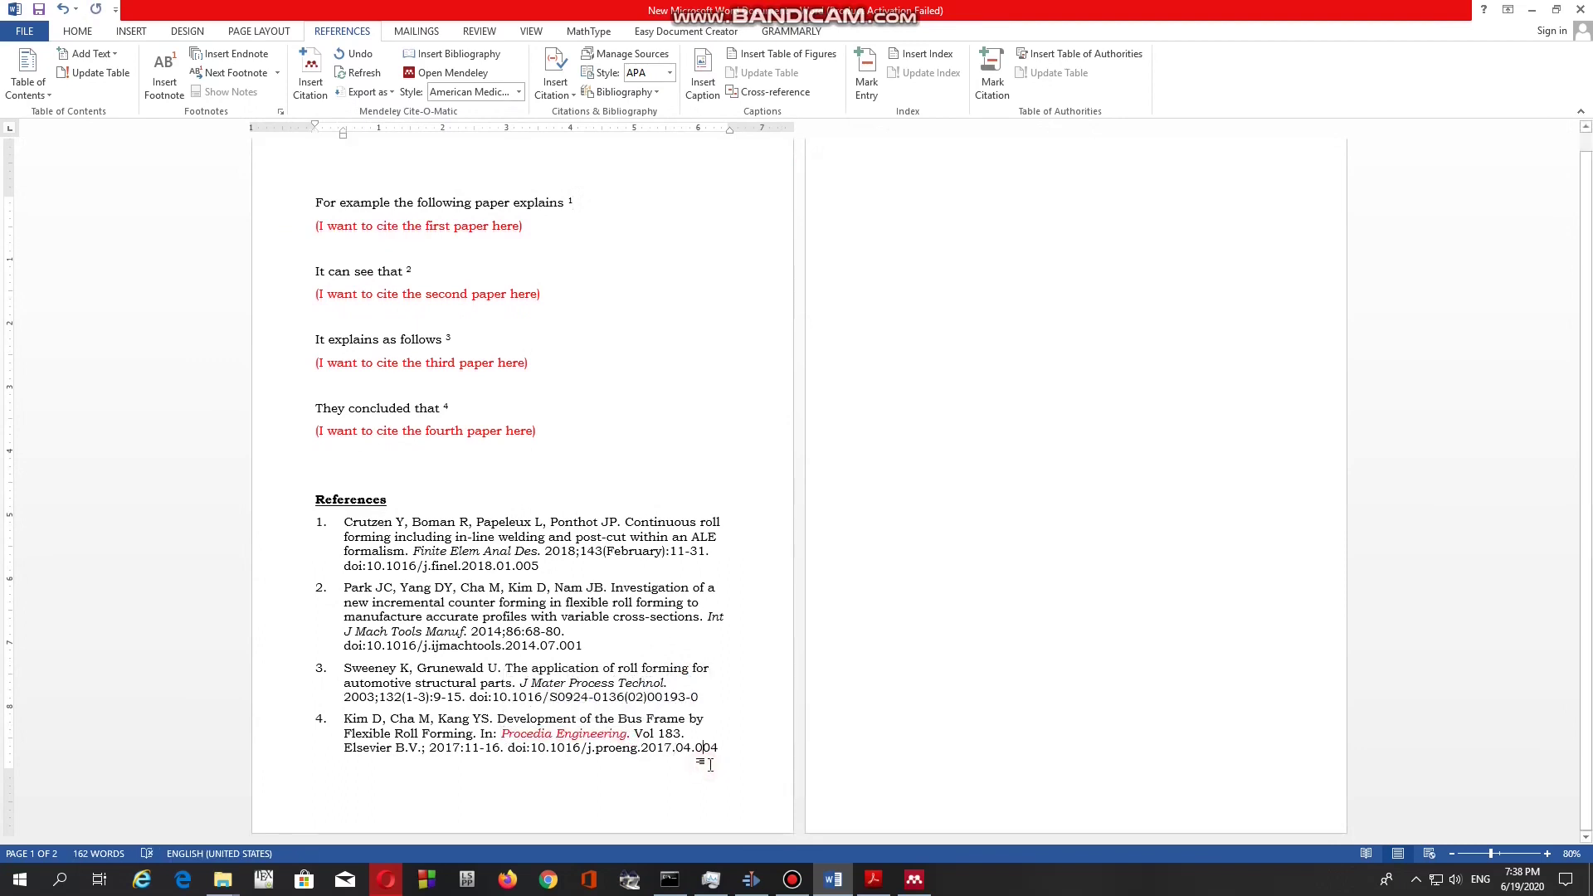
# - Delete the fourth reference entry and the citation number after "They concluded that"
pyautogui.moveTo(733, 750); pyautogui.dragTo(343, 719)
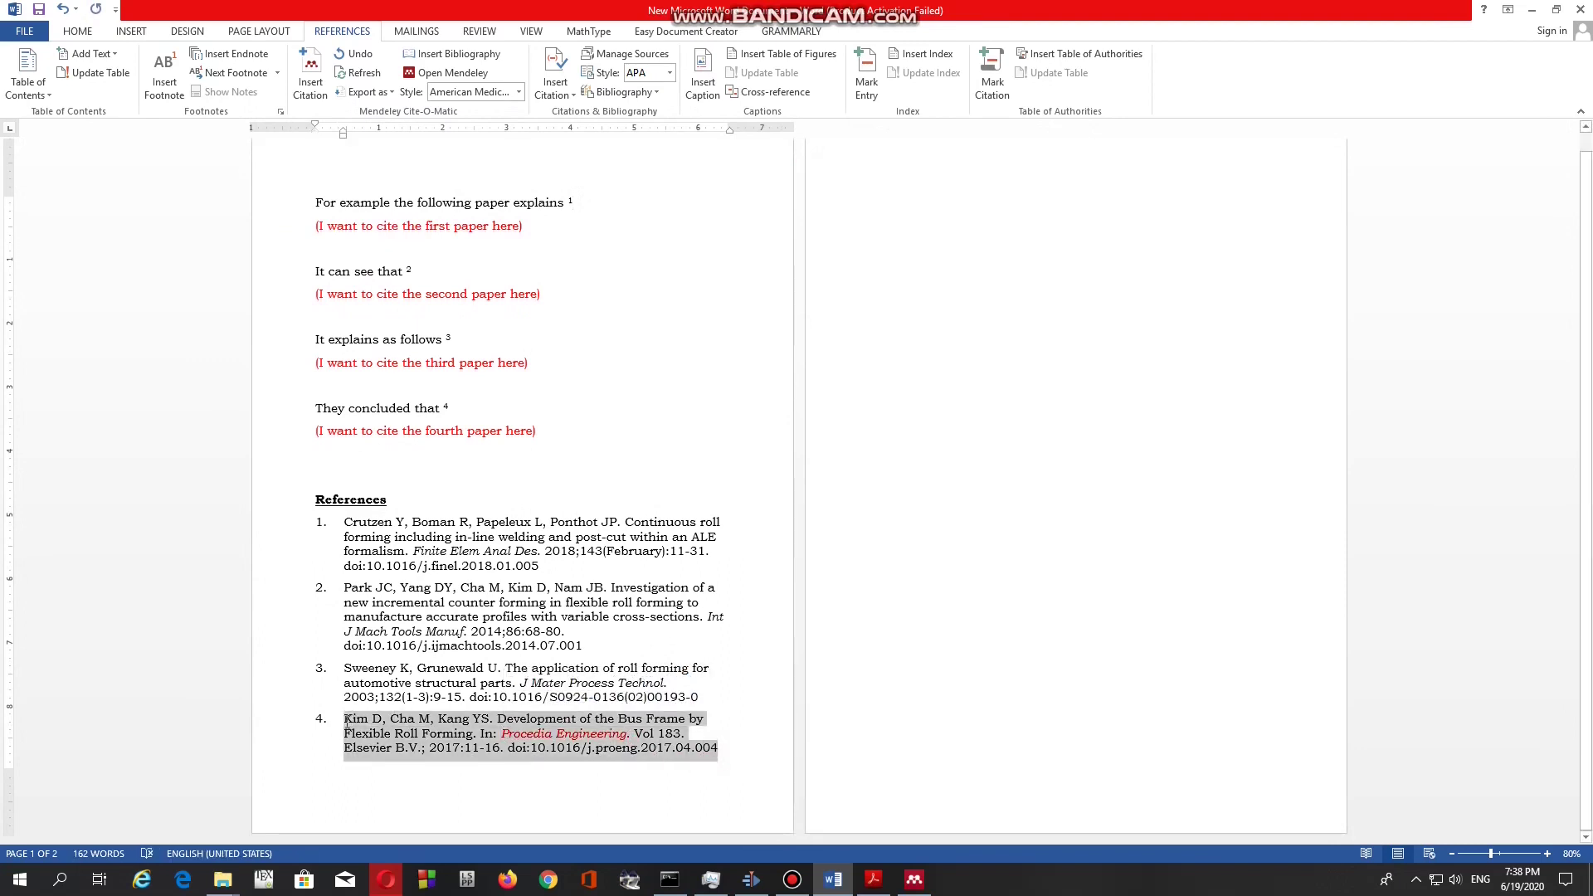
pyautogui.click(724, 747)
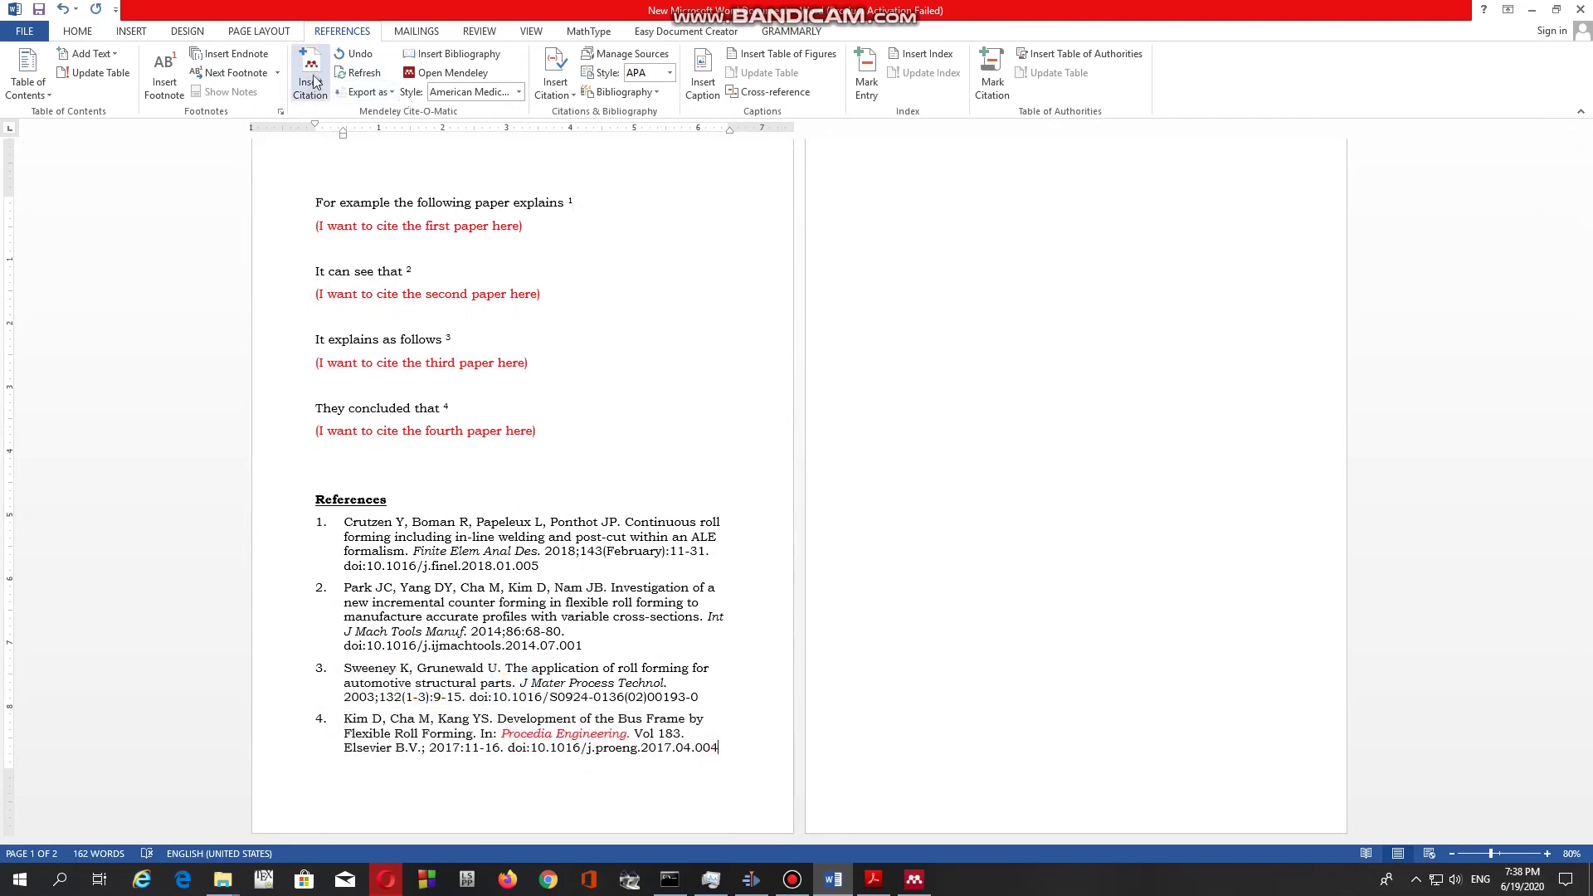
pyautogui.moveTo(738, 747); pyautogui.dragTo(328, 721)
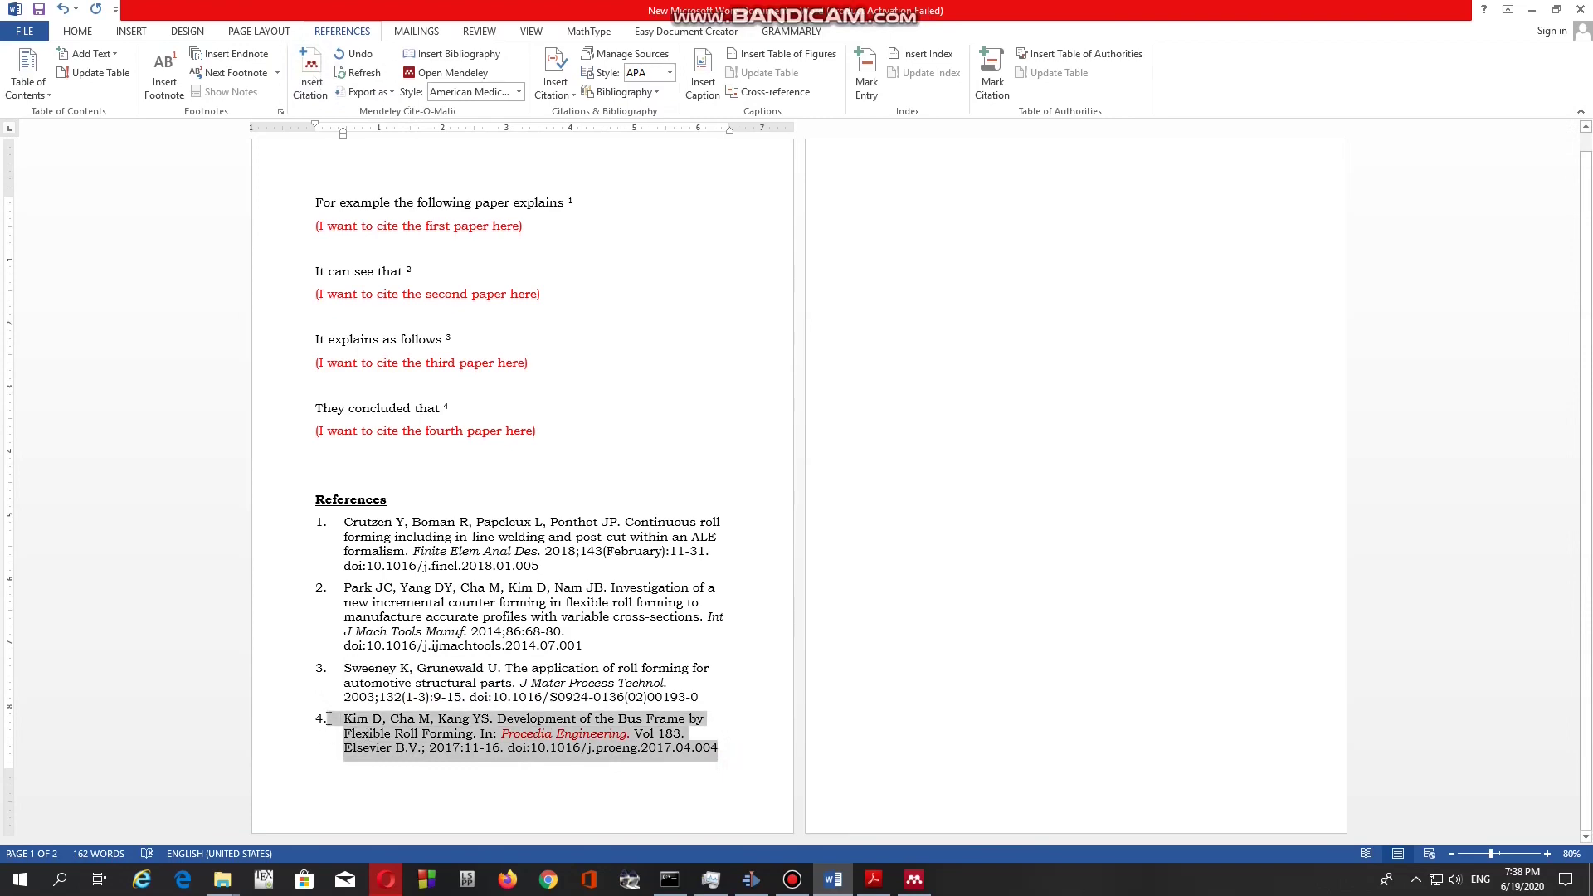
pyautogui.press('Delete')
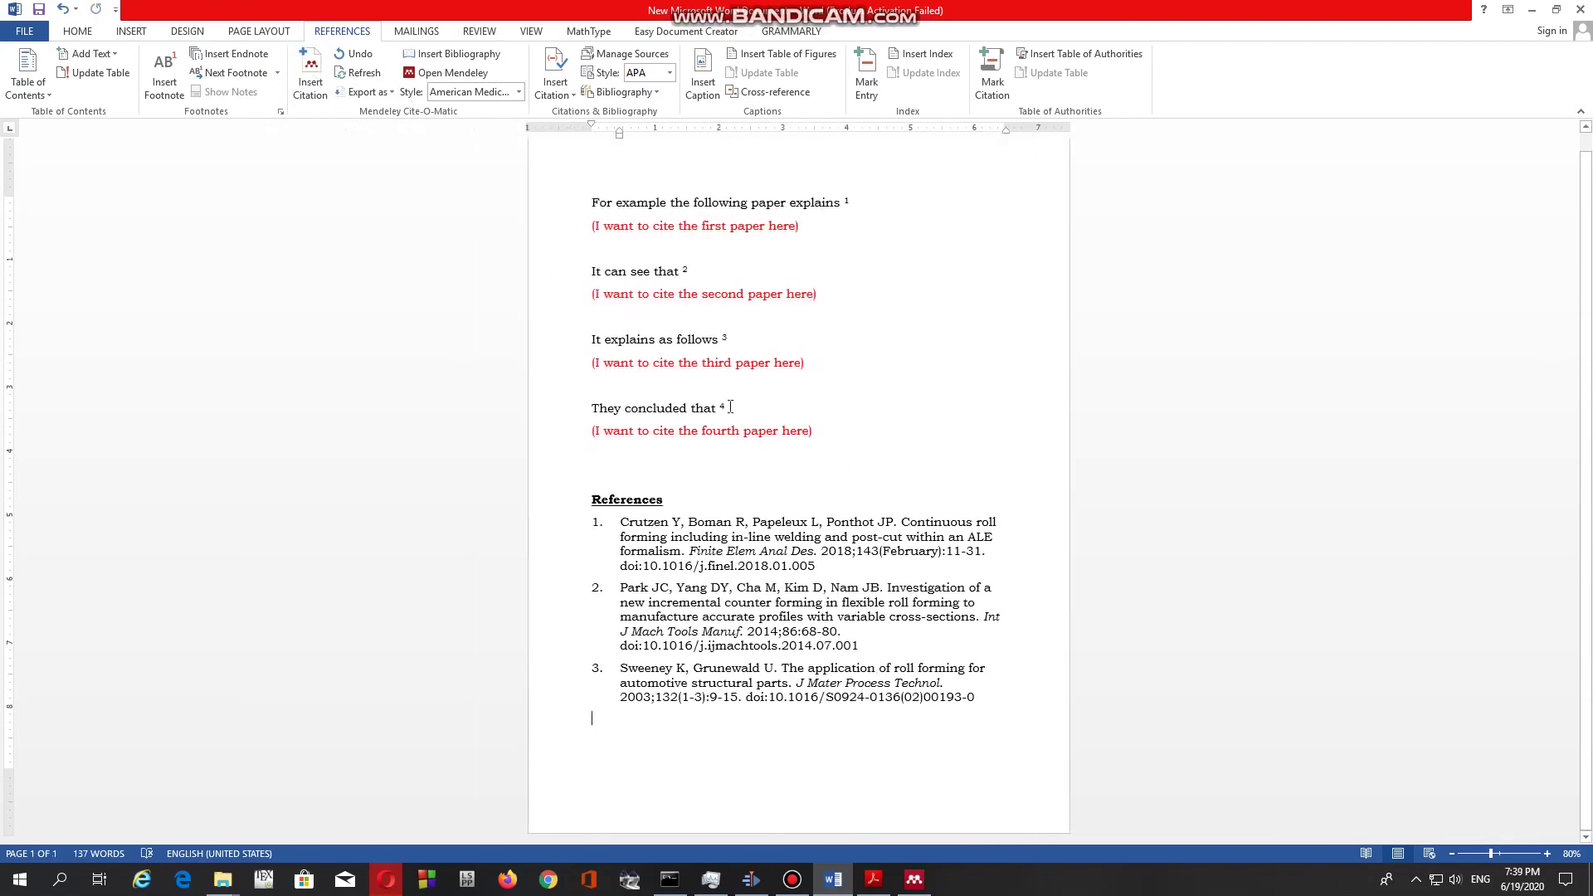
pyautogui.press('BackSpace')
# - Change the type of "Development of the Bus Frame by Flexible Roll Forming" to Conference Proceedings in Mendeley and cite it after "They concluded that"
pyautogui.click(312, 92)
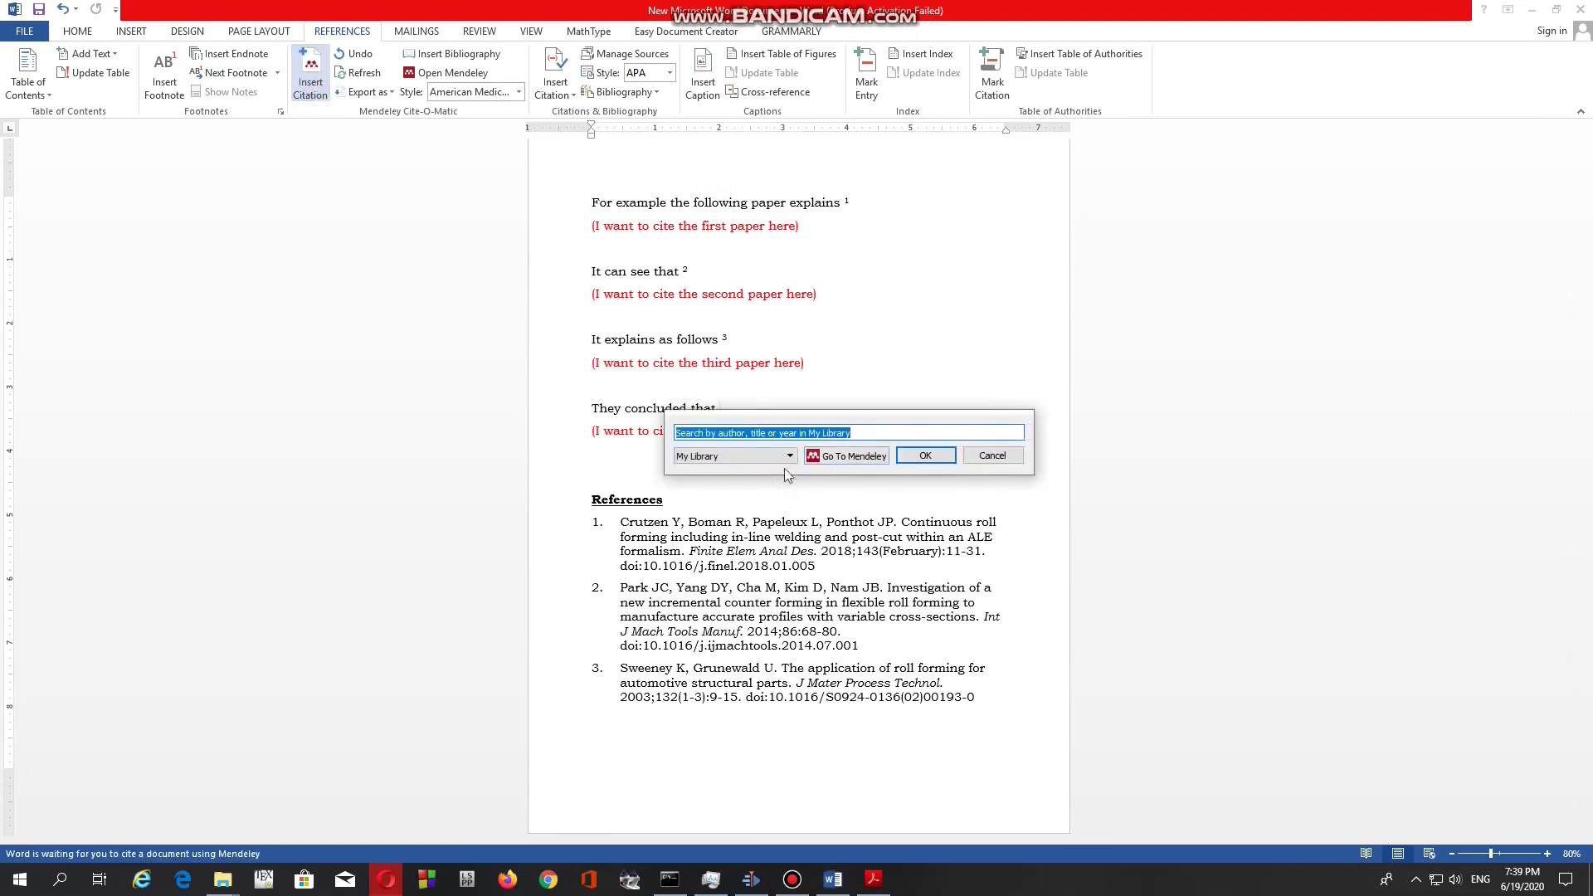
pyautogui.click(855, 456)
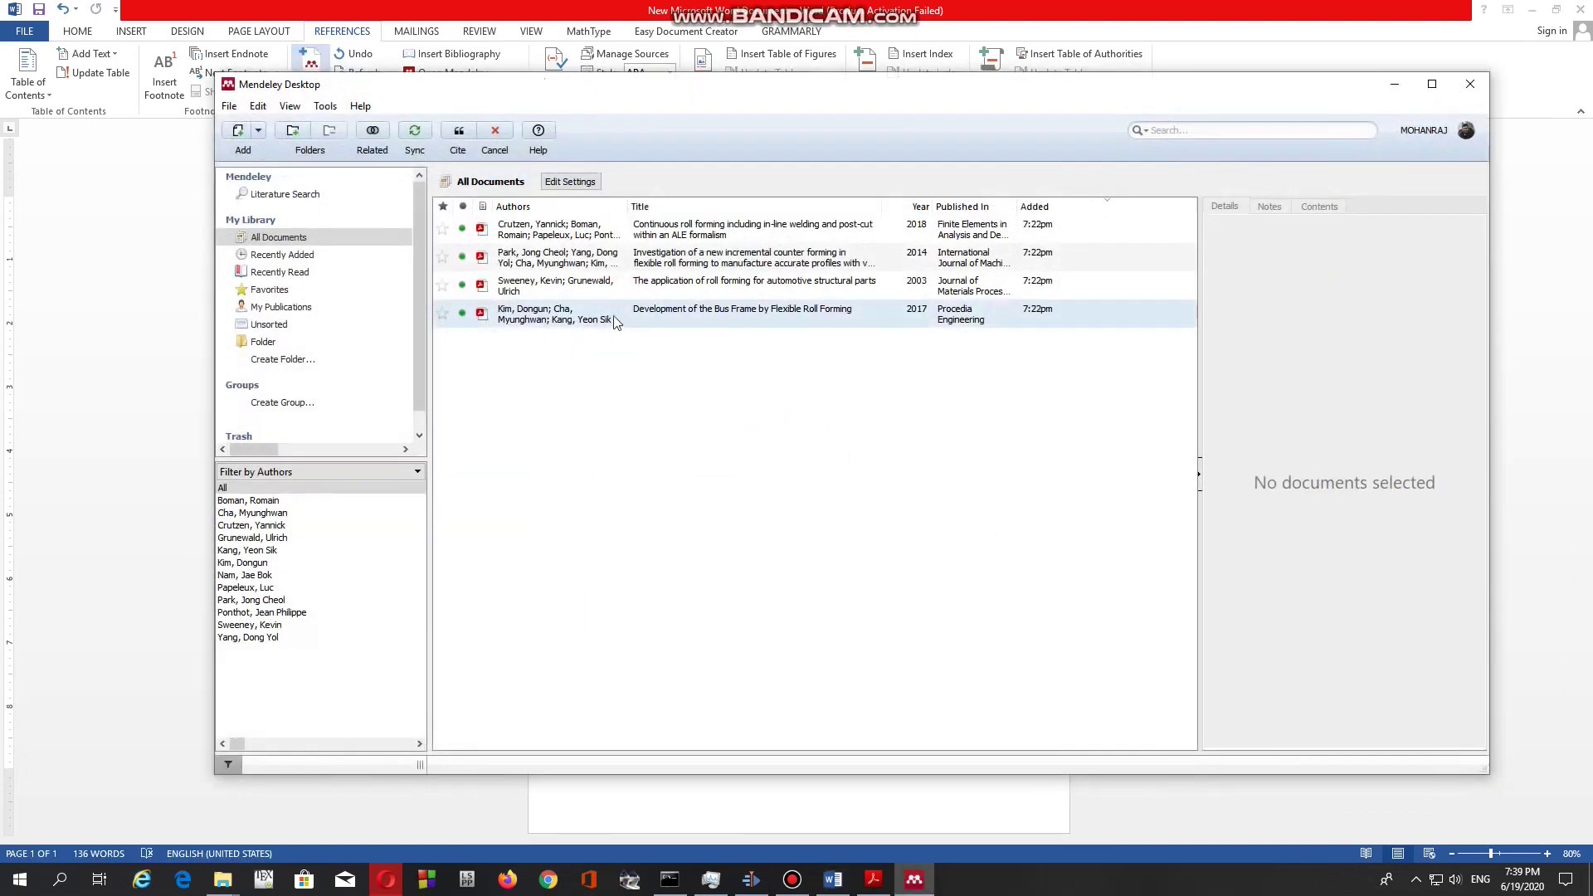
pyautogui.click(615, 323)
pyautogui.click(1274, 231)
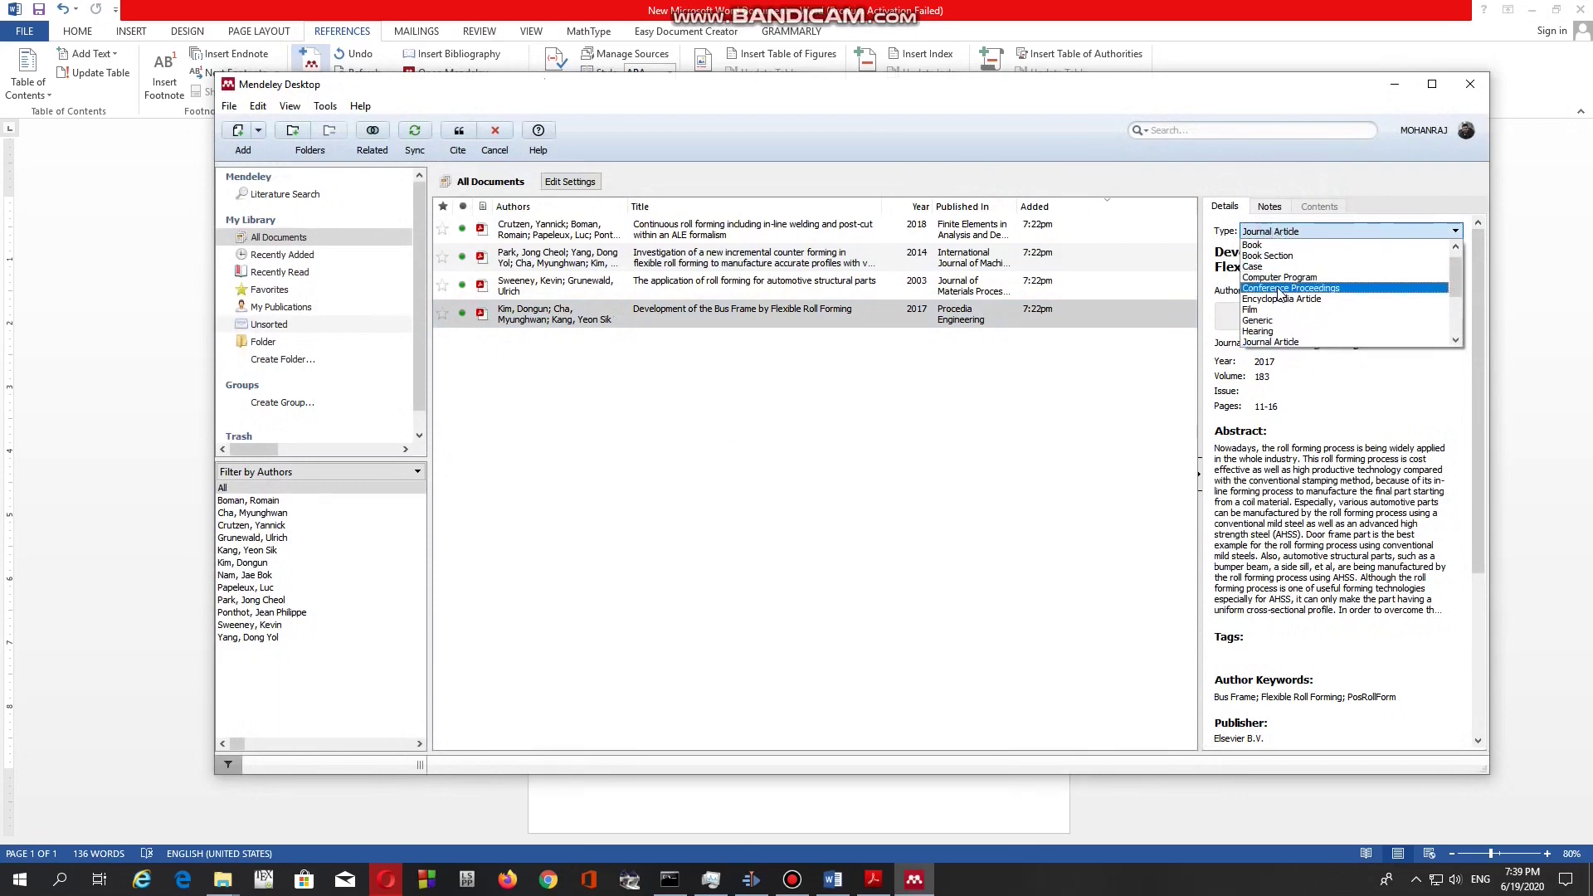
pyautogui.click(1281, 289)
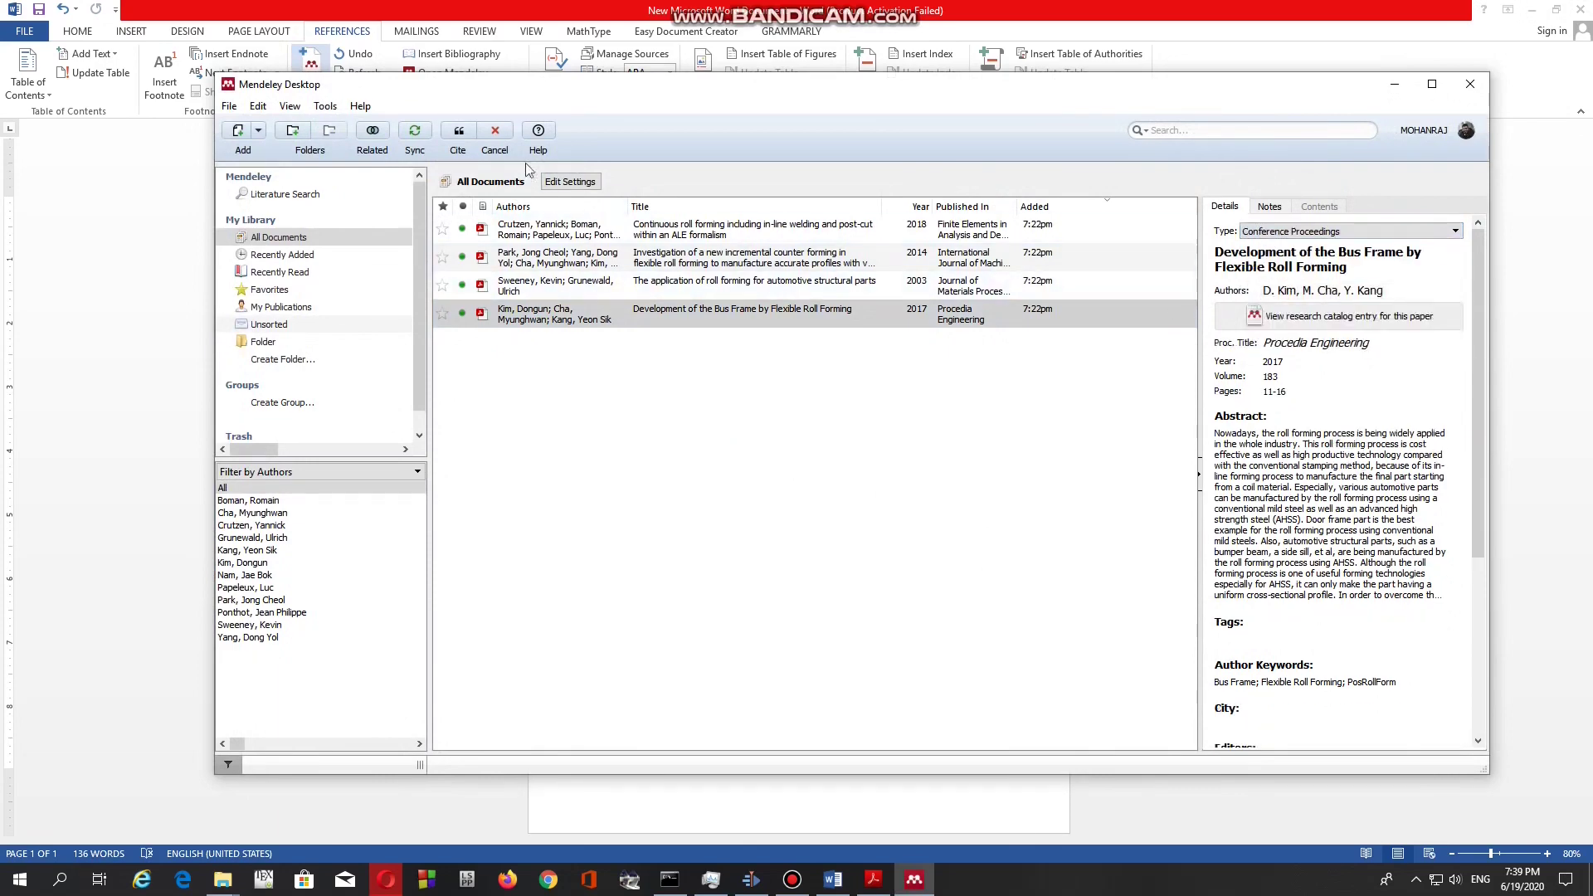
pyautogui.click(457, 135)
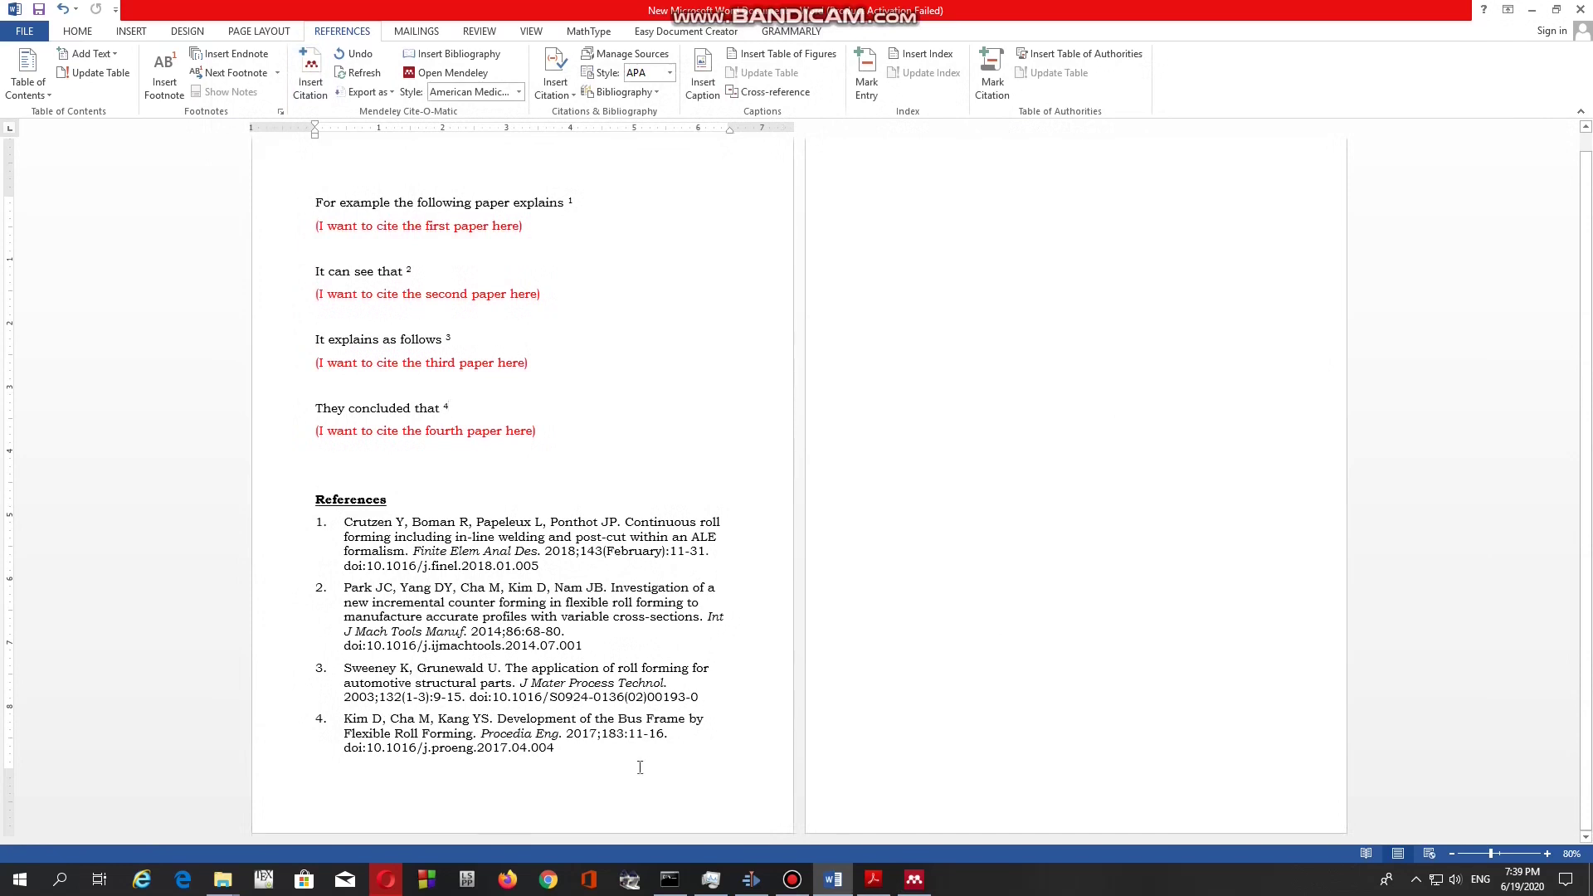
# - Delete the citation after "For example the following paper explains" and refresh the Mendeley citations and reference list
pyautogui.click(586, 754)
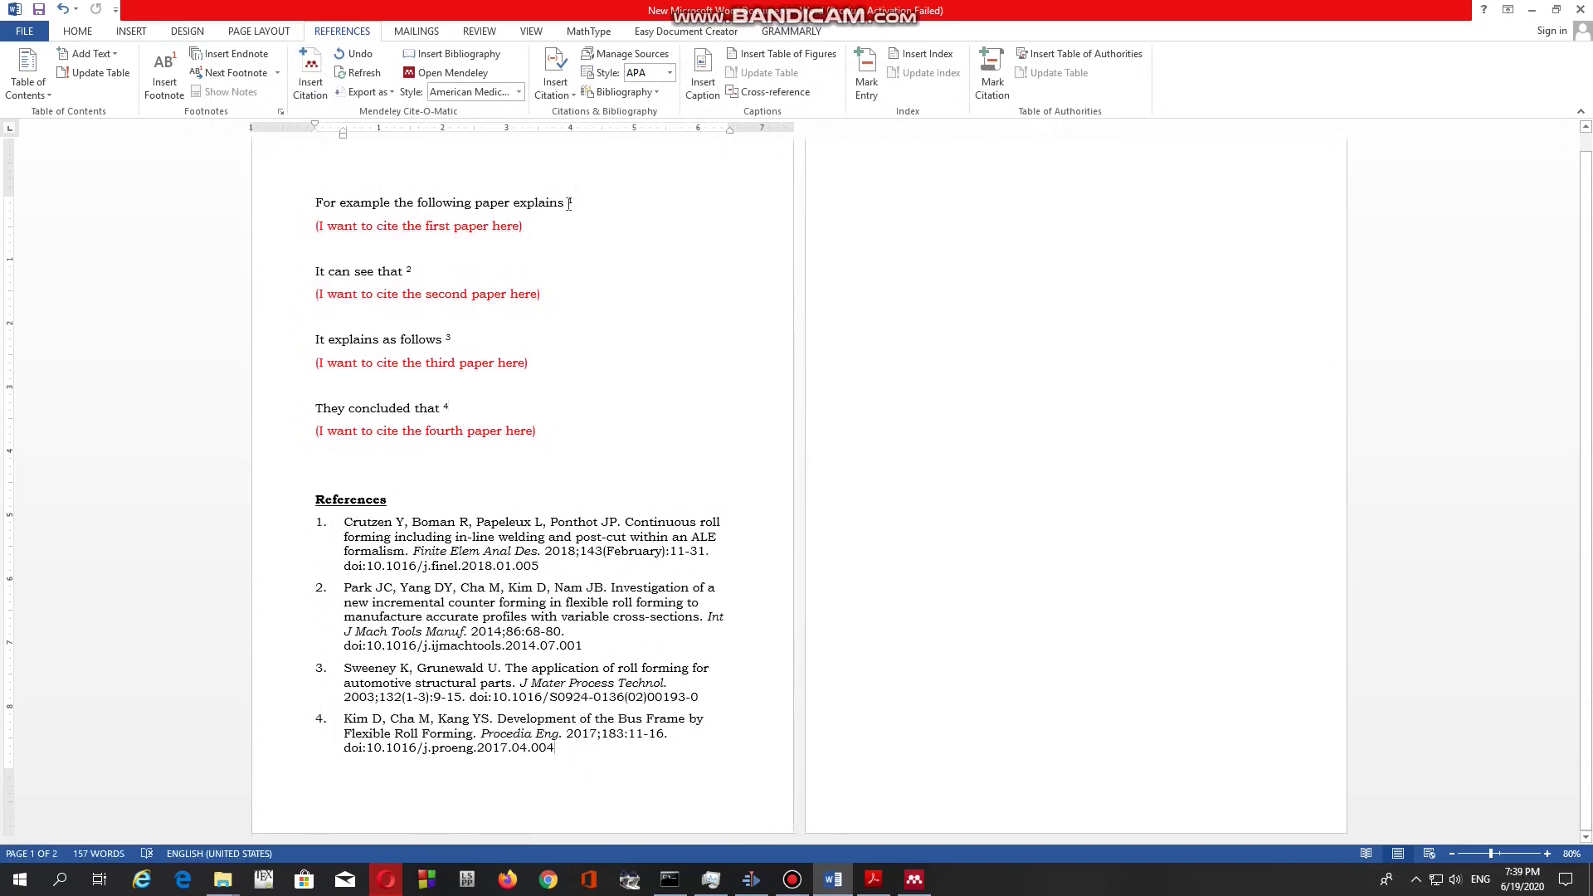
pyautogui.press('Delete')
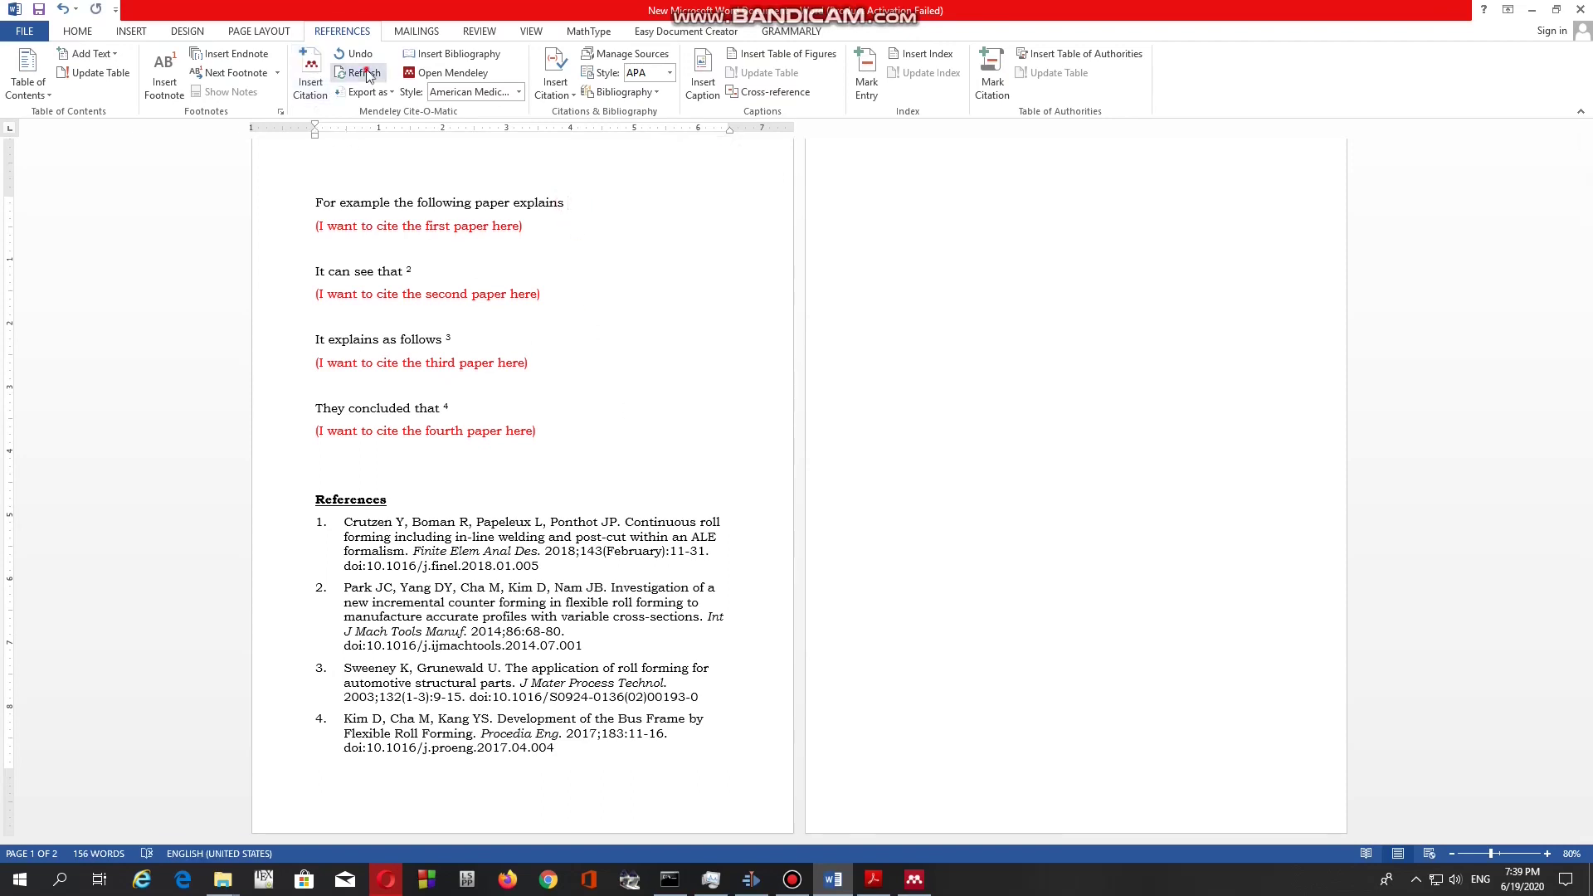
pyautogui.click(366, 75)
pyautogui.moveTo(622, 524); pyautogui.dragTo(1011, 718)
pyautogui.click(1004, 714)
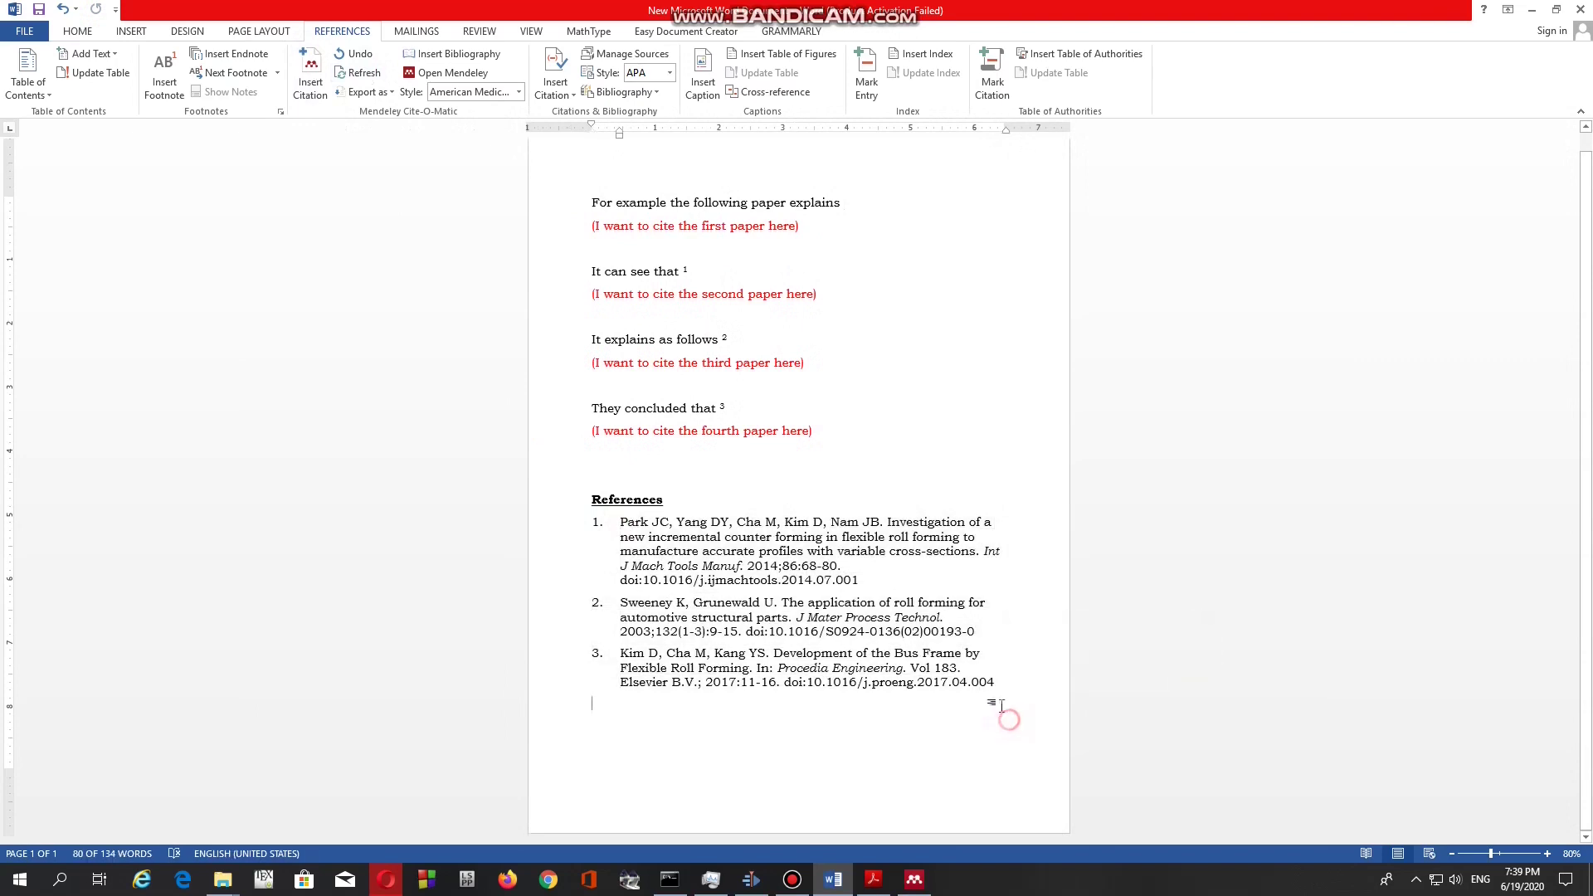
# - Delete the citation after "It explains as follows" and refresh the Mendeley citations and reference list
pyautogui.click(724, 341)
pyautogui.press('Delete')
pyautogui.click(358, 73)
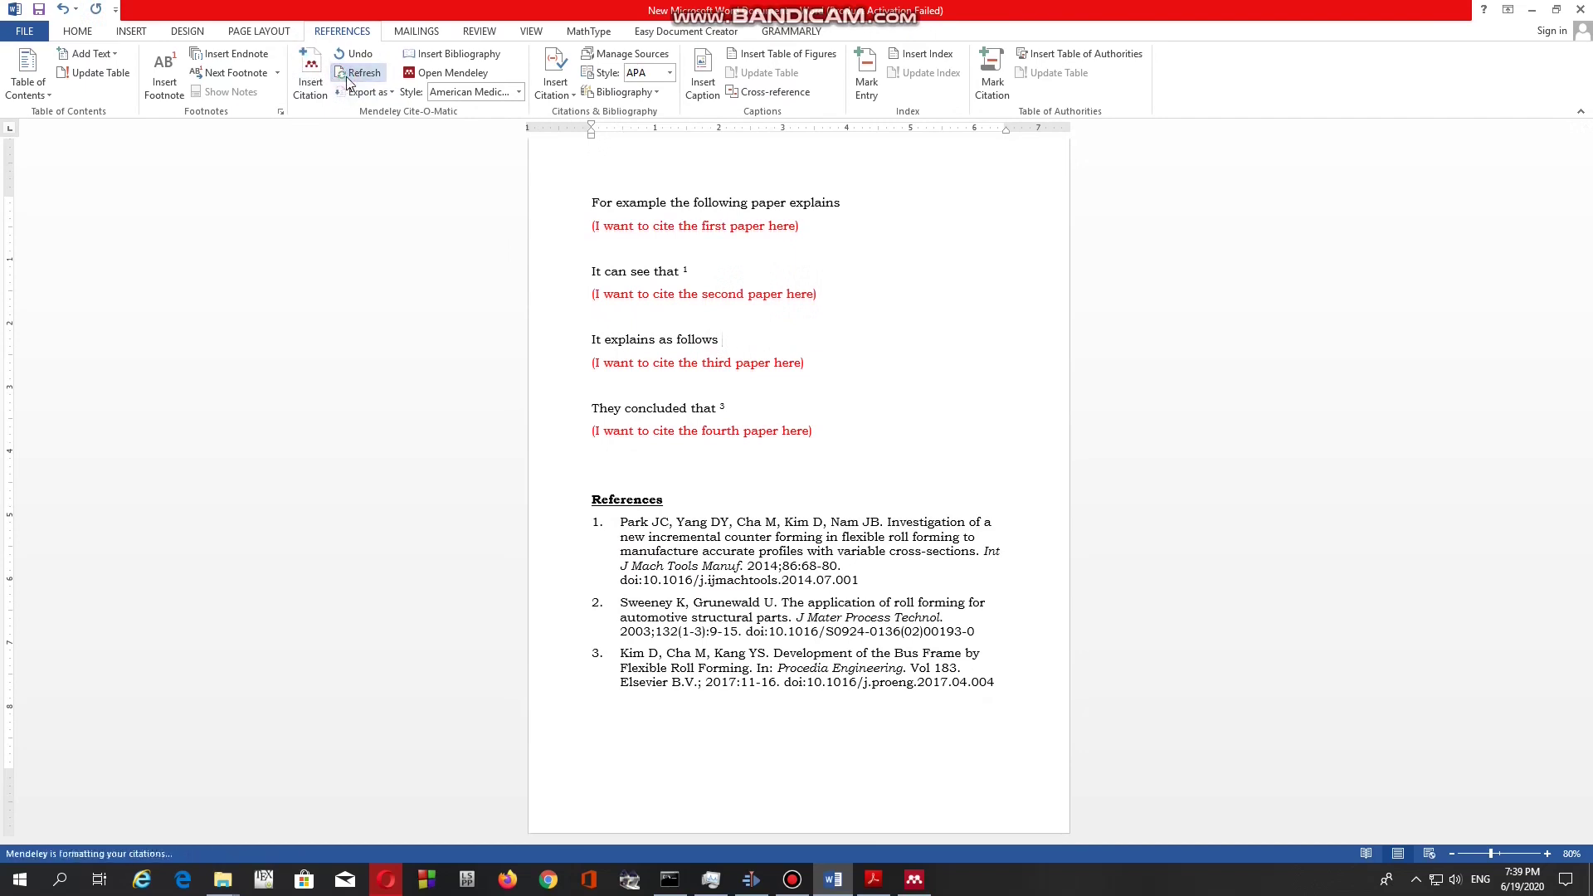
pyautogui.moveTo(1004, 635); pyautogui.dragTo(595, 521)
pyautogui.click(920, 579)
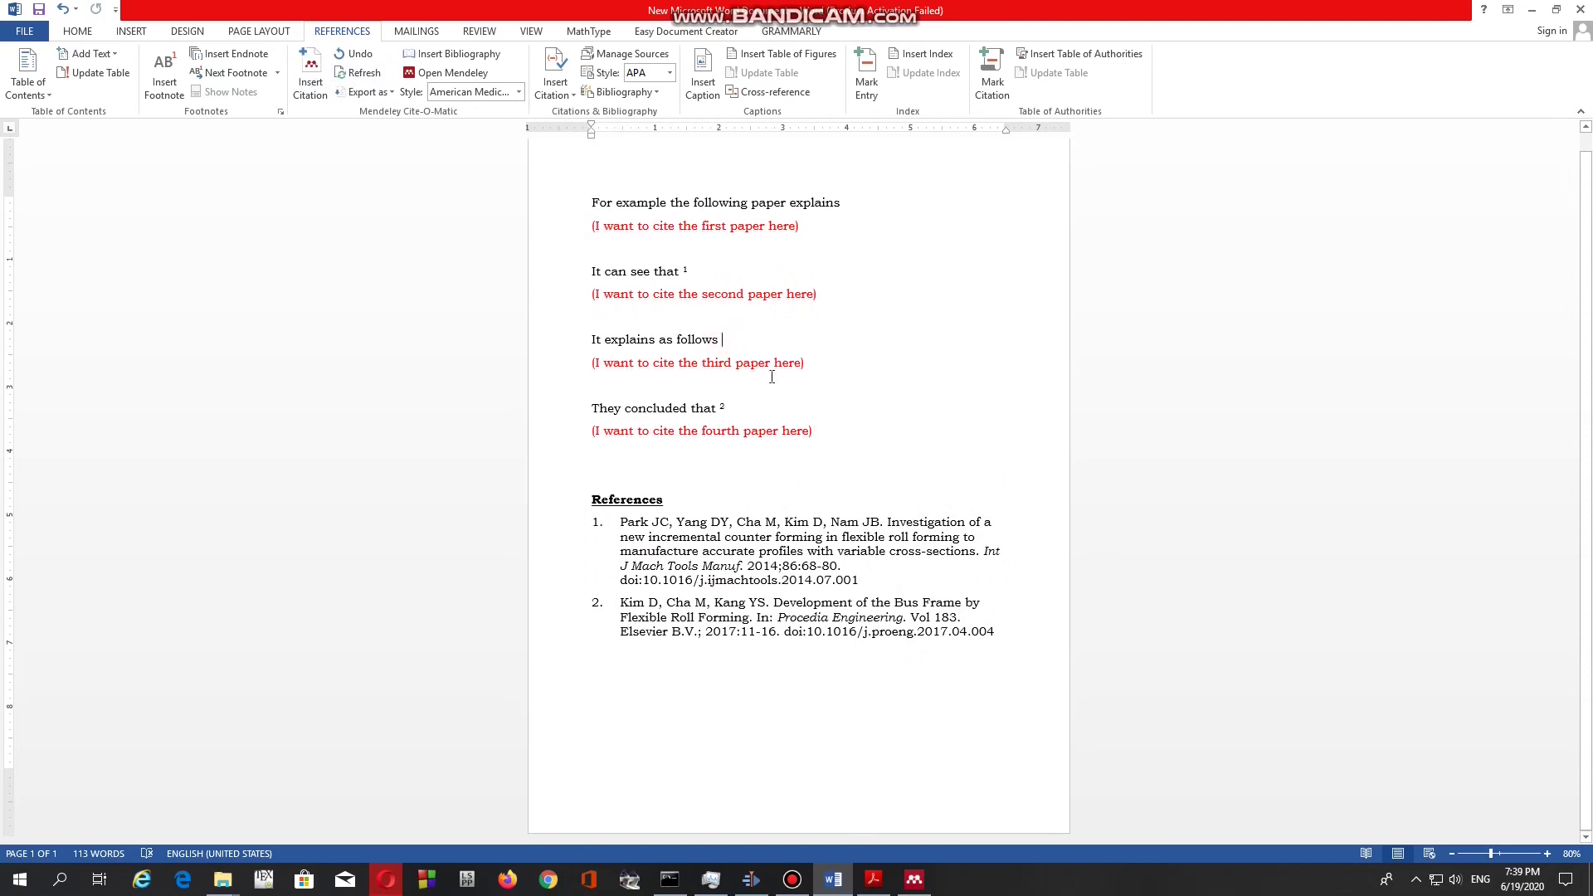
# - Start a new Mendeley citation after "It explains as follows" and open the Mendeley library to choose the paper
pyautogui.click(310, 73)
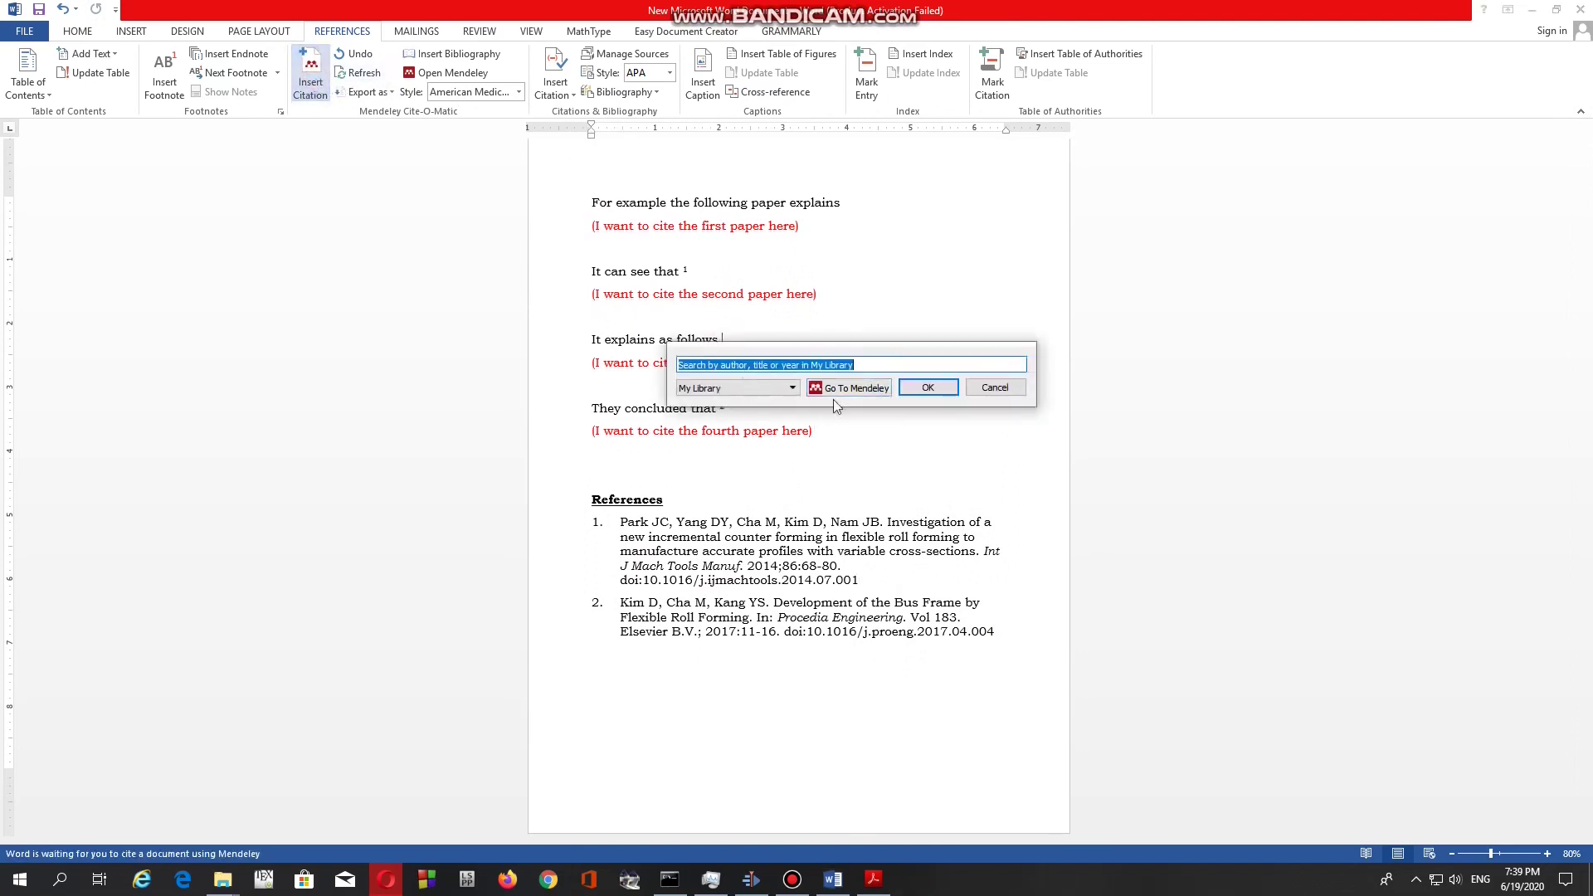
pyautogui.click(817, 397)
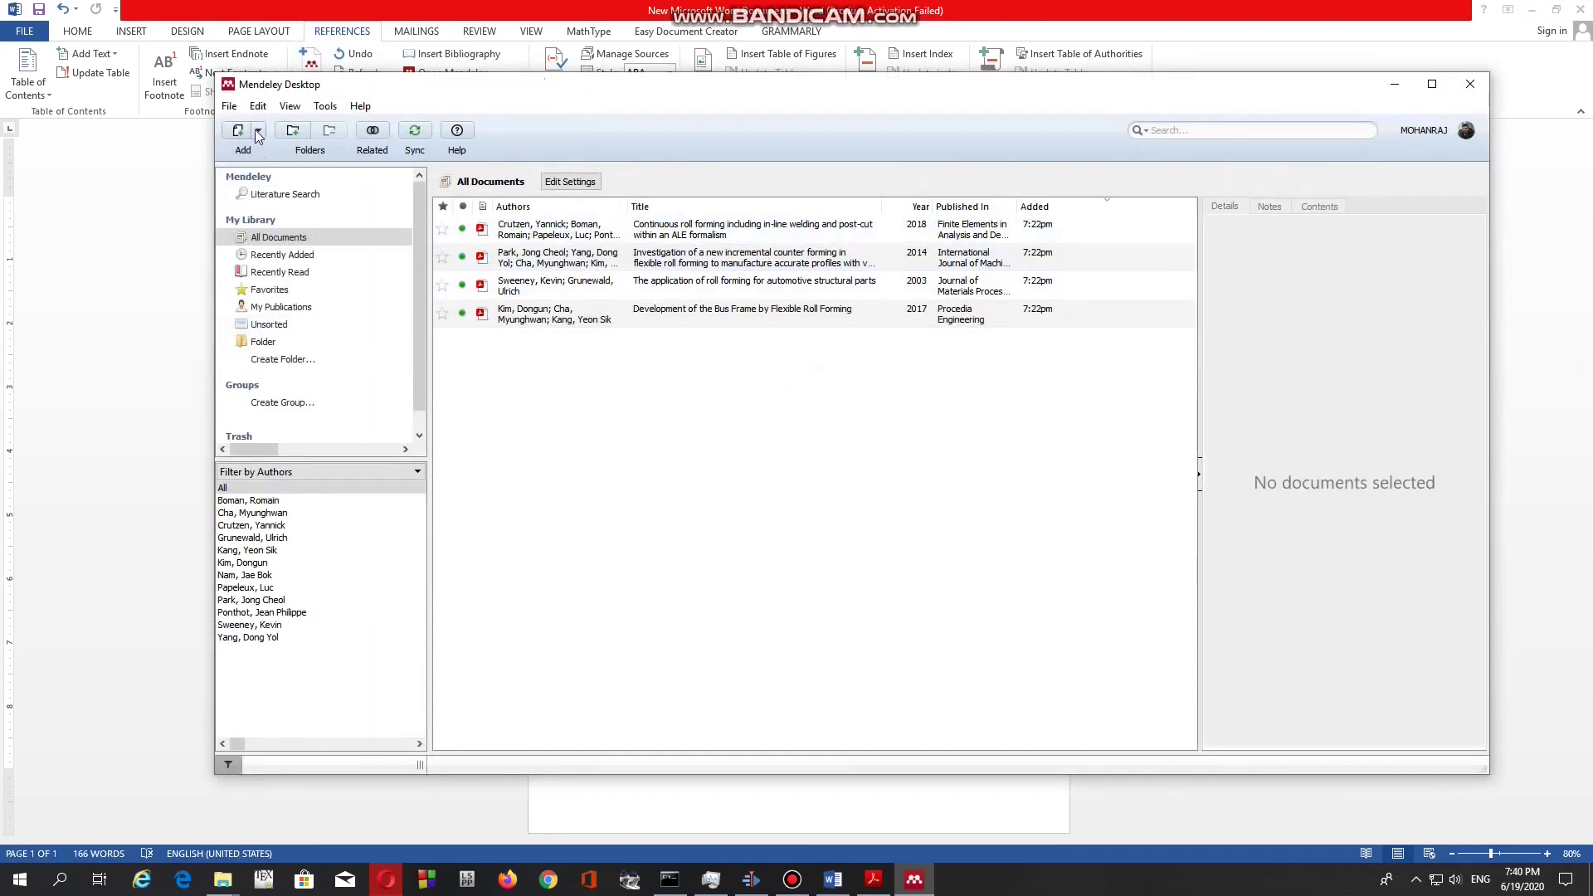
# - Open a blank manual document entry in Mendeley and enlarge its form so that more fields fit
pyautogui.click(259, 133)
pyautogui.click(272, 206)
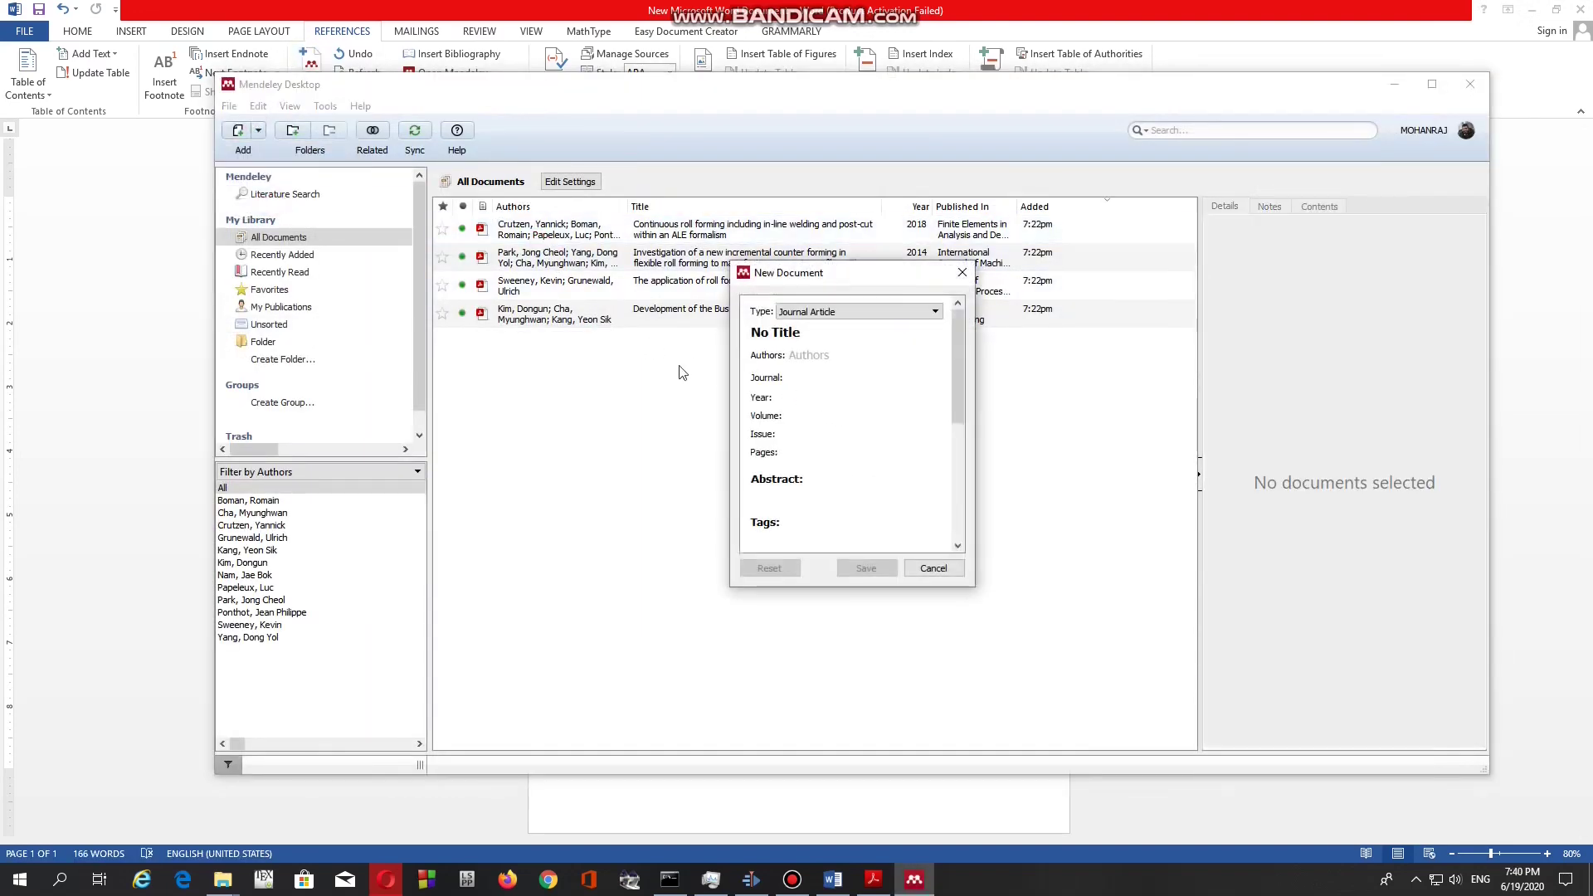
pyautogui.moveTo(784, 280); pyautogui.dragTo(643, 207)
pyautogui.moveTo(836, 512); pyautogui.dragTo(1158, 740)
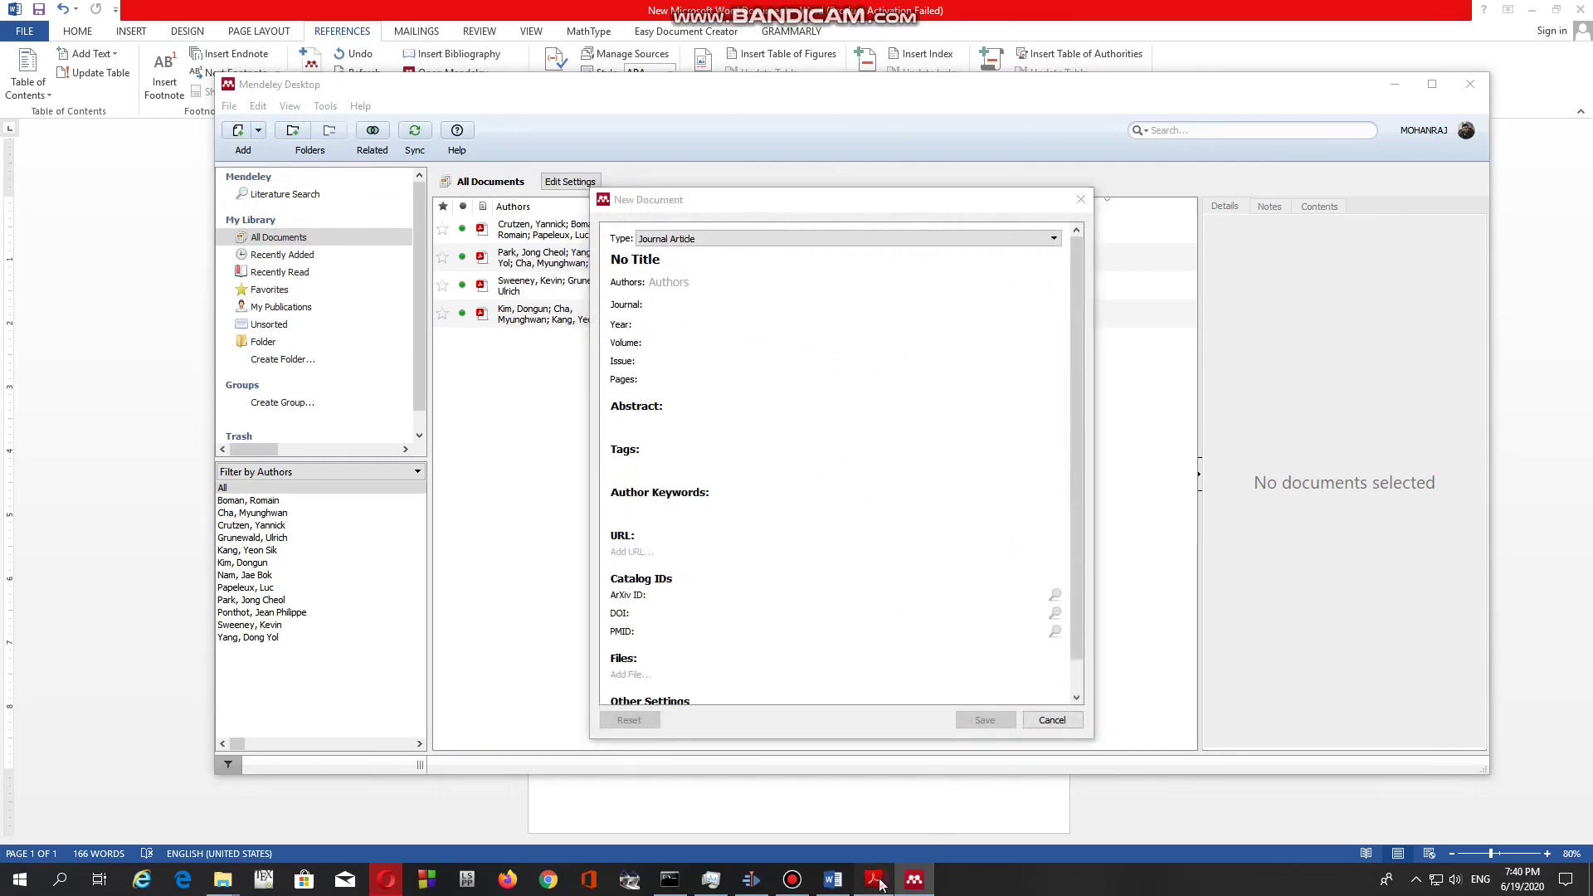
# - Switch to the roll forming paper in Adobe Acrobat Reader and copy its title from the first page
pyautogui.click(874, 880)
pyautogui.moveTo(441, 449); pyautogui.dragTo(1169, 470)
pyautogui.rightClick(1171, 476)
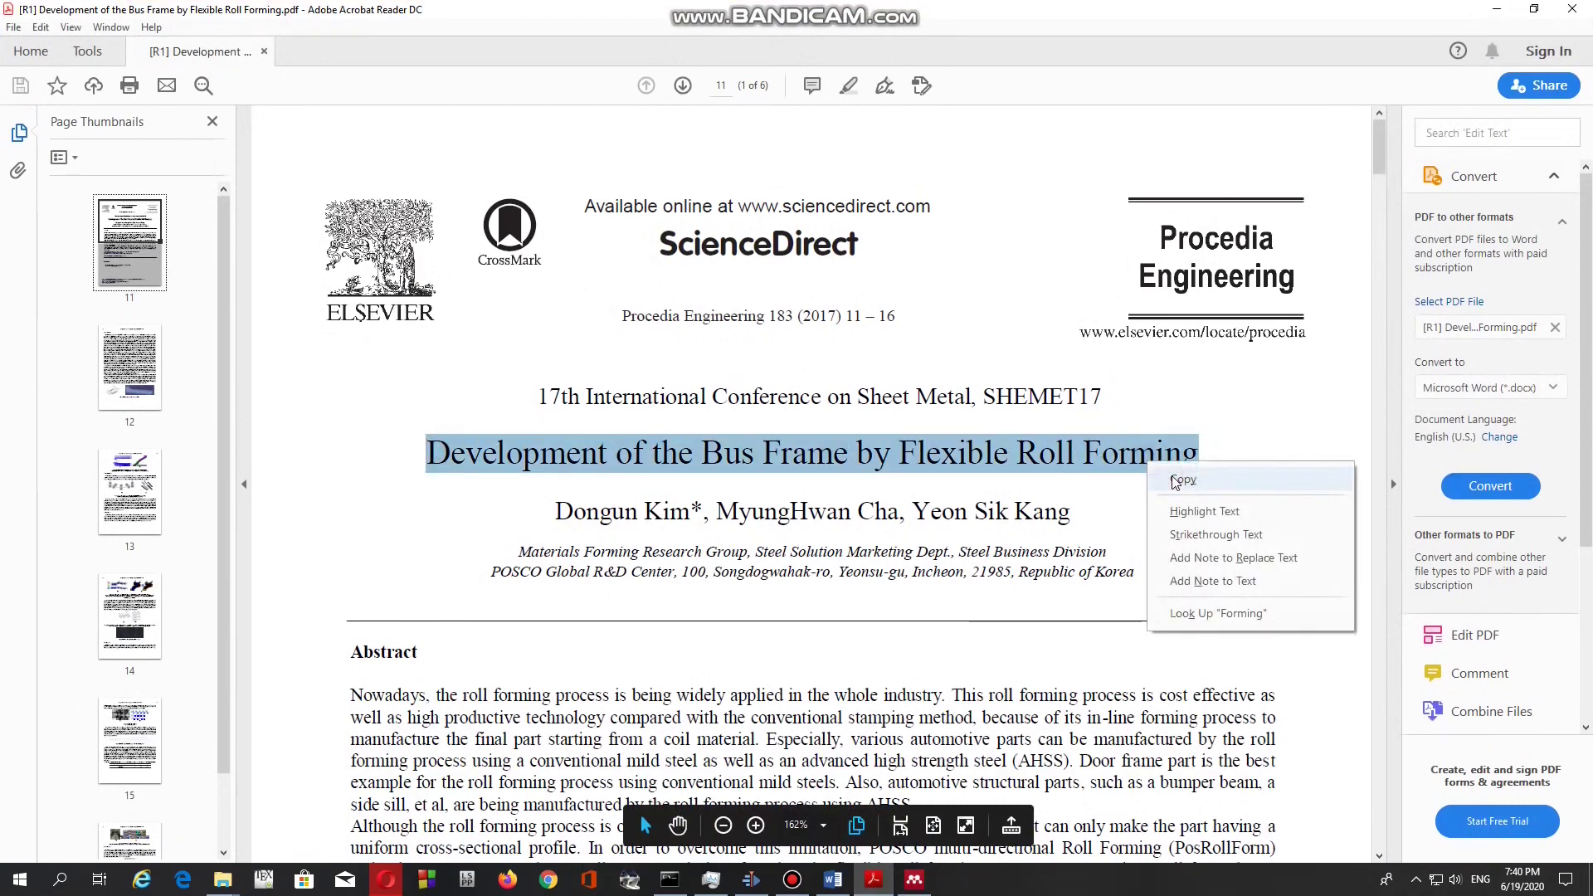
pyautogui.click(1179, 480)
# - Back in Mendeley, replace the new document's title placeholder with the copied title "Development of the Bus Frame by Flexible Roll Forming"
pyautogui.click(915, 879)
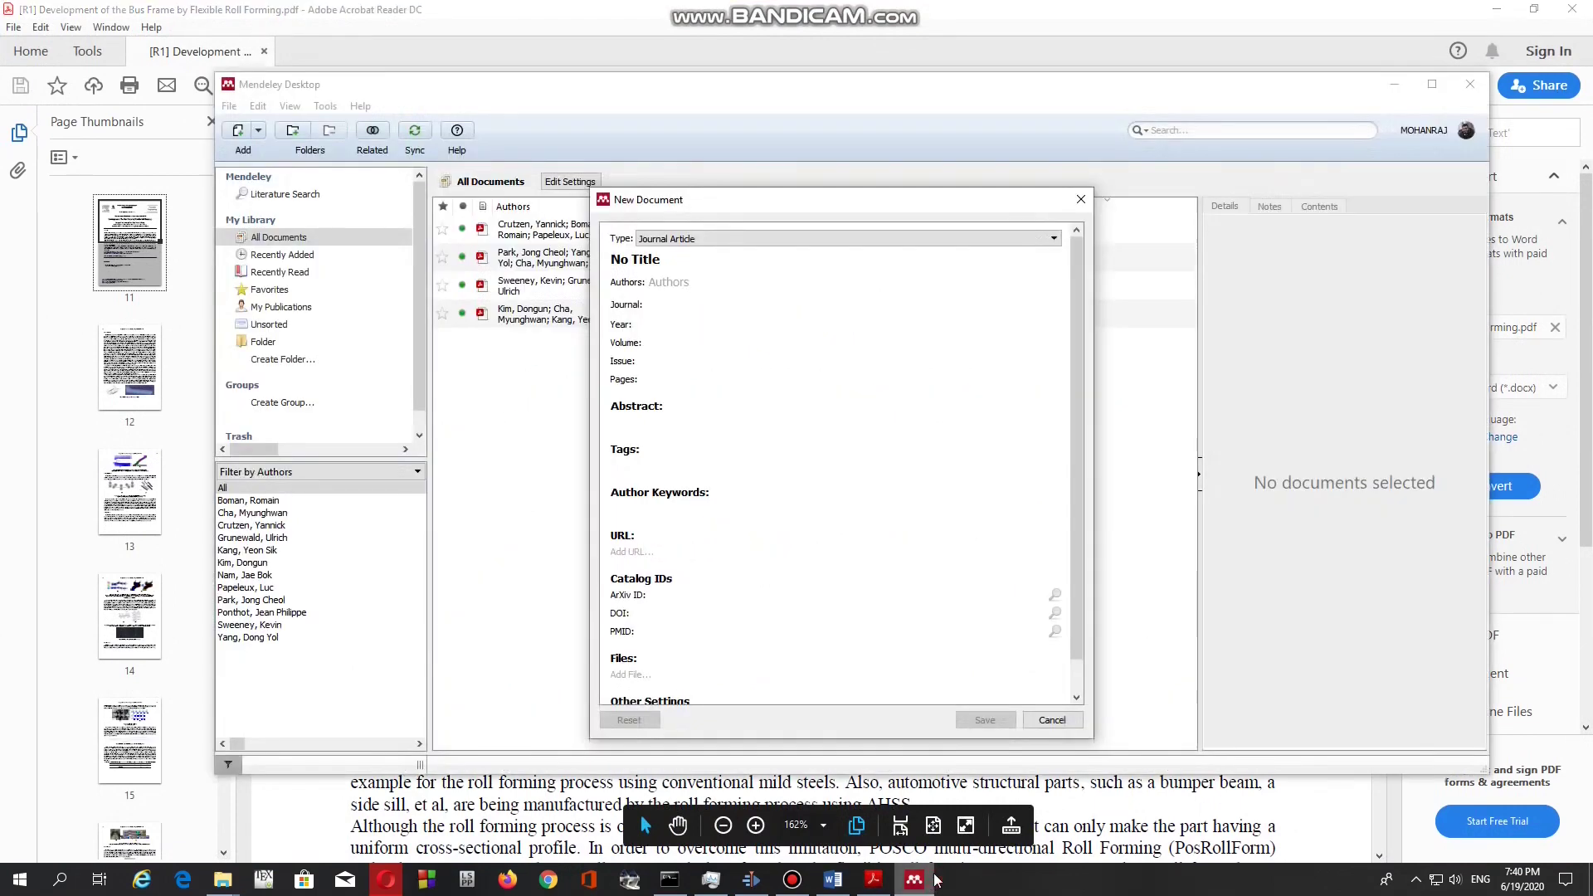
pyautogui.click(663, 307)
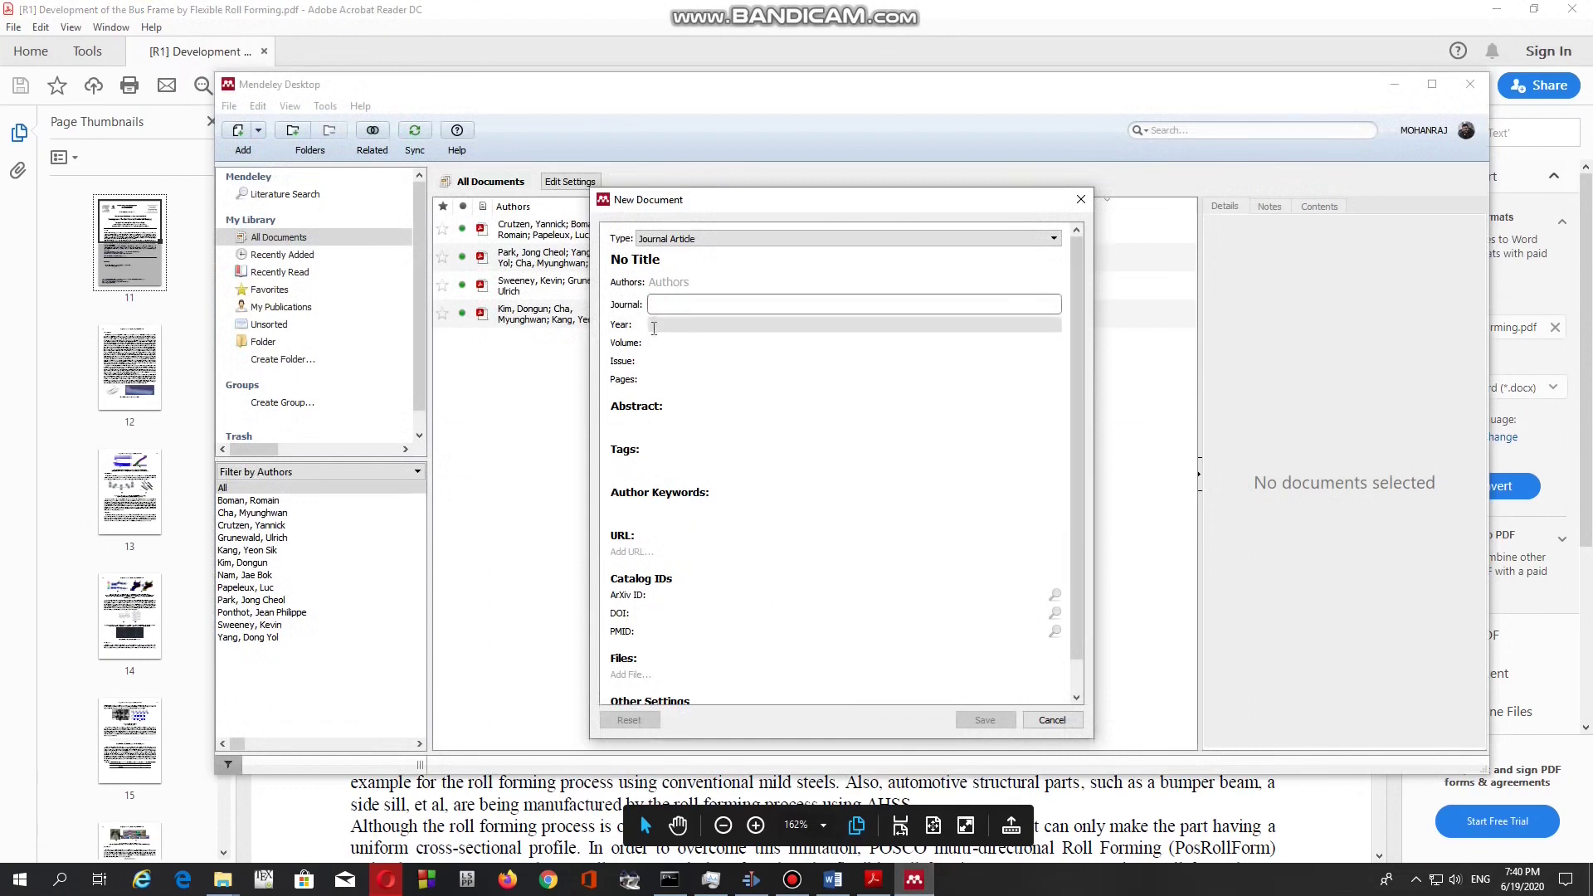
pyautogui.click(681, 283)
pyautogui.click(772, 258)
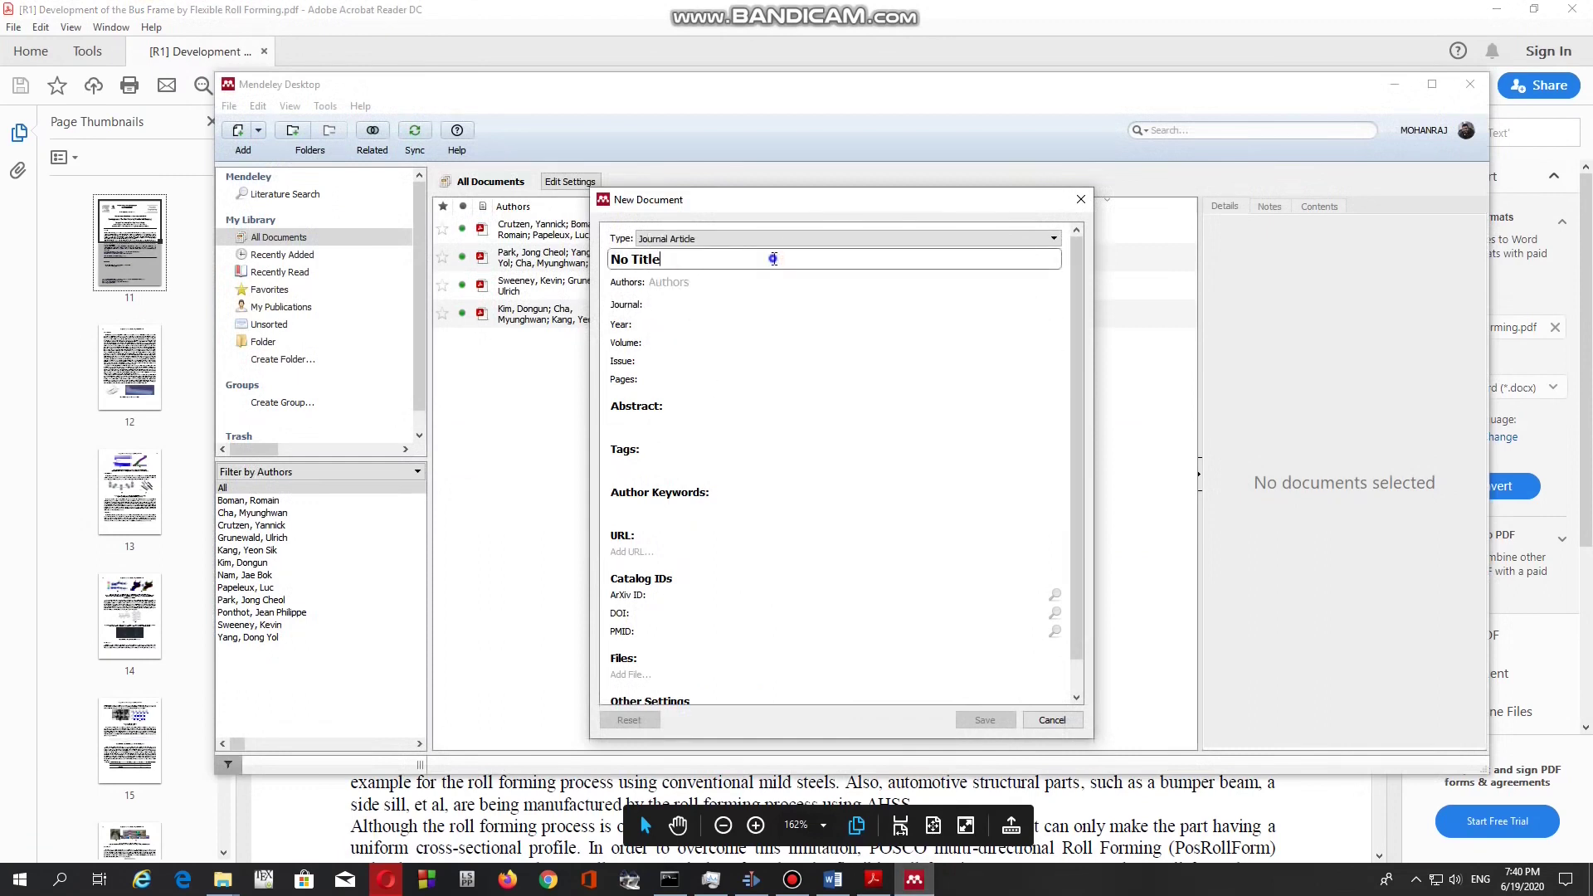
pyautogui.rightClick(771, 259)
pyautogui.click(664, 266)
pyautogui.rightClick(673, 259)
pyautogui.click(668, 261)
pyautogui.press('BackSpace')
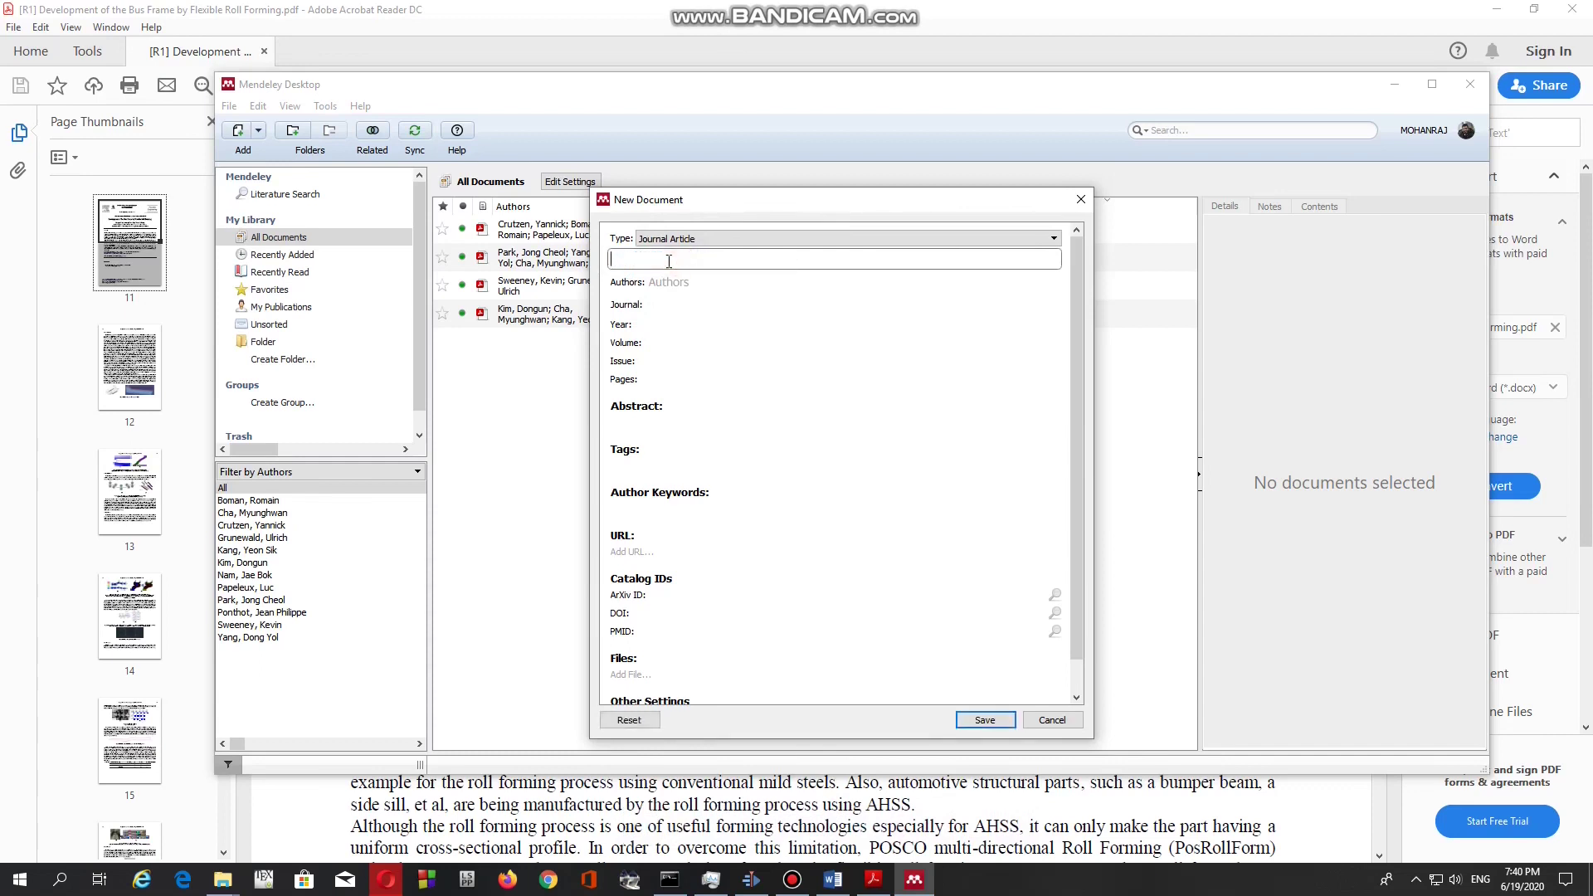
pyautogui.rightClick(669, 262)
pyautogui.click(729, 348)
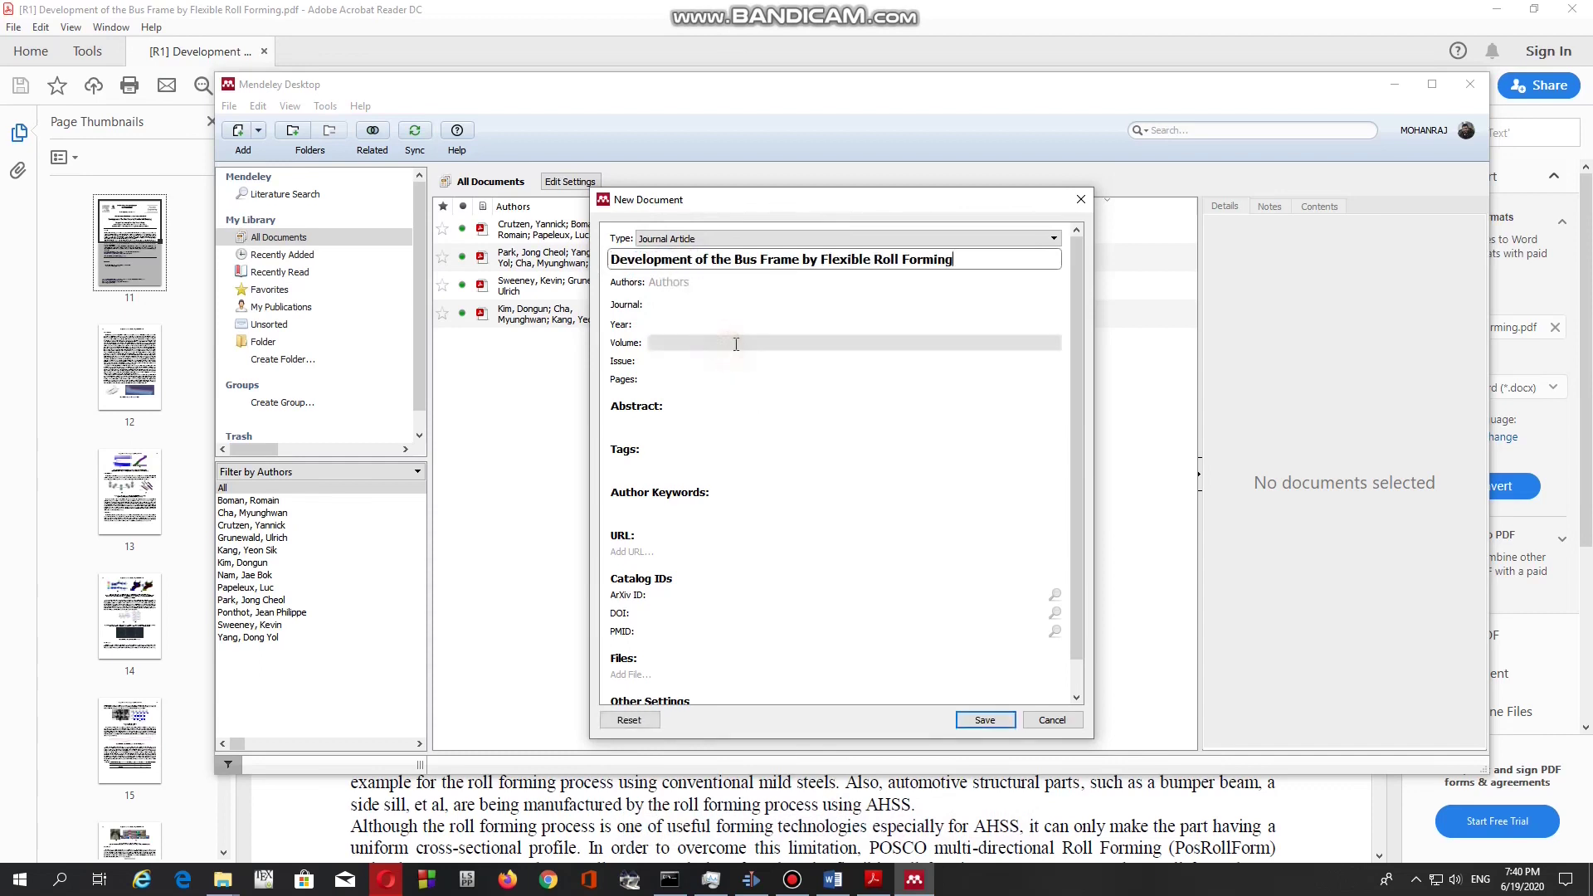
# - Copy the author line under the title in the PDF and paste it into the new document's Authors field
pyautogui.click(685, 283)
pyautogui.click(867, 886)
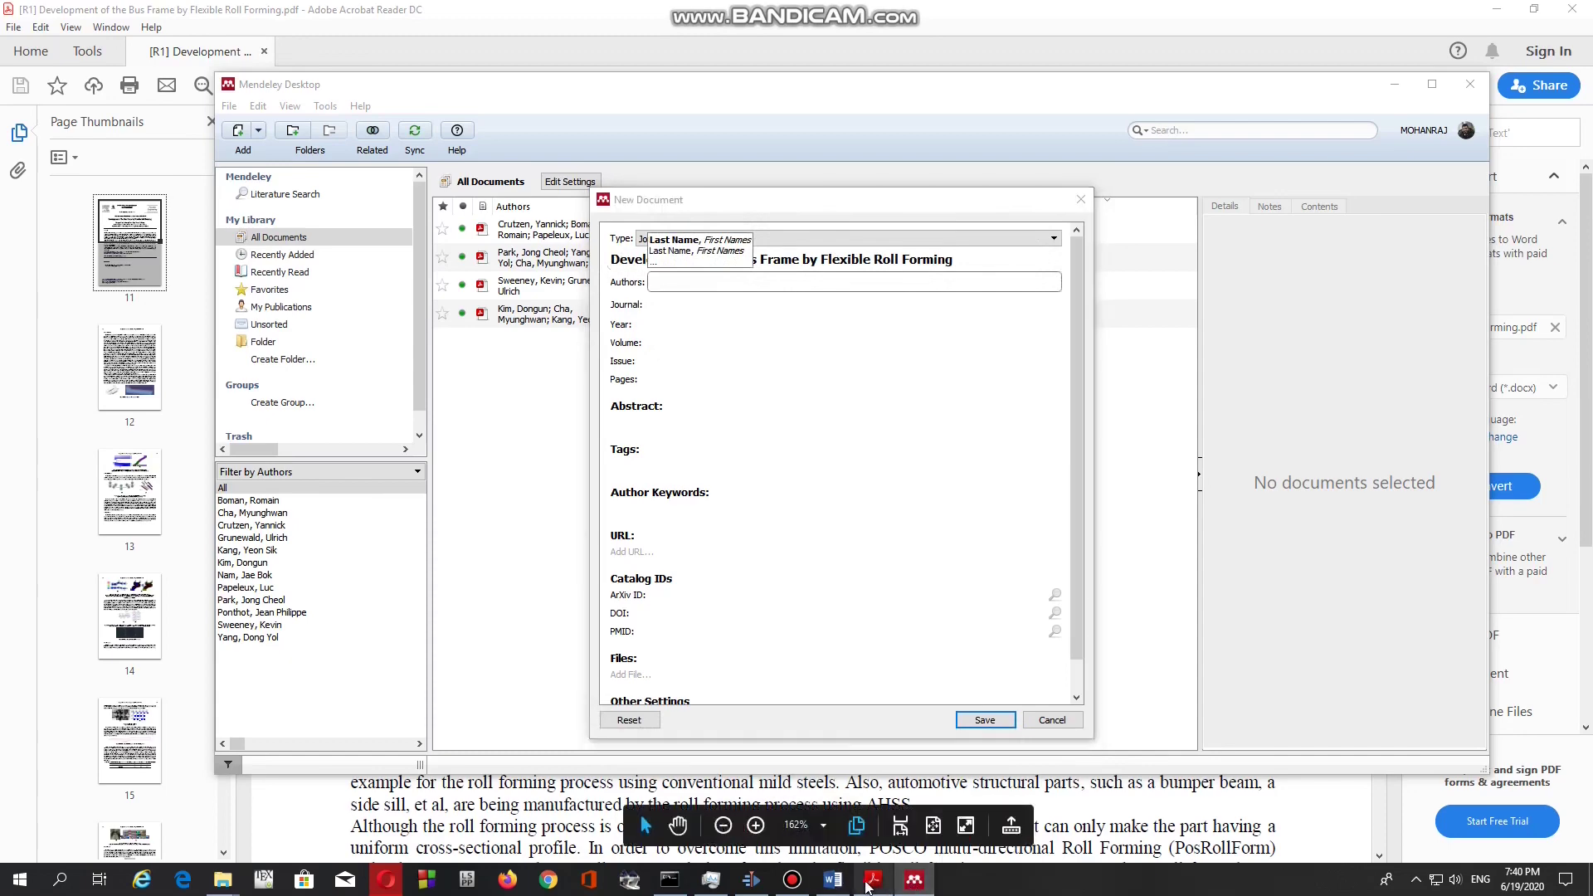
pyautogui.moveTo(554, 511); pyautogui.dragTo(1044, 512)
pyautogui.rightClick(1043, 512)
pyautogui.click(1079, 525)
pyautogui.click(913, 879)
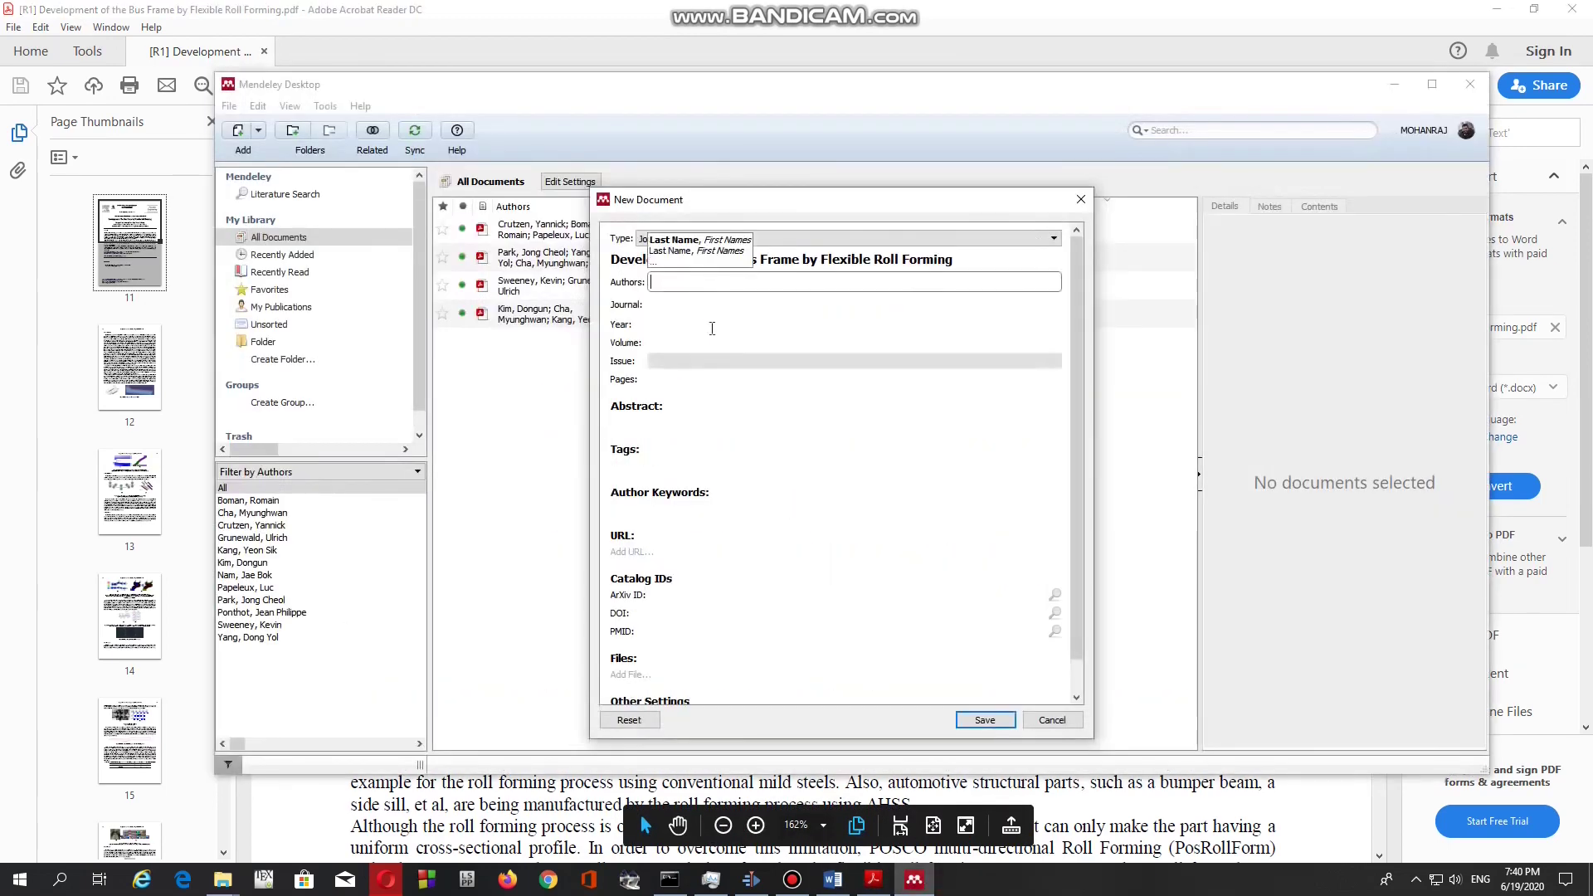
pyautogui.hotkey('ctrl', 'v')
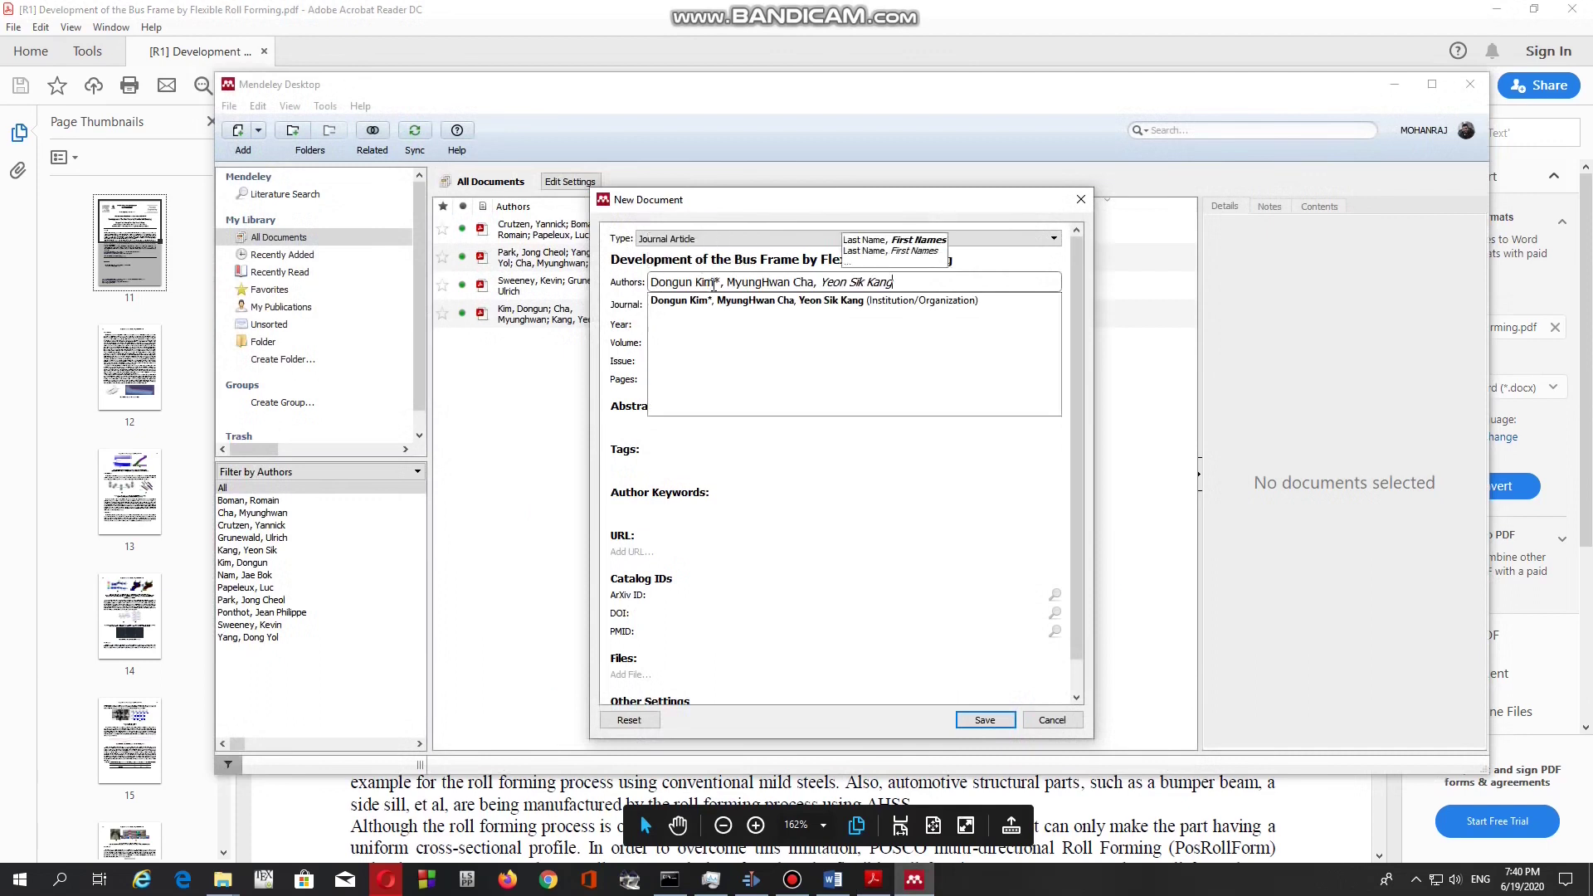
# - Remove the asterisk after the first author's name and commit the author list
pyautogui.click(717, 283)
pyautogui.press('Delete')
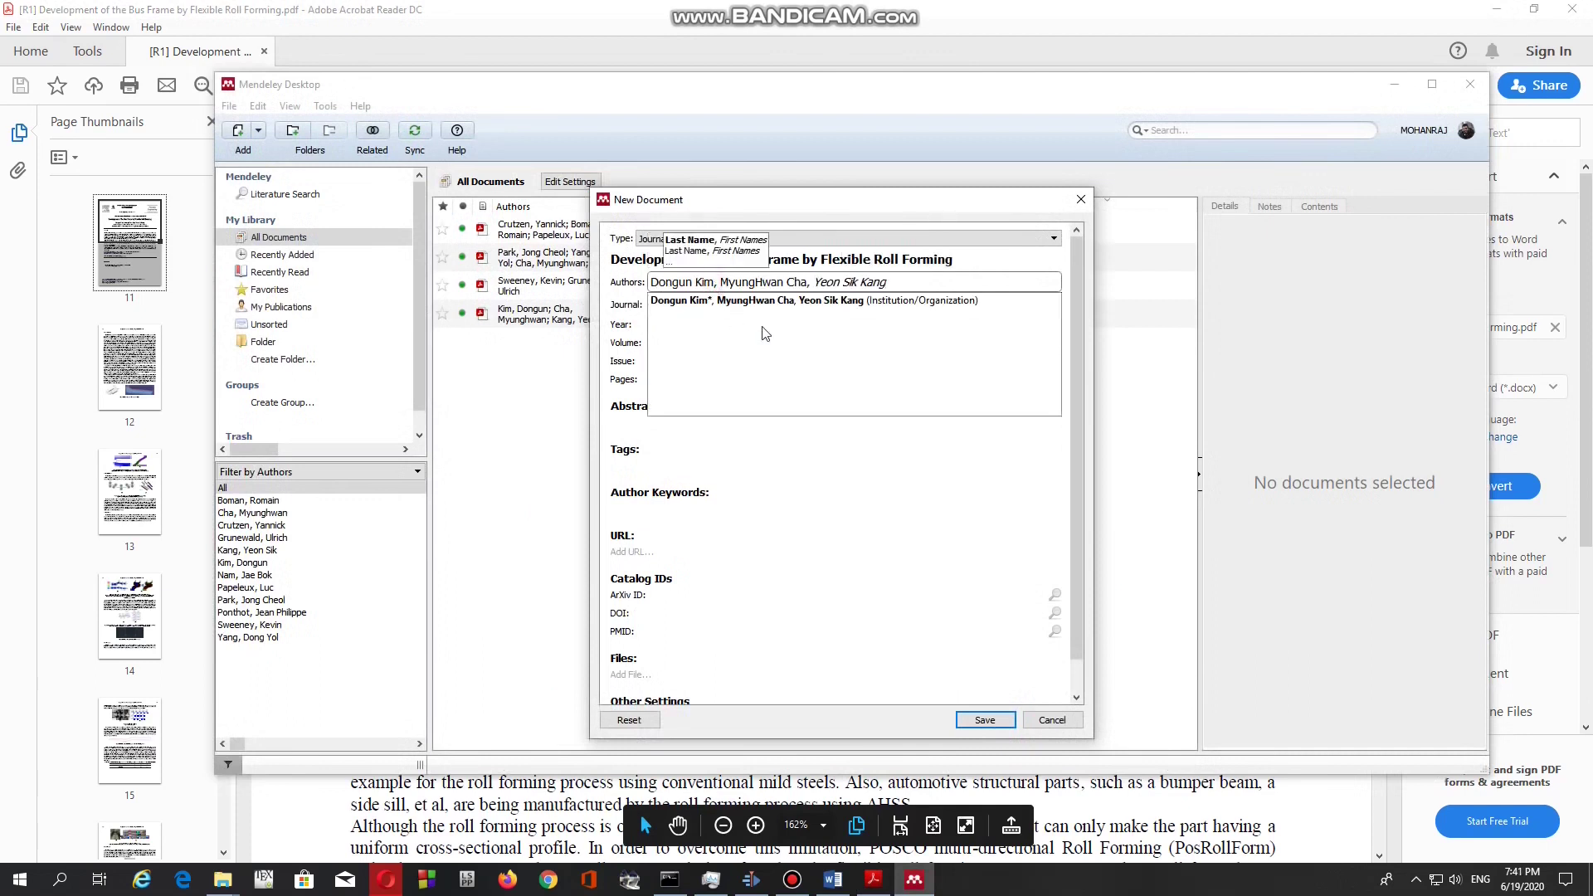
pyautogui.click(904, 283)
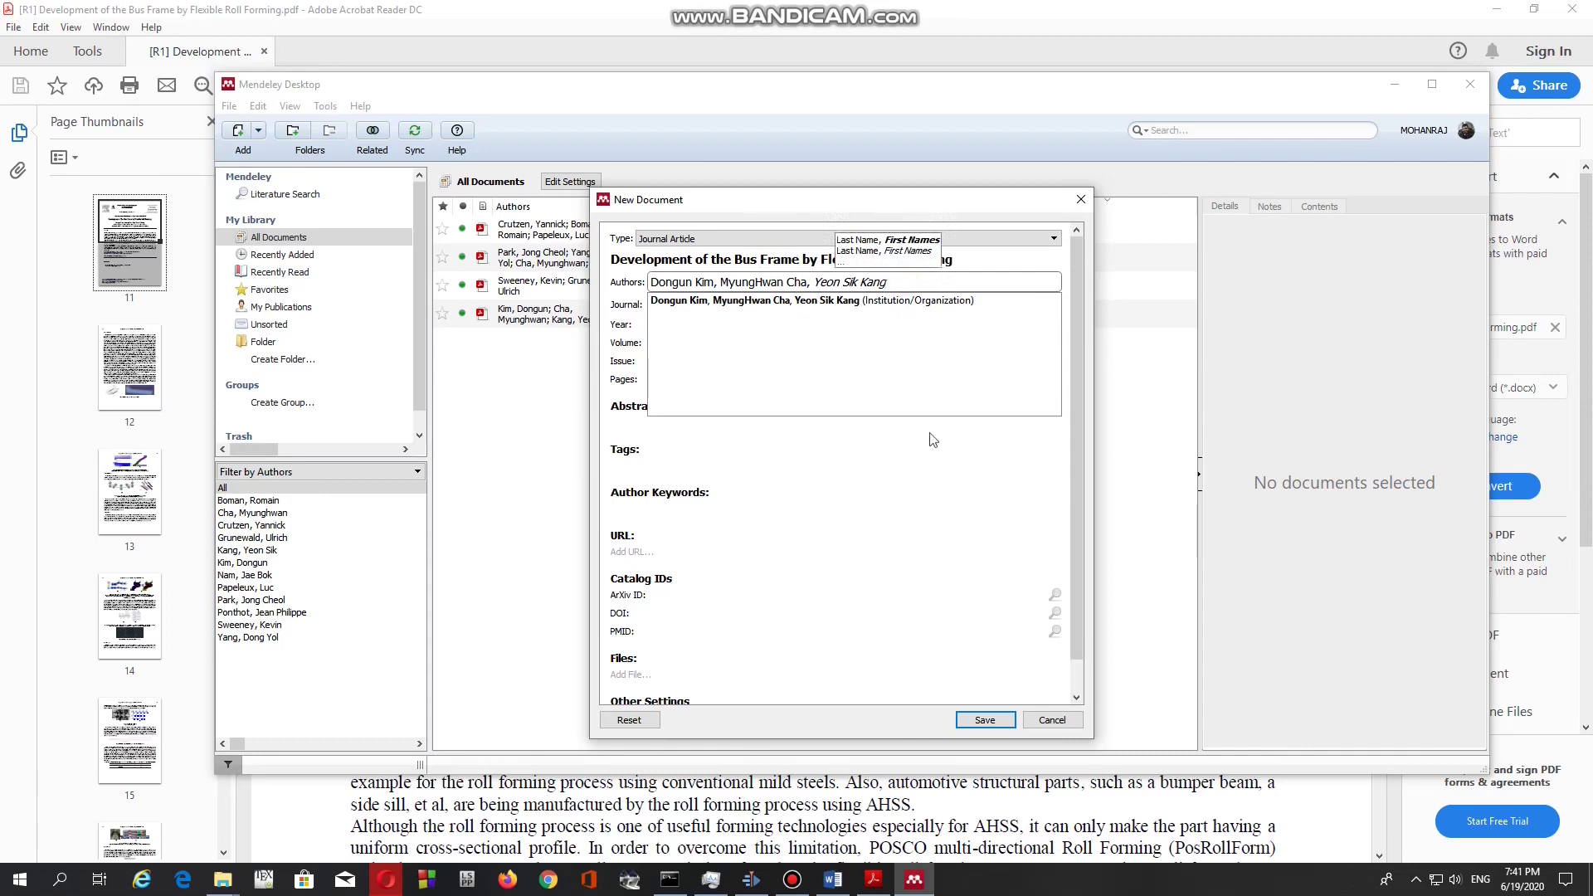
pyautogui.click(967, 559)
# - Change the new document's type from journal article to Conference Proceedings
pyautogui.click(705, 312)
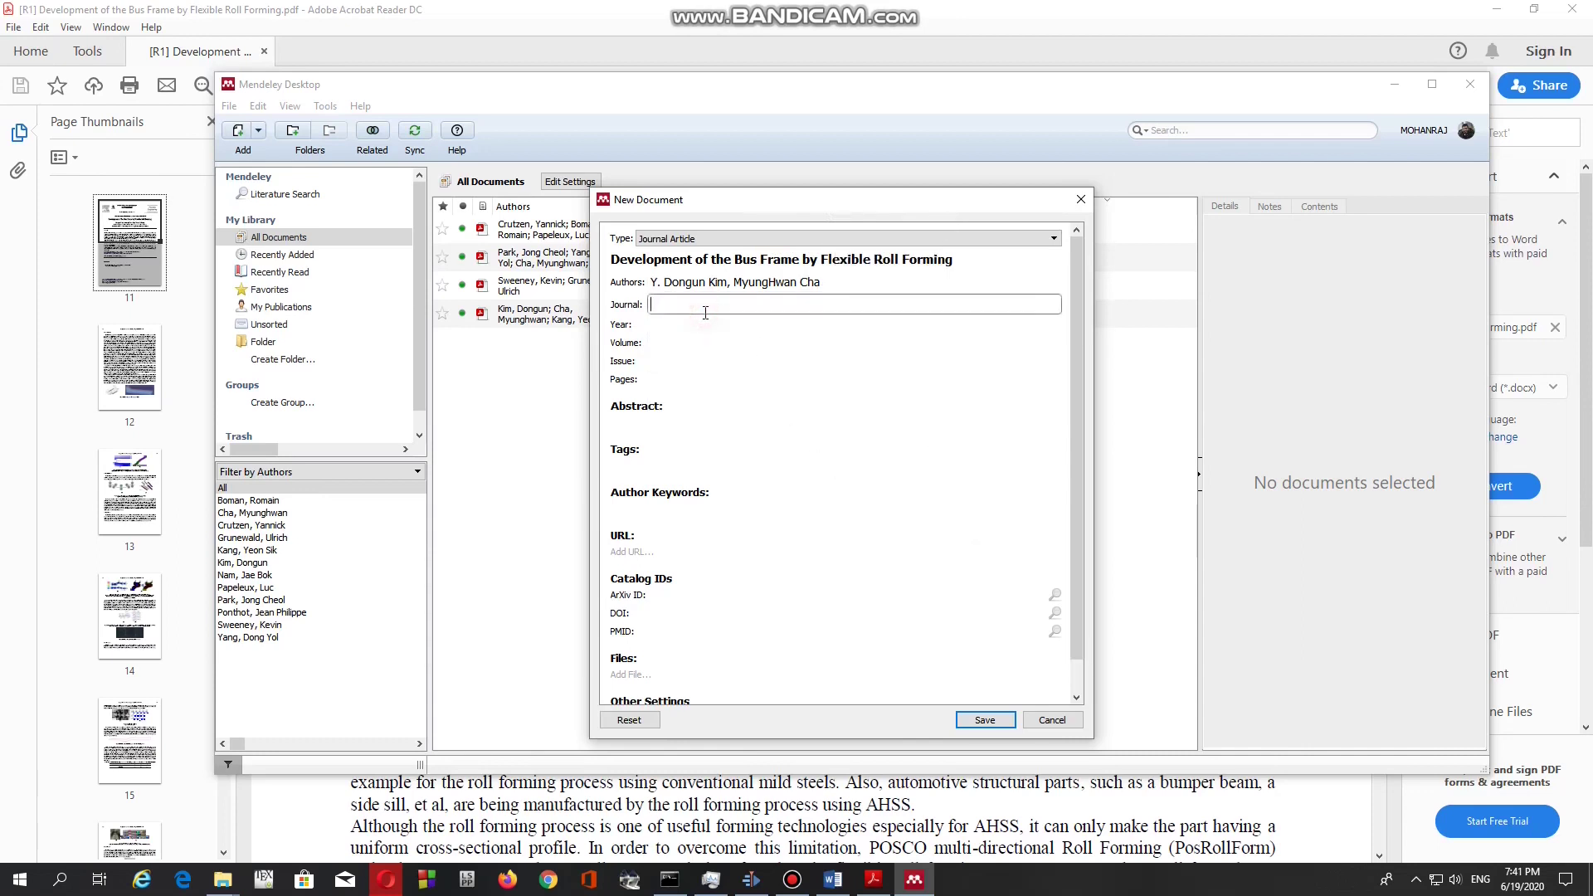
pyautogui.click(923, 884)
pyautogui.click(682, 527)
pyautogui.scroll(-1, 685, 511)
pyautogui.scroll(1, 686, 500)
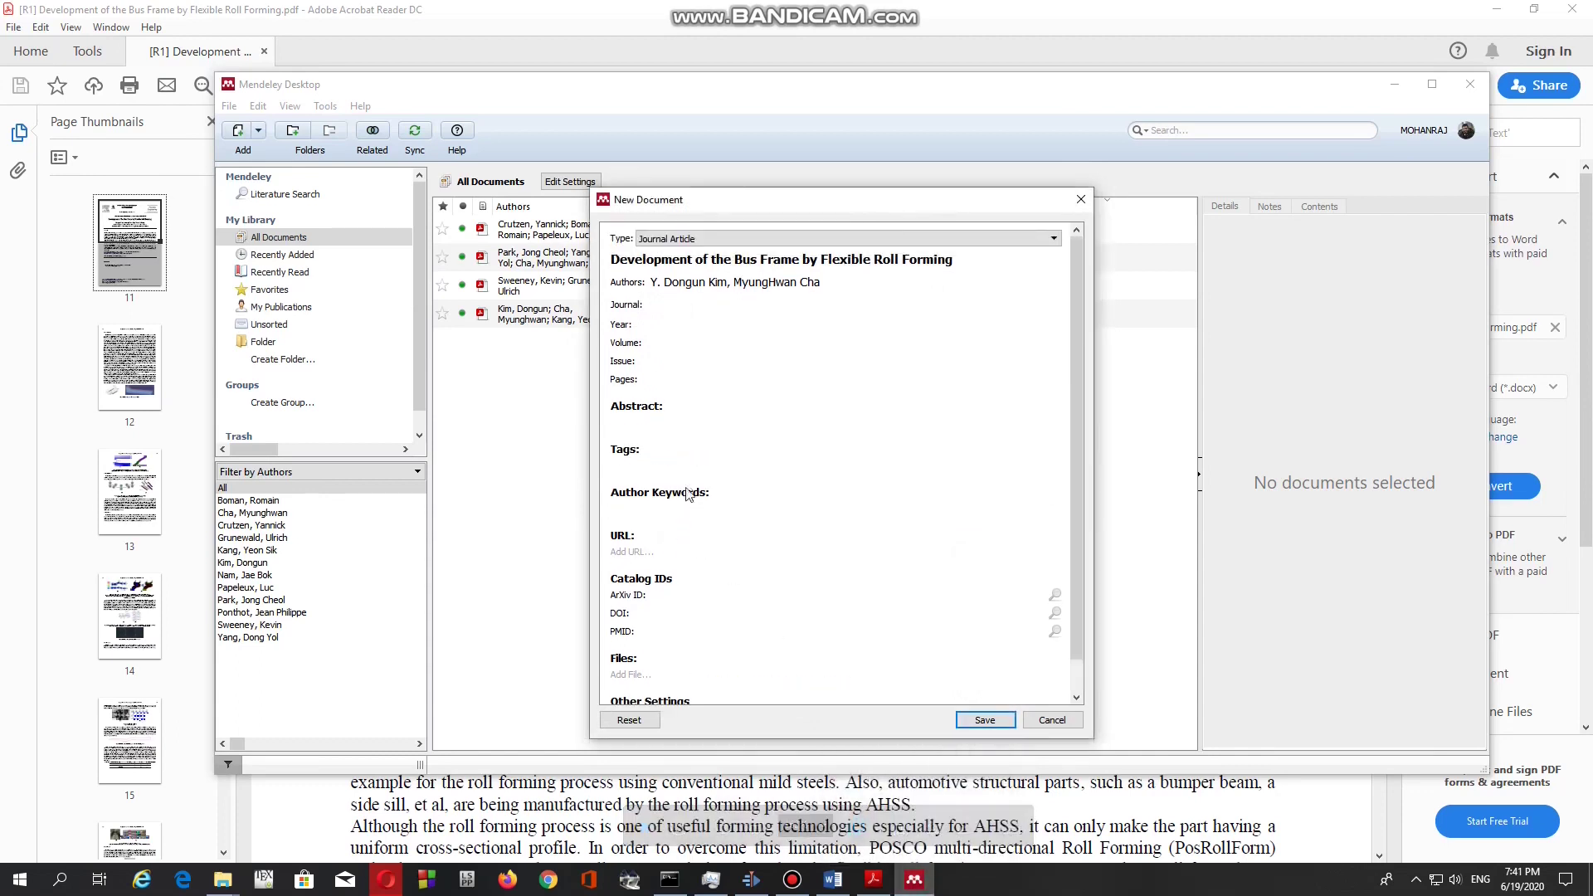
pyautogui.click(656, 303)
pyautogui.click(674, 238)
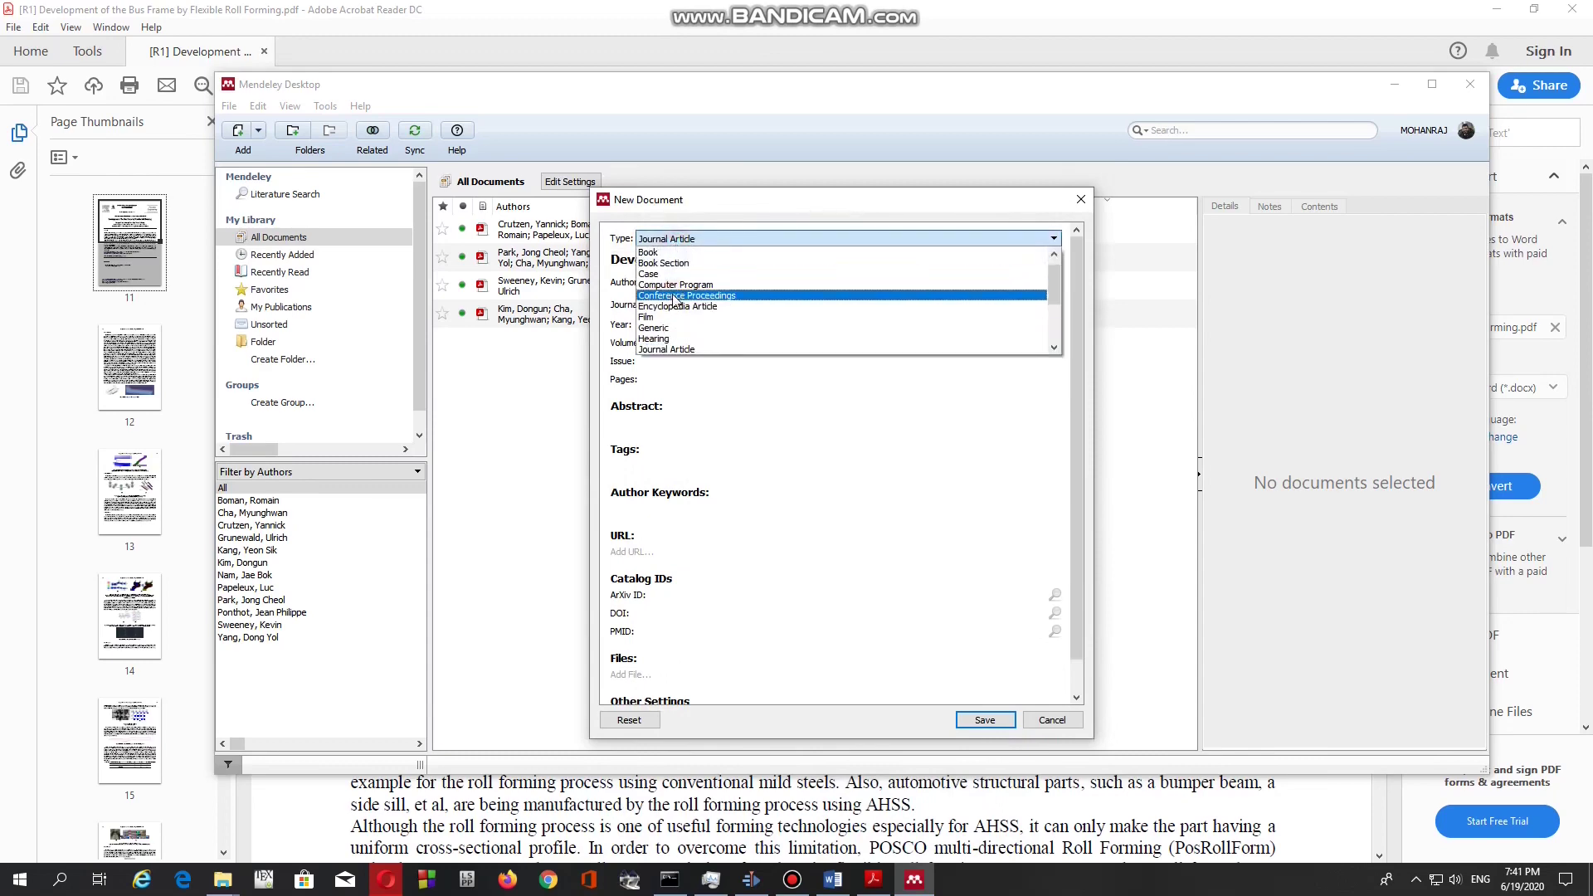
pyautogui.click(675, 296)
pyautogui.click(678, 306)
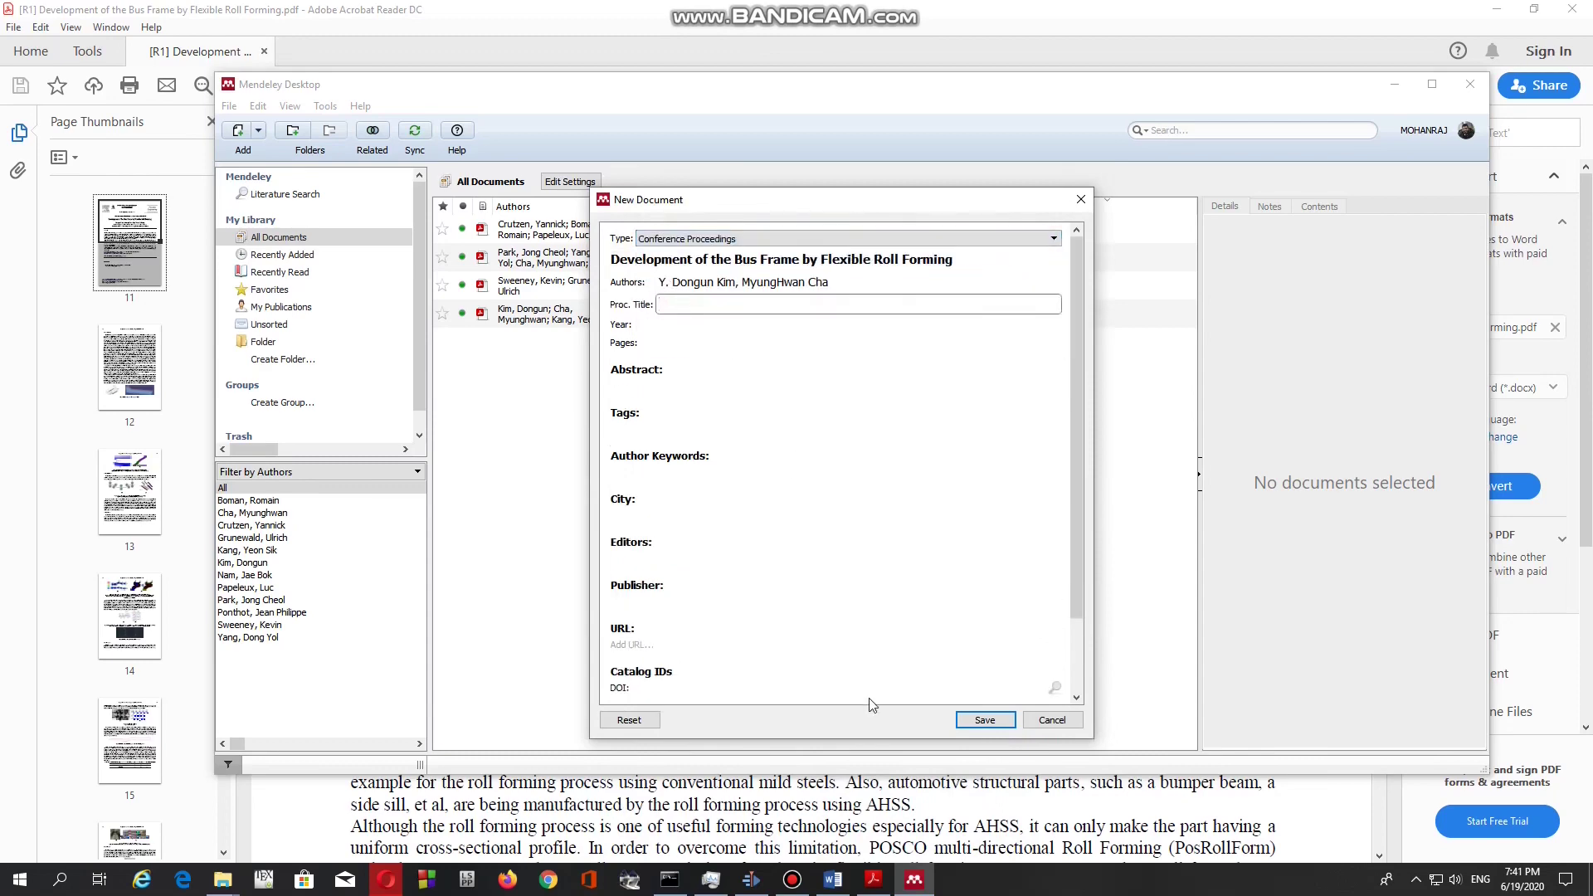
# - Copy "17th International Conference on Sheet Metal, SHEMET17" from the PDF and paste it as the entry's proceedings title
pyautogui.click(873, 880)
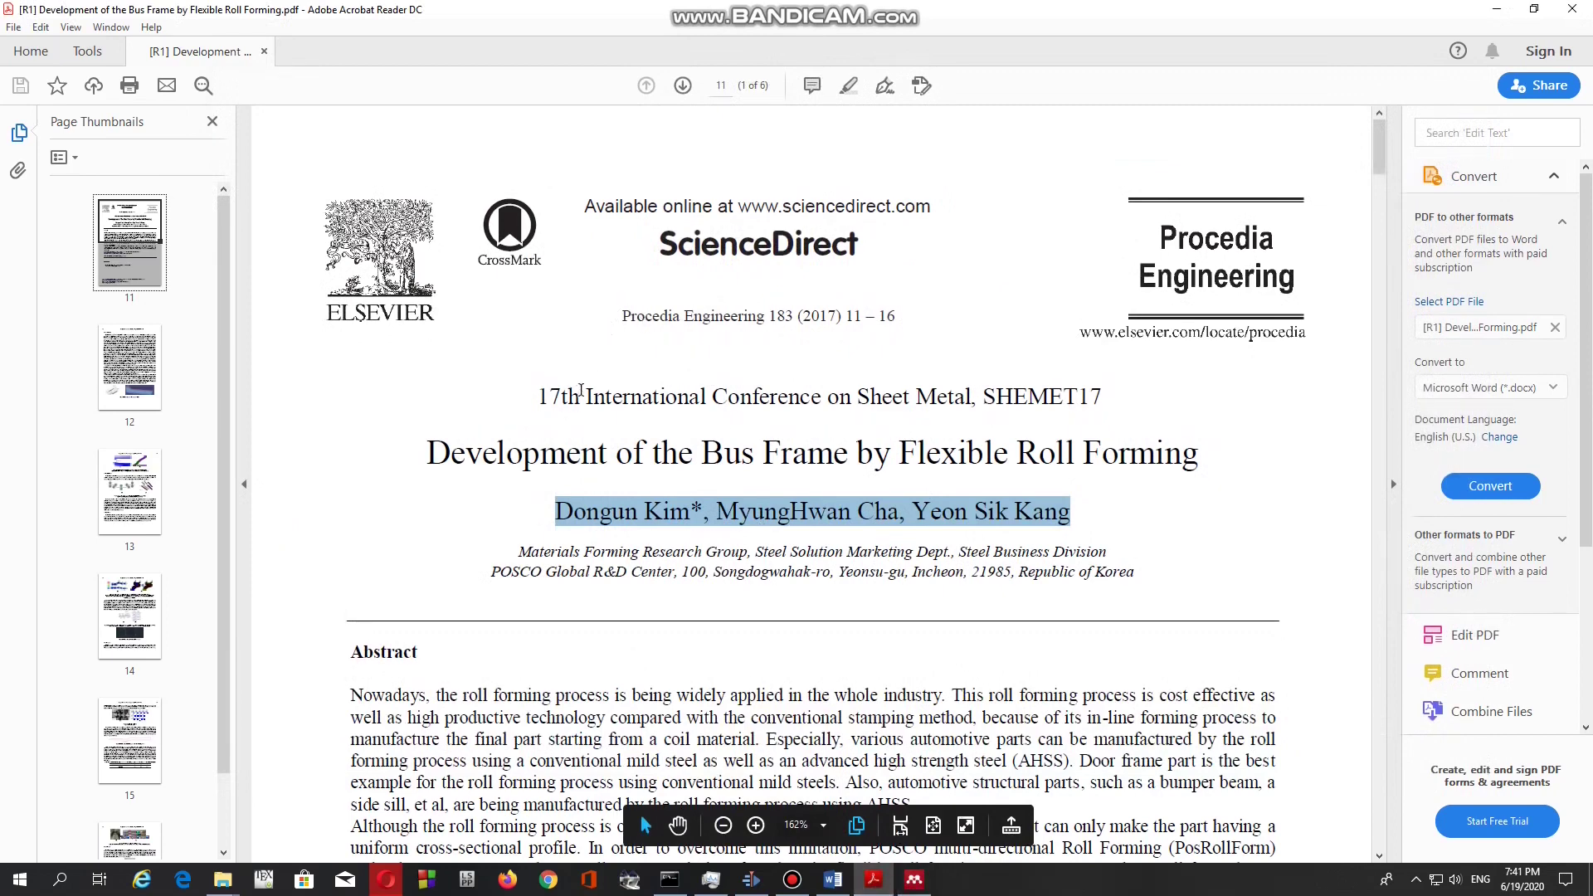
pyautogui.moveTo(543, 397); pyautogui.dragTo(1070, 399)
pyautogui.rightClick(1058, 397)
pyautogui.click(1095, 455)
pyautogui.click(926, 883)
pyautogui.click(691, 308)
pyautogui.rightClick(690, 308)
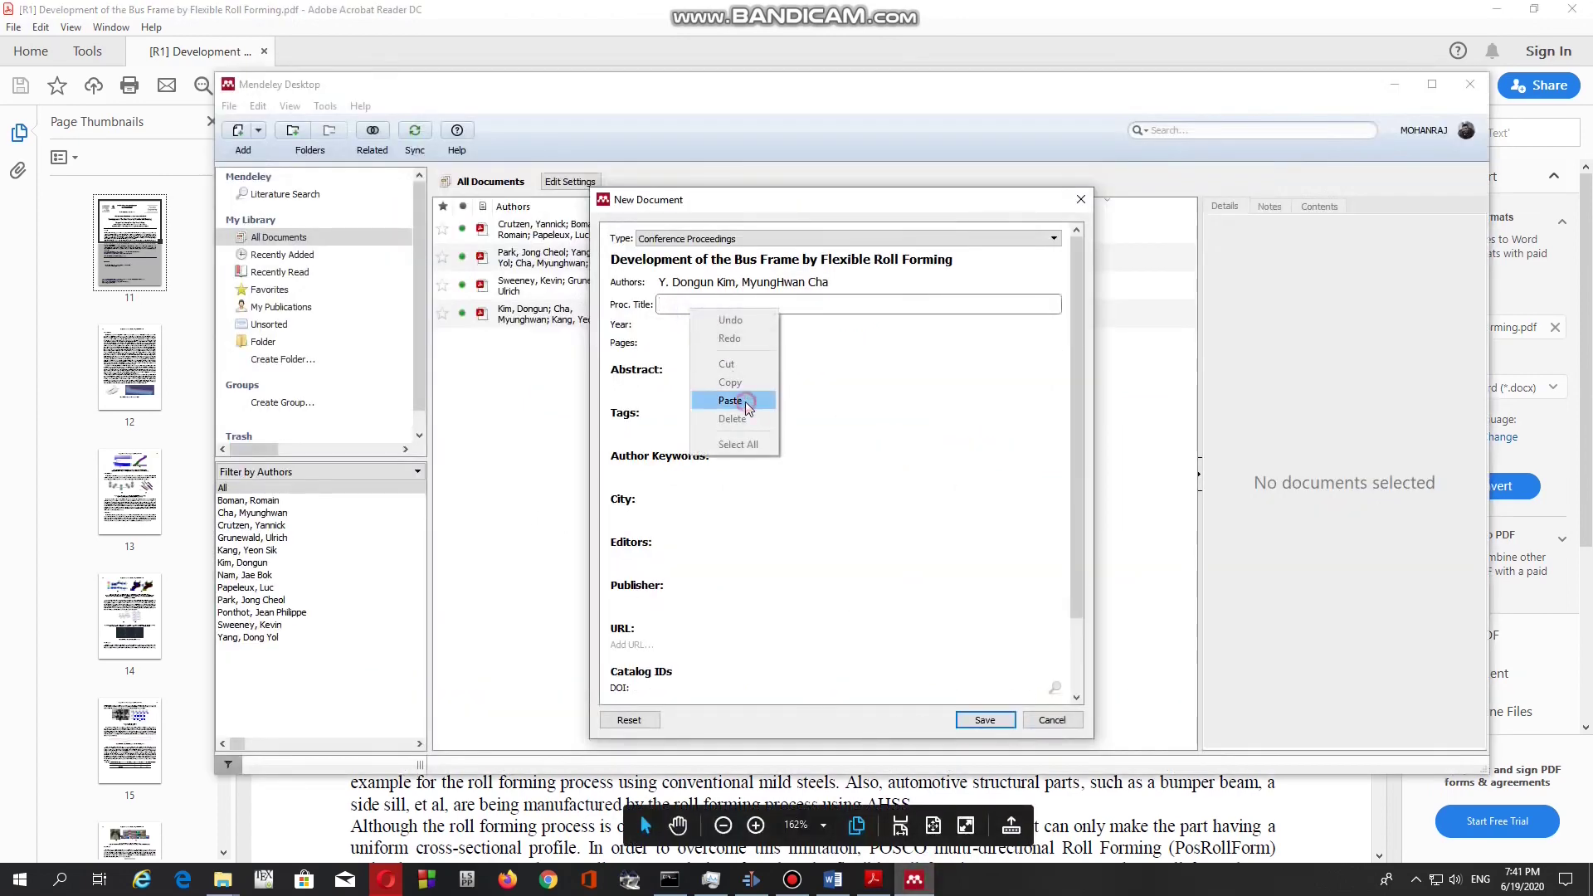
pyautogui.click(743, 400)
# - Set the publication year of the new conference entry to 2017
pyautogui.click(687, 328)
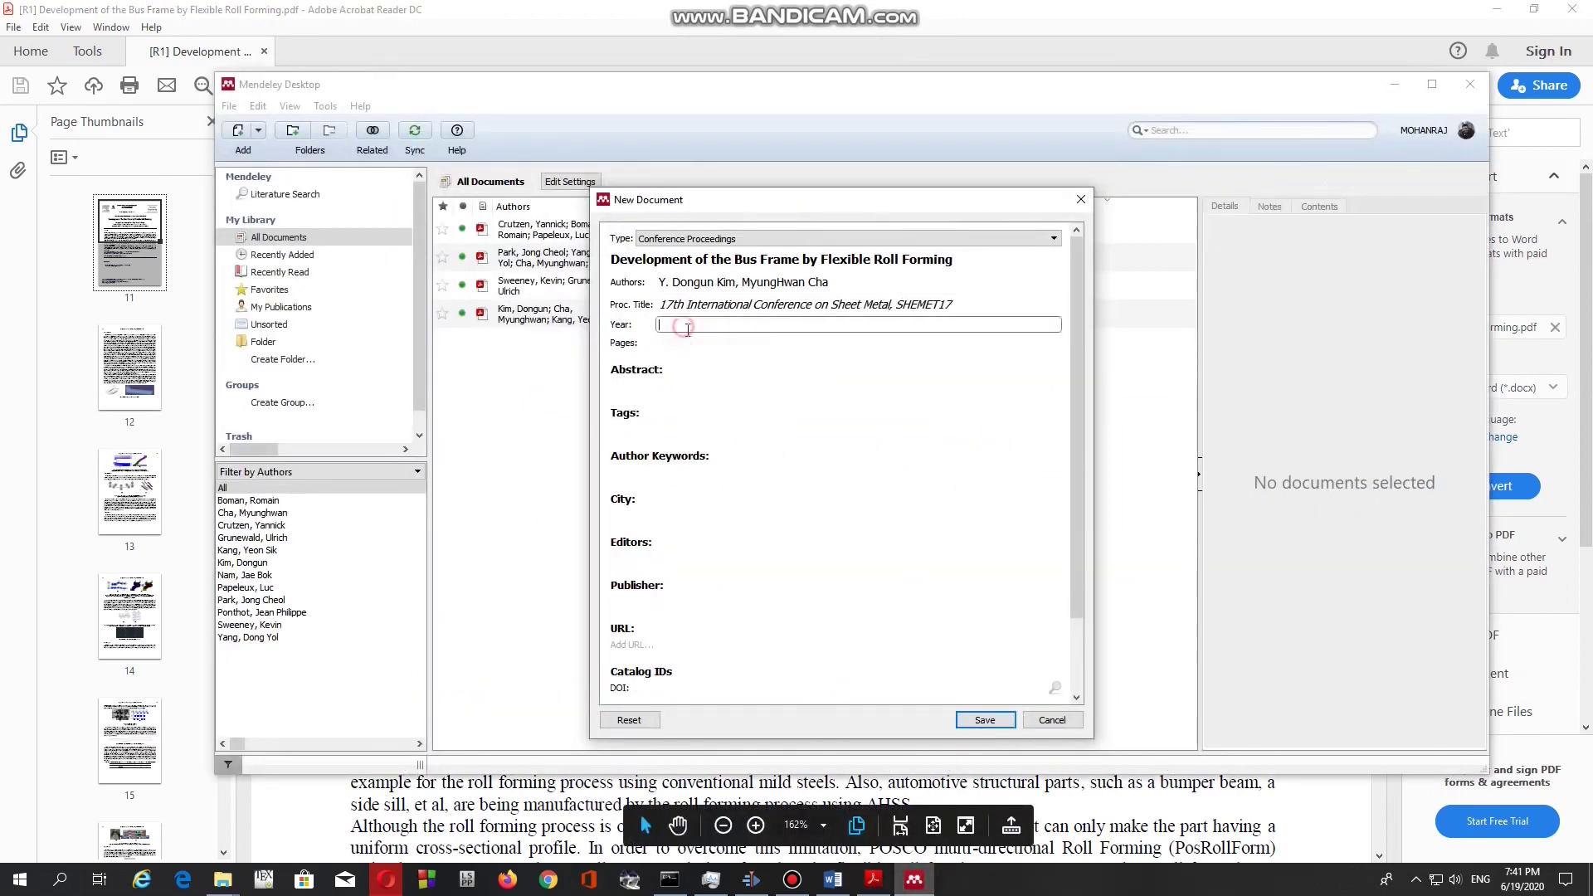
pyautogui.click(880, 878)
pyautogui.click(880, 878)
pyautogui.click(701, 325)
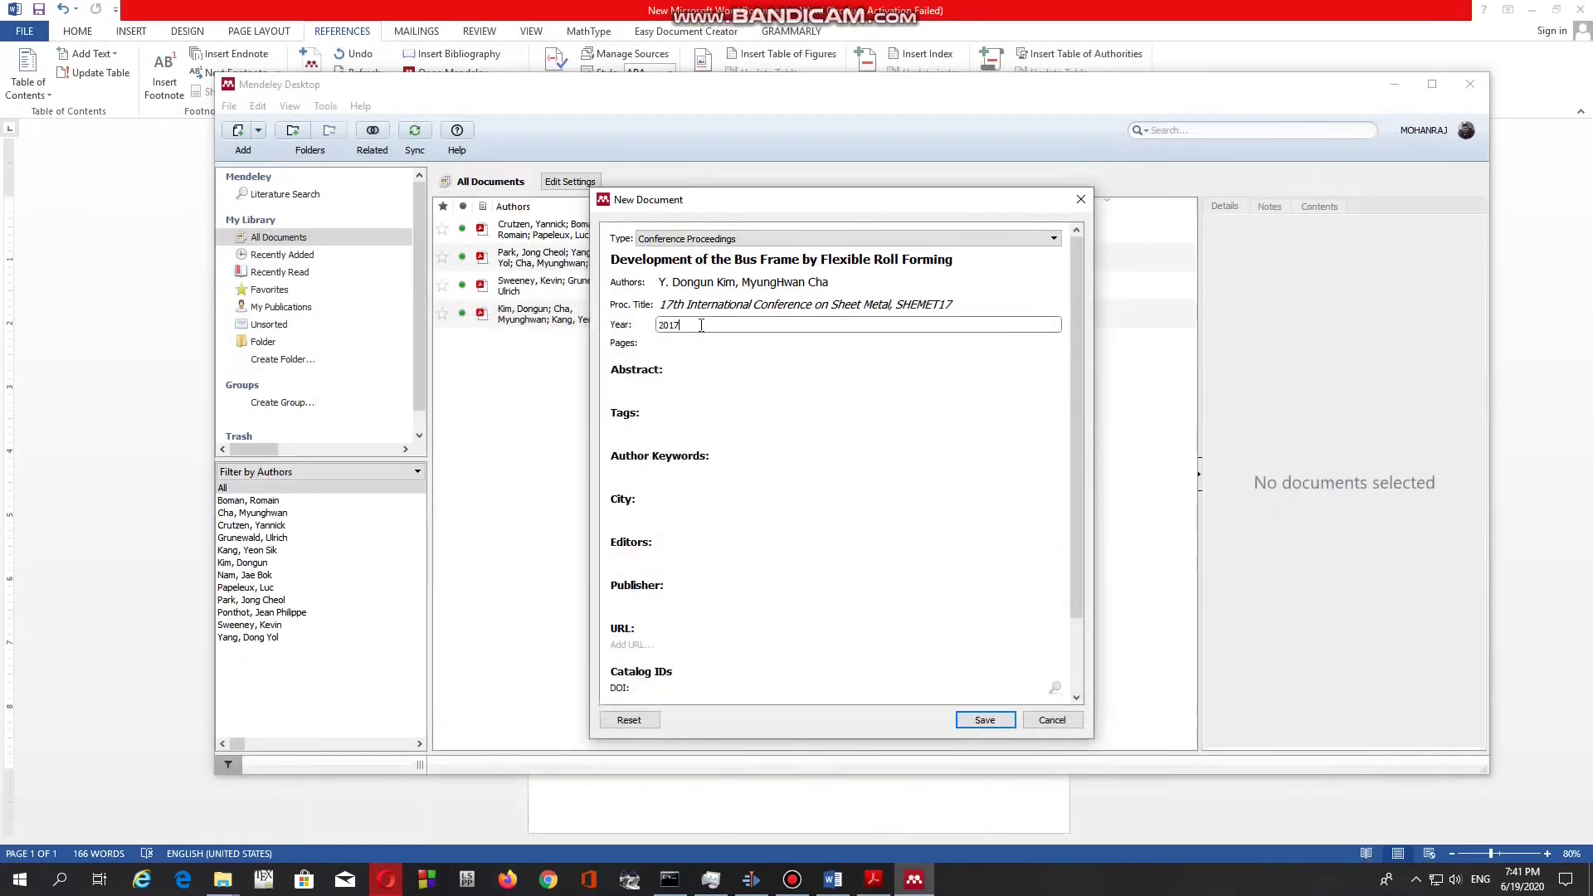
# - Look up the page range in the PDF header and set the entry's pages to 11-16
pyautogui.click(873, 878)
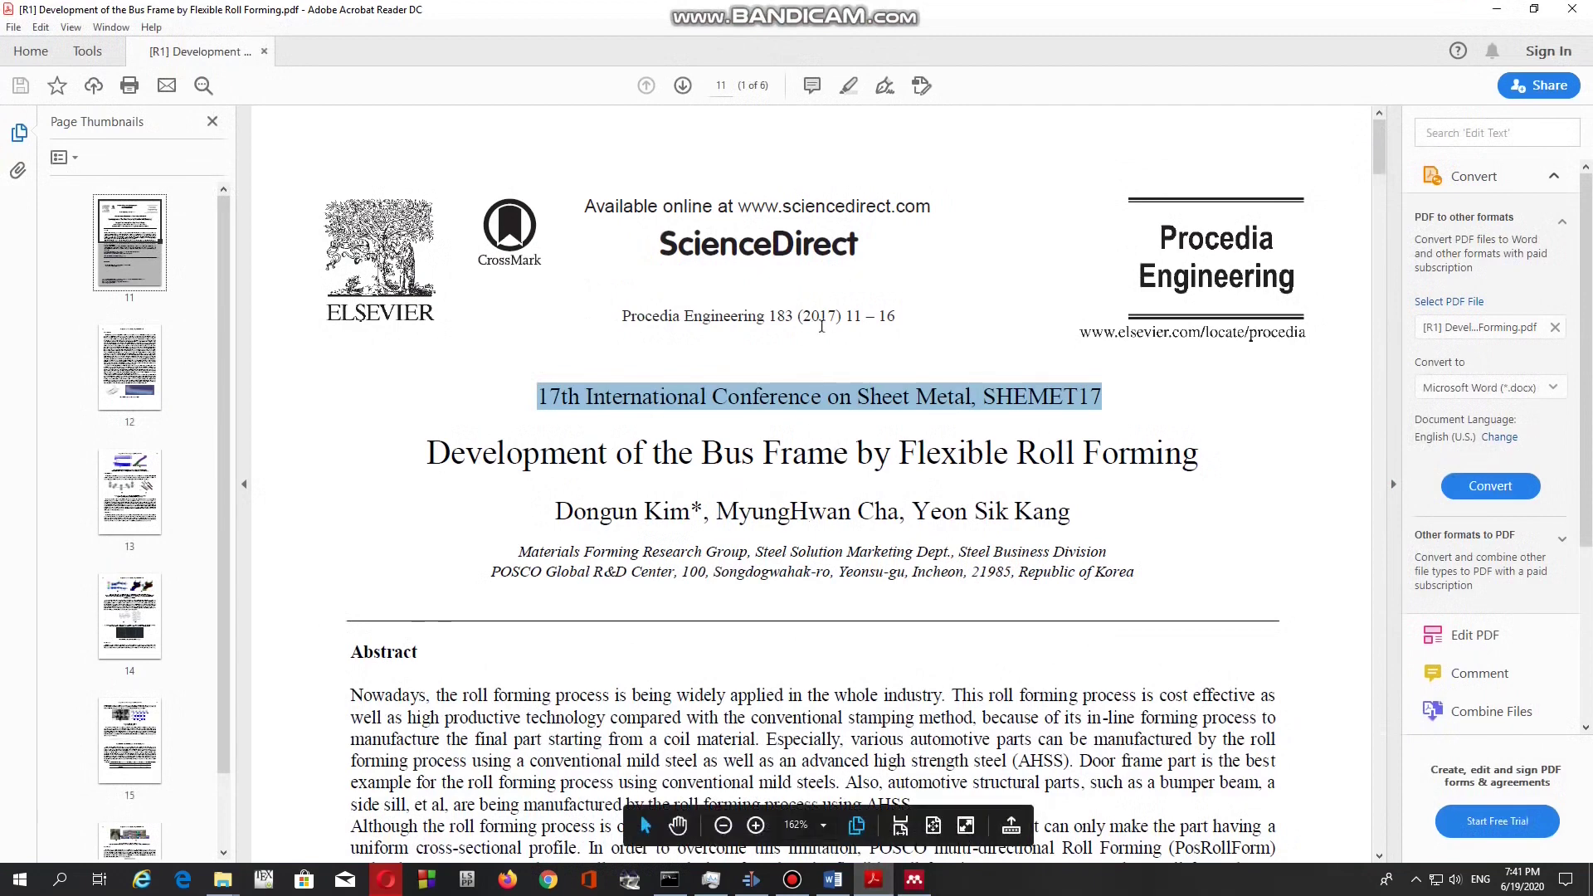
pyautogui.moveTo(846, 316); pyautogui.dragTo(896, 317)
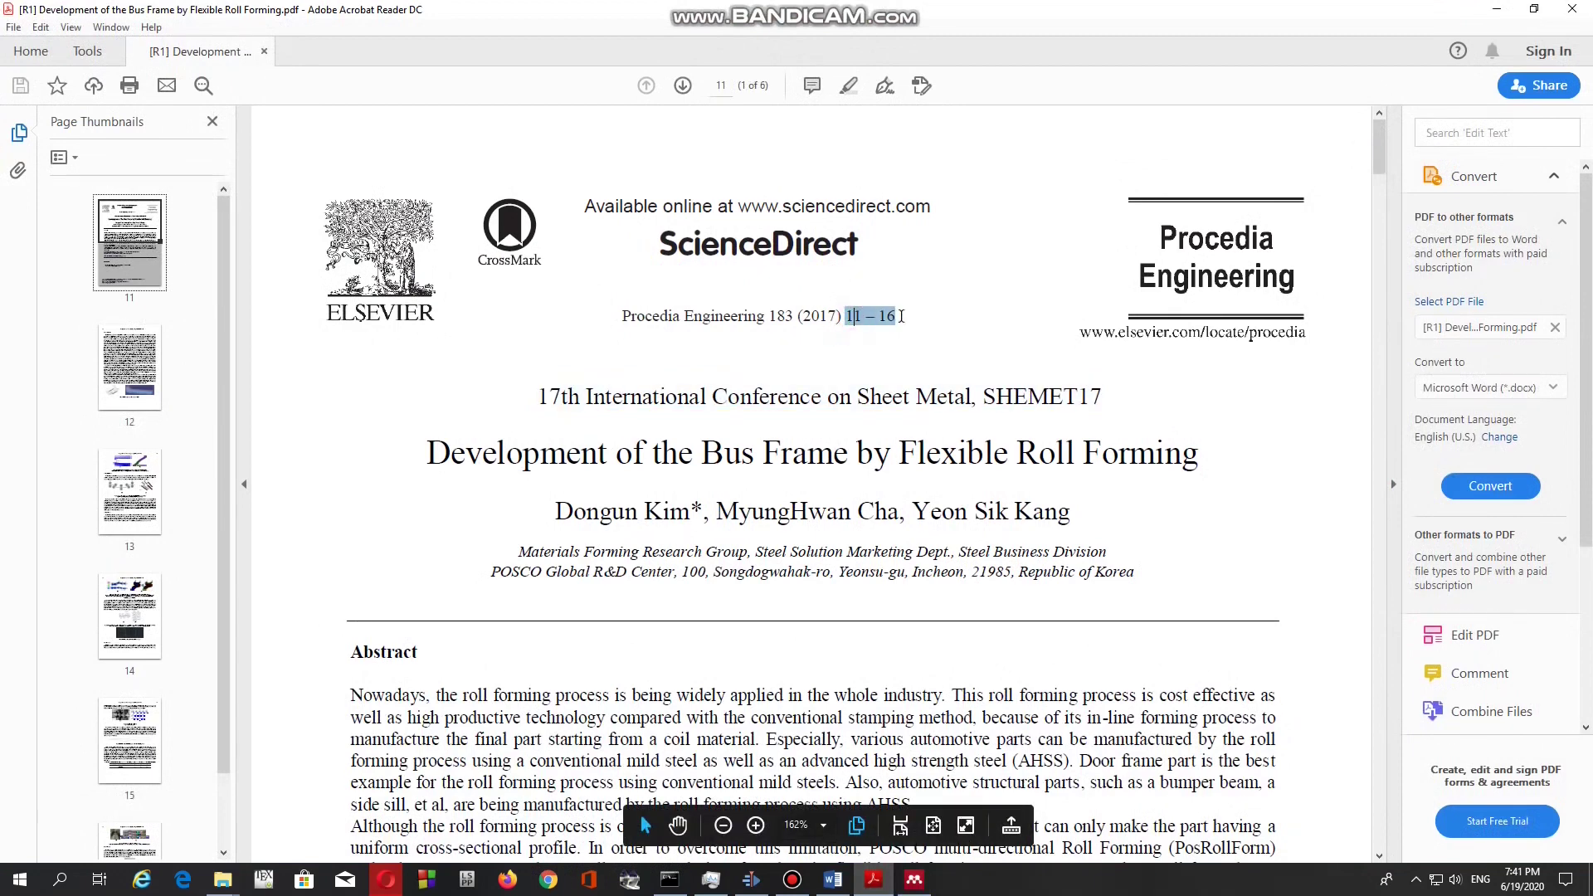
pyautogui.click(913, 881)
pyautogui.click(674, 345)
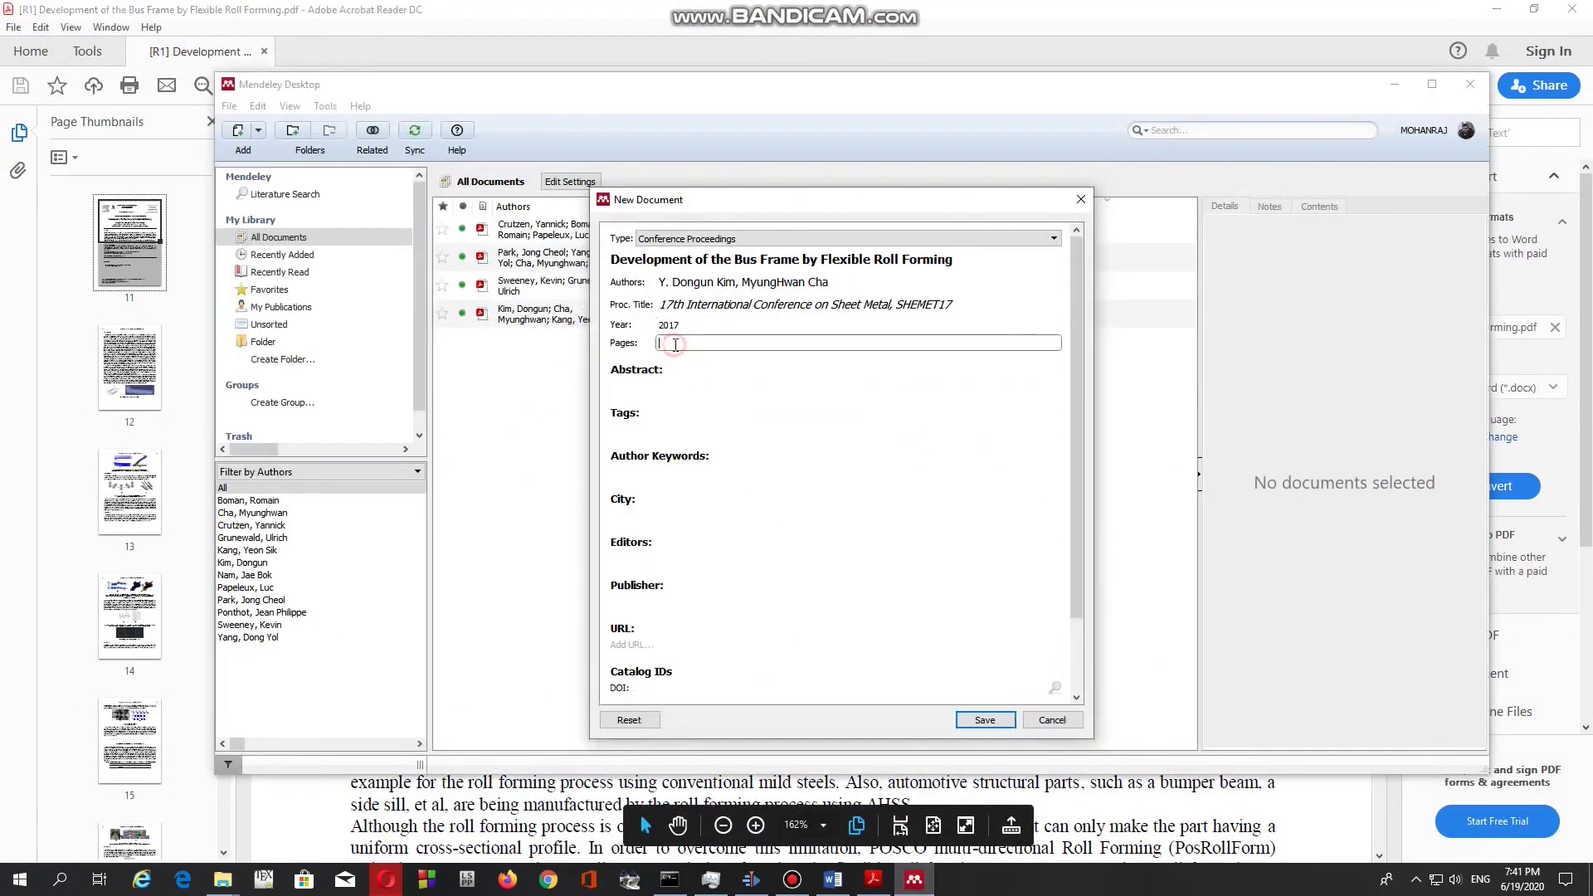
pyautogui.write('11-16')
# - Find the DOI 10.1016/j.proeng.2017.04.004 at the foot of the PDF's first page and copy it for the entry's DOI field
pyautogui.click(677, 381)
pyautogui.scroll(-2, 792, 420)
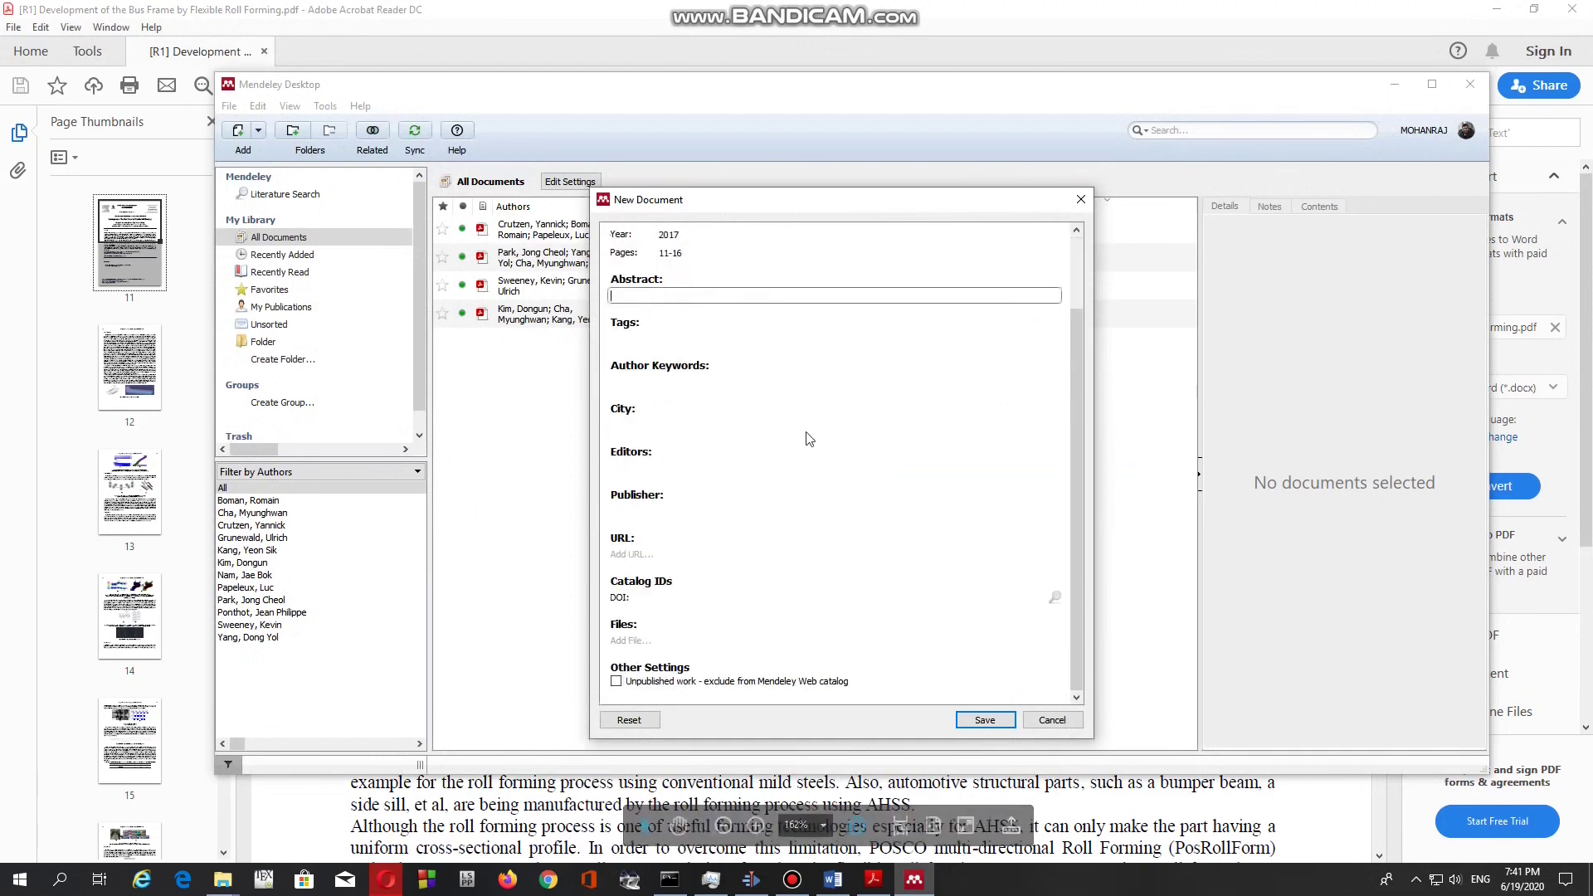
pyautogui.click(677, 597)
pyautogui.click(897, 886)
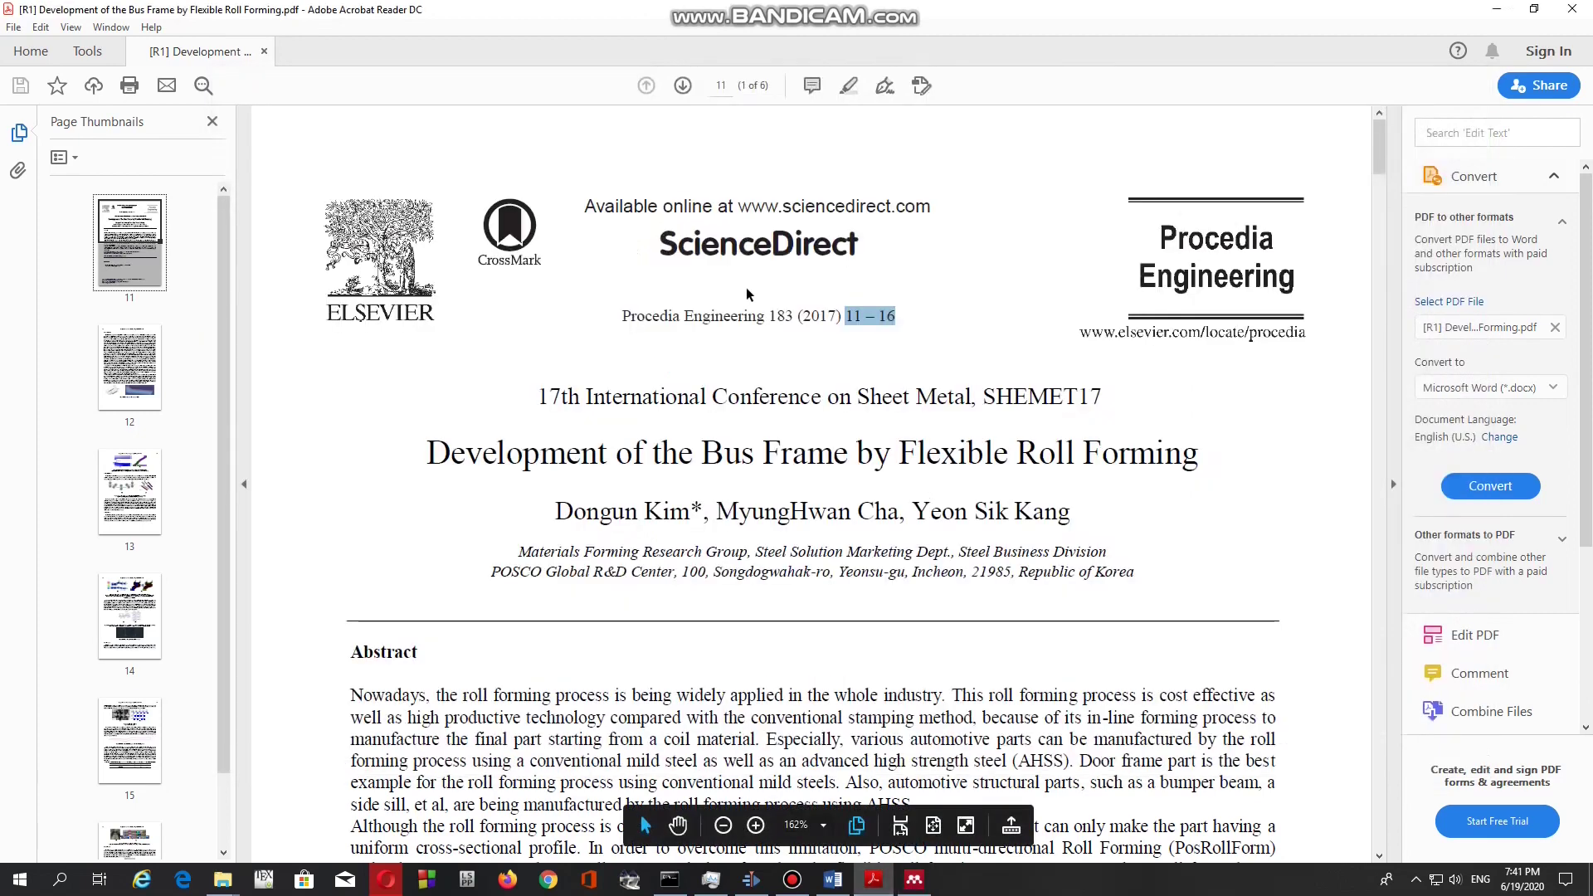
pyautogui.scroll(-4, 910, 619)
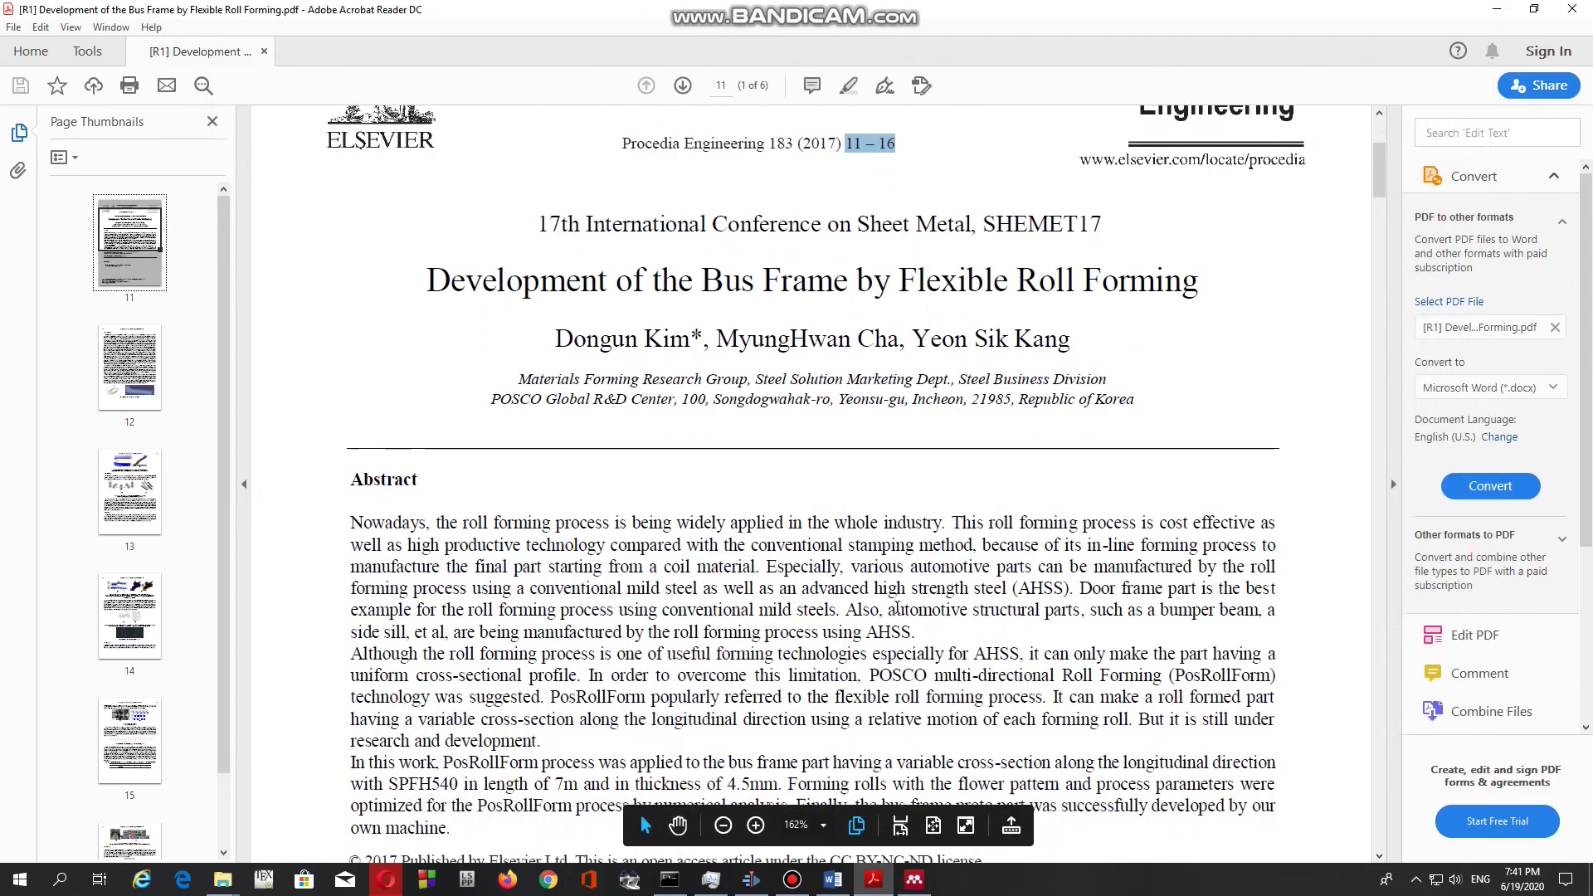
pyautogui.scroll(-1, 893, 606)
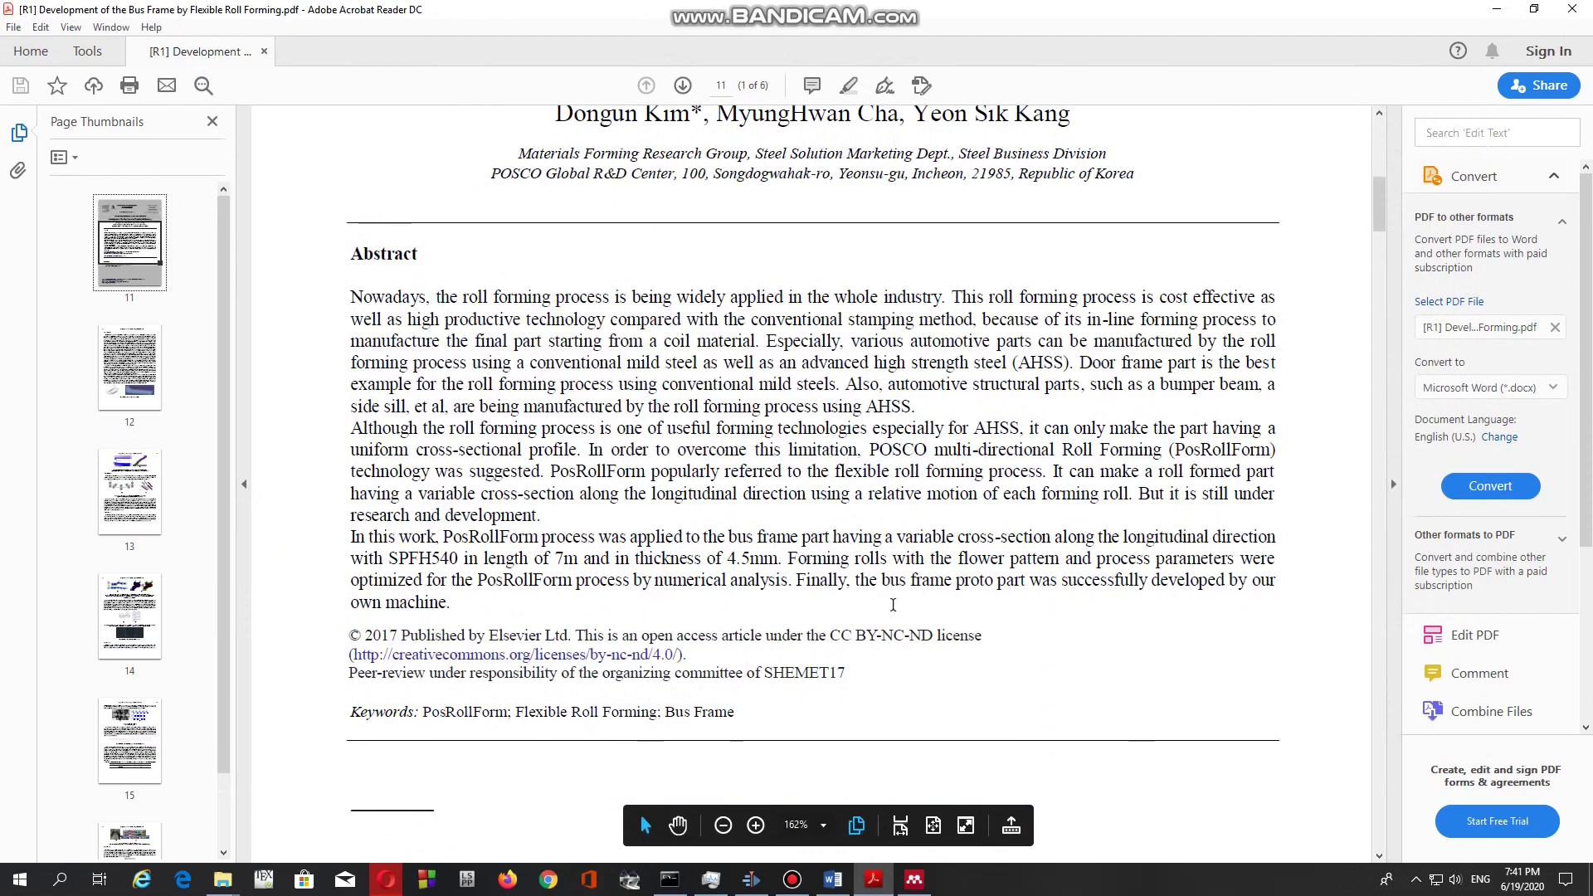
pyautogui.scroll(-3, 893, 605)
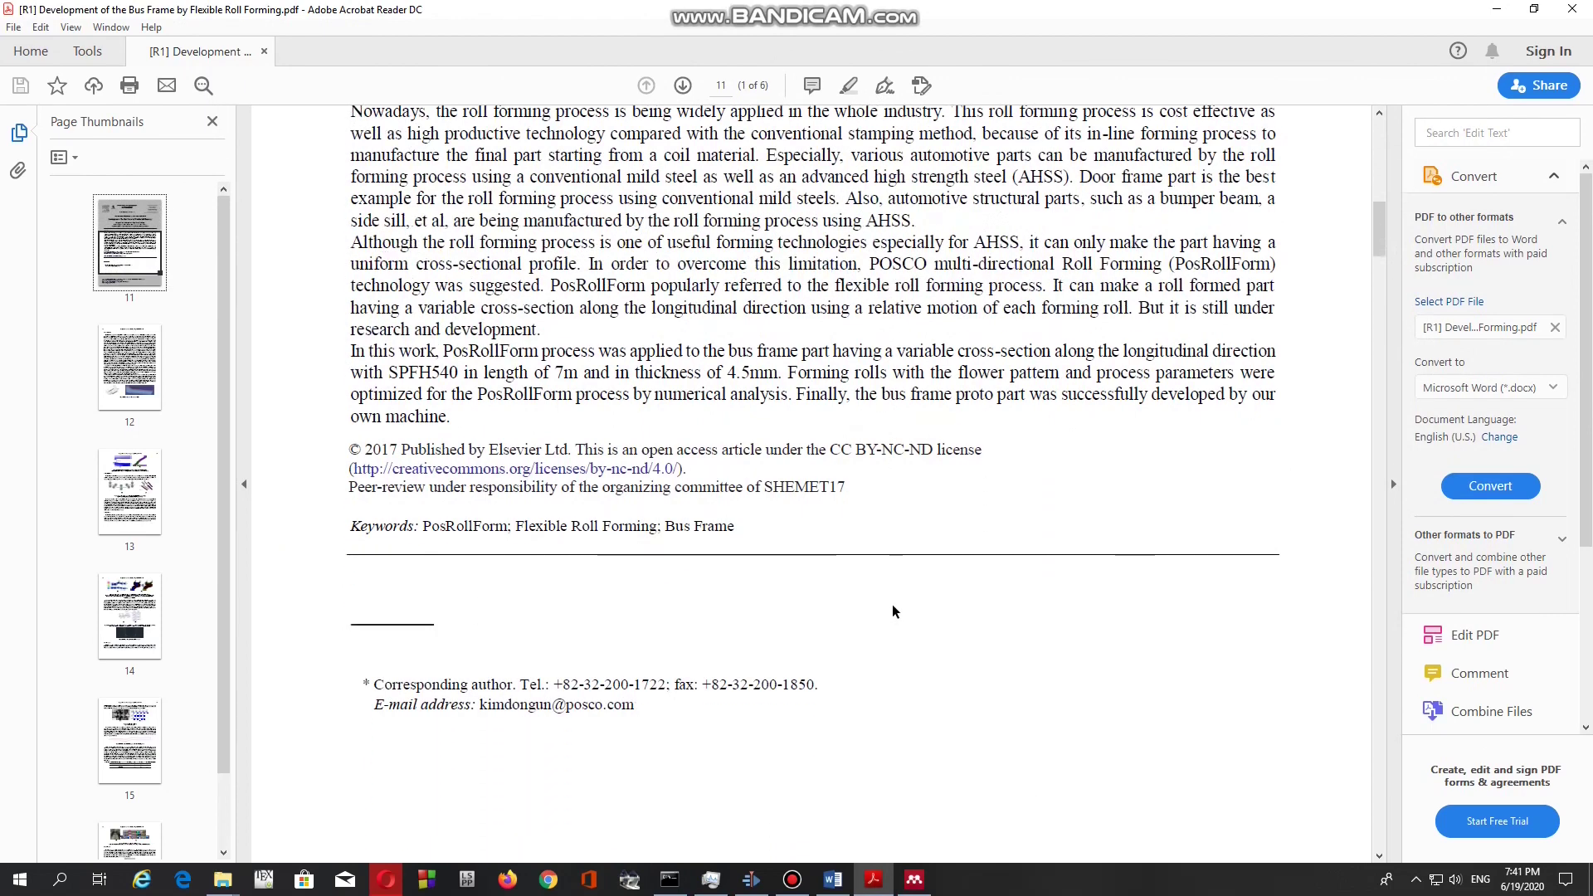
pyautogui.scroll(-1, 893, 608)
pyautogui.scroll(-1, 891, 611)
pyautogui.scroll(1, 892, 612)
pyautogui.moveTo(537, 816); pyautogui.dragTo(342, 817)
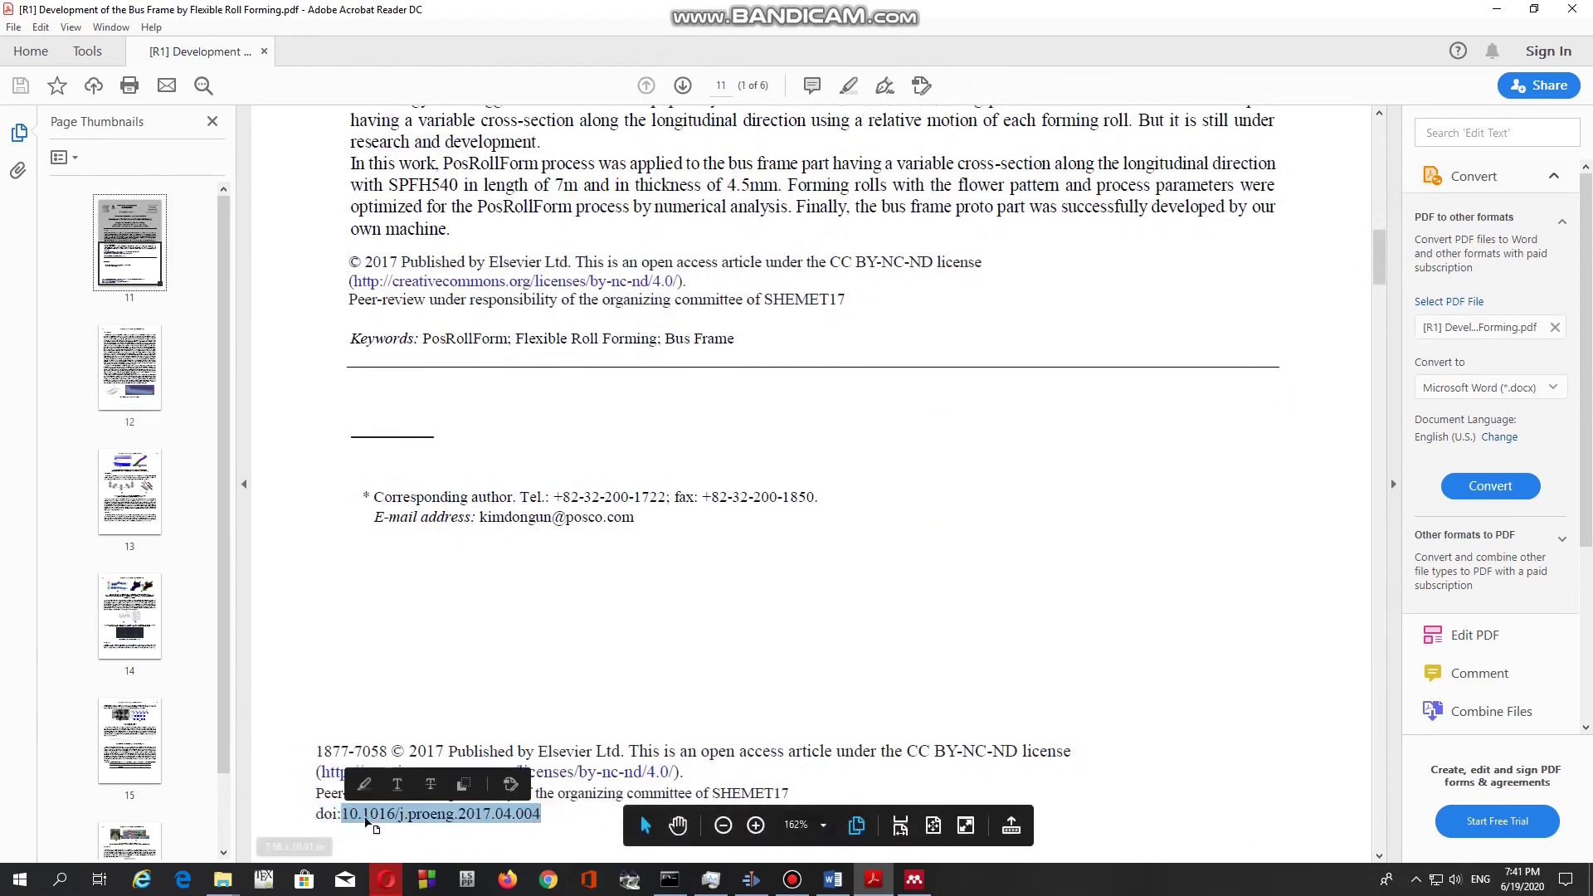
pyautogui.rightClick(366, 818)
pyautogui.click(404, 703)
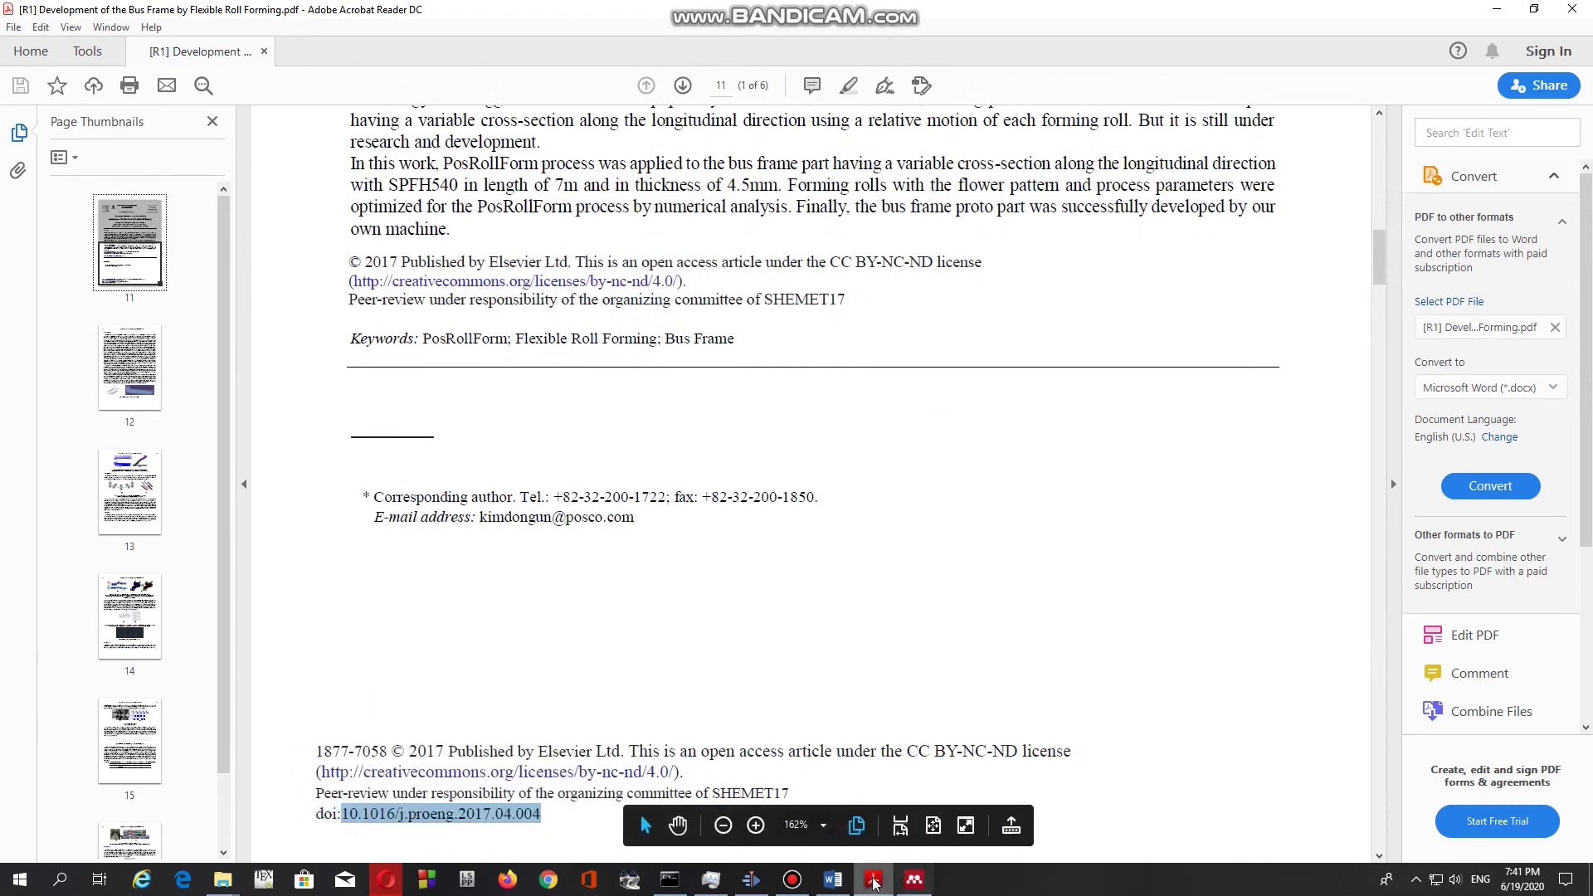
# - Paste the DOI 10.1016/j.proeng.2017.04.004 into the new Mendeley entry, save it and select it in the library
pyautogui.click(914, 879)
pyautogui.rightClick(679, 596)
pyautogui.click(729, 682)
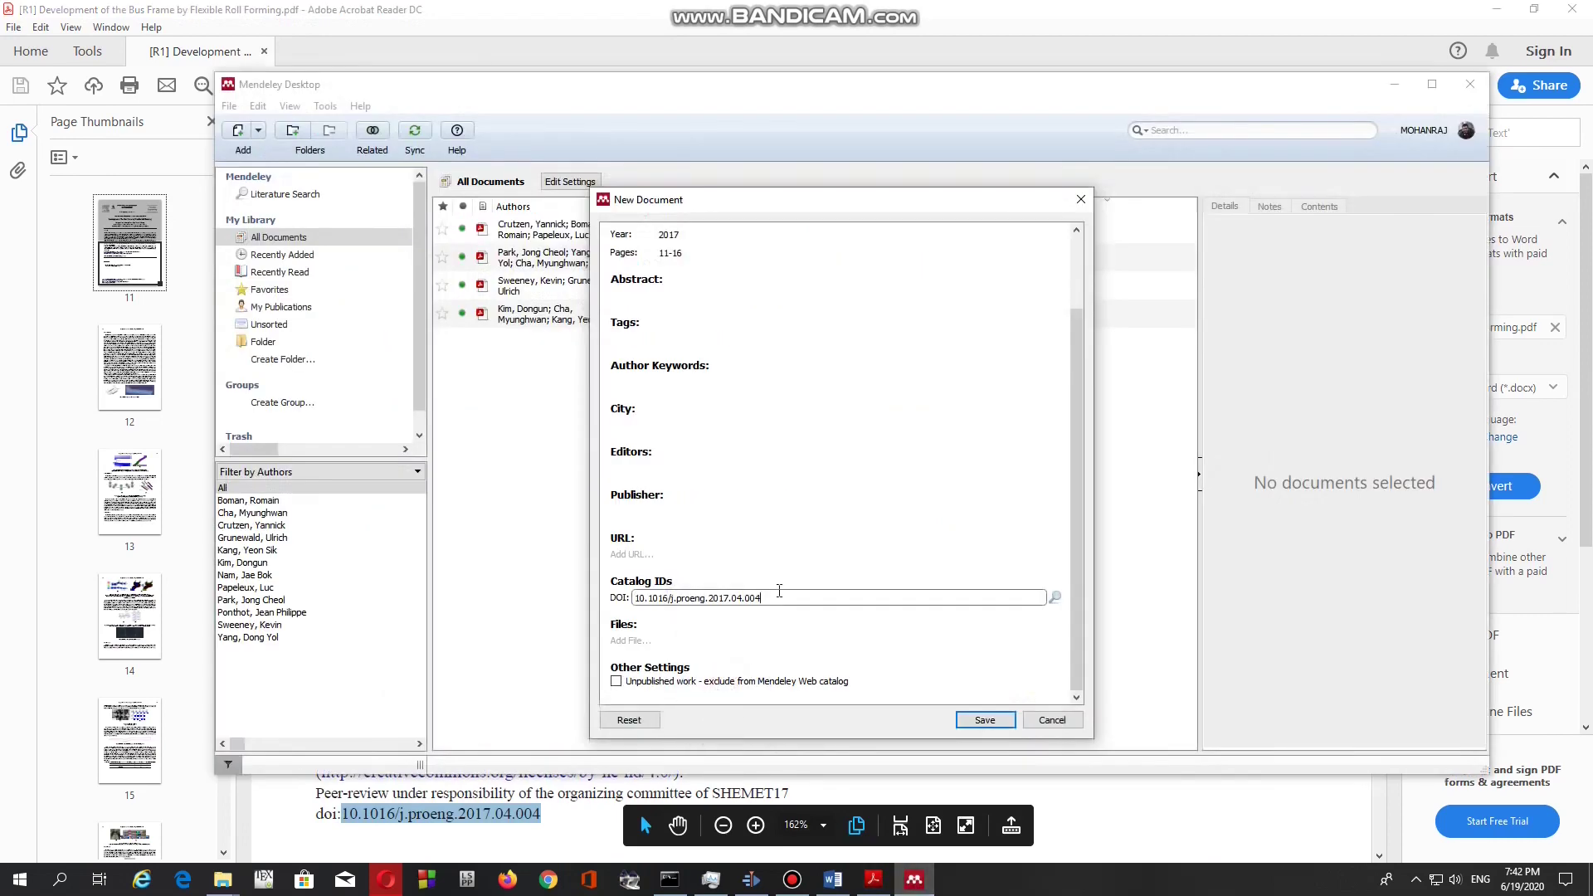
pyautogui.click(985, 720)
pyautogui.click(716, 516)
pyautogui.click(668, 232)
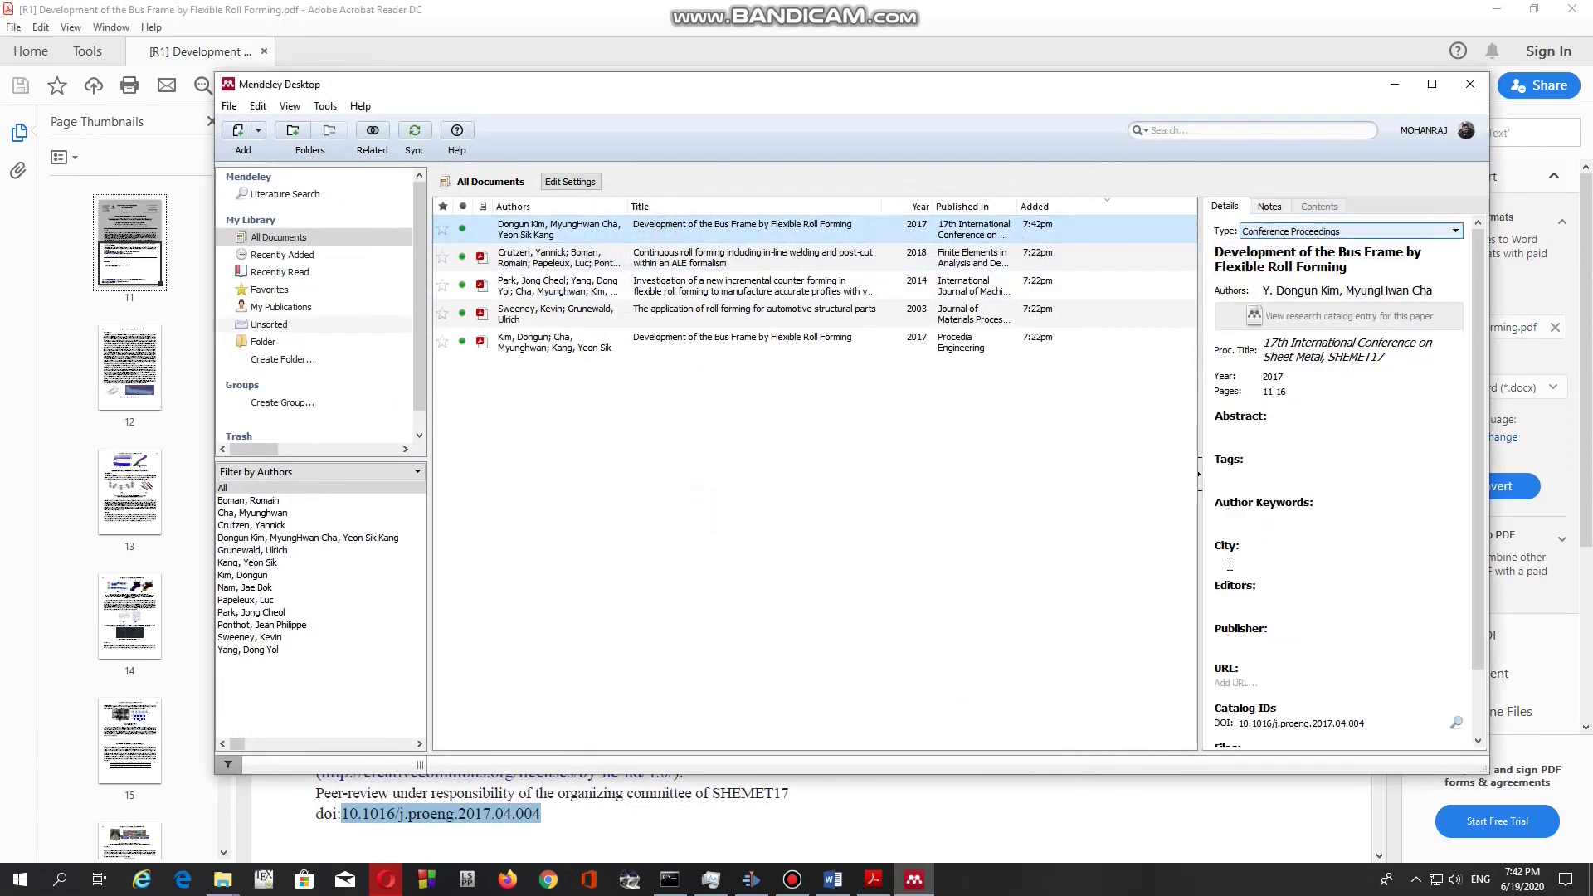
# - In the Word document, cite the manually added conference paper after the existing citation on the "They concluded that" line
pyautogui.click(834, 879)
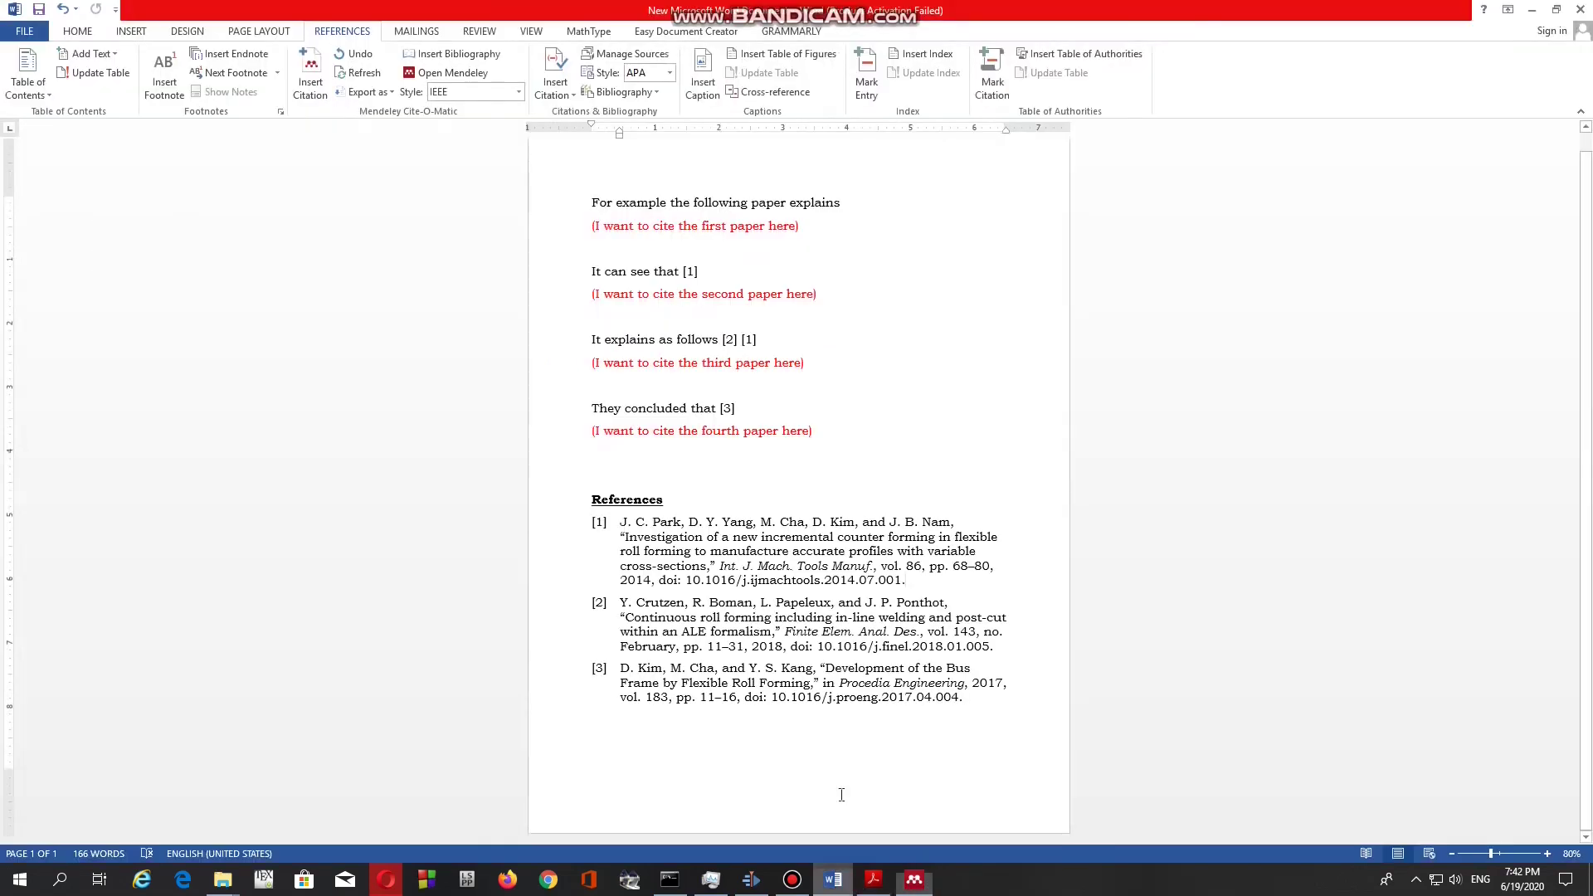
pyautogui.click(840, 435)
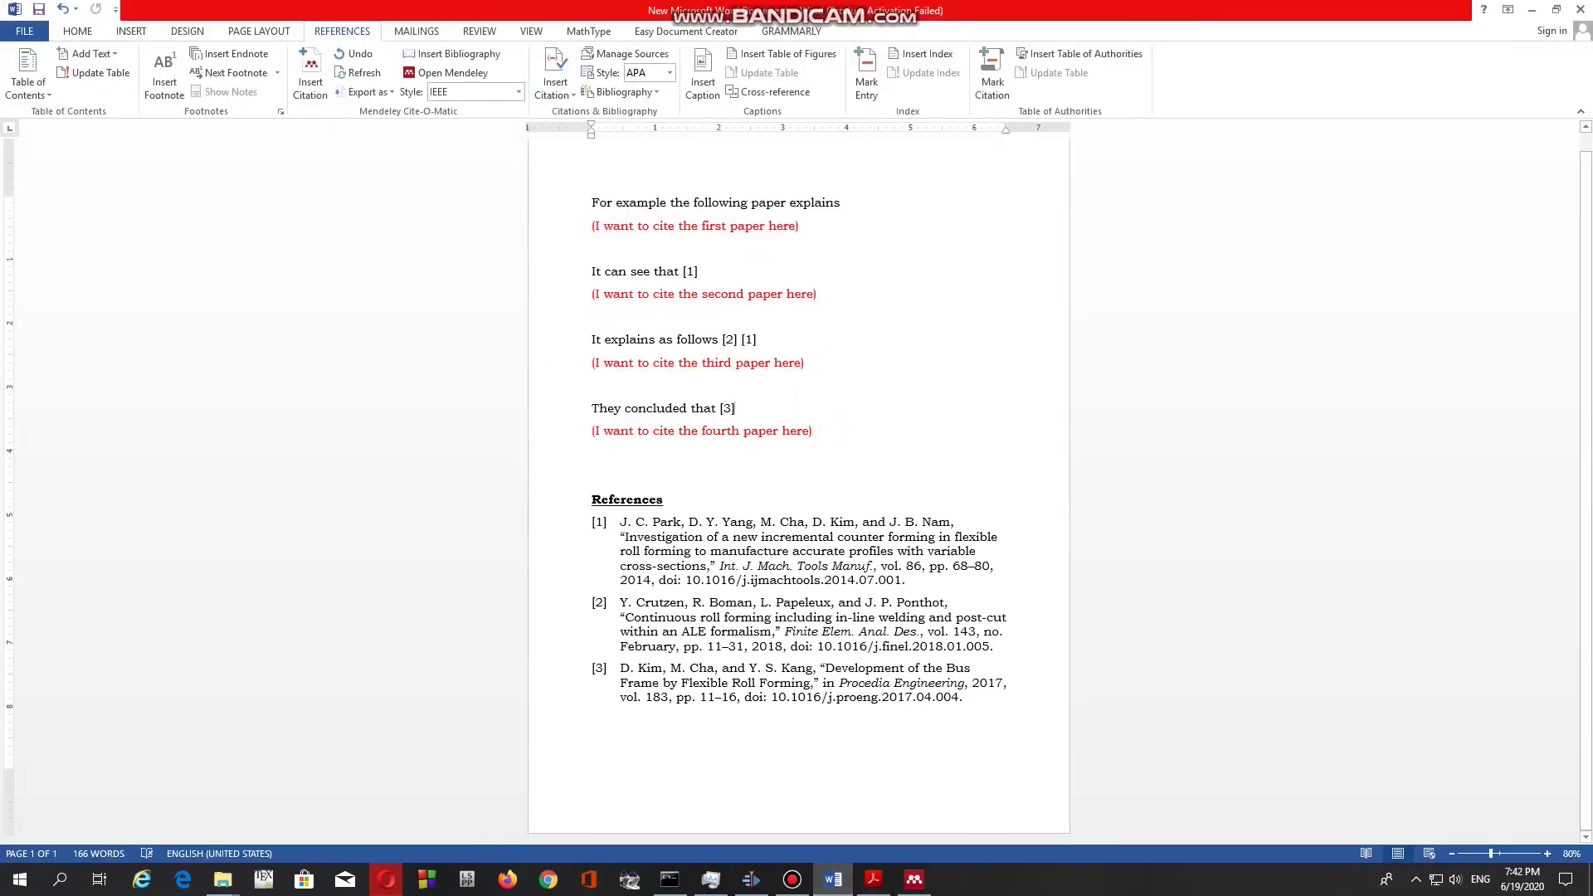
pyautogui.hotkey('alt', 'm')
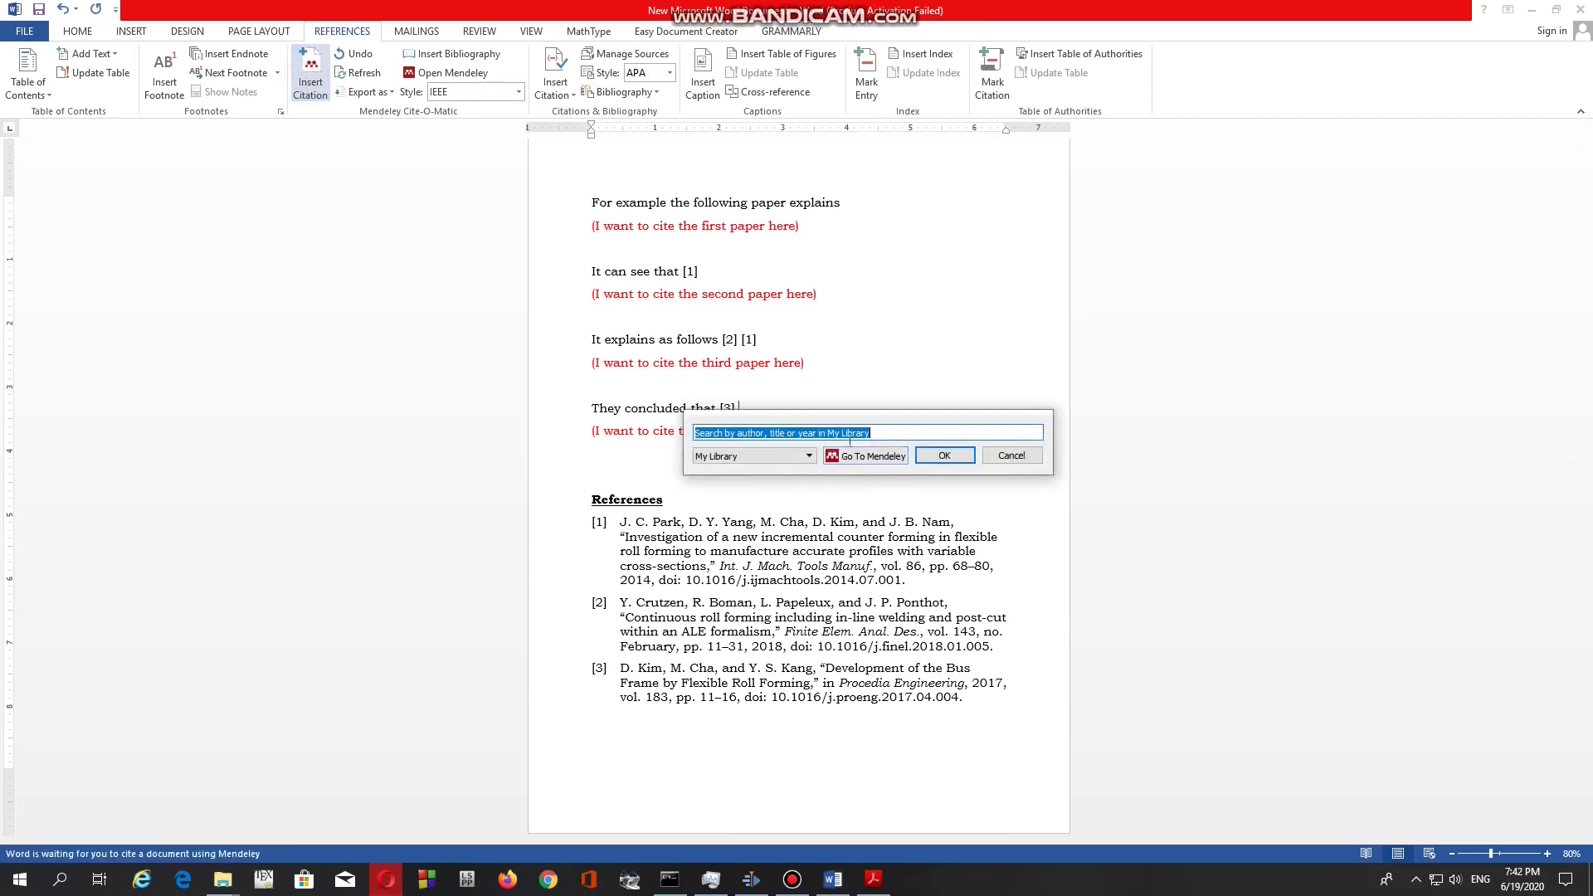
pyautogui.click(854, 455)
pyautogui.click(458, 135)
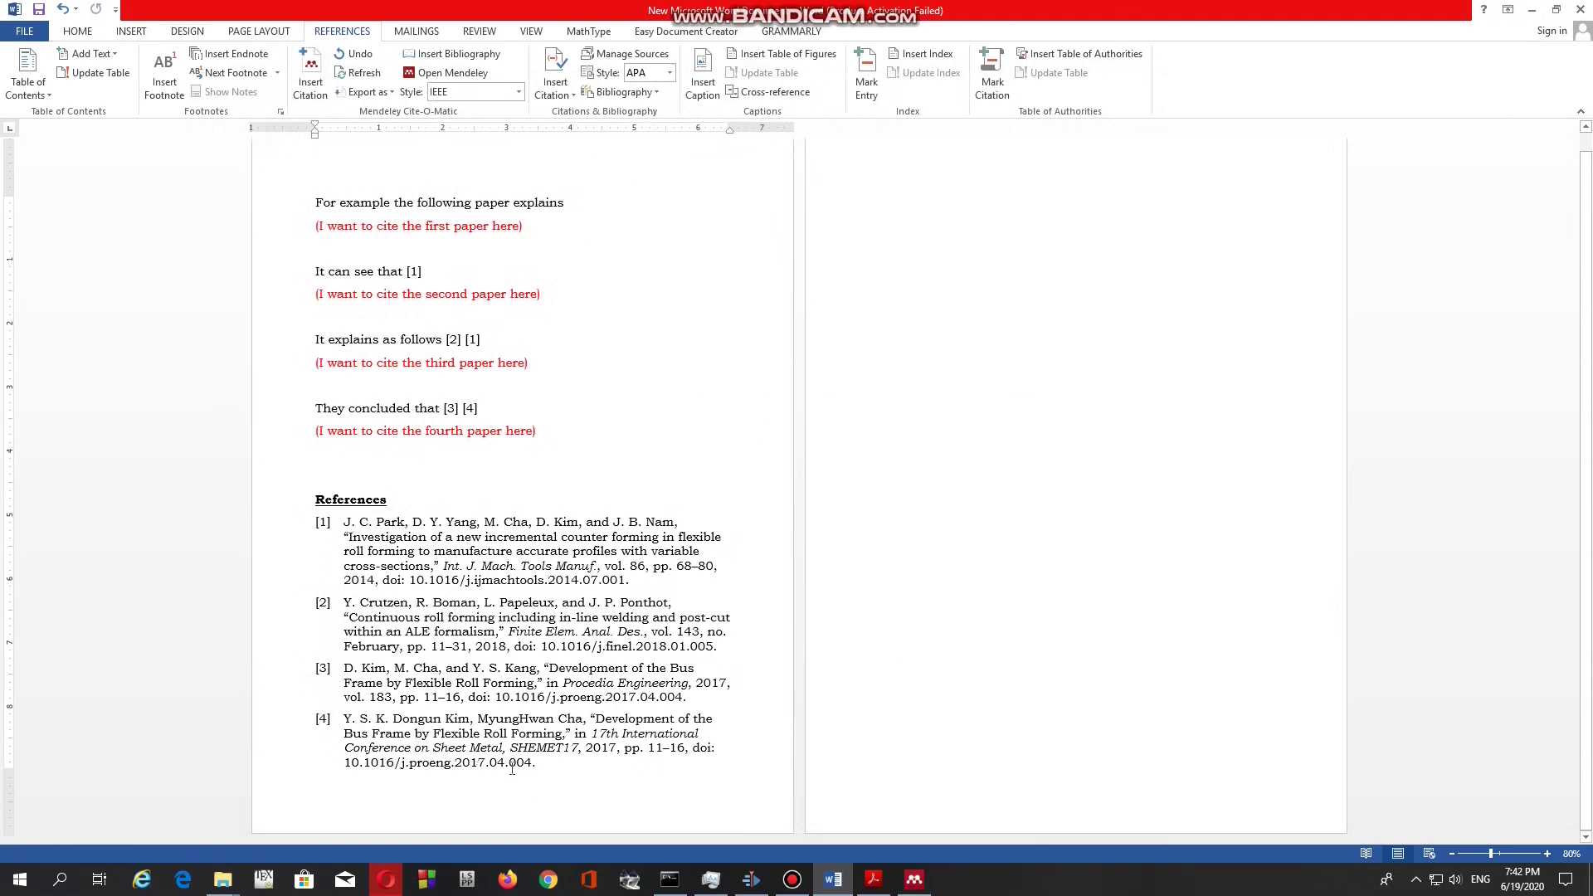
# - In Mendeley, update the details of the manually added conference paper "Development of the Bus Frame by Flexible Roll Forming"
pyautogui.moveTo(543, 766); pyautogui.dragTo(342, 719)
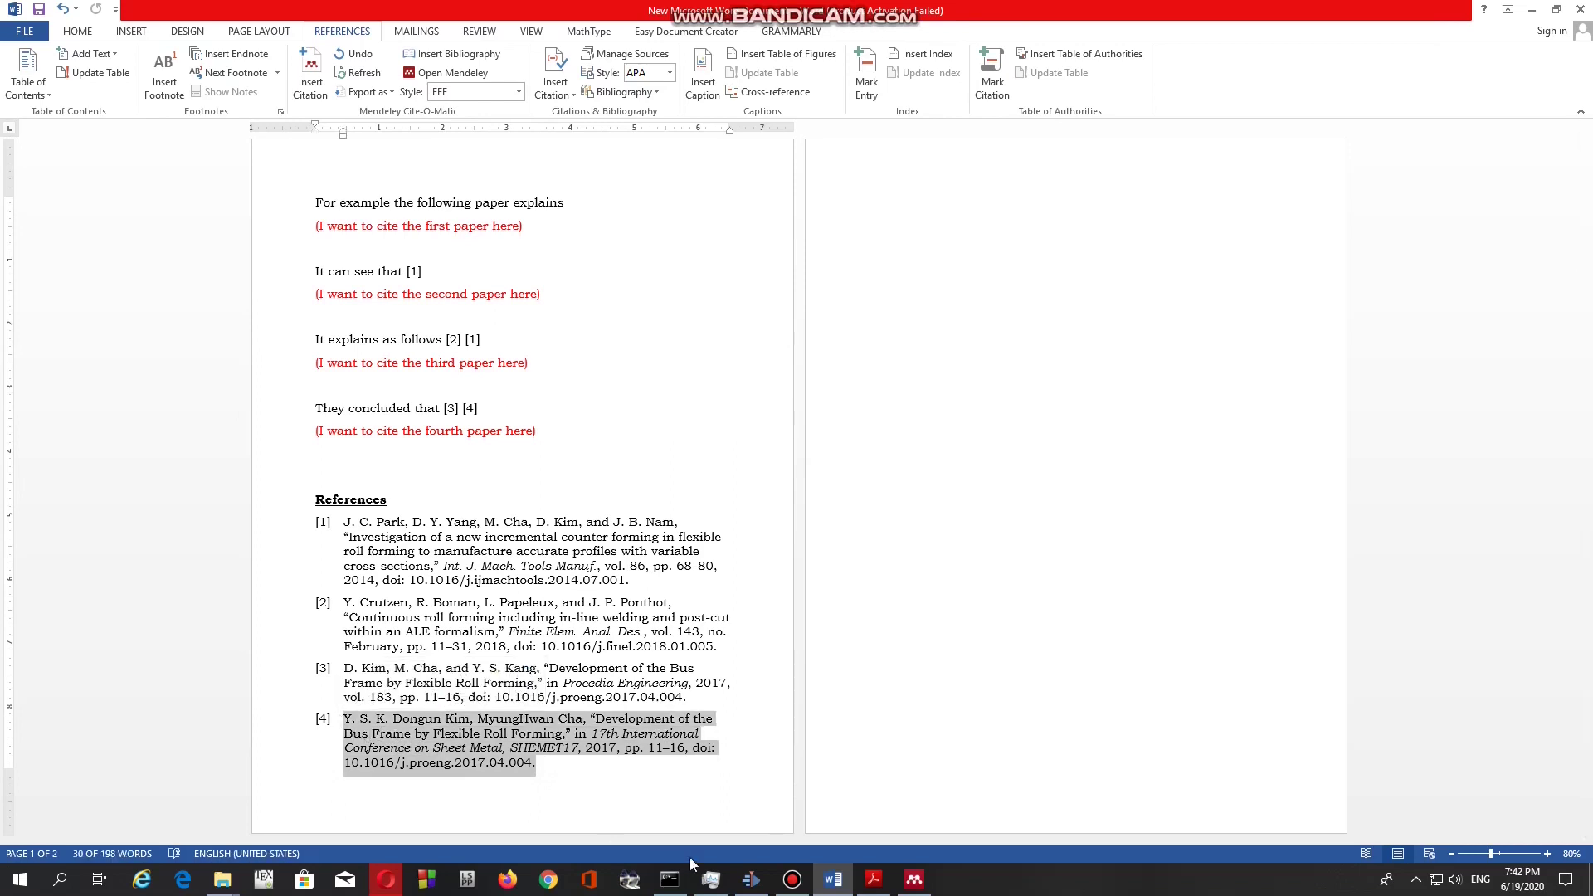
pyautogui.click(645, 792)
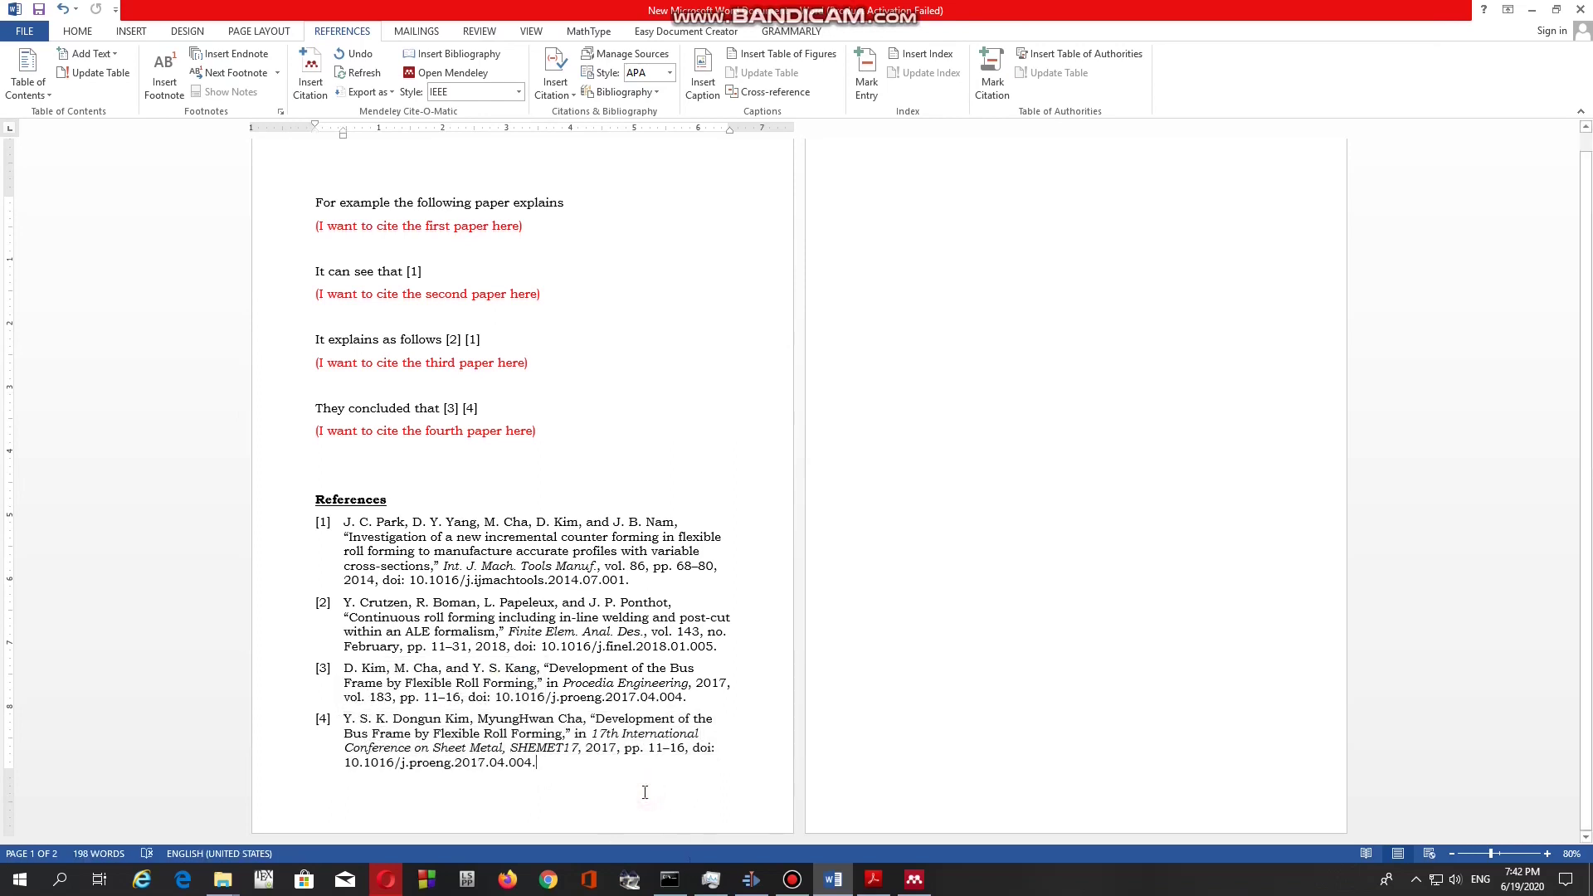
pyautogui.click(914, 879)
pyautogui.rightClick(549, 223)
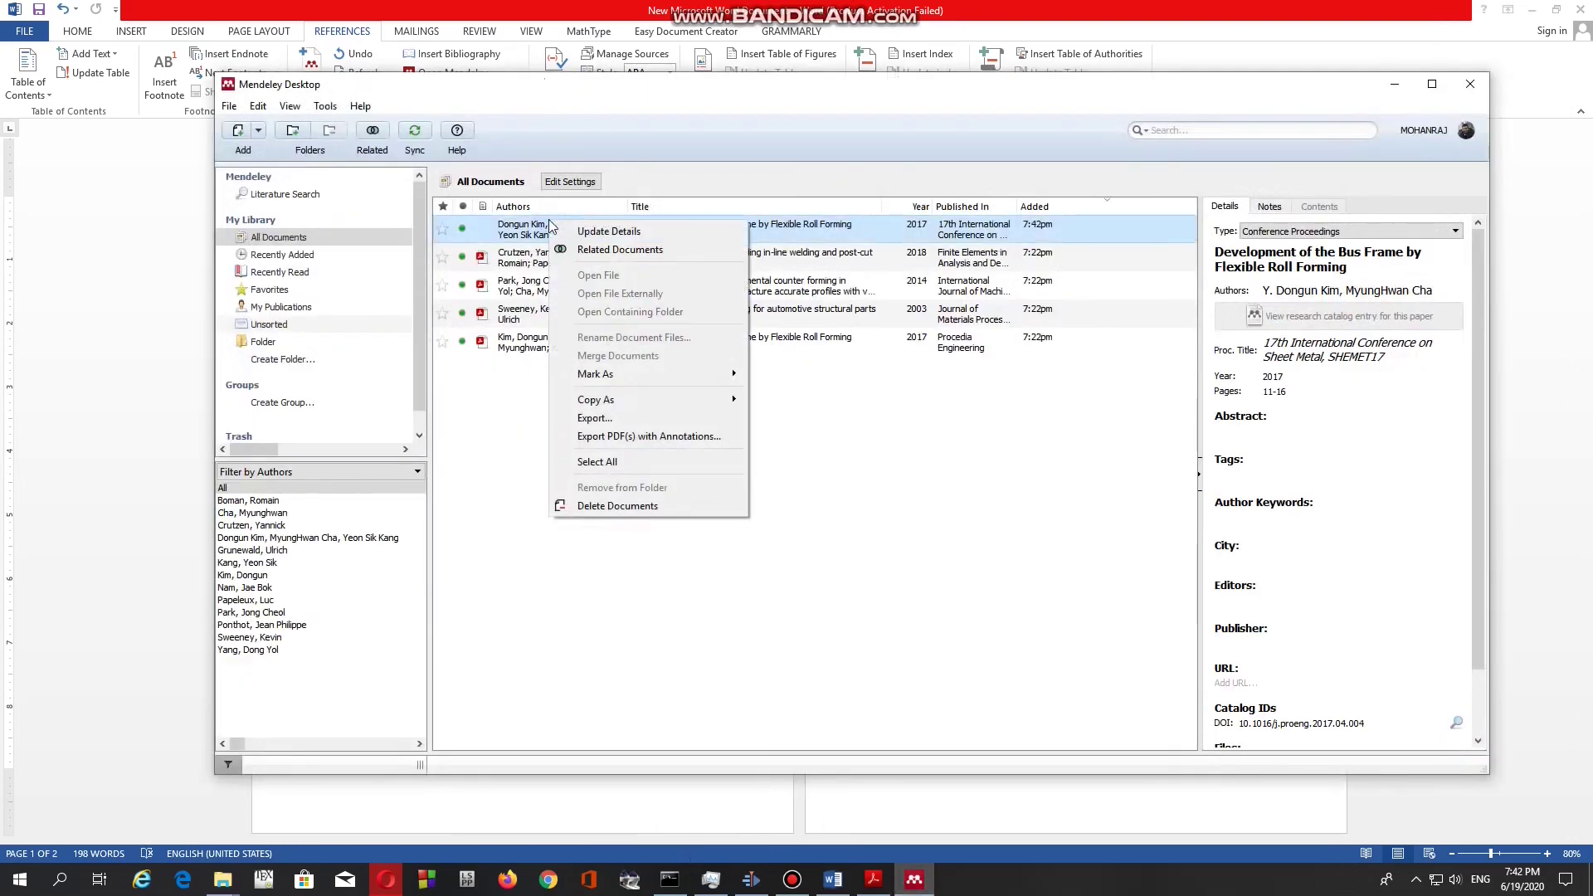
pyautogui.click(596, 231)
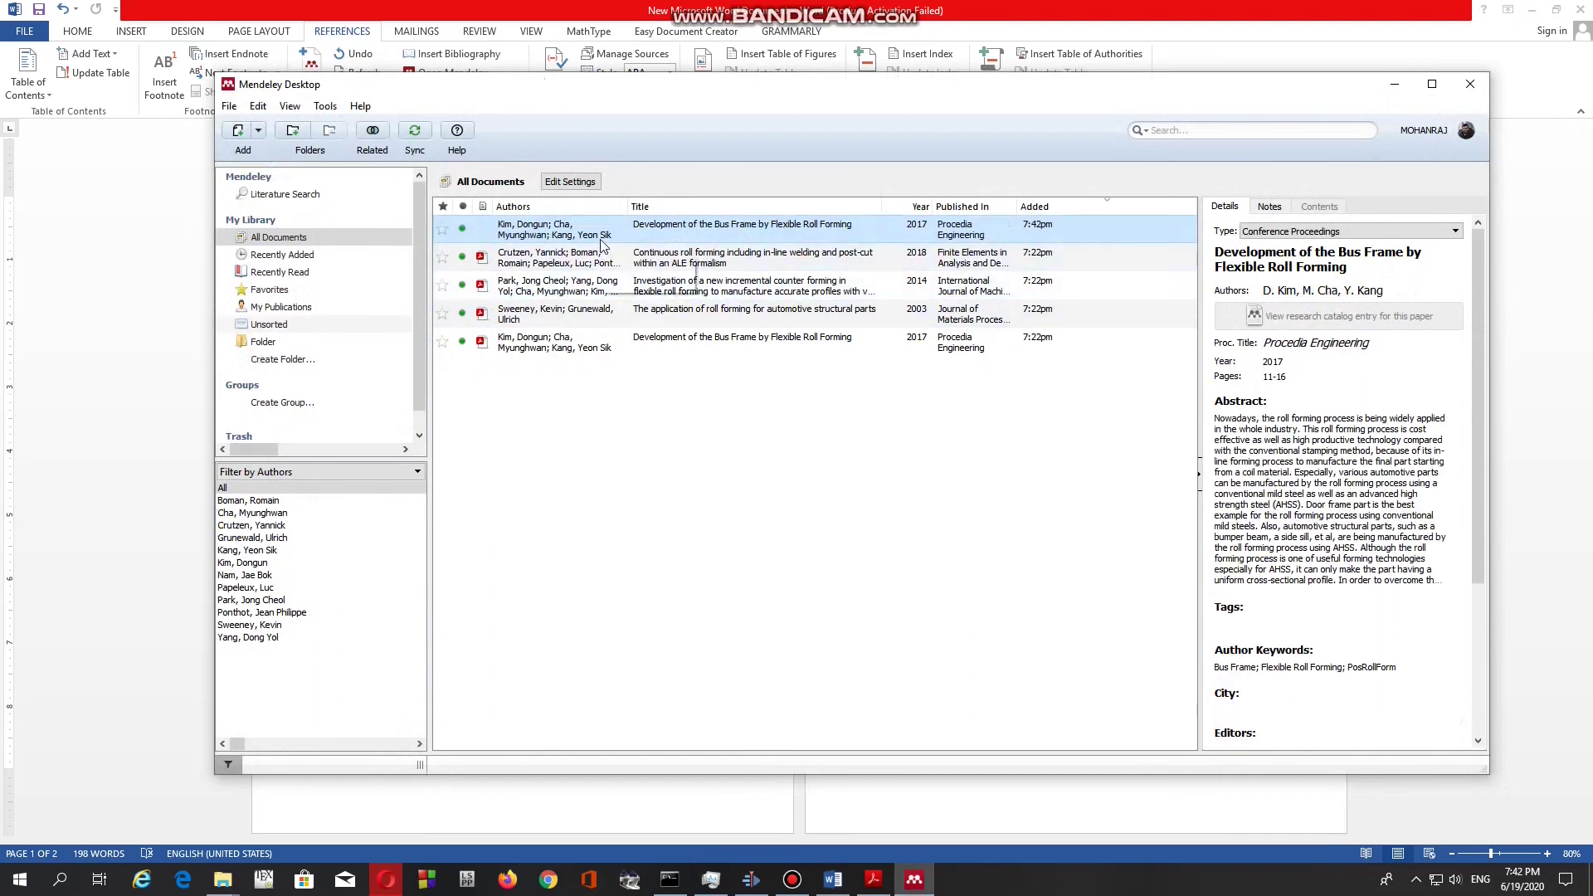
pyautogui.rightClick(601, 242)
pyautogui.click(728, 466)
# - Back in Word, delete the second citation on the "They concluded that" line and refresh the citations and reference list
pyautogui.click(983, 803)
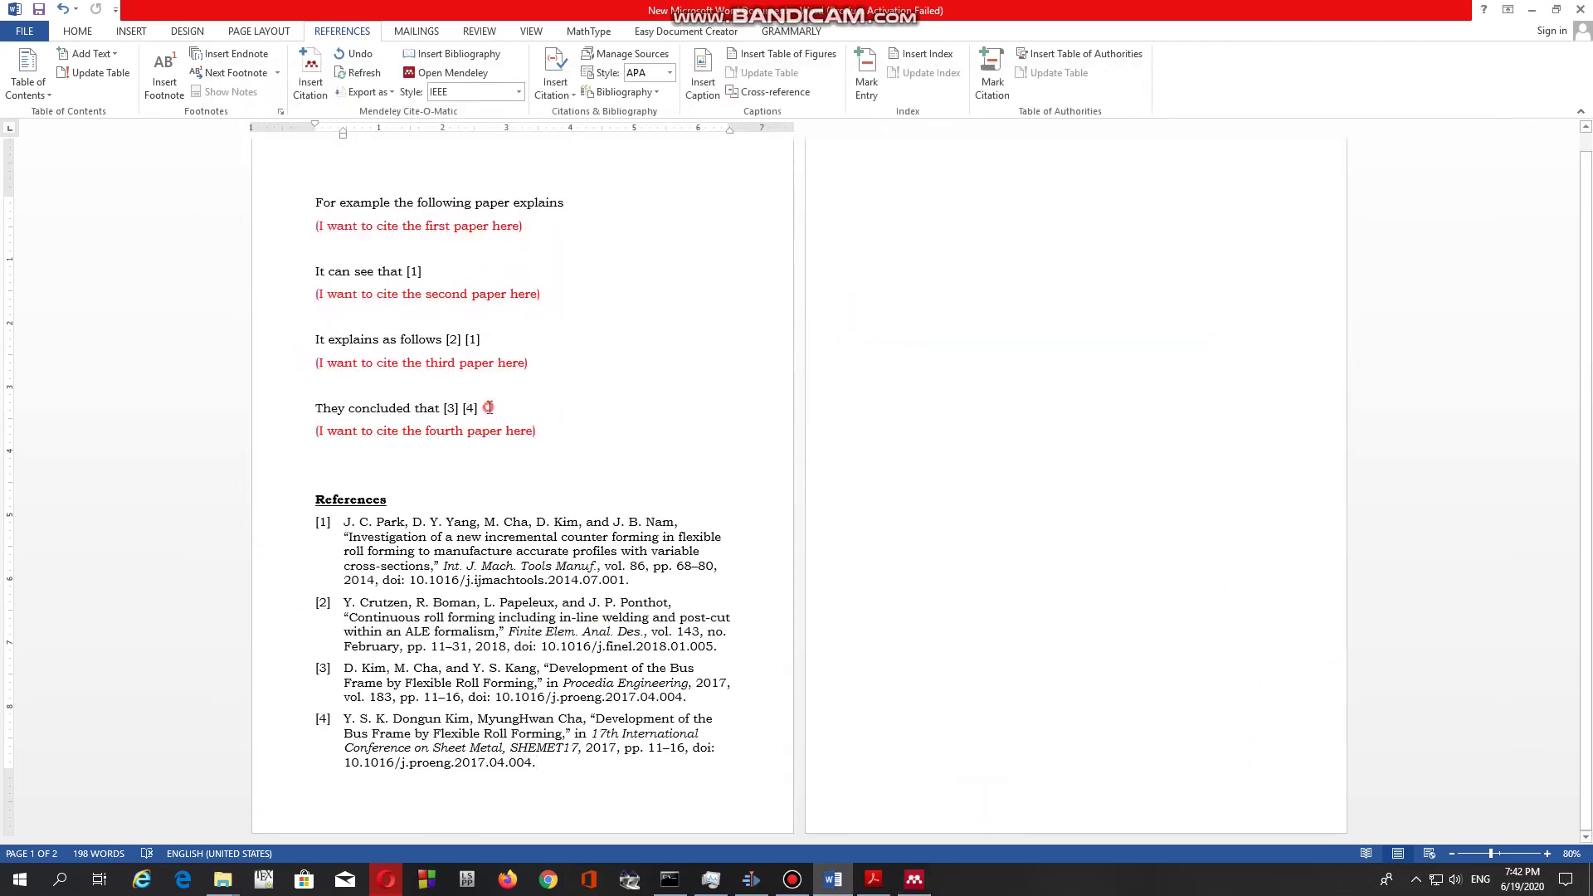
pyautogui.press('BackSpace')
pyautogui.press('BackSpace')
pyautogui.click(358, 72)
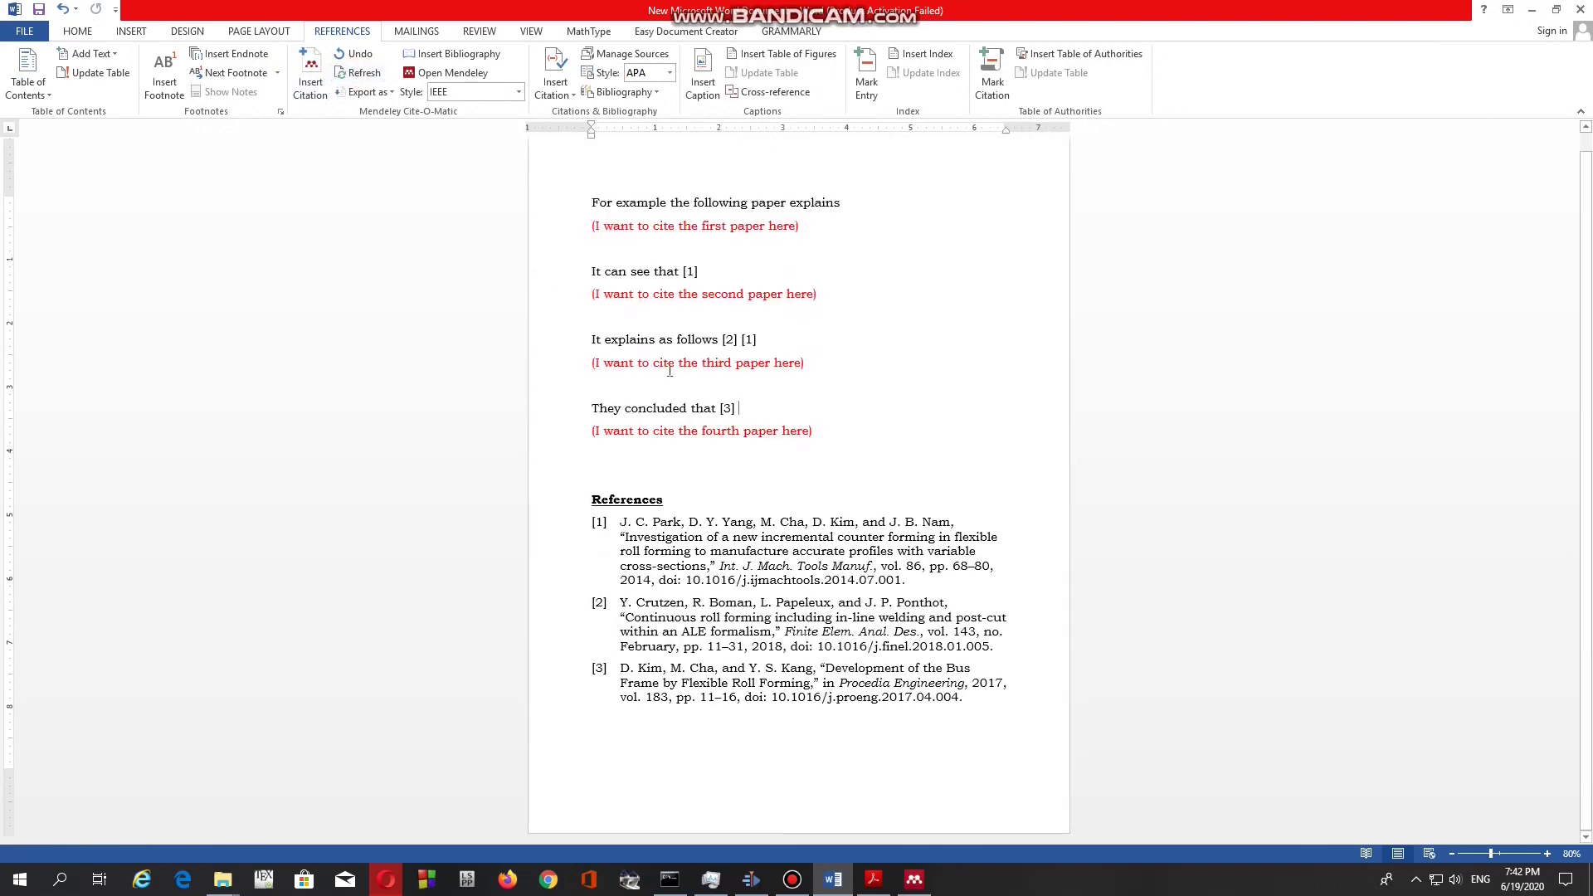
# - Cite the updated bus frame conference entry from Mendeley after the remaining citation on the "They concluded that" line
pyautogui.click(310, 75)
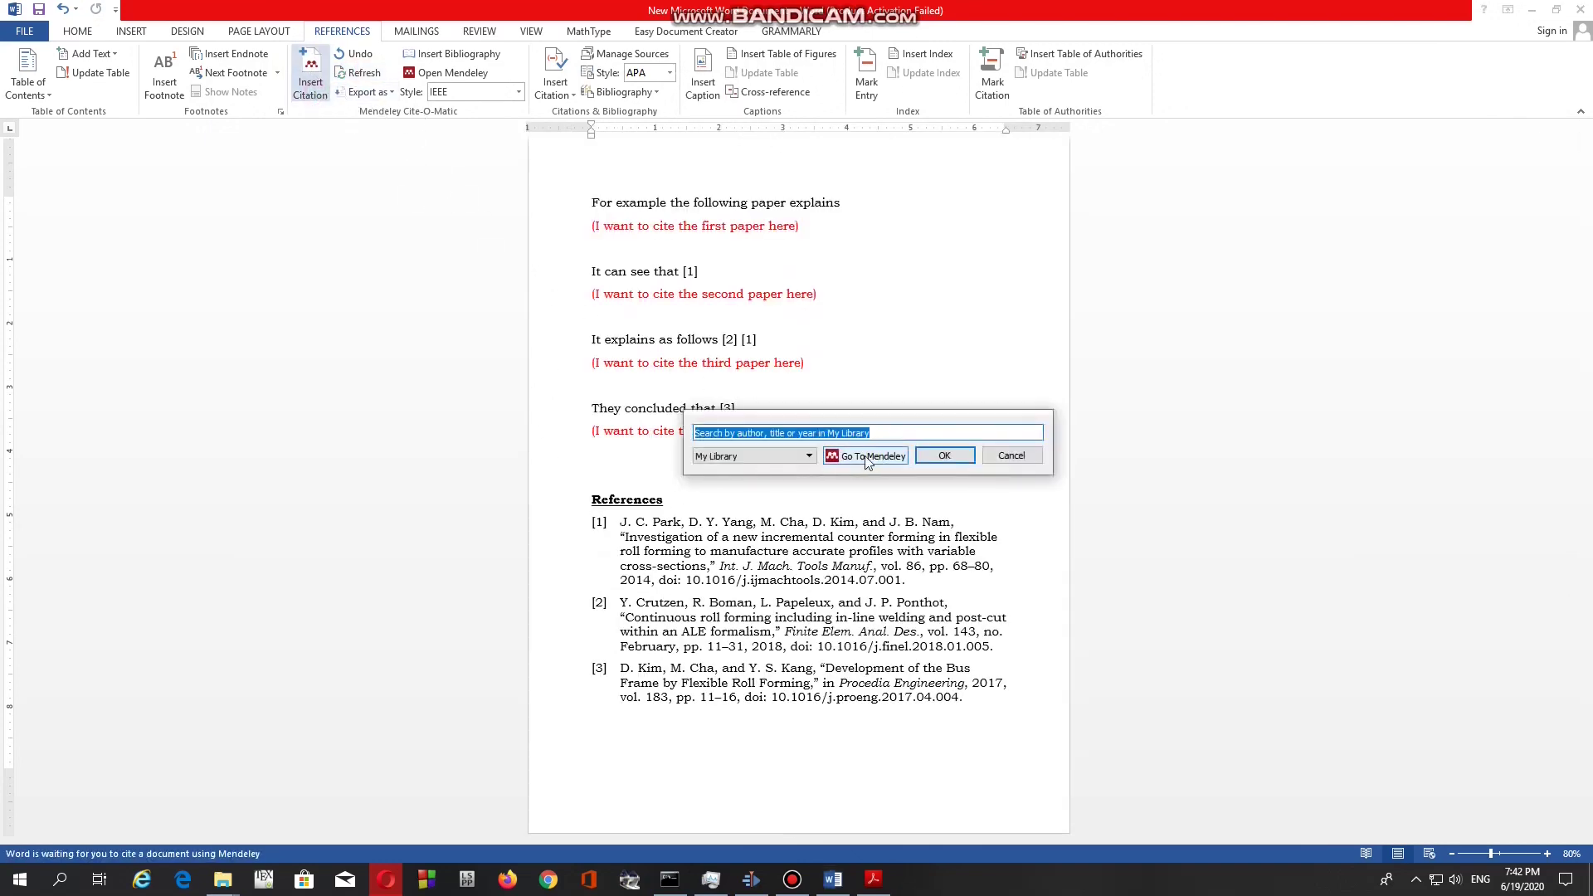
pyautogui.click(865, 455)
pyautogui.click(458, 131)
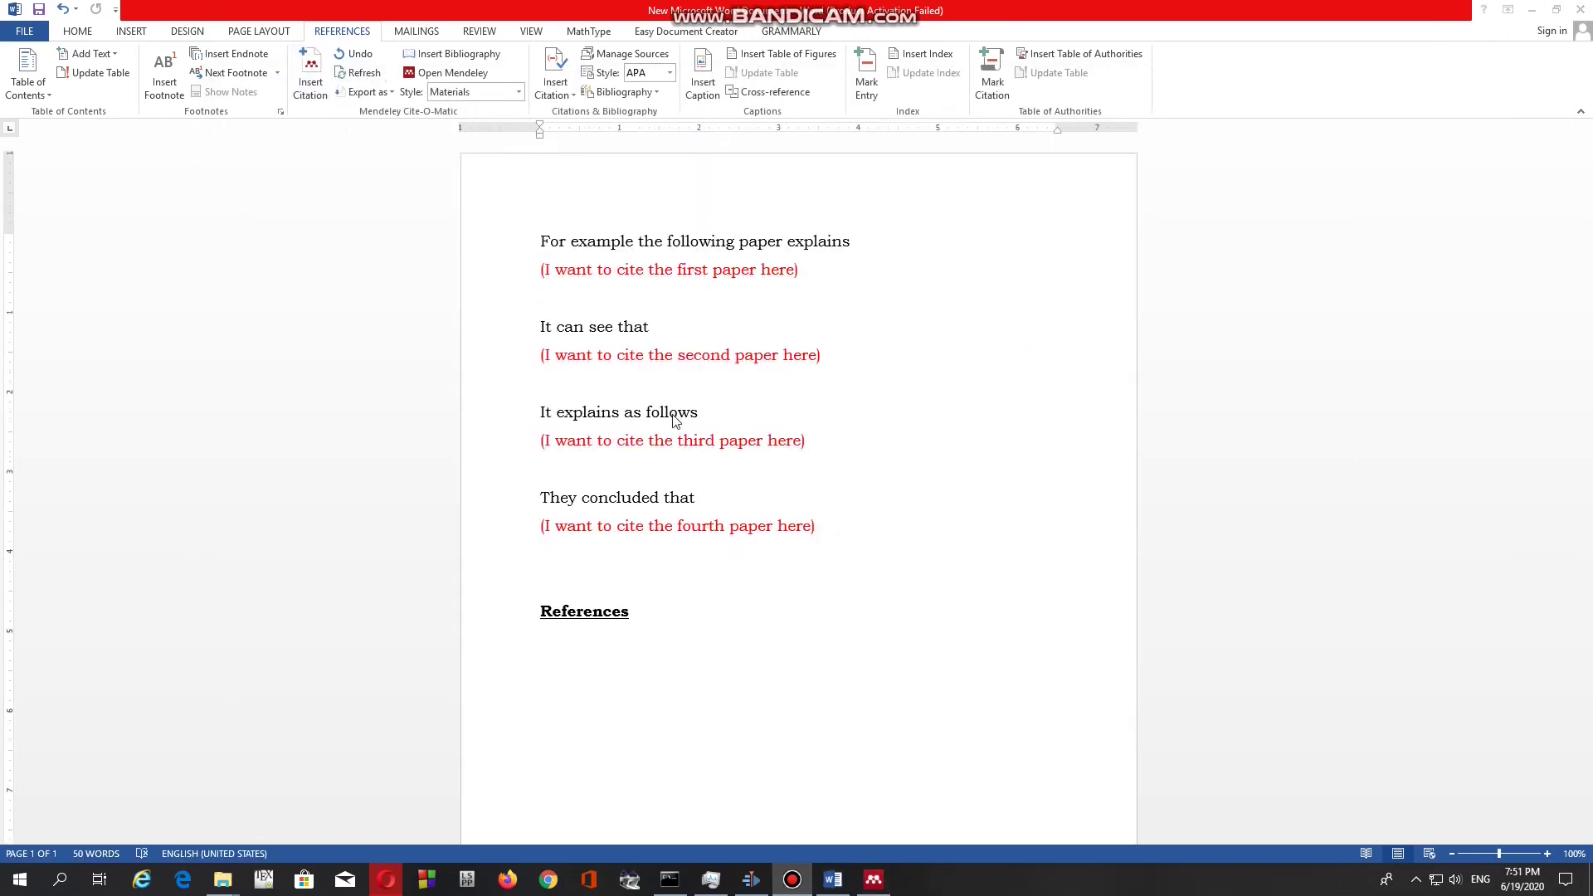
# - Cite the 2018 paper on continuous roll forming with in-line welding and post-cut after "For example the following paper explains"
pyautogui.click(866, 245)
pyautogui.click(864, 239)
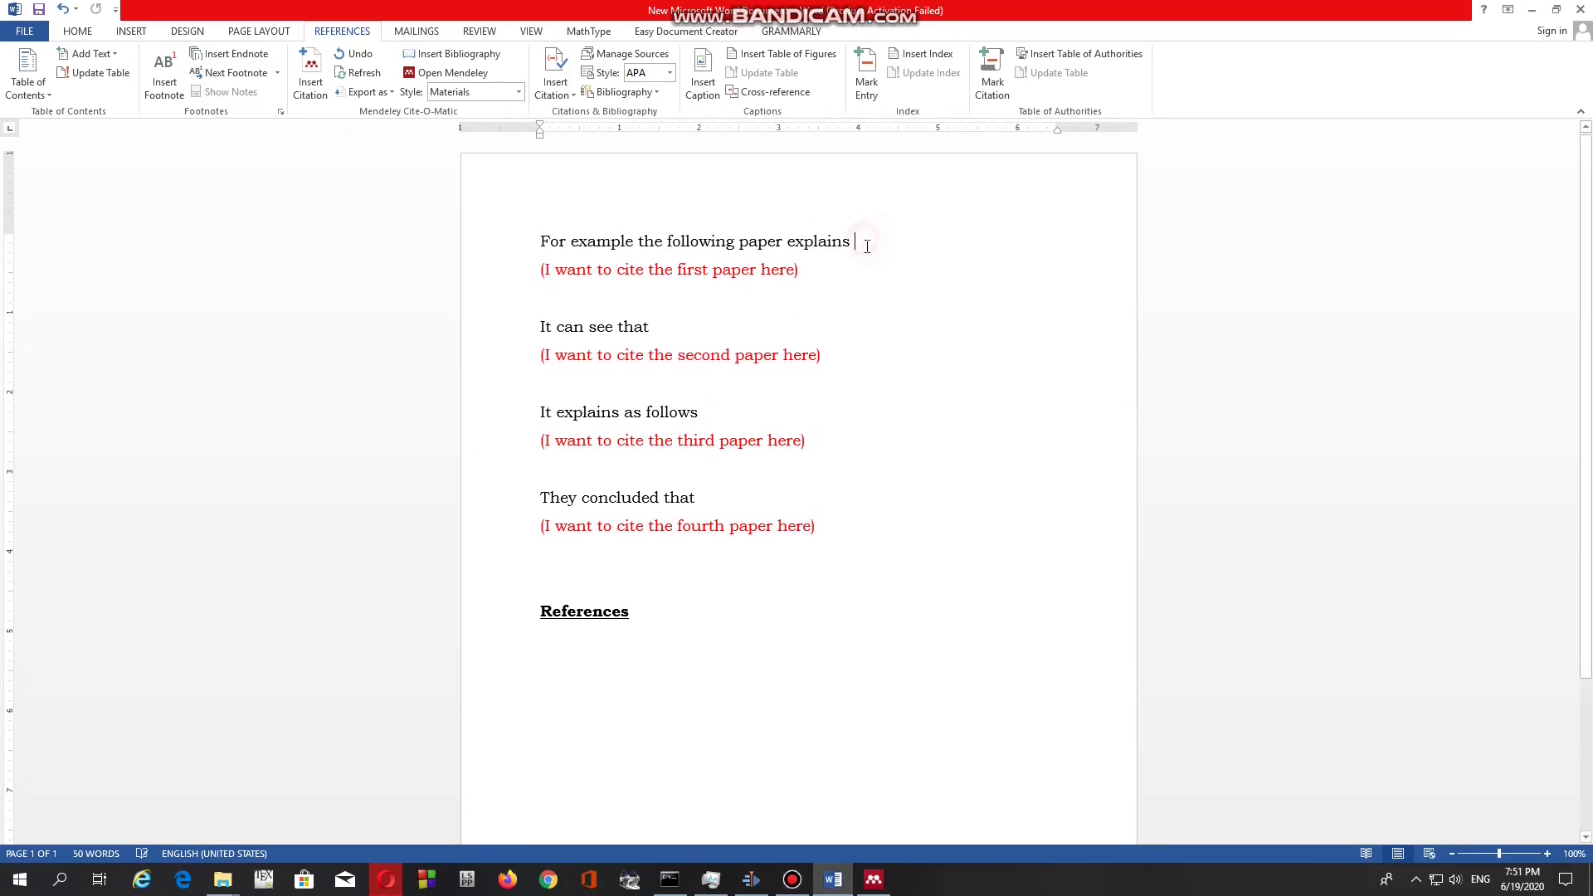
pyautogui.click(312, 87)
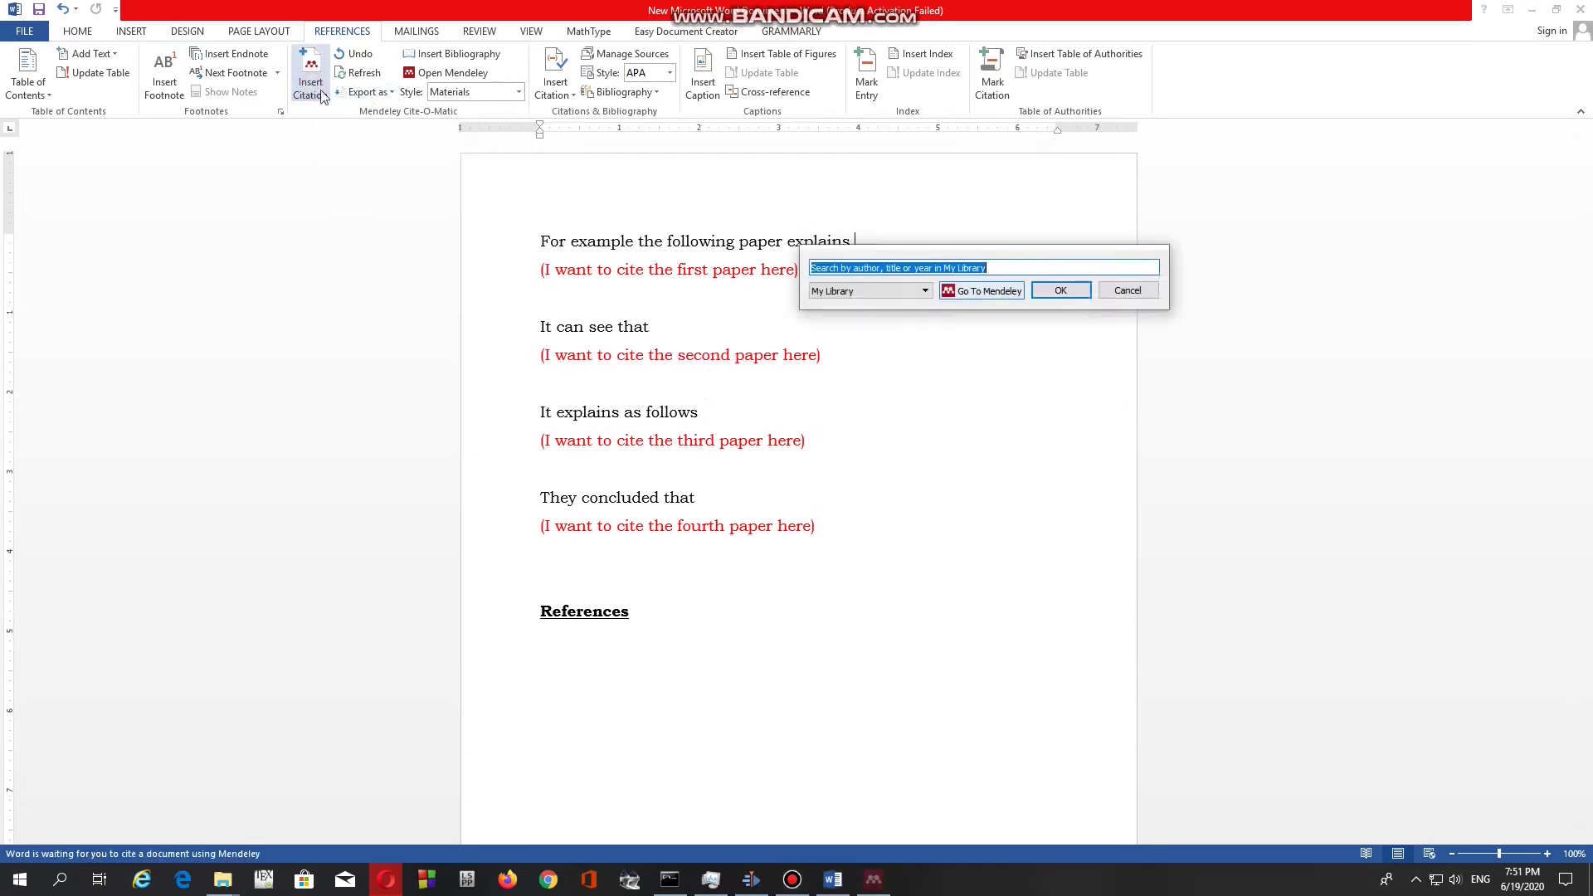
pyautogui.click(976, 292)
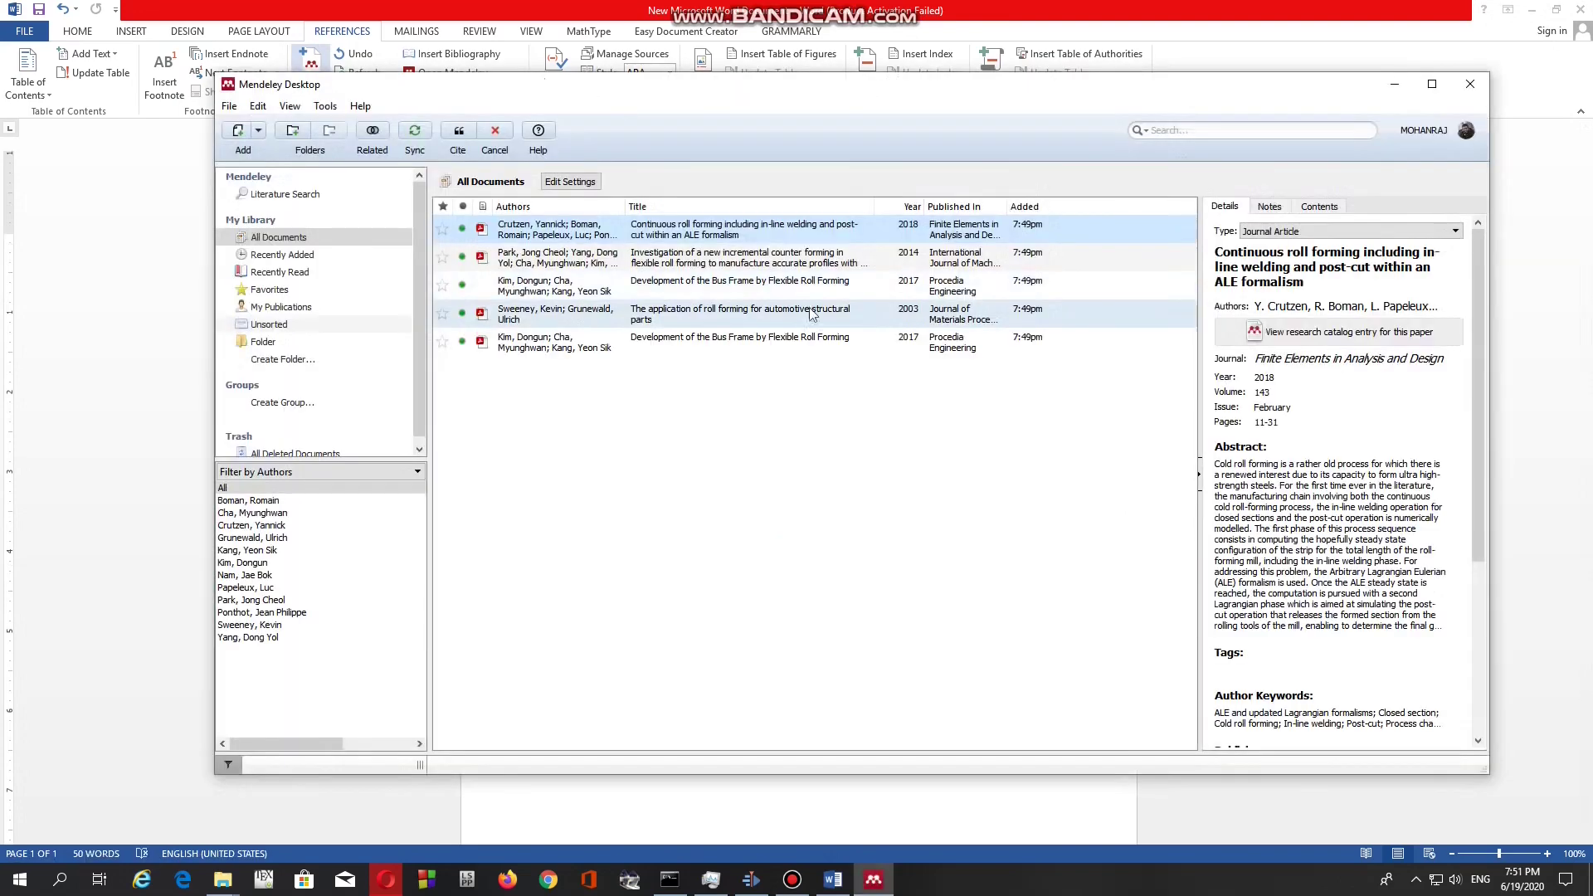
pyautogui.click(458, 137)
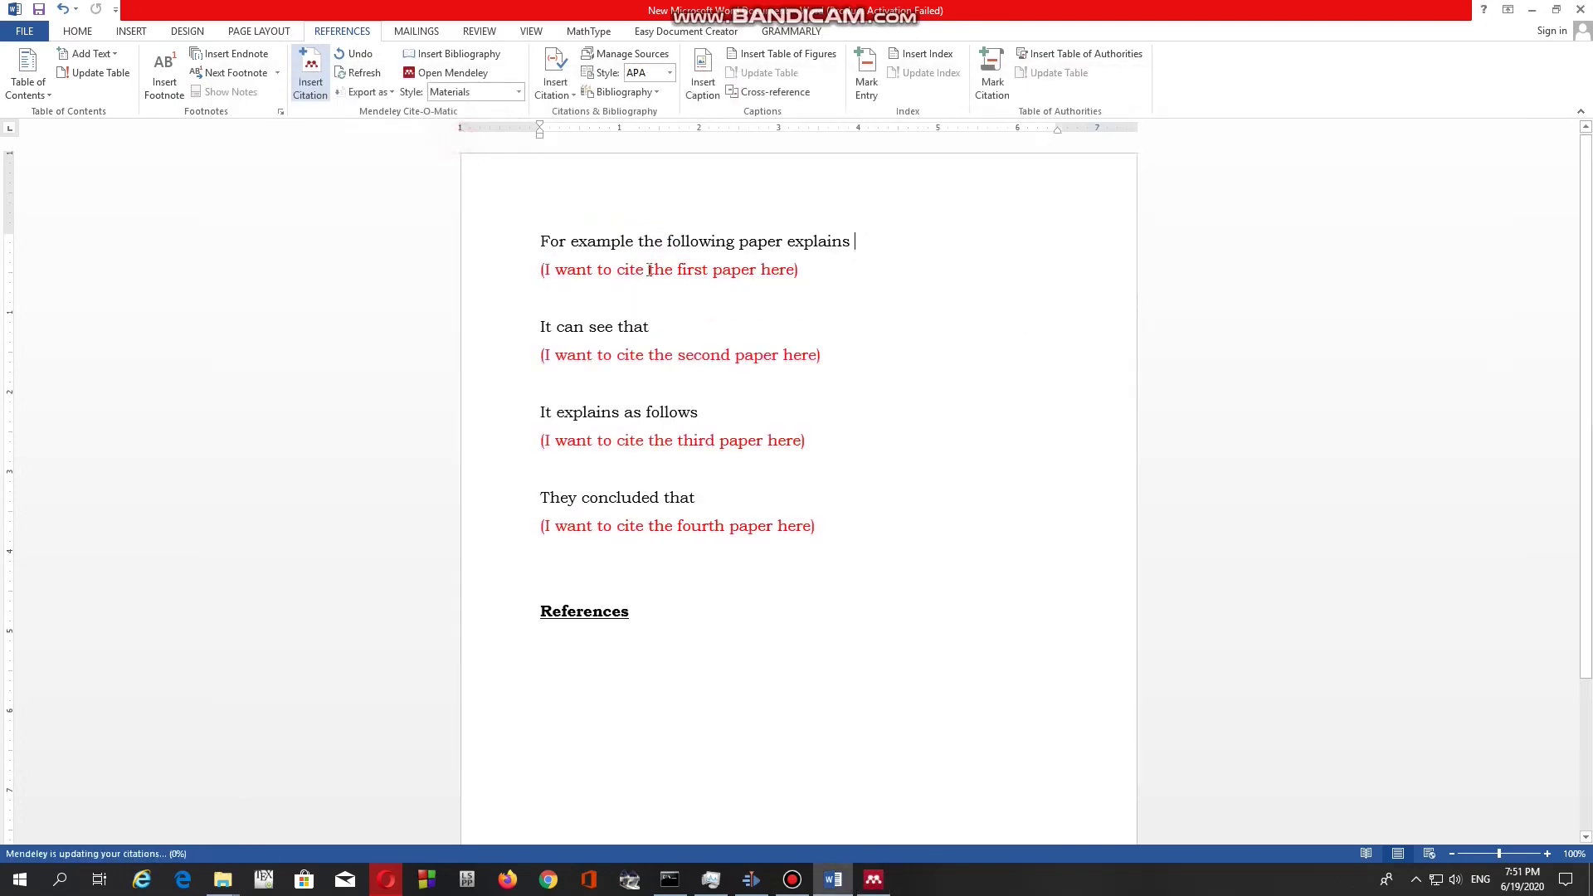
pyautogui.click(863, 244)
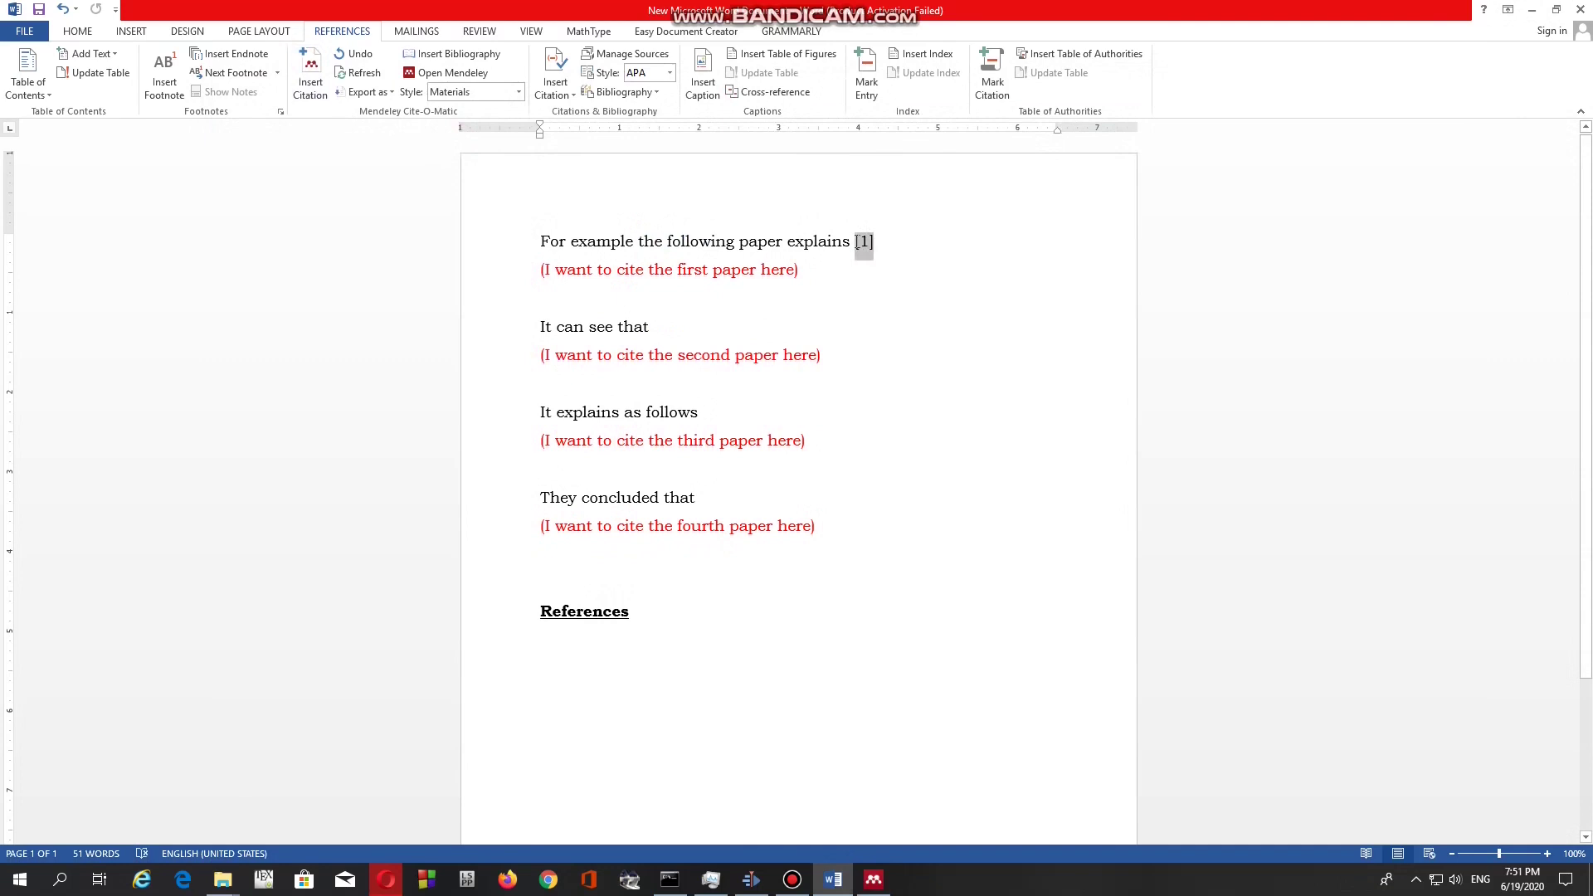
# - Refresh the citations and insert the Mendeley bibliography below the References heading, keeping the Materials style
pyautogui.click(368, 77)
pyautogui.click(712, 615)
pyautogui.hotkey('ctrl', 'z')
pyautogui.click(459, 53)
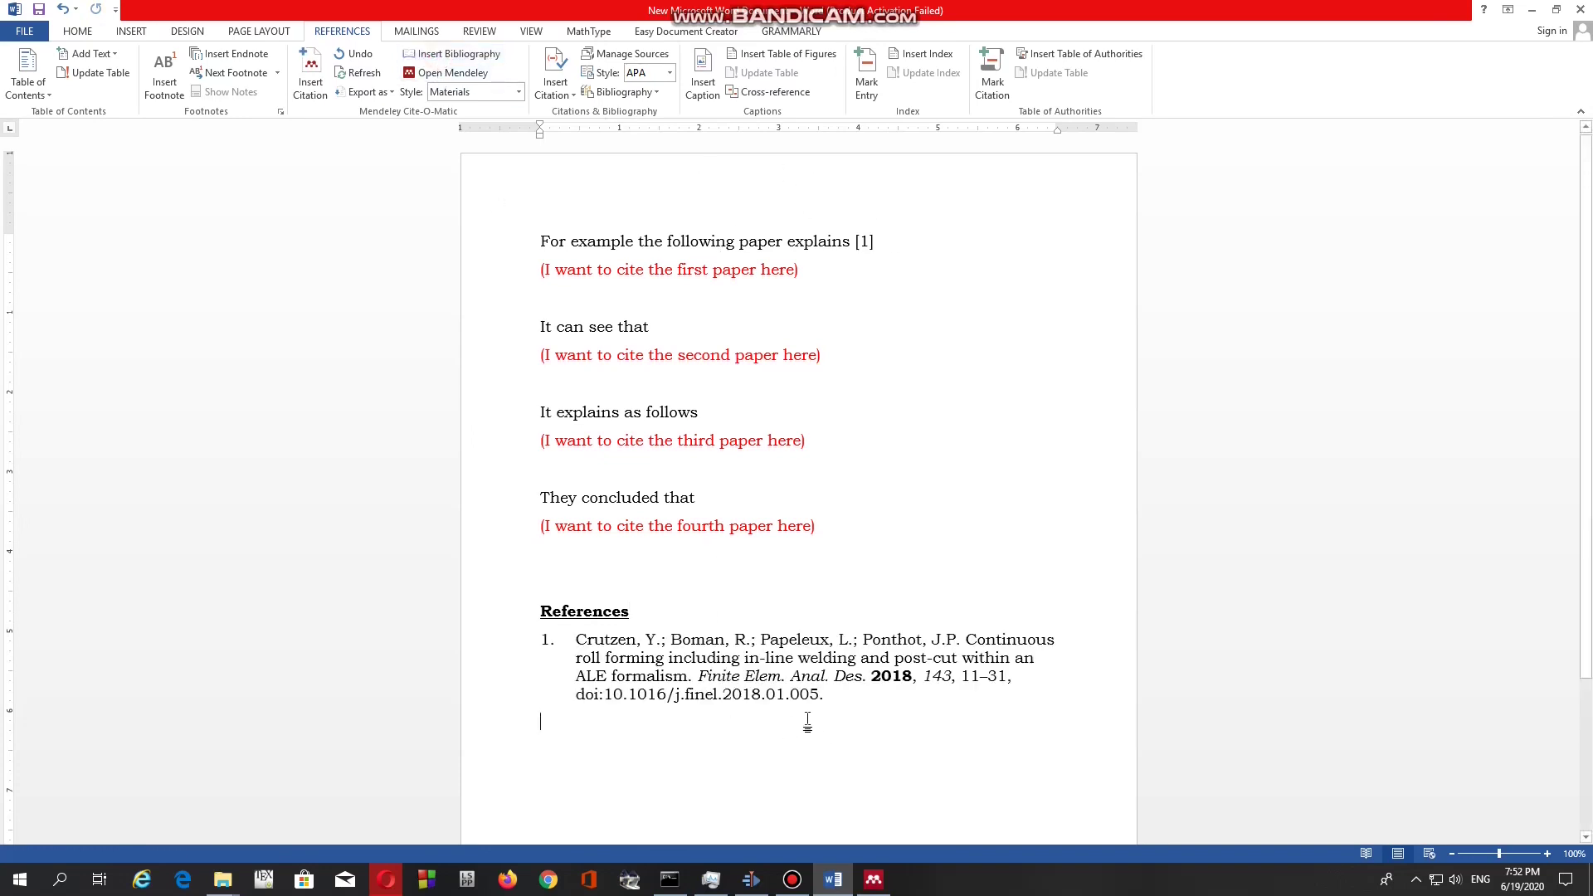
pyautogui.moveTo(828, 695); pyautogui.dragTo(576, 639)
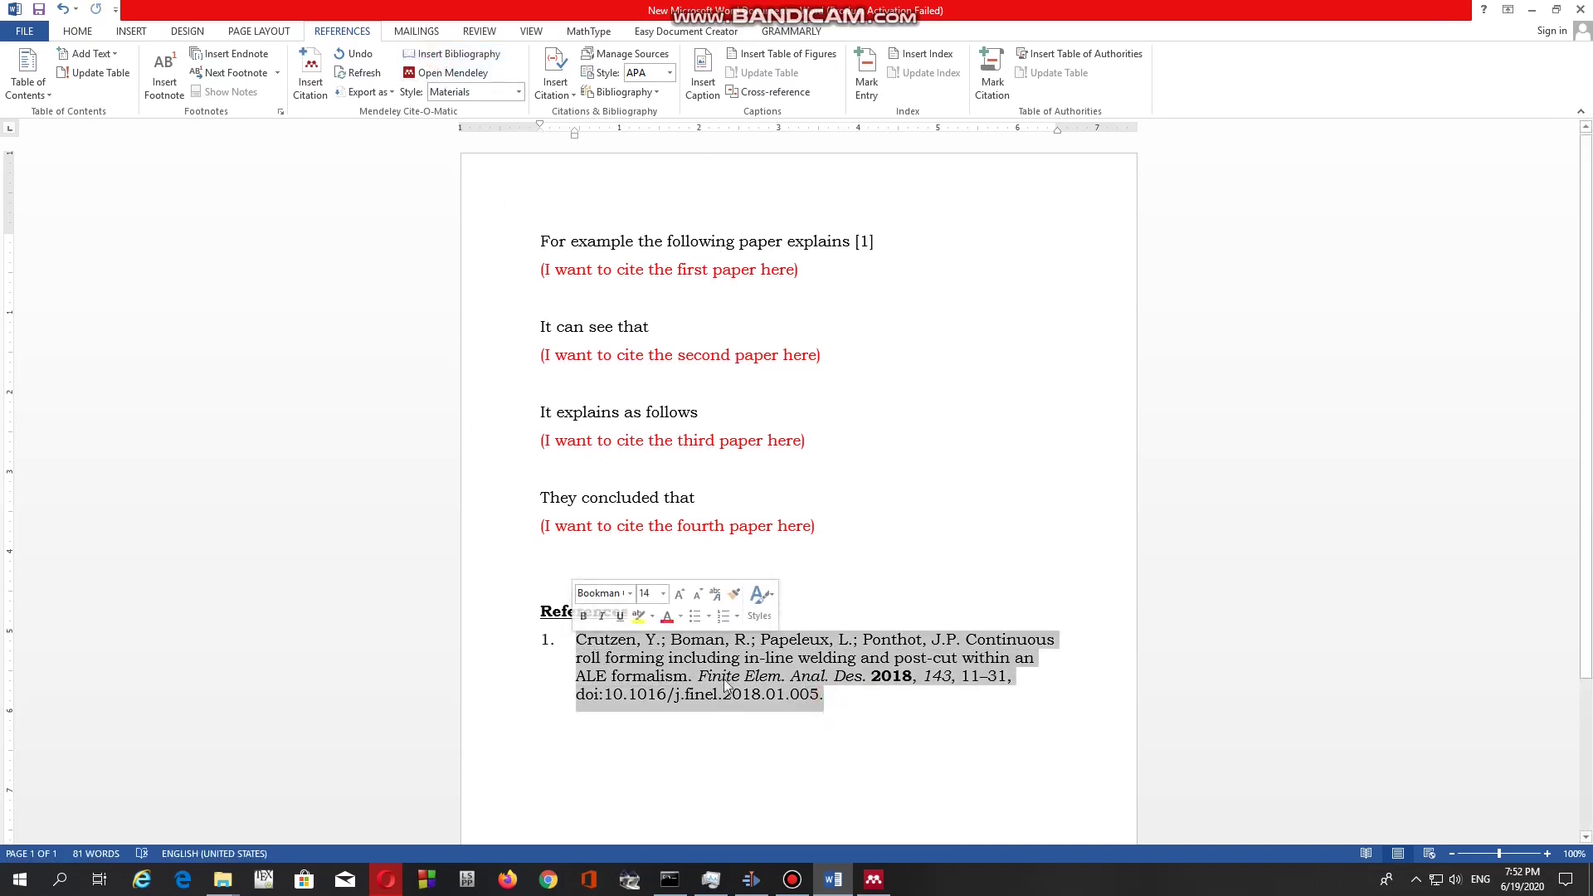
pyautogui.click(857, 717)
pyautogui.click(519, 91)
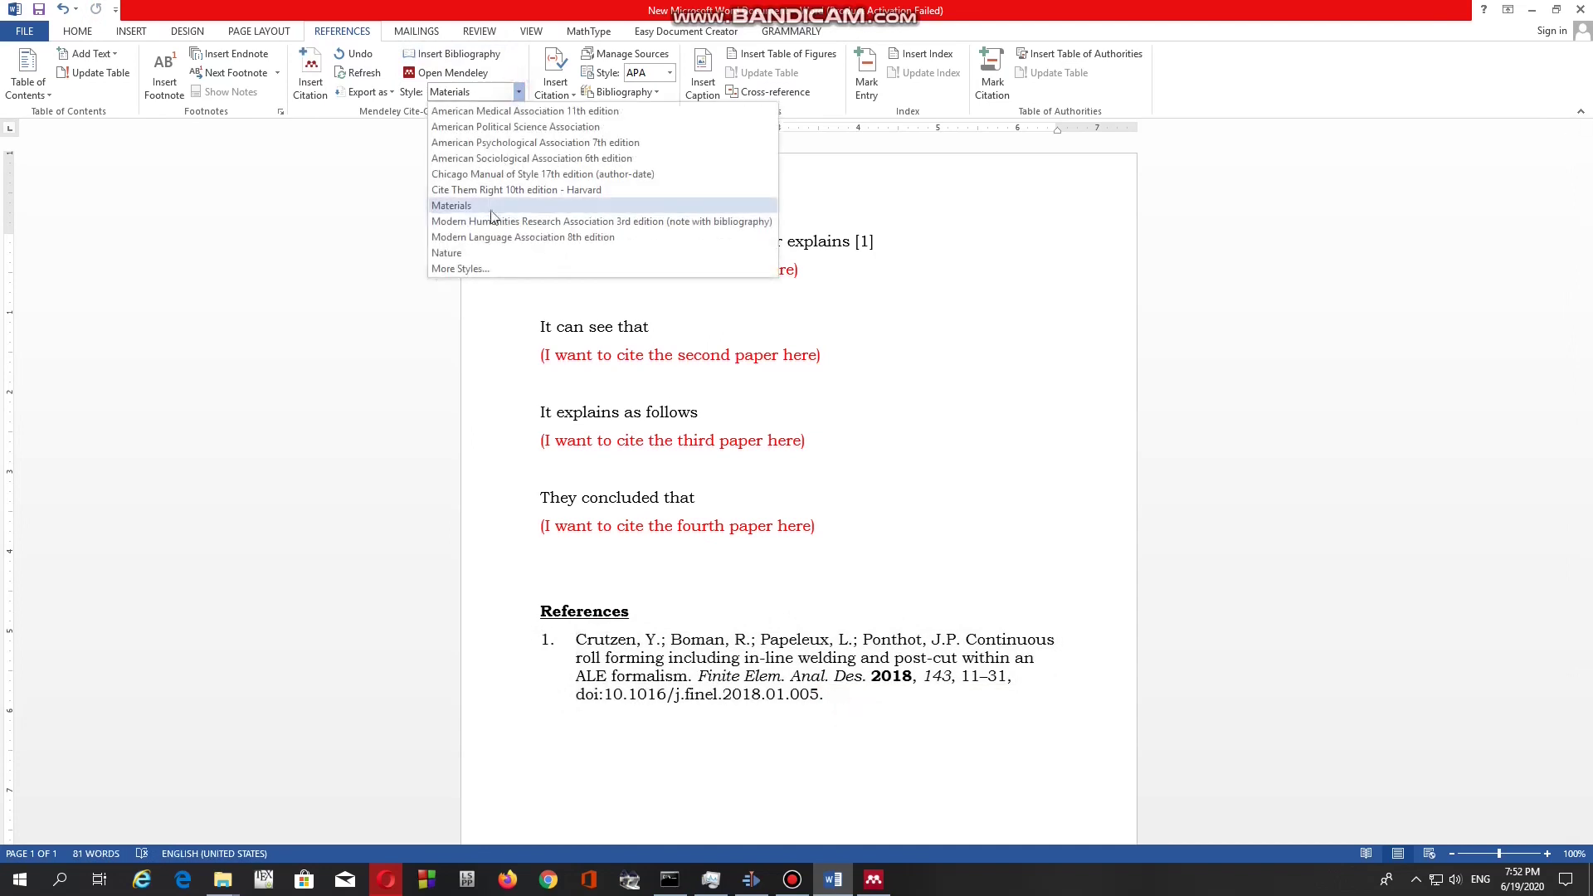
pyautogui.click(937, 303)
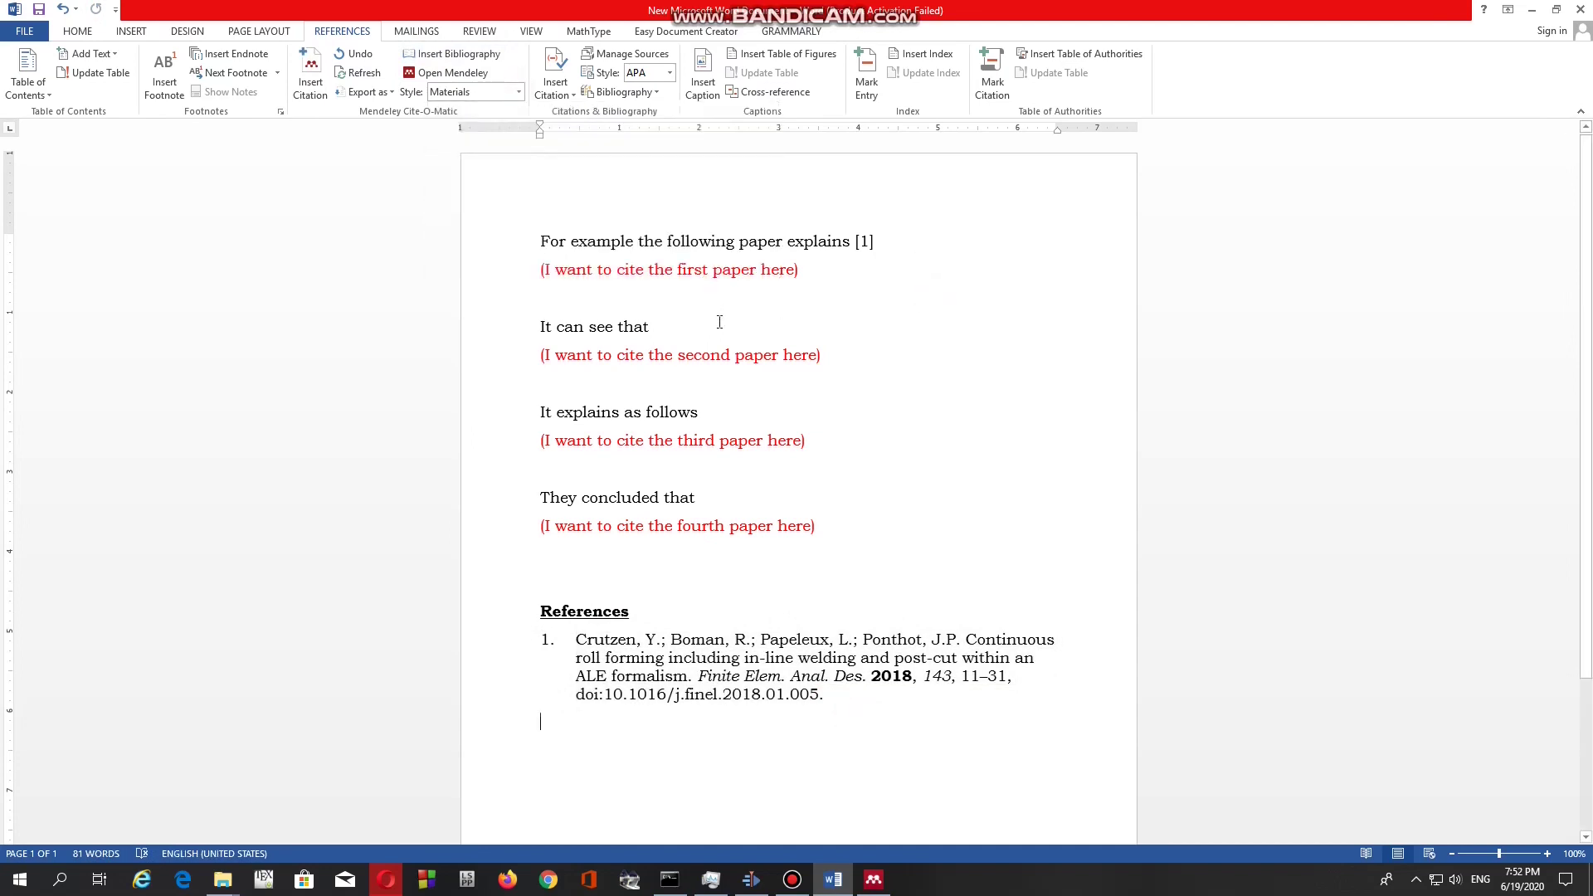
# - Cite the 2014 paper "Investigation of a new incremental counter forming in flexible roll forming" after "It can see that"
pyautogui.click(733, 322)
pyautogui.click(310, 74)
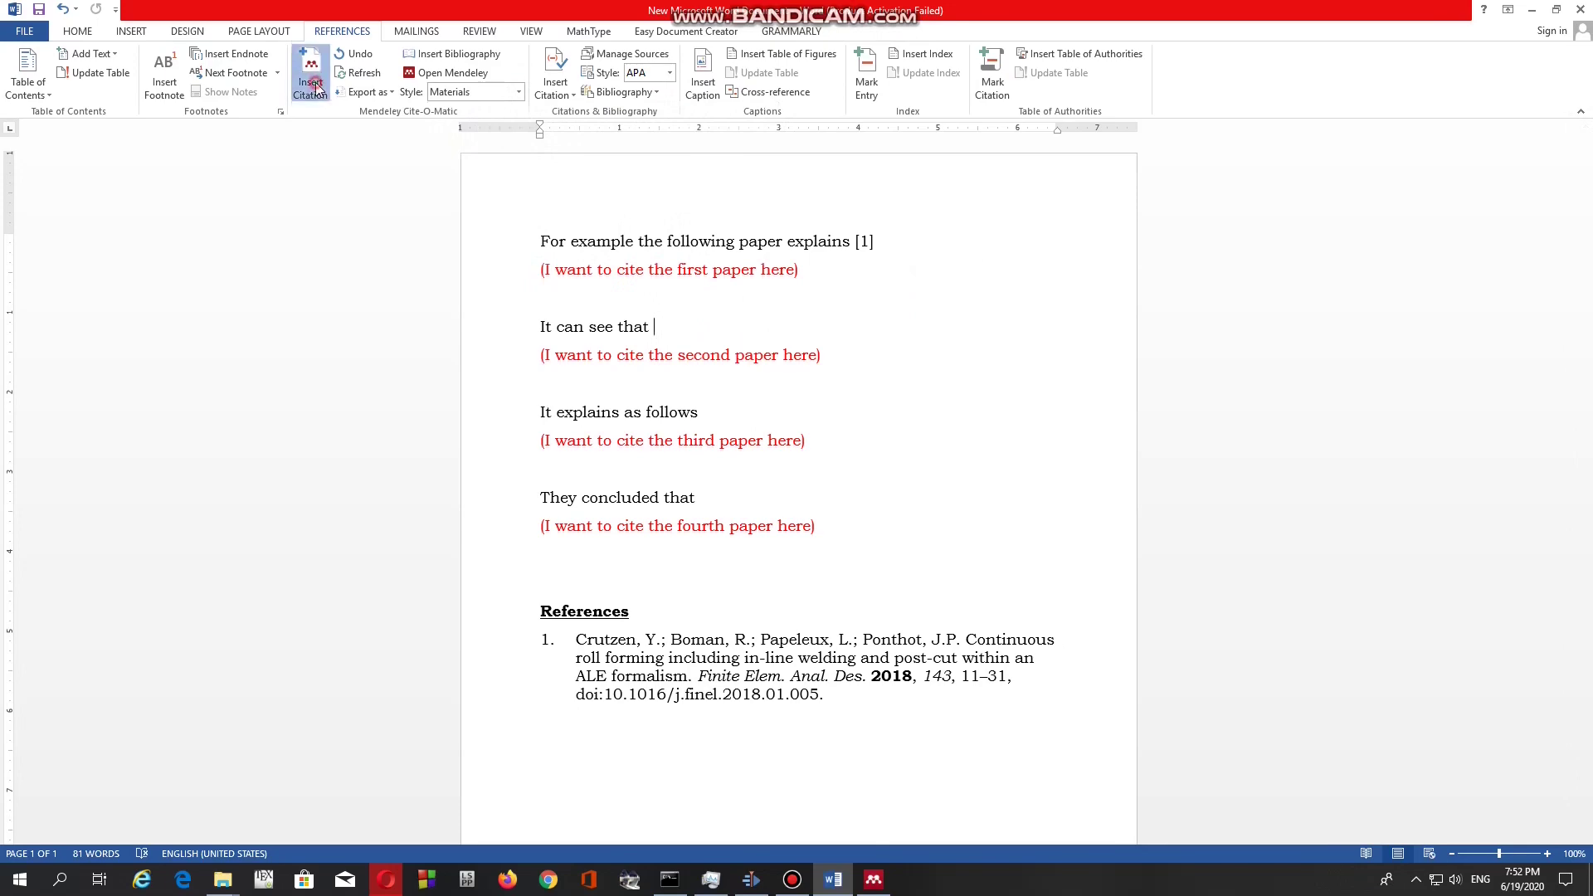
pyautogui.click(772, 375)
pyautogui.click(558, 257)
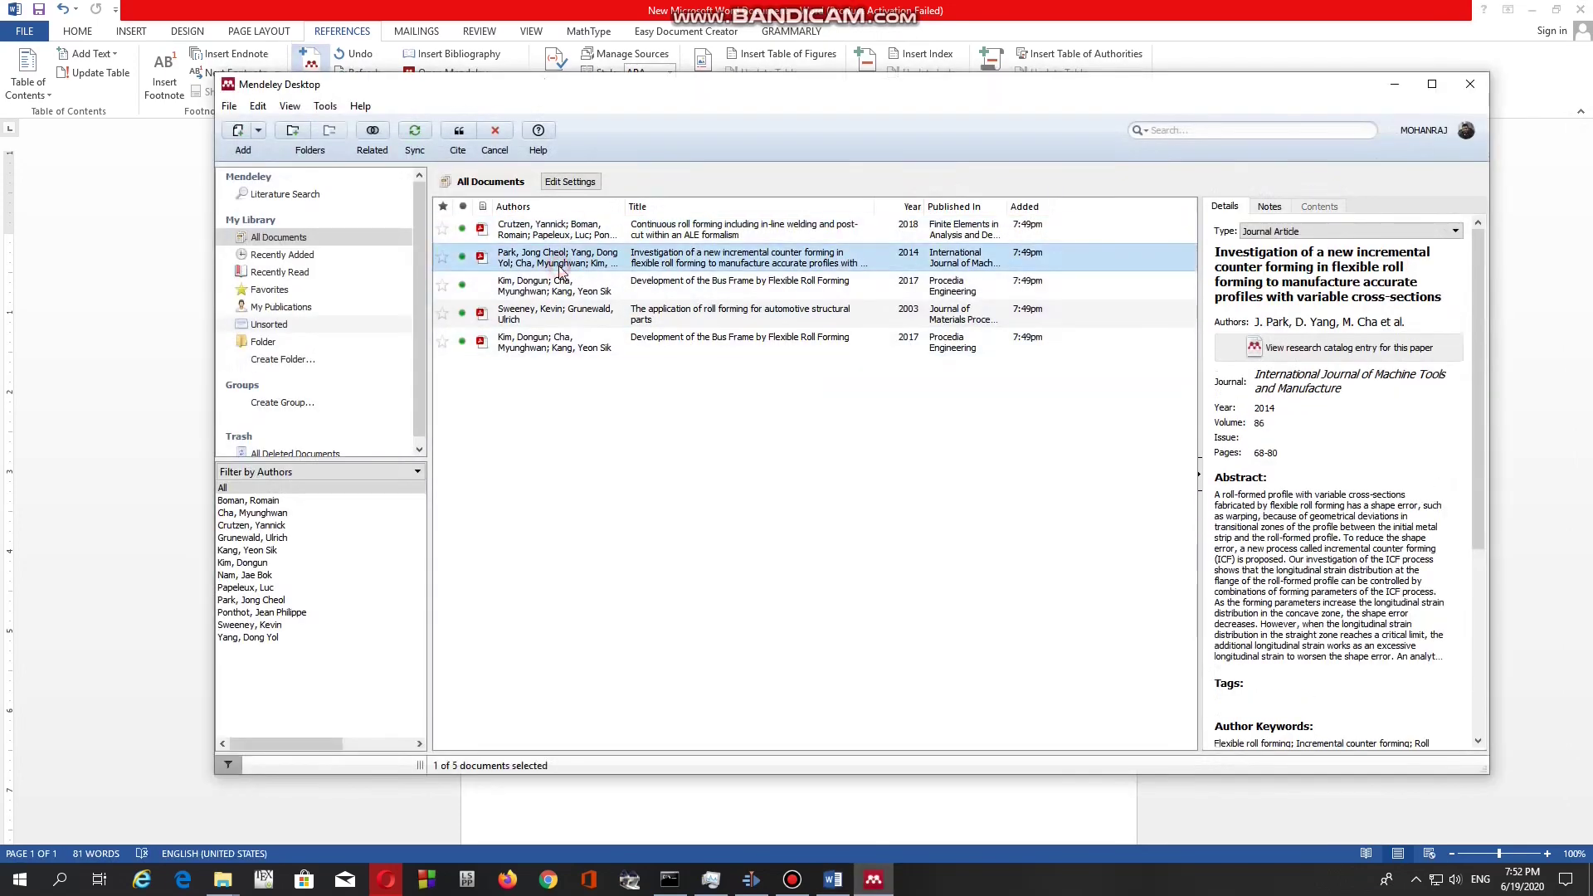
pyautogui.click(458, 133)
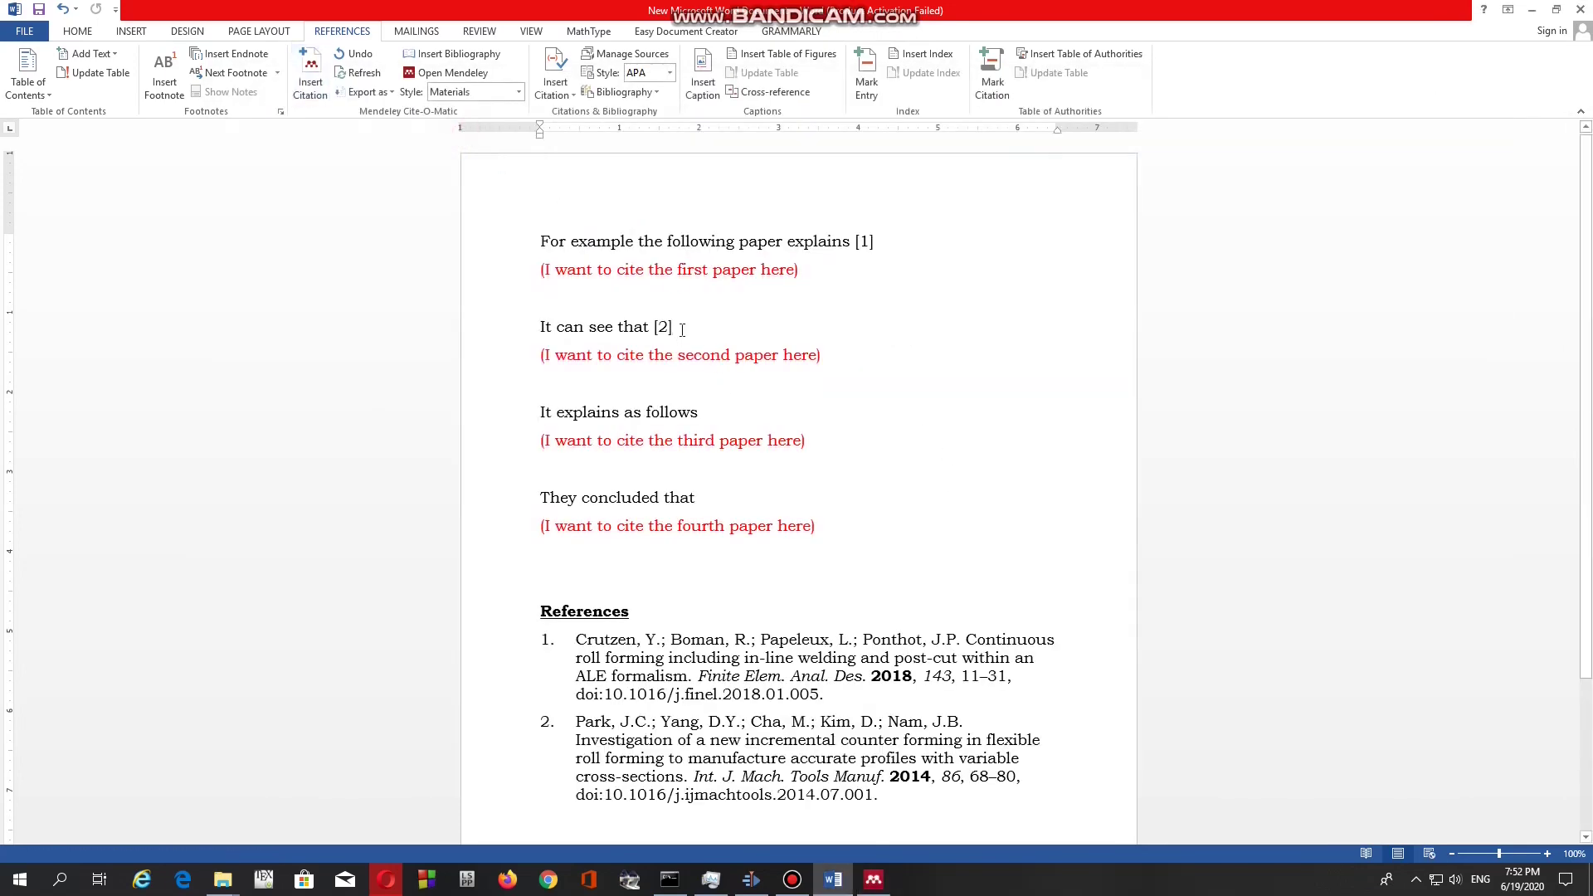
# - Browse Mendeley's installed and additional citation styles and install the Computational Materials Science style
pyautogui.click(518, 91)
pyautogui.click(498, 267)
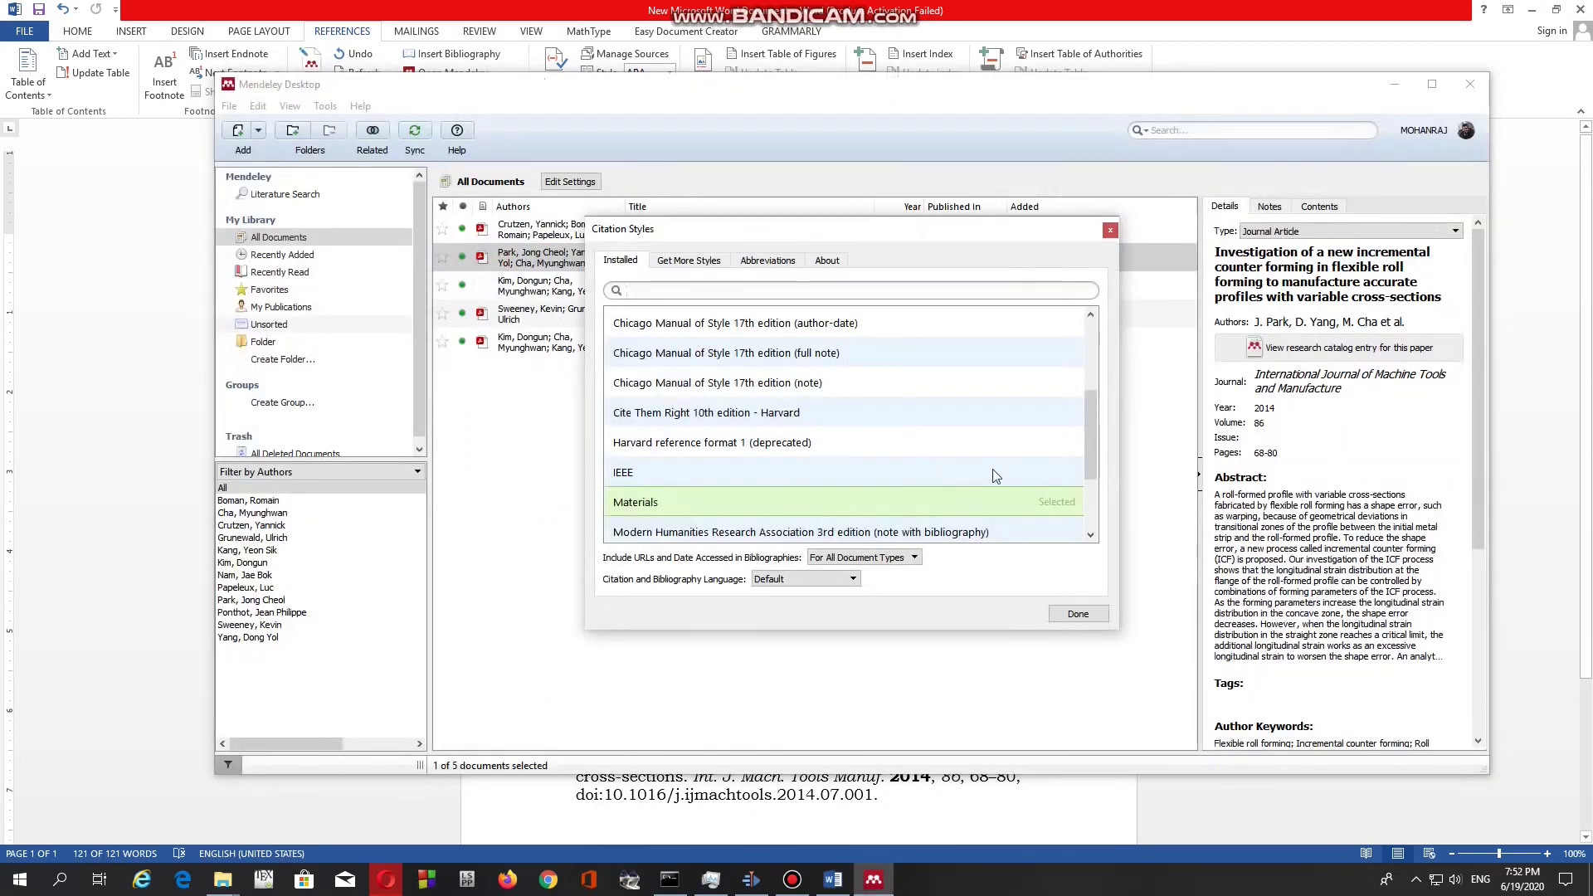
pyautogui.scroll(-2, 812, 415)
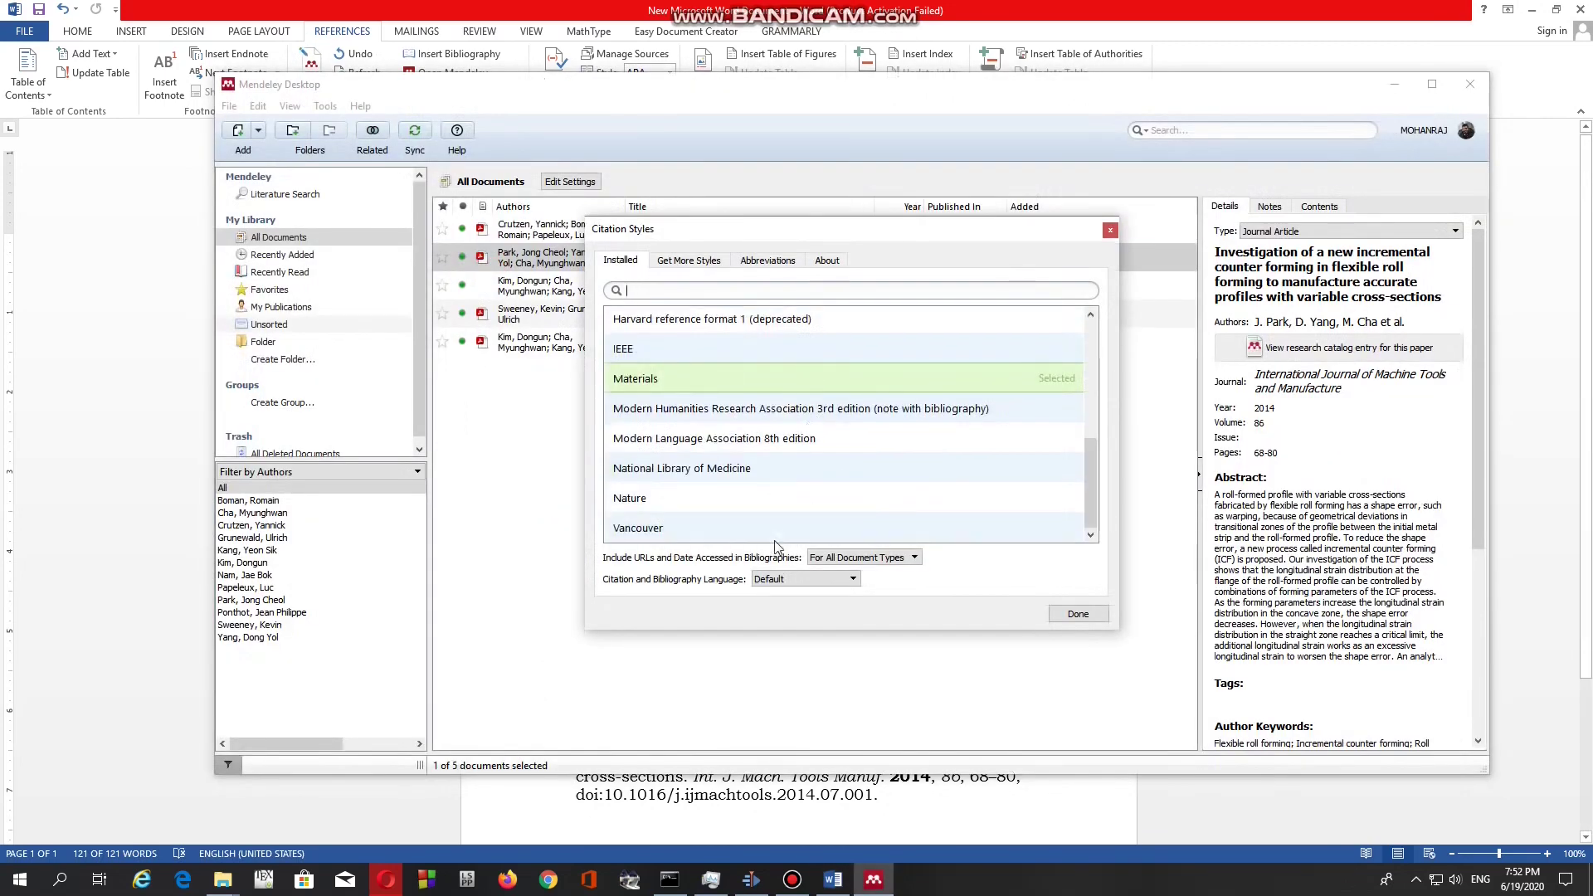
pyautogui.scroll(3, 772, 539)
pyautogui.scroll(2, 751, 521)
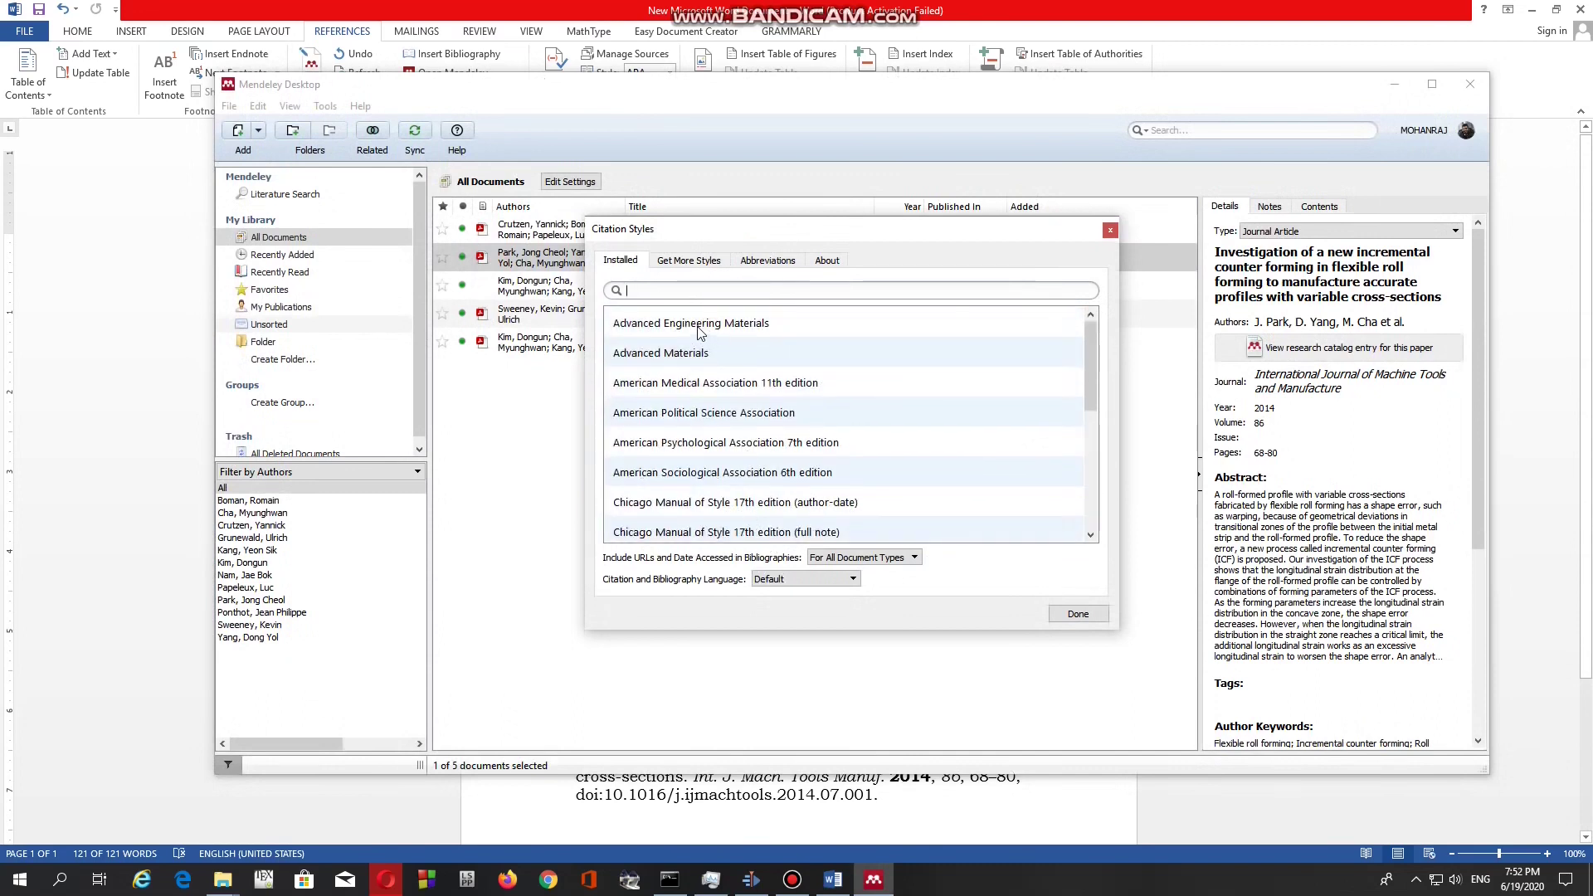
pyautogui.click(694, 262)
pyautogui.click(690, 355)
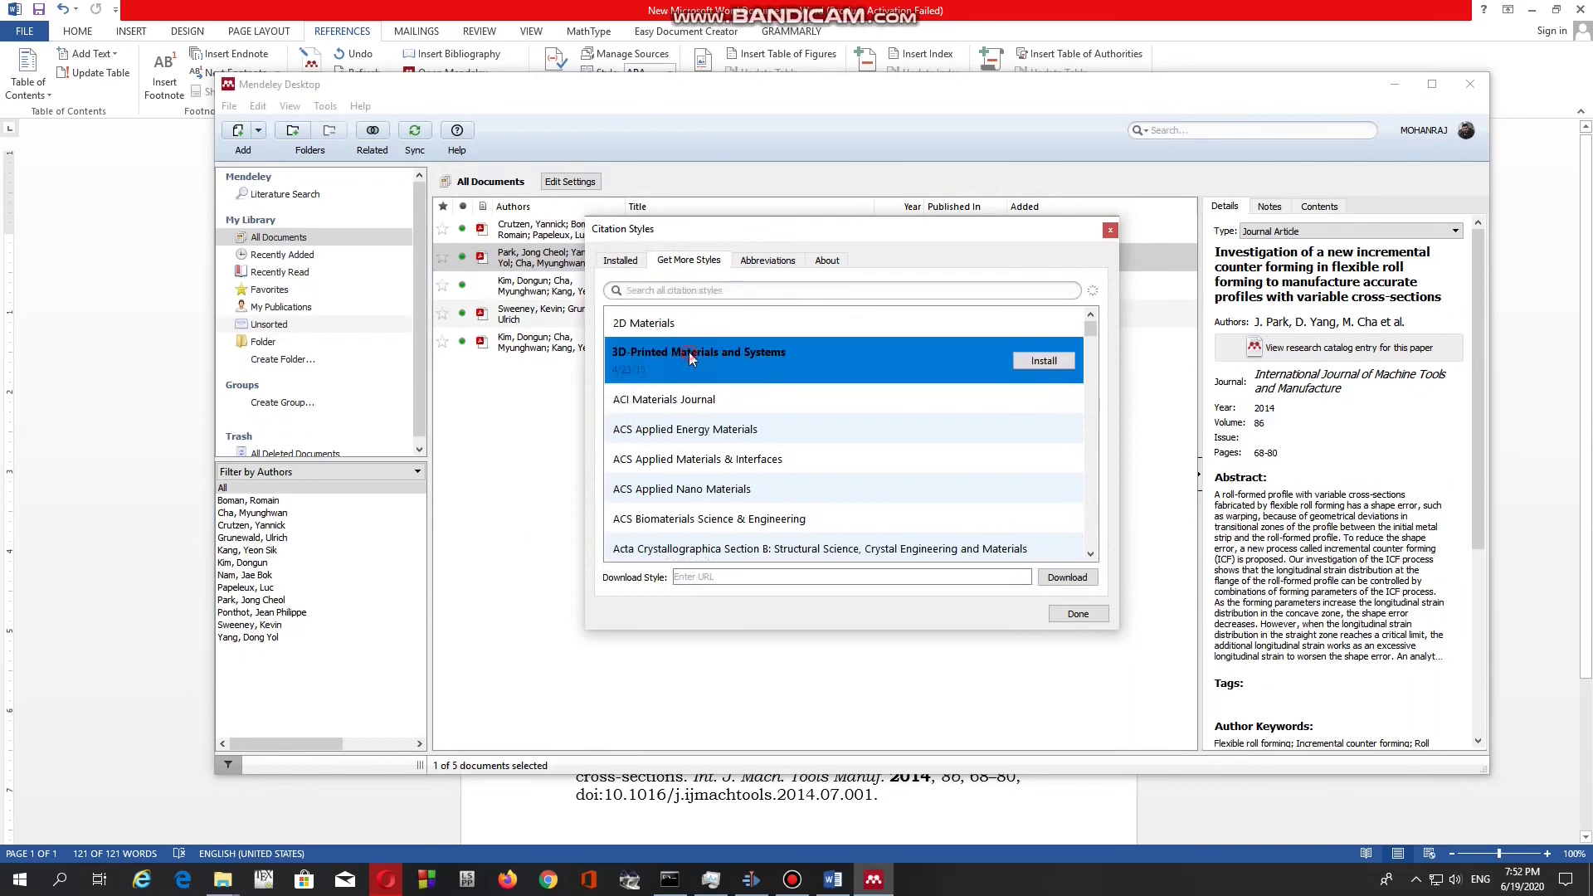
pyautogui.scroll(-1, 750, 434)
pyautogui.click(750, 435)
pyautogui.scroll(-5, 764, 435)
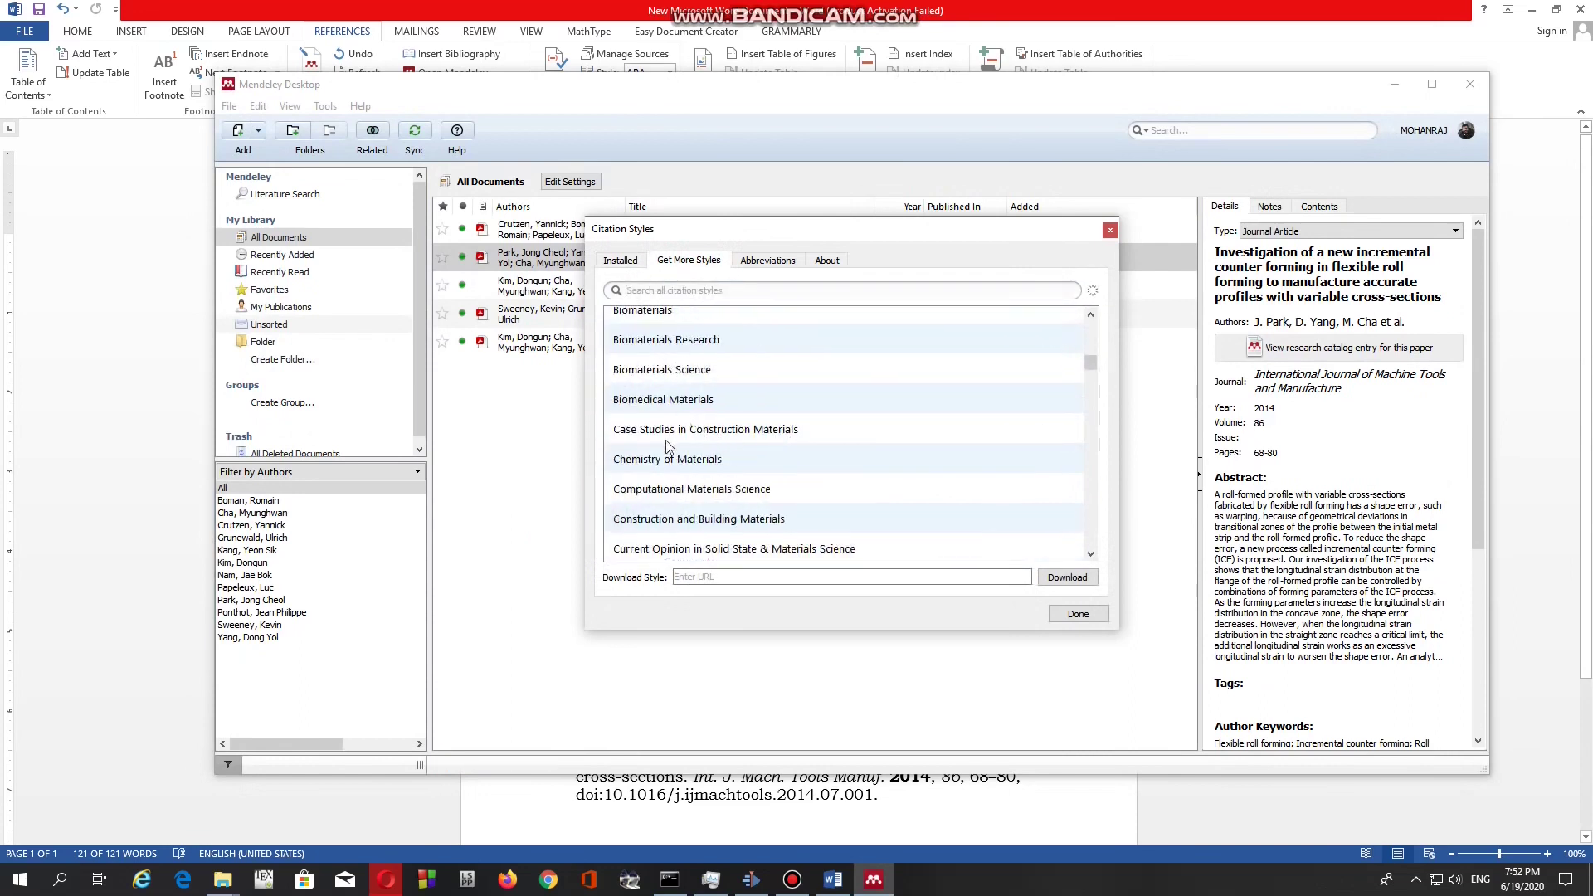
pyautogui.click(701, 499)
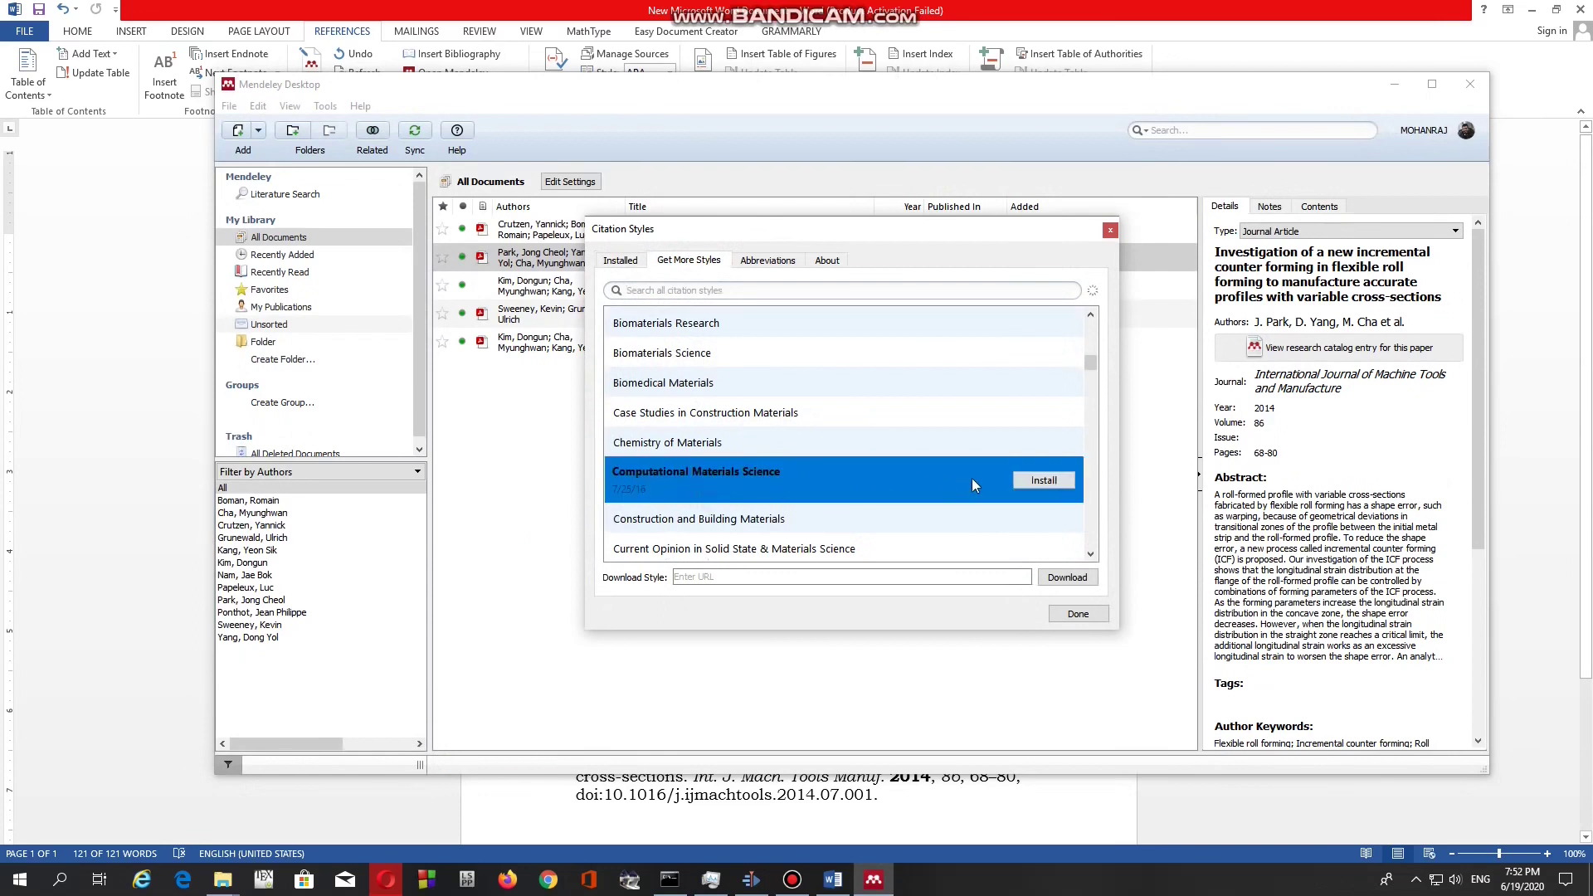
pyautogui.click(1044, 482)
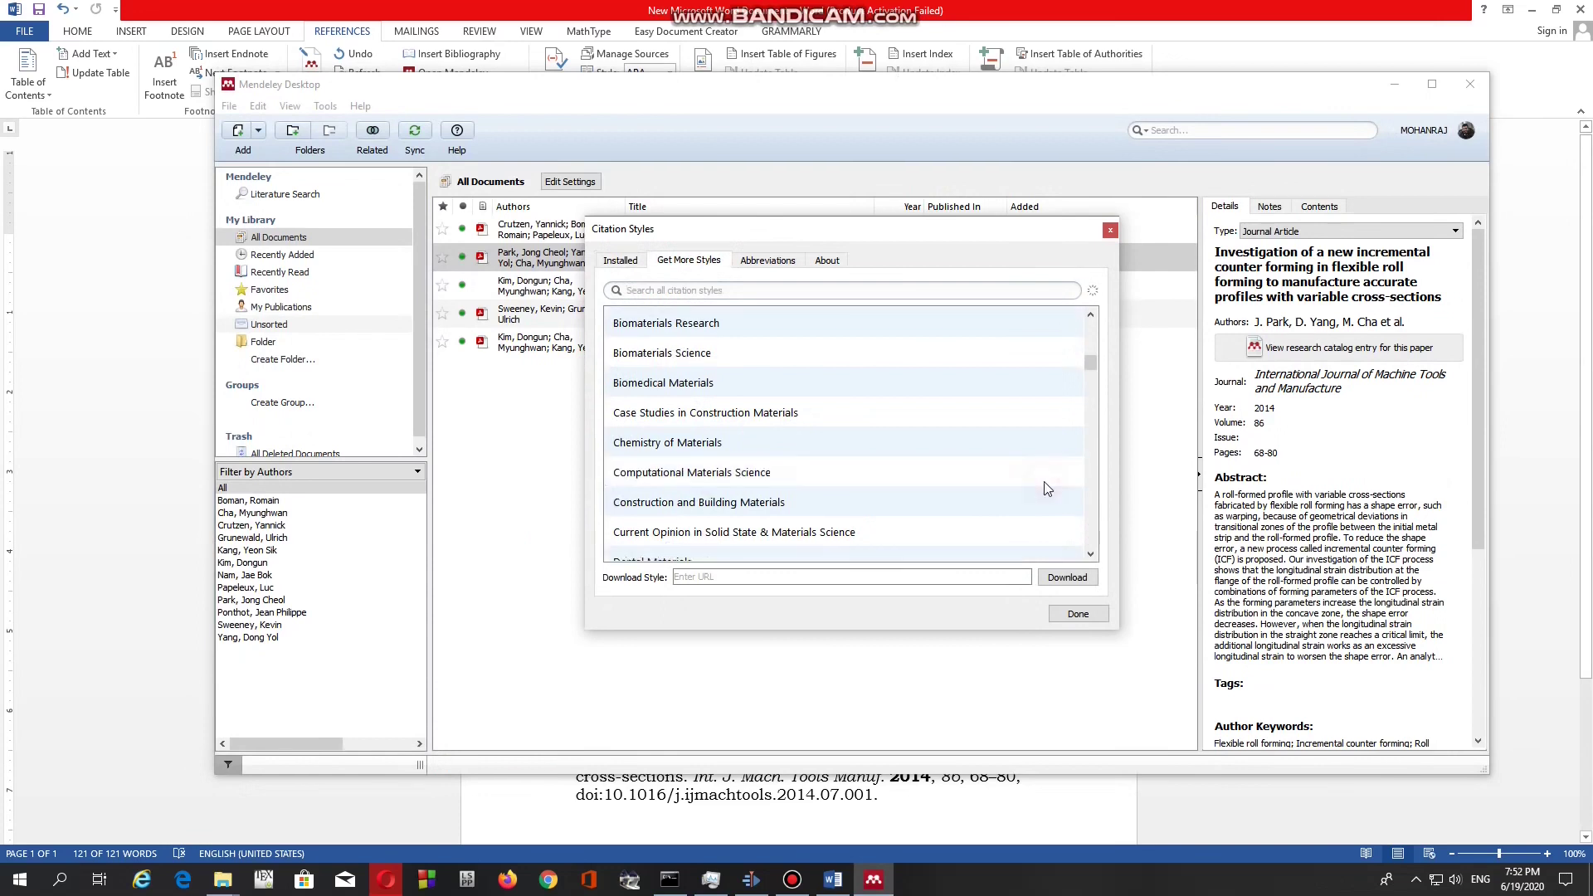
# - Apply the installed Computational Materials Science style to the document and check how the first reference is formatted
pyautogui.click(637, 261)
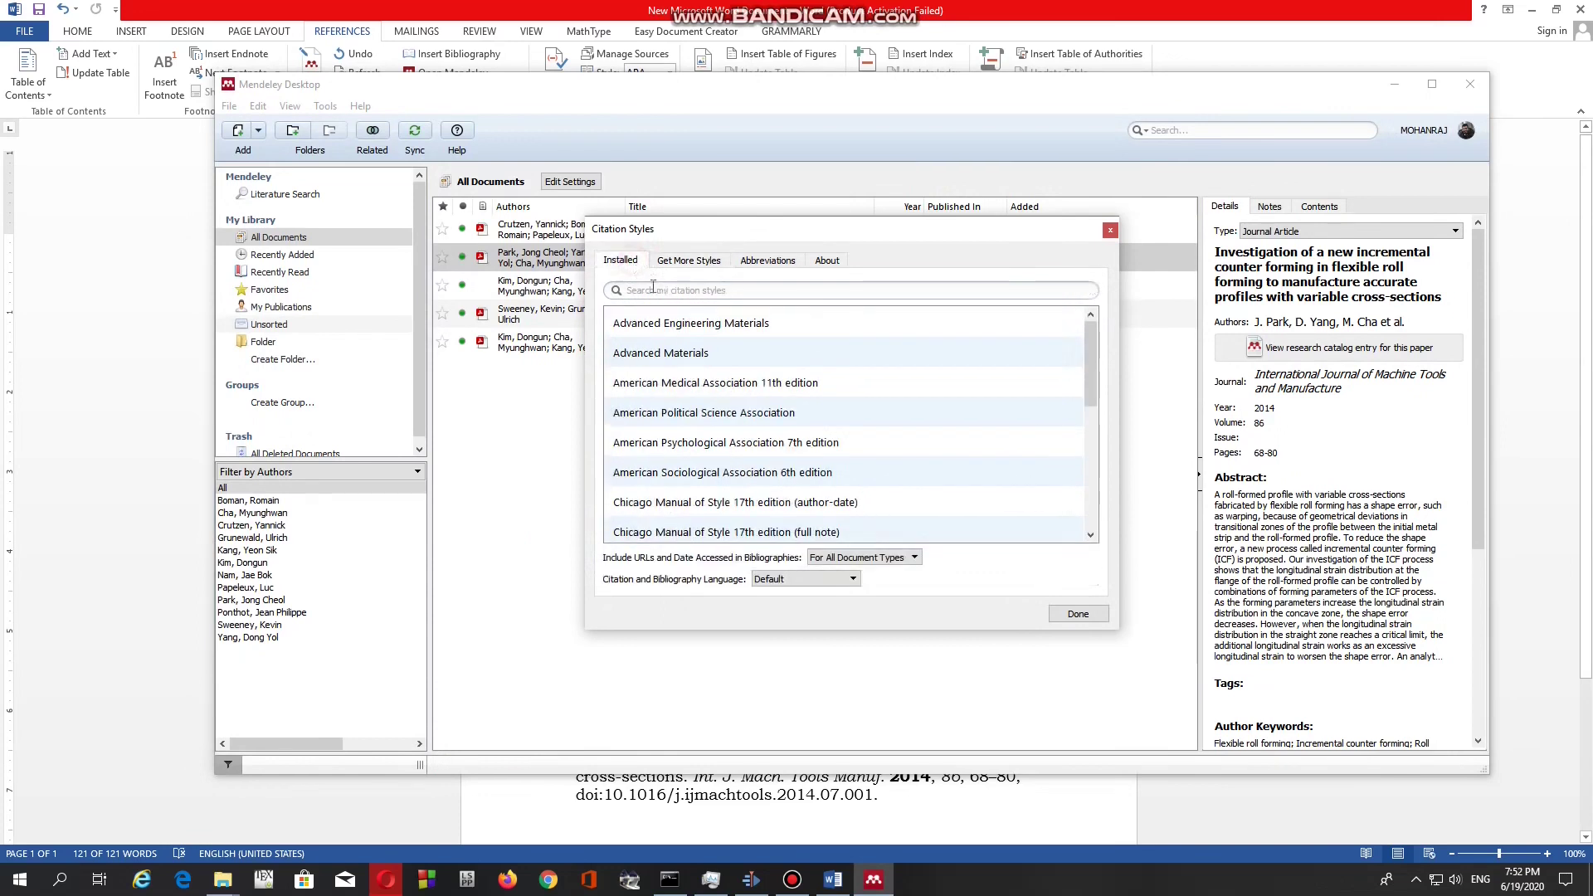
pyautogui.scroll(-1, 778, 403)
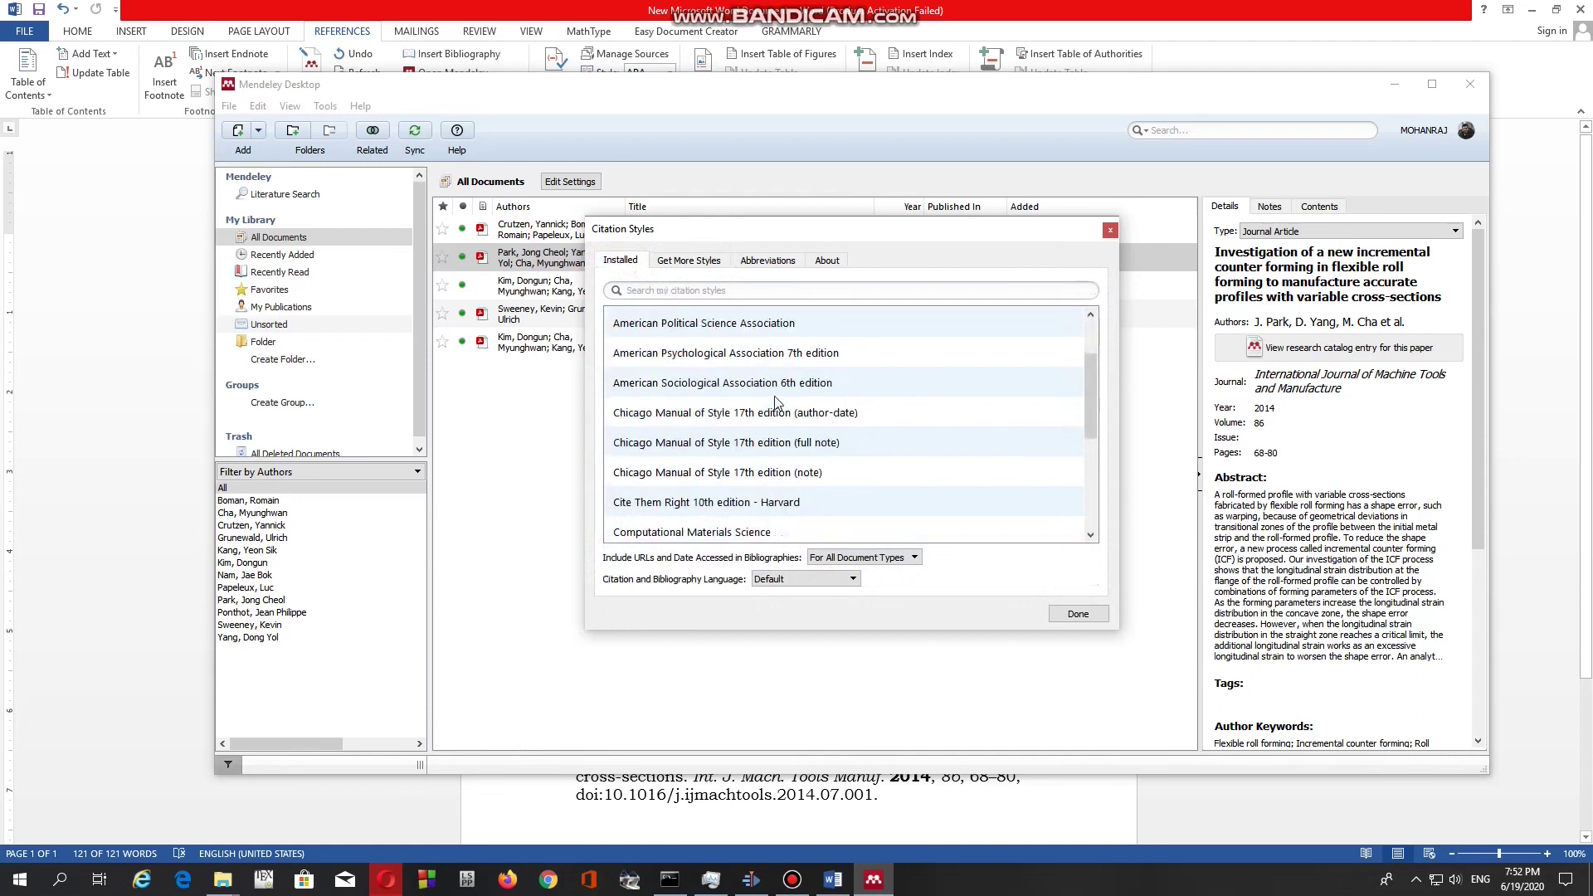
pyautogui.scroll(-1, 778, 402)
pyautogui.click(691, 451)
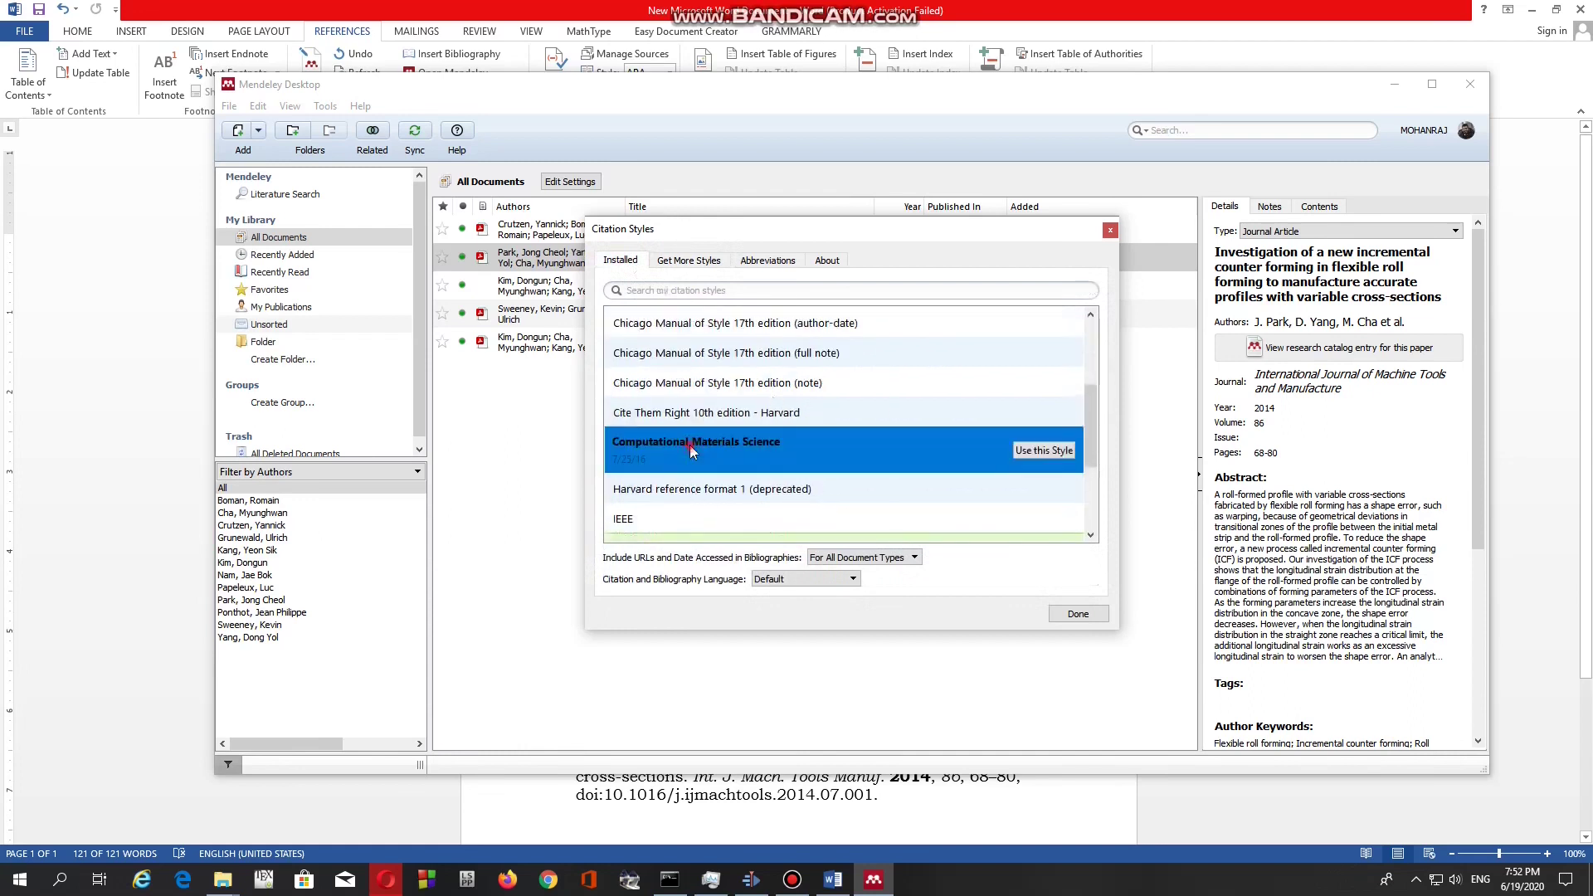
pyautogui.click(1026, 450)
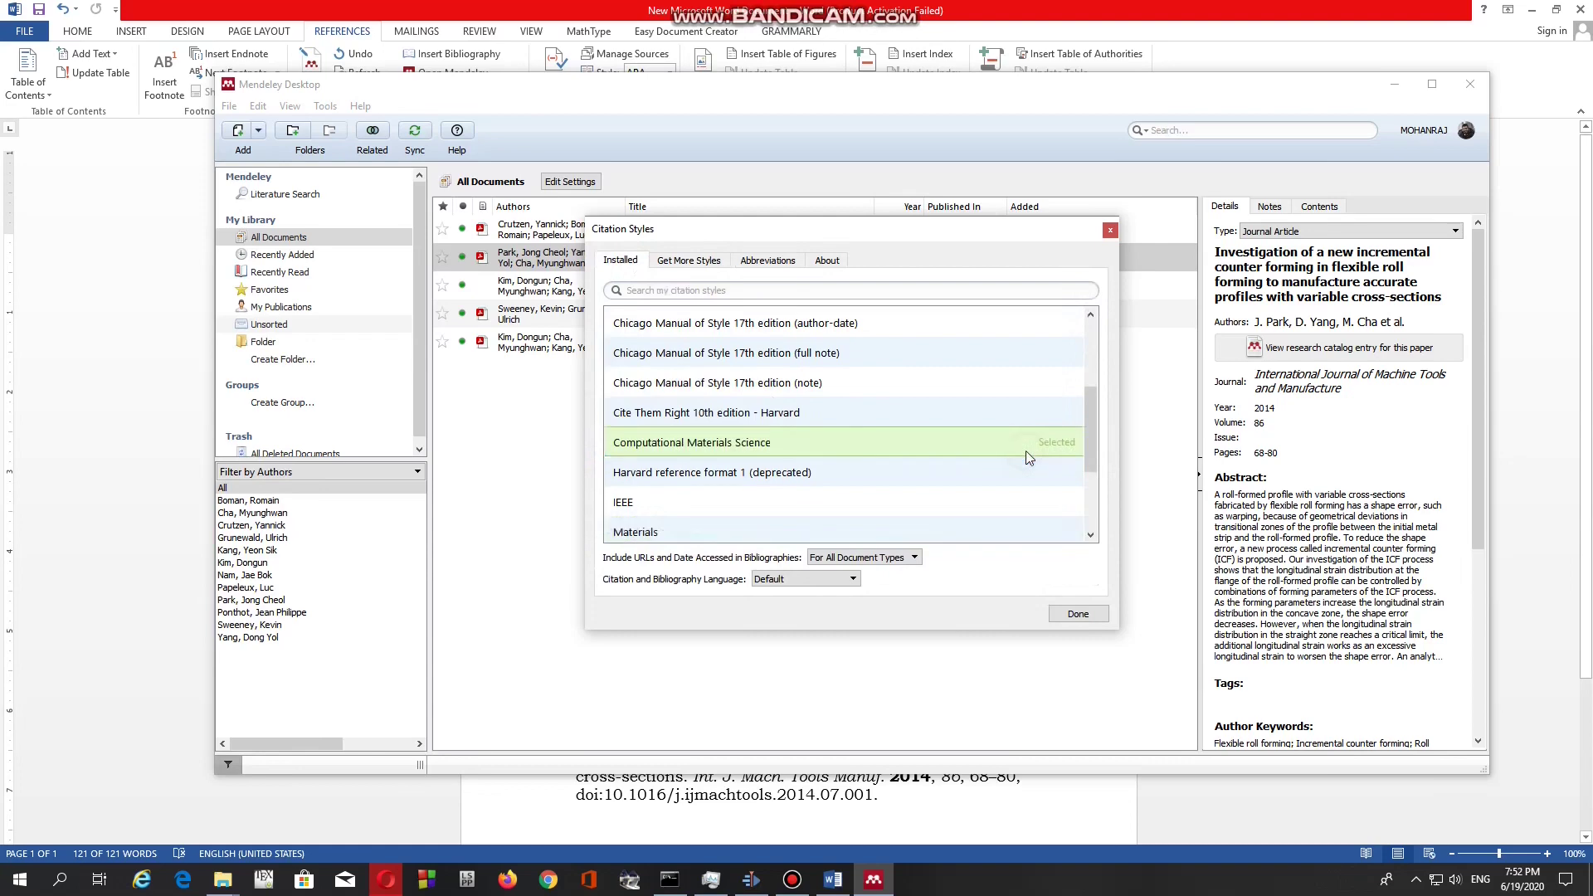
pyautogui.click(1078, 614)
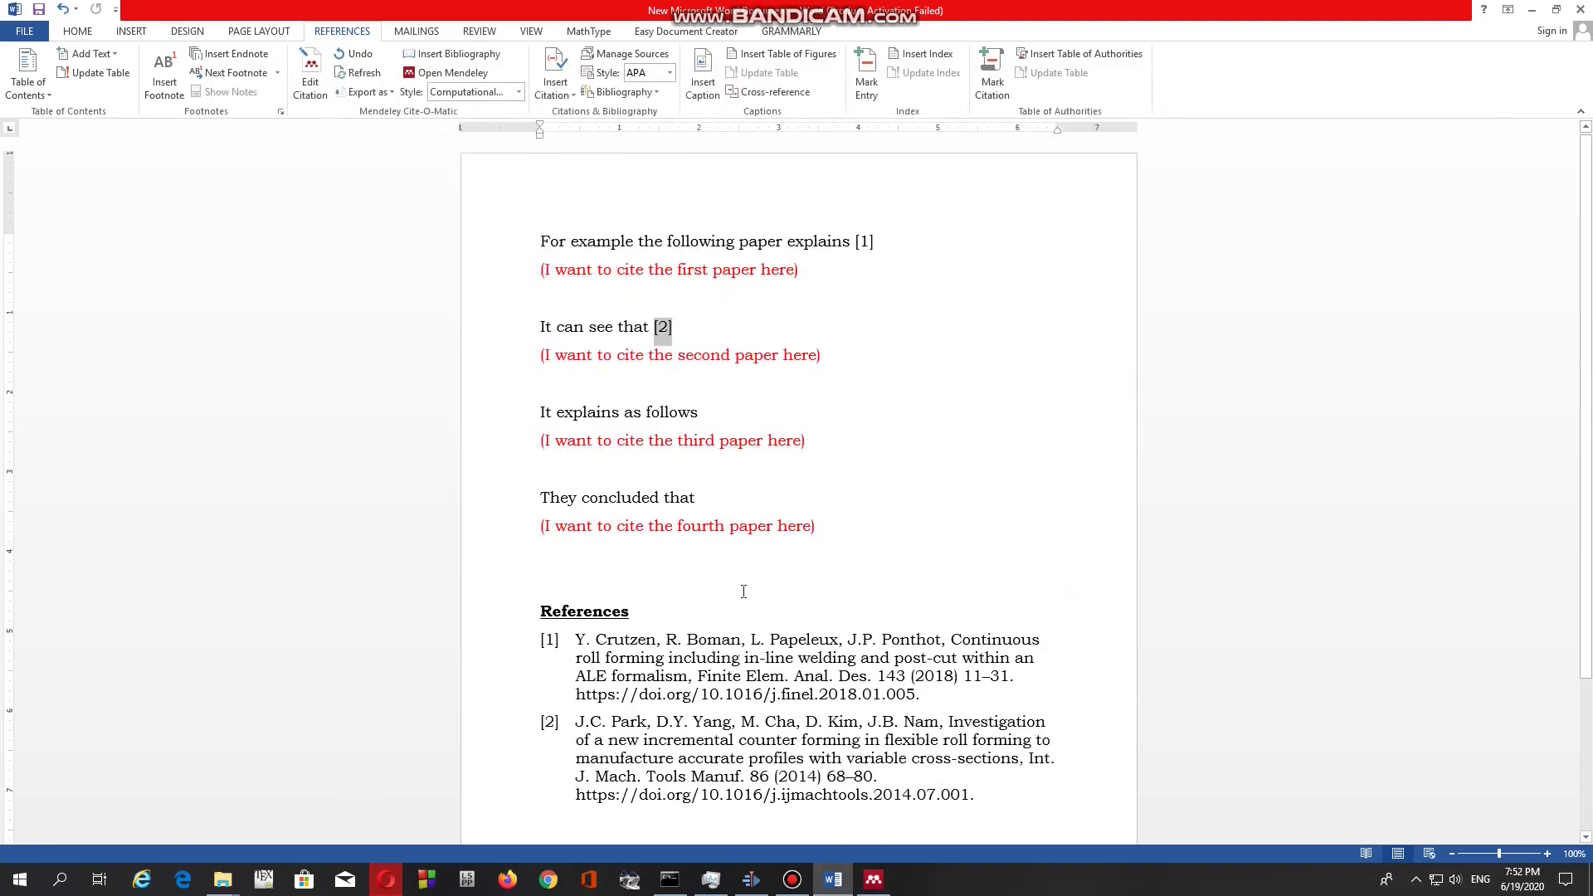
pyautogui.scroll(-1, 744, 583)
pyautogui.moveTo(921, 655); pyautogui.dragTo(576, 600)
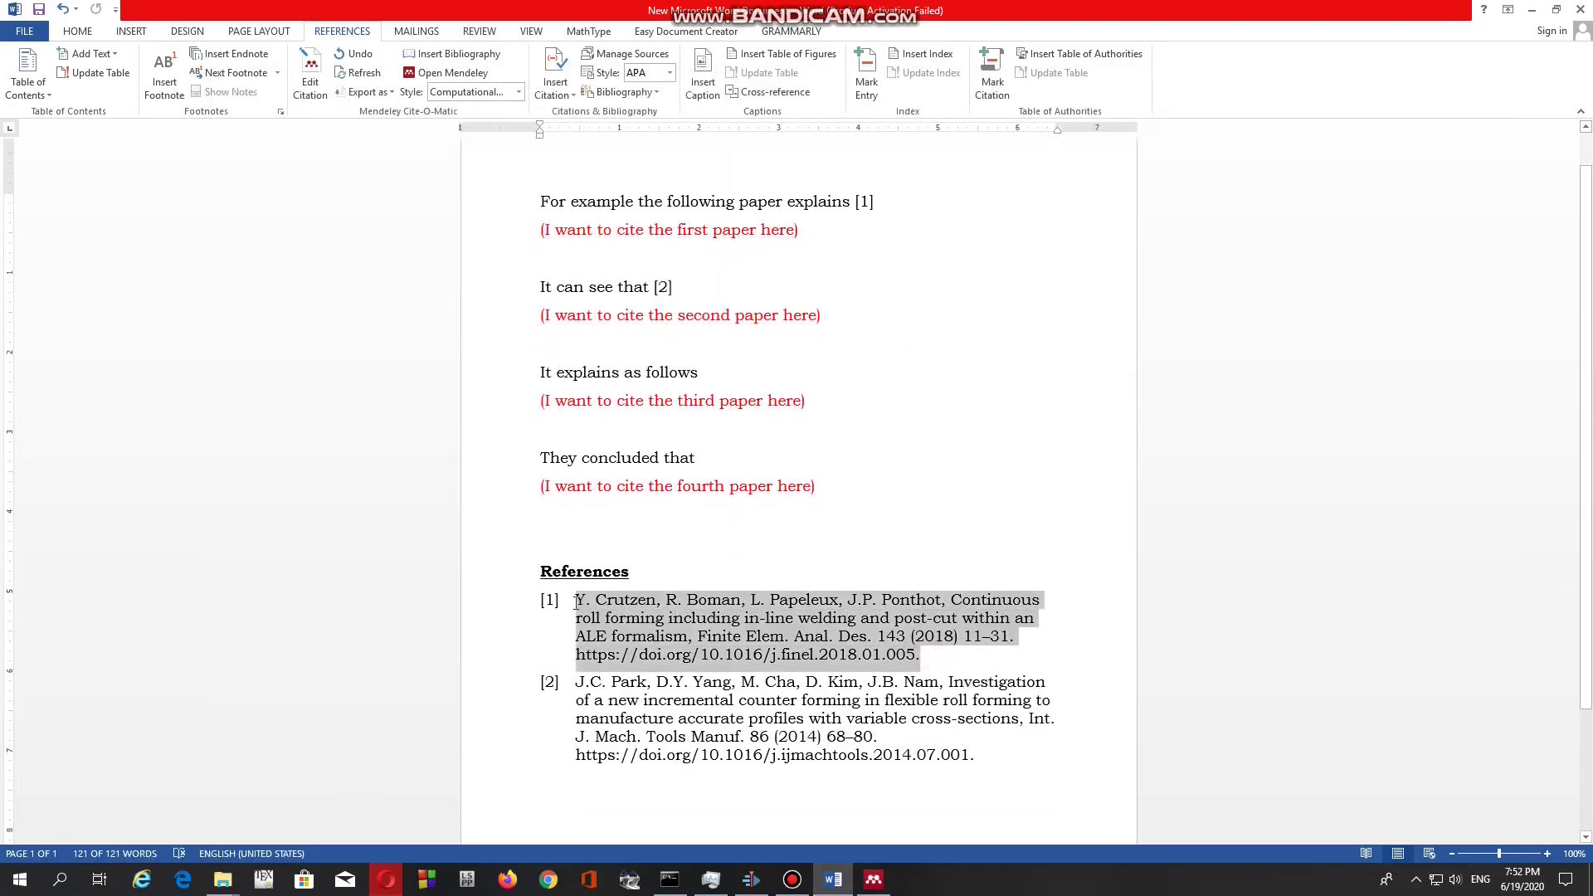
# - Cite the 2003 paper "The application of roll forming for automotive structural parts" after "It explains as follows"
pyautogui.click(740, 380)
pyautogui.click(310, 75)
pyautogui.click(855, 426)
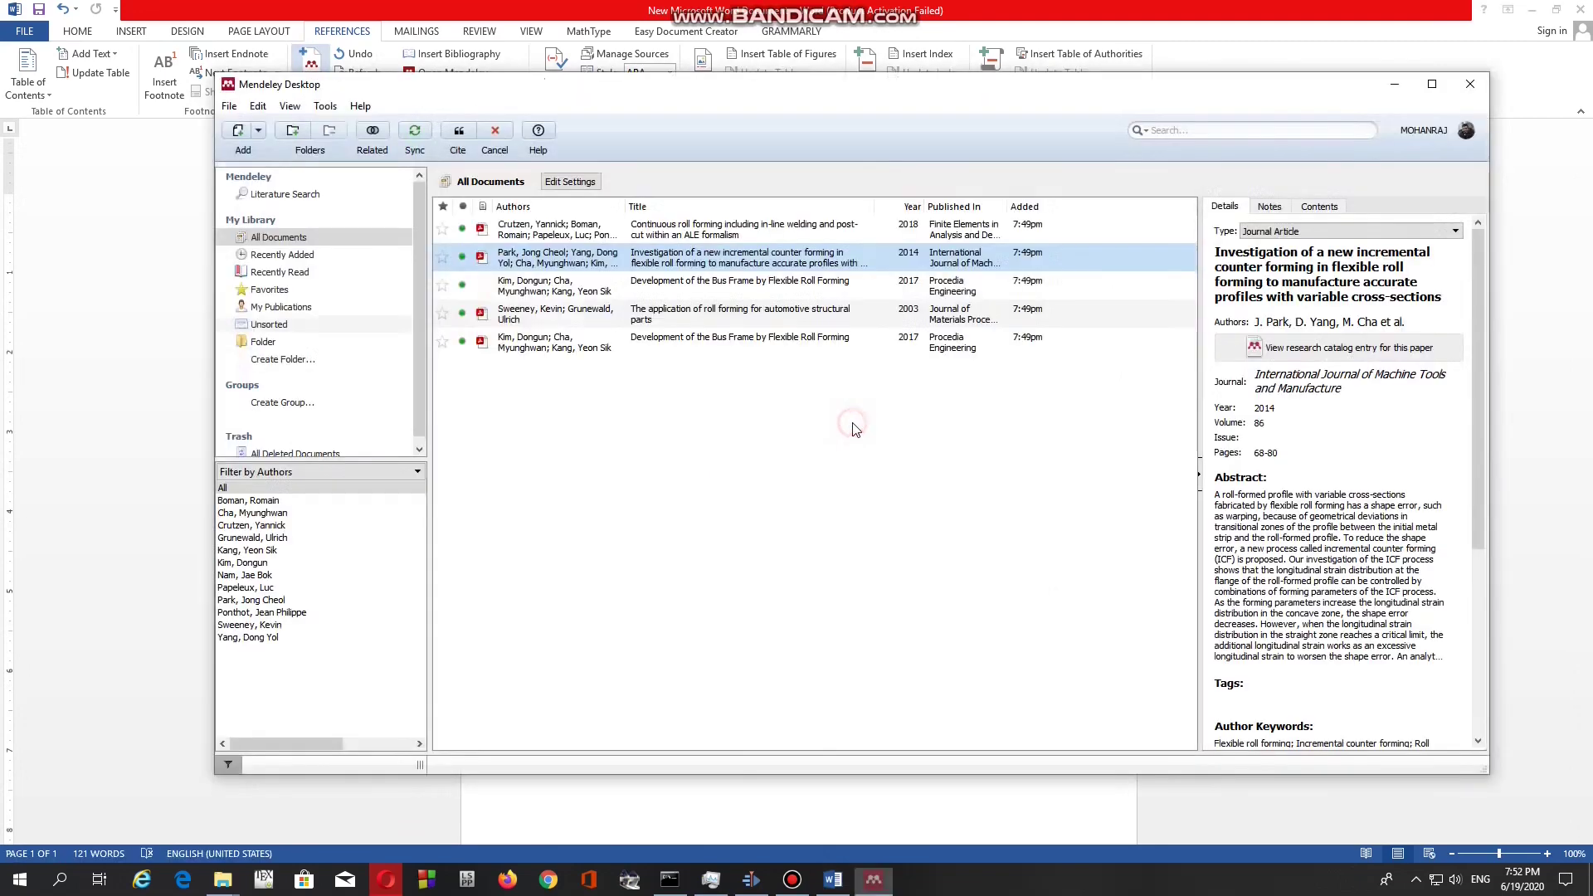
pyautogui.click(706, 314)
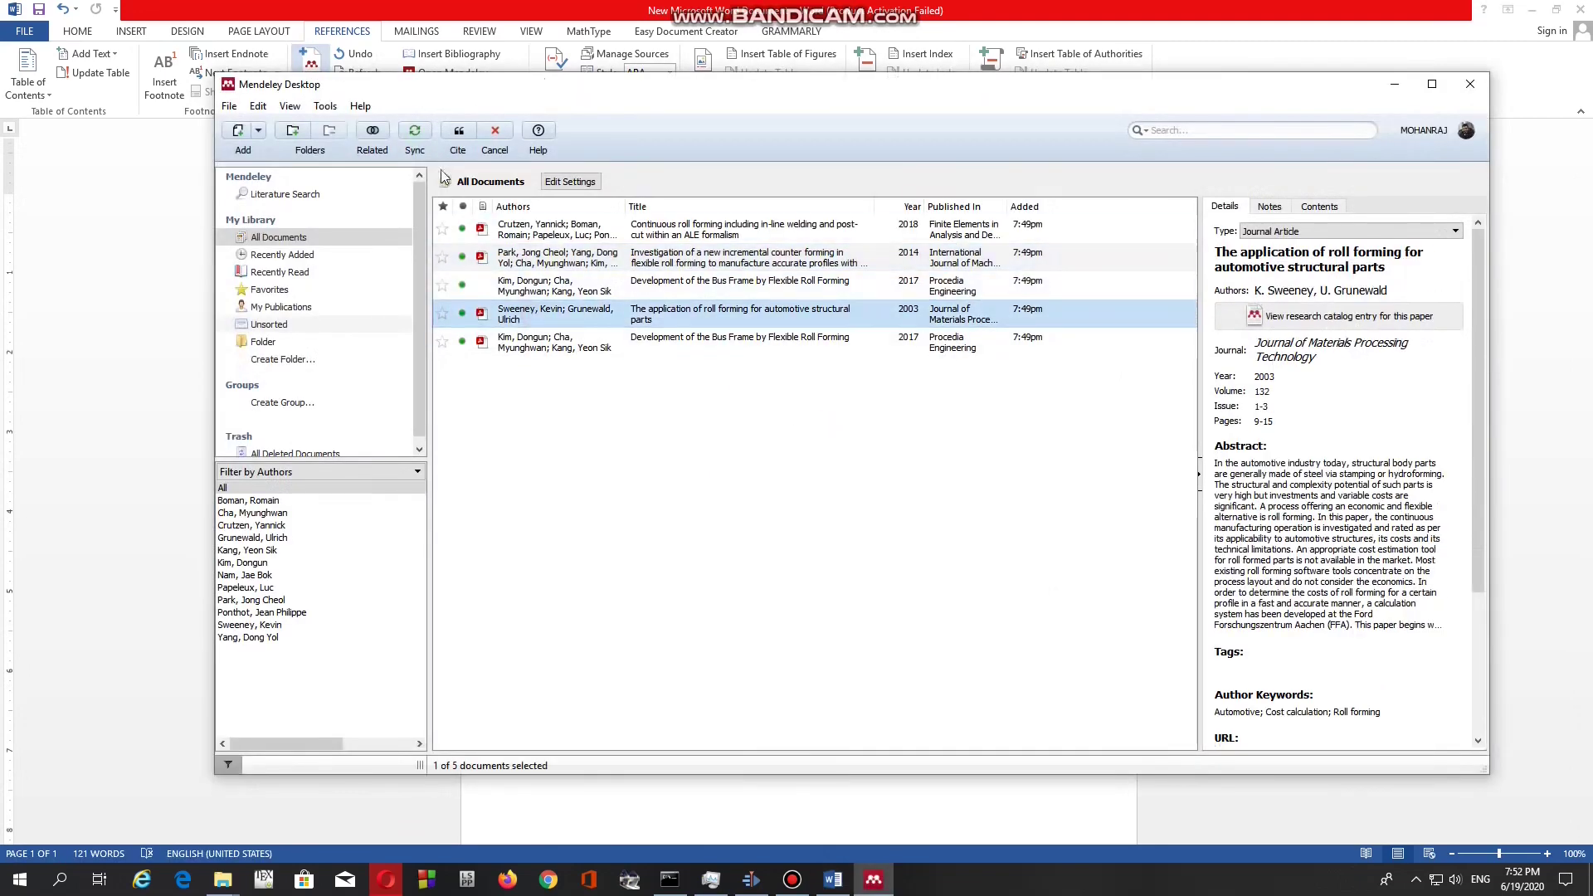
pyautogui.click(458, 133)
pyautogui.click(367, 372)
# - Browse the installed and additional Mendeley citation styles and install the Materials & Design style
pyautogui.scroll(-1, 496, 411)
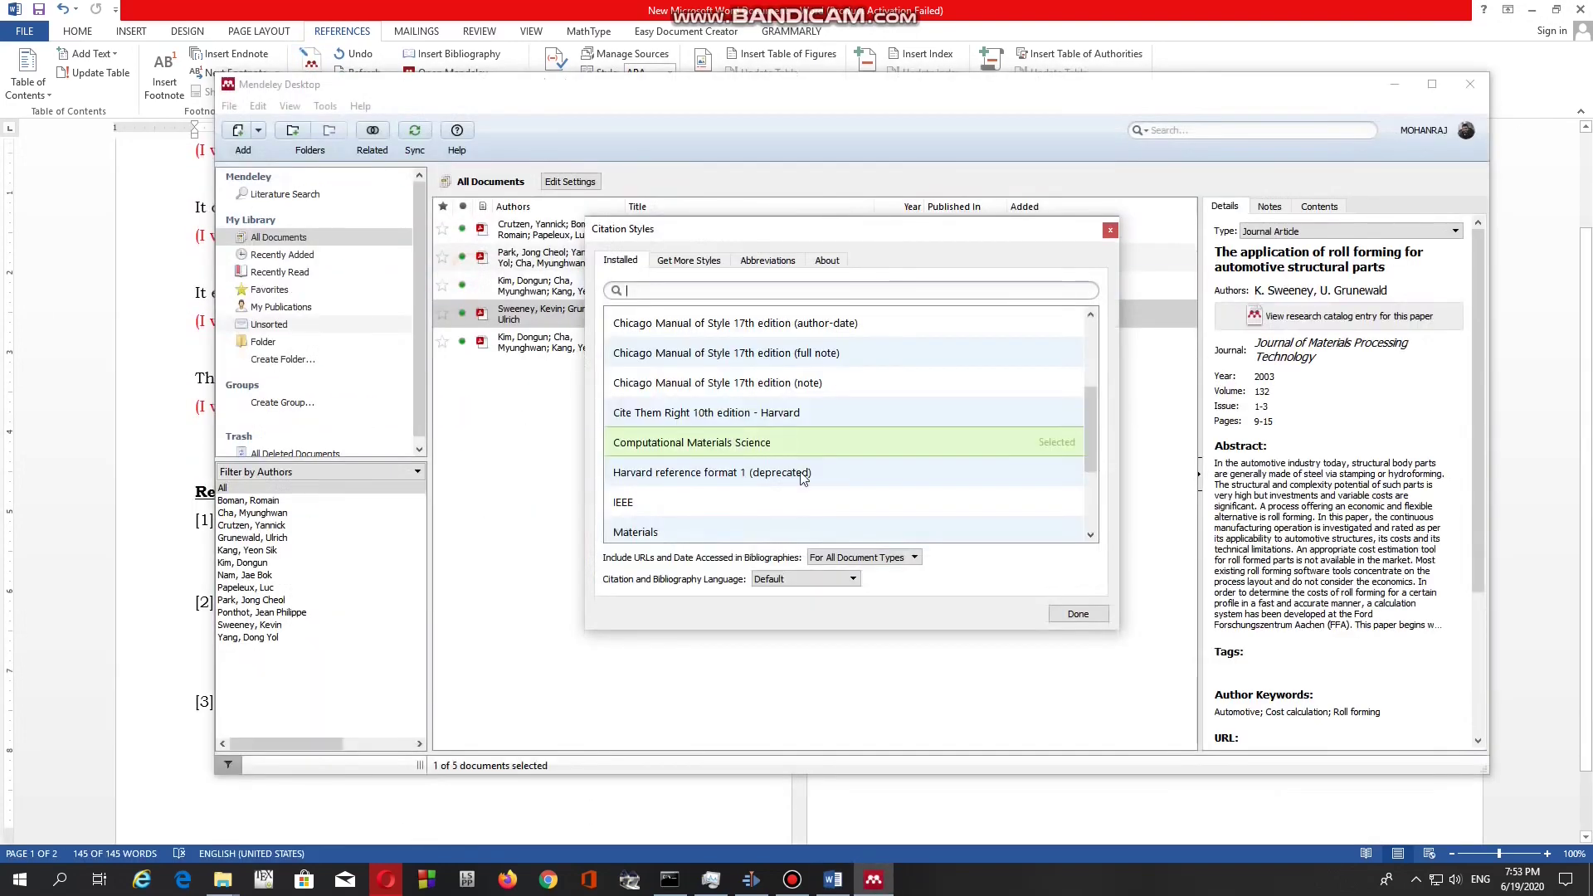
pyautogui.scroll(-4, 714, 286)
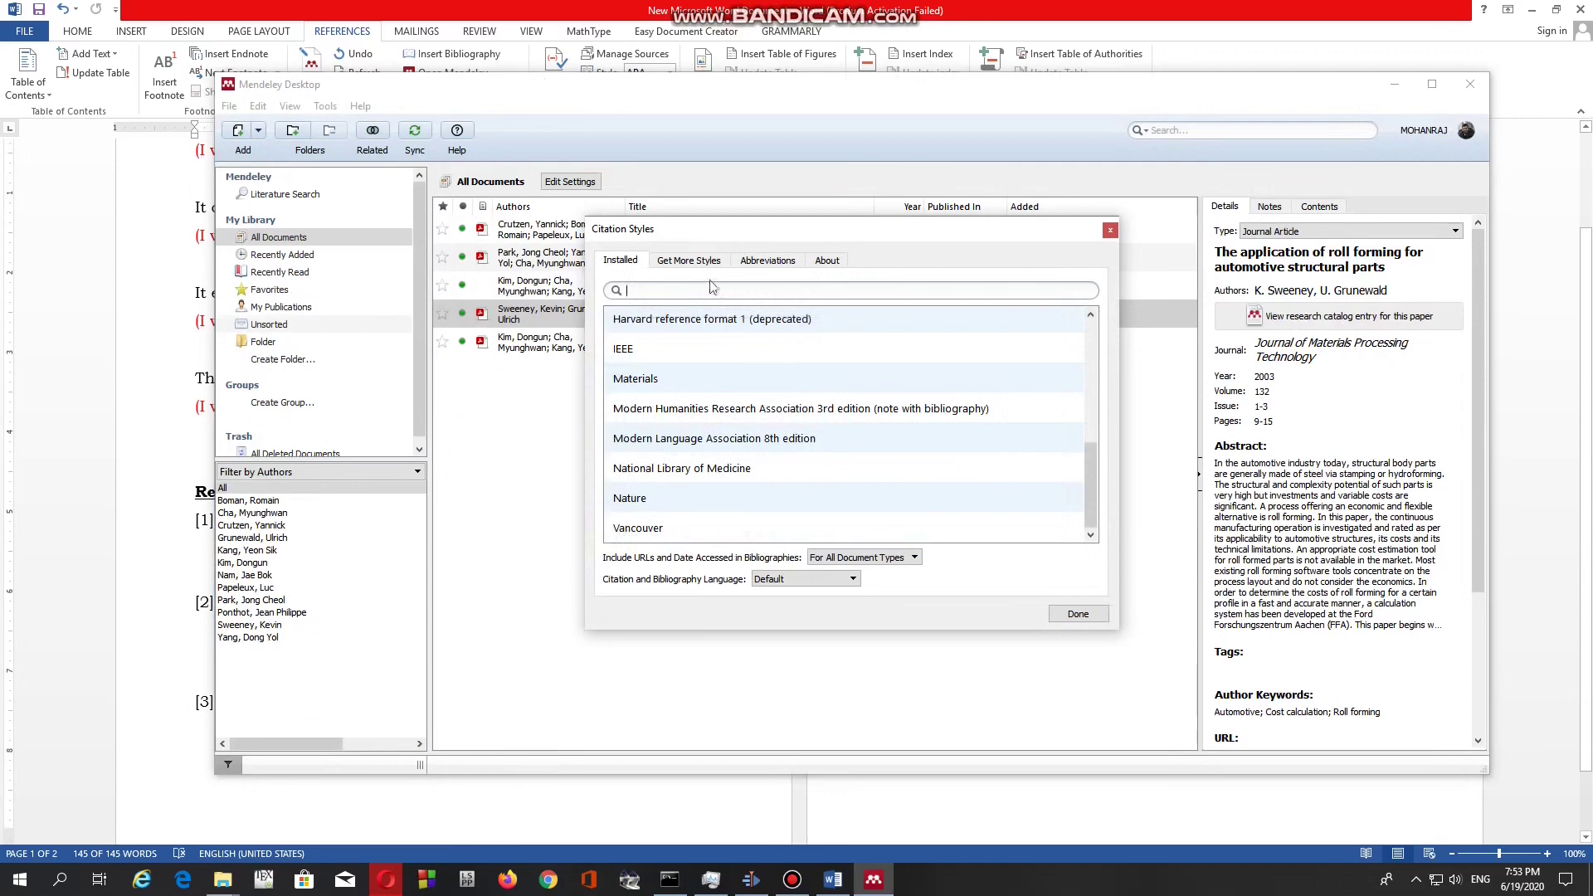
pyautogui.click(690, 261)
pyautogui.scroll(-15, 757, 470)
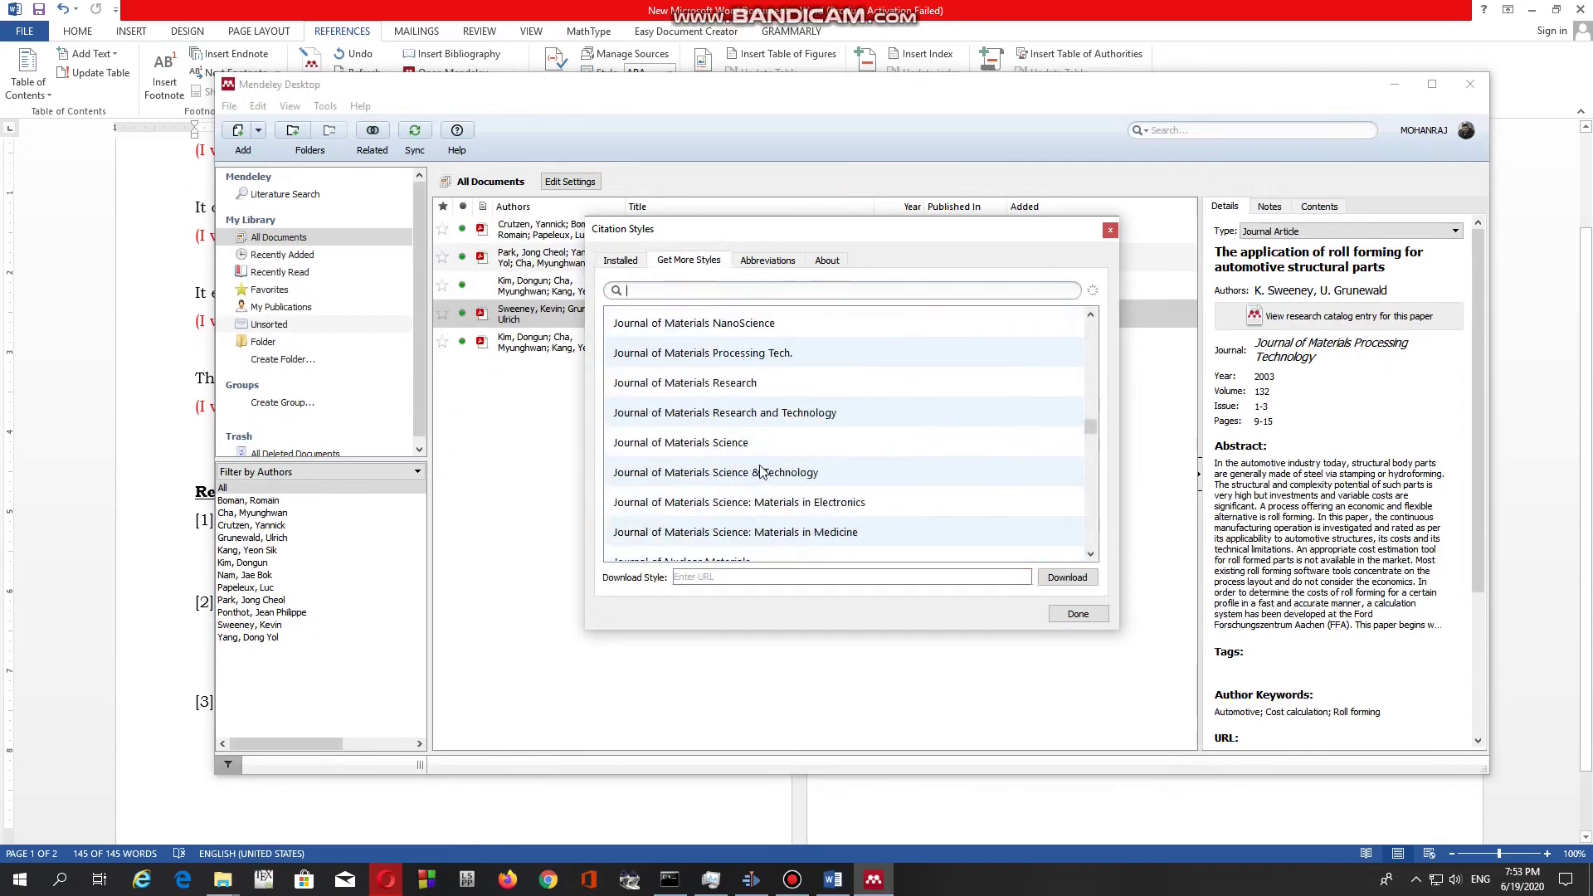
pyautogui.click(691, 506)
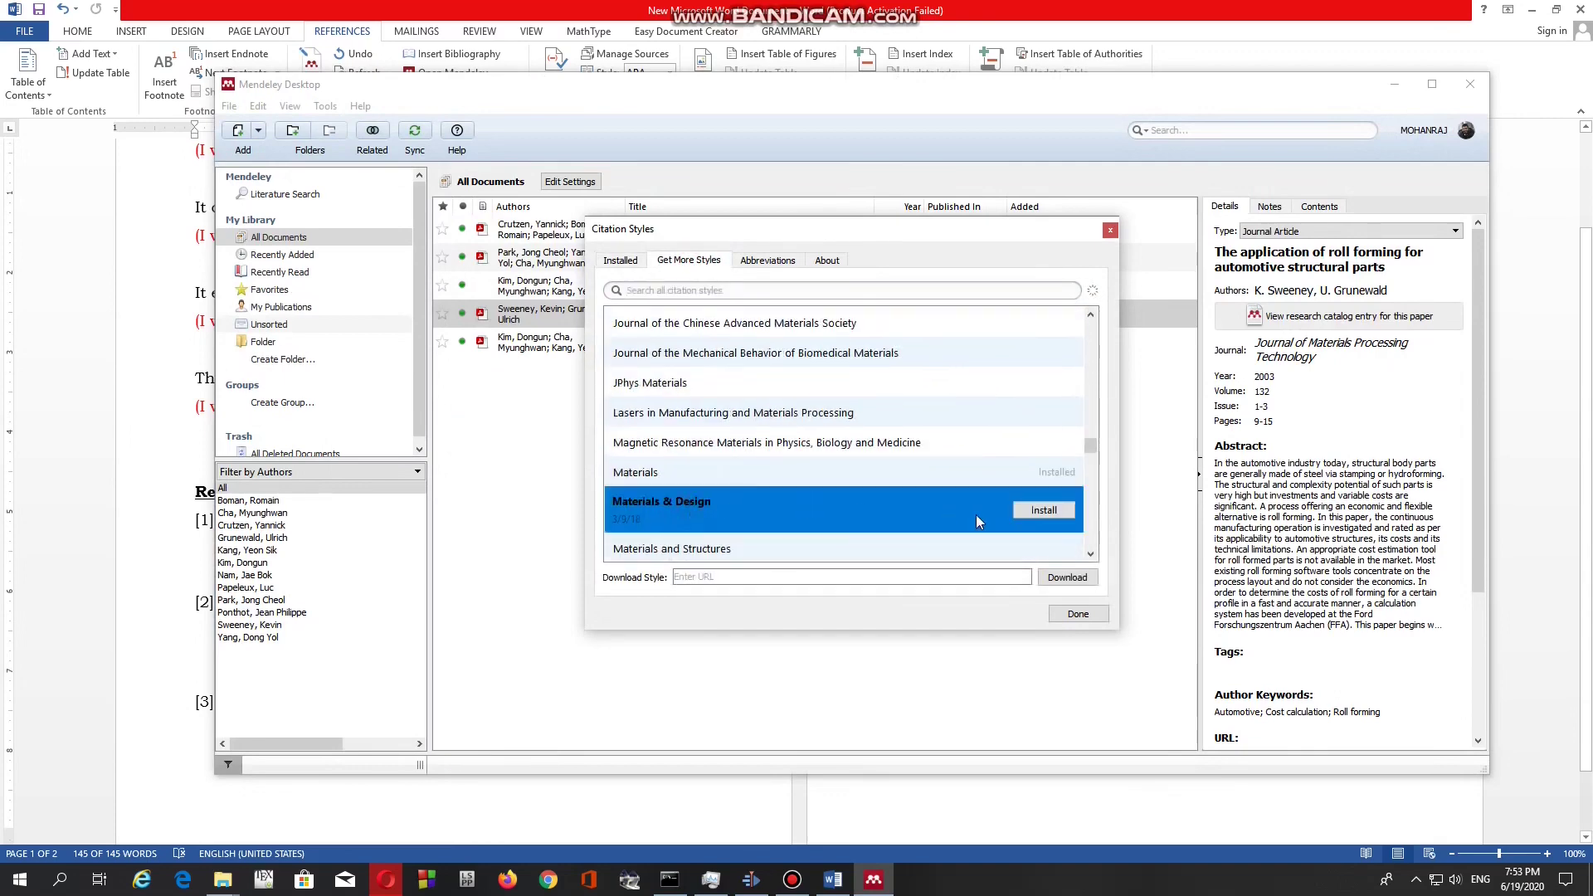
pyautogui.click(1023, 511)
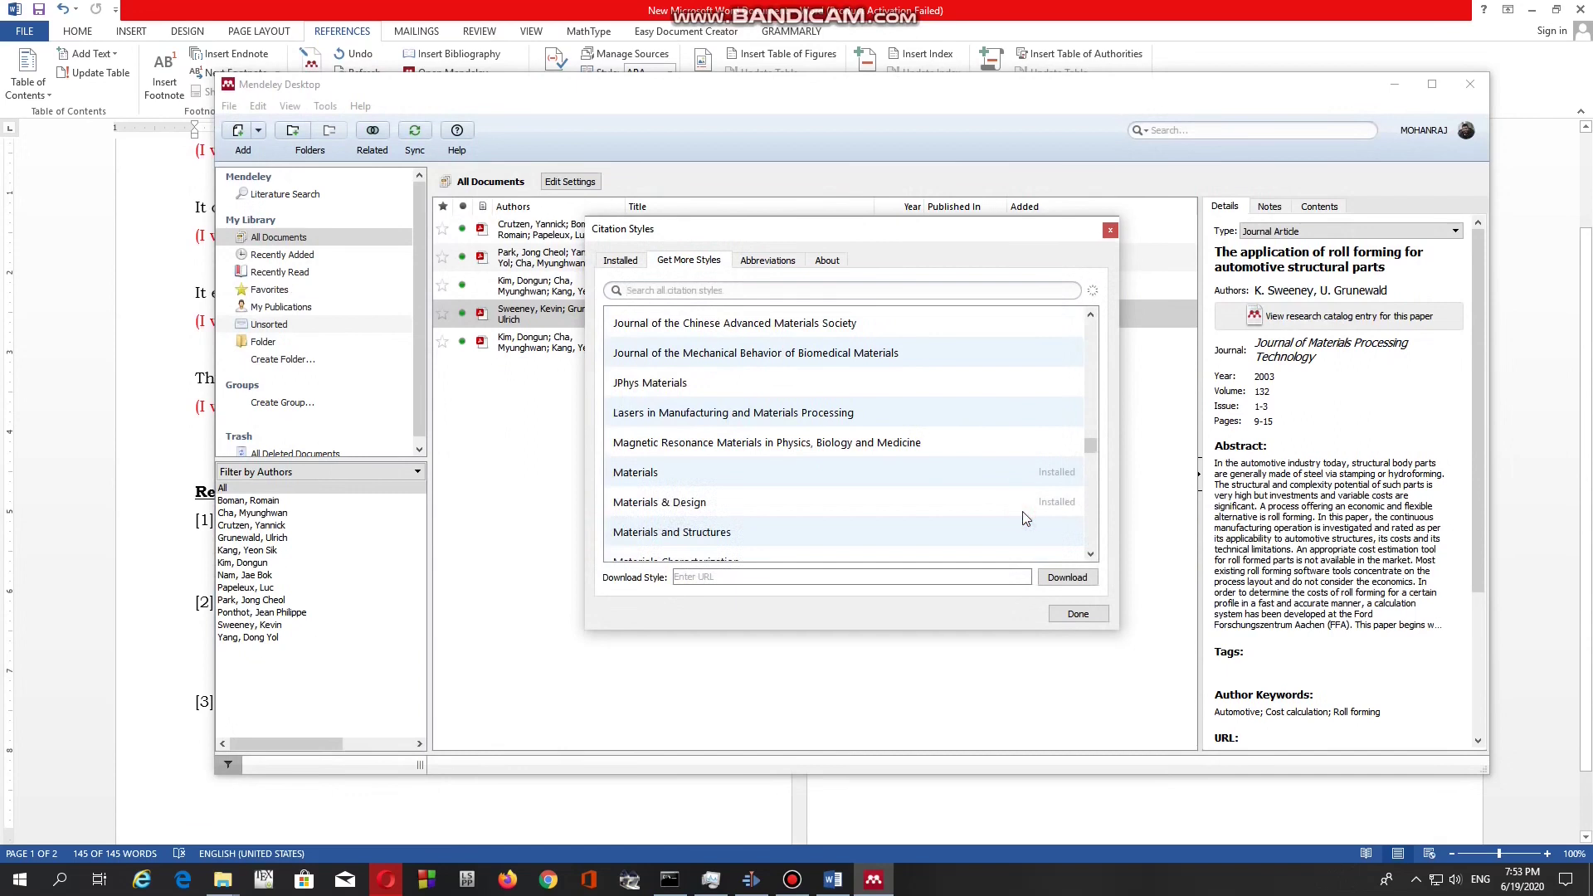
# - Apply the installed Materials & Design style to the document, refresh the citations and check the first reference's format
pyautogui.click(622, 261)
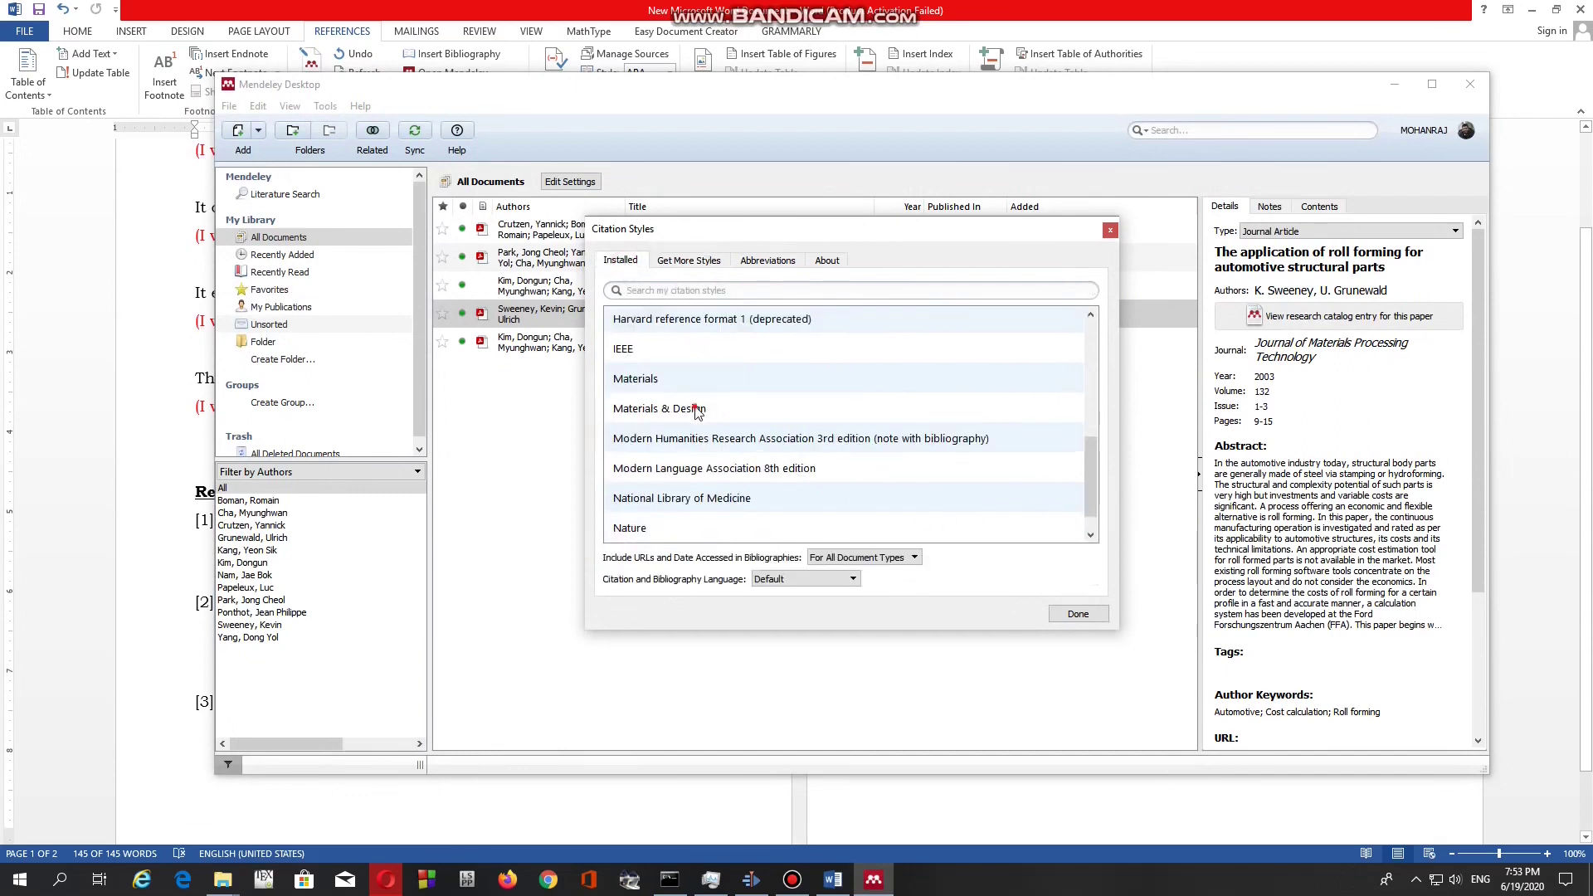
pyautogui.click(700, 409)
pyautogui.click(1020, 423)
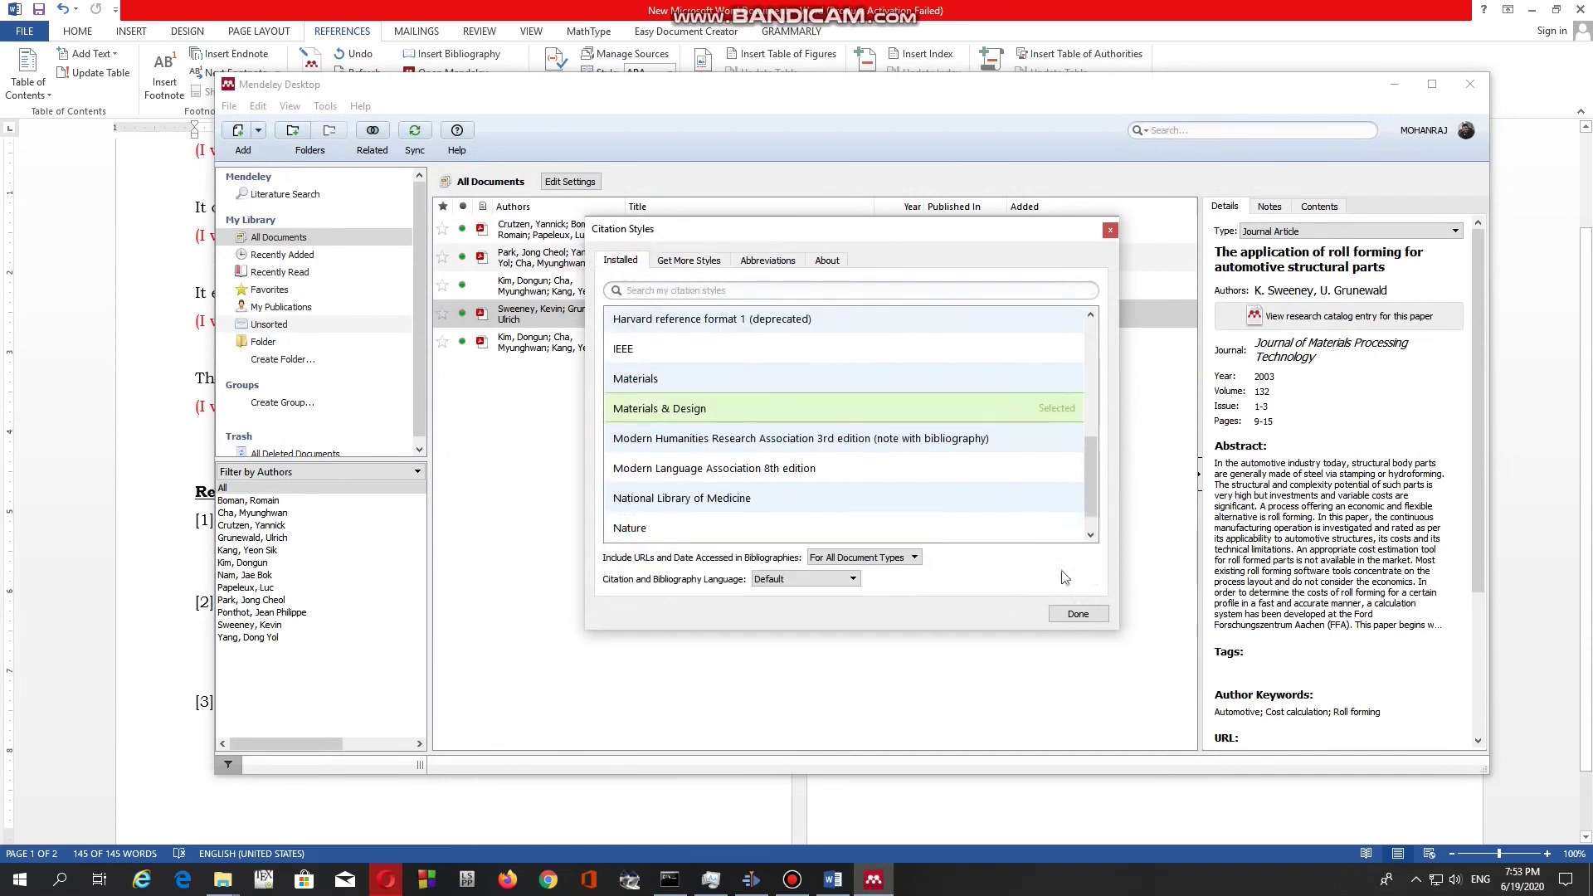
pyautogui.click(1078, 614)
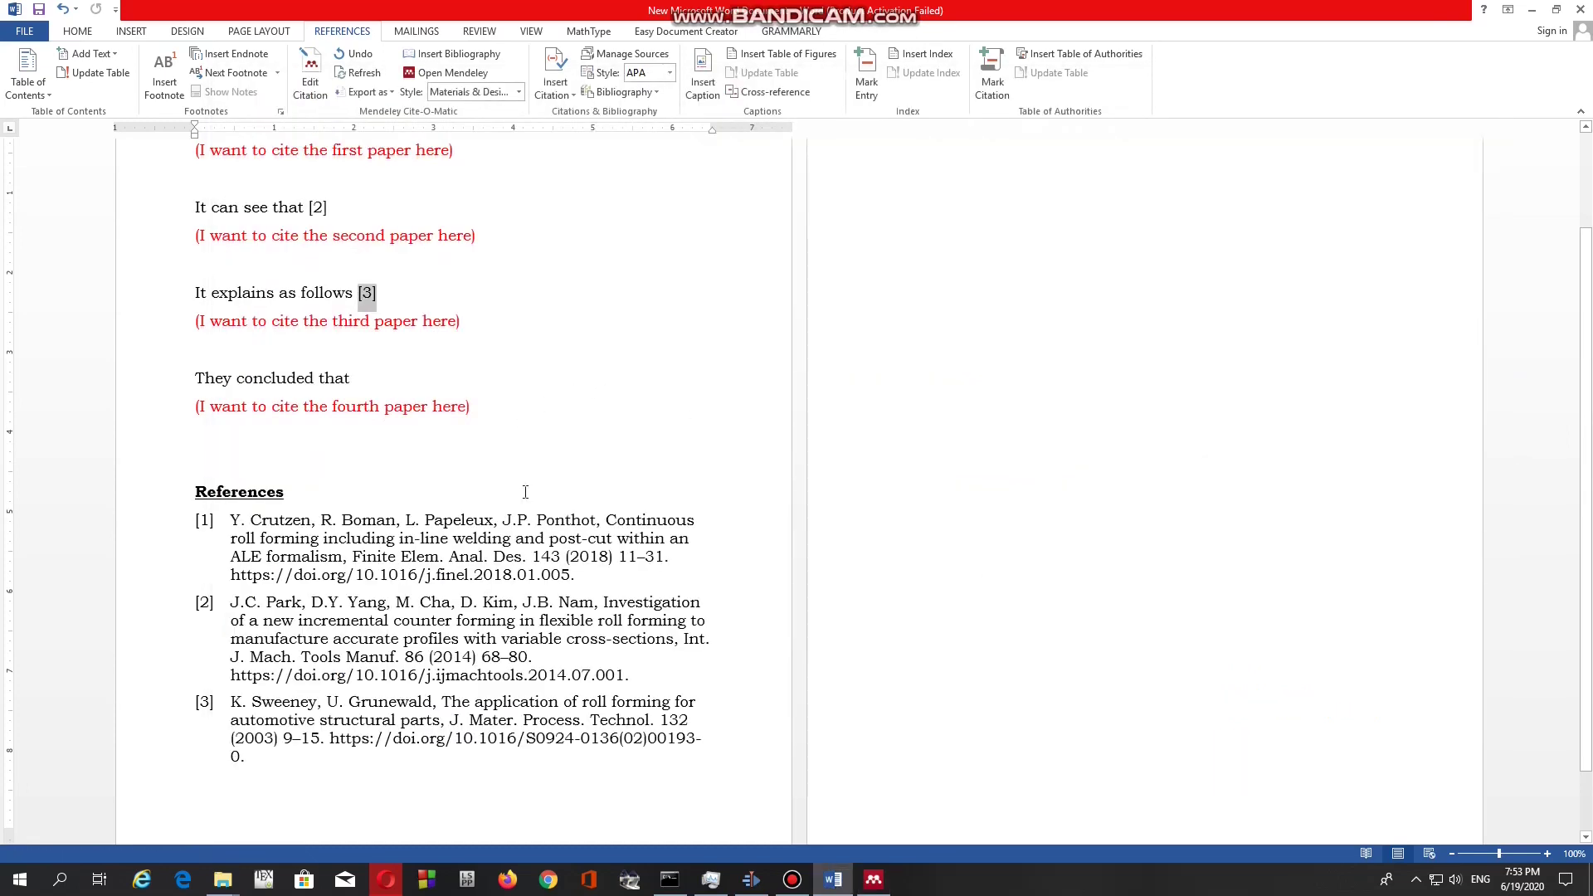
pyautogui.click(358, 72)
pyautogui.moveTo(583, 577); pyautogui.dragTo(217, 521)
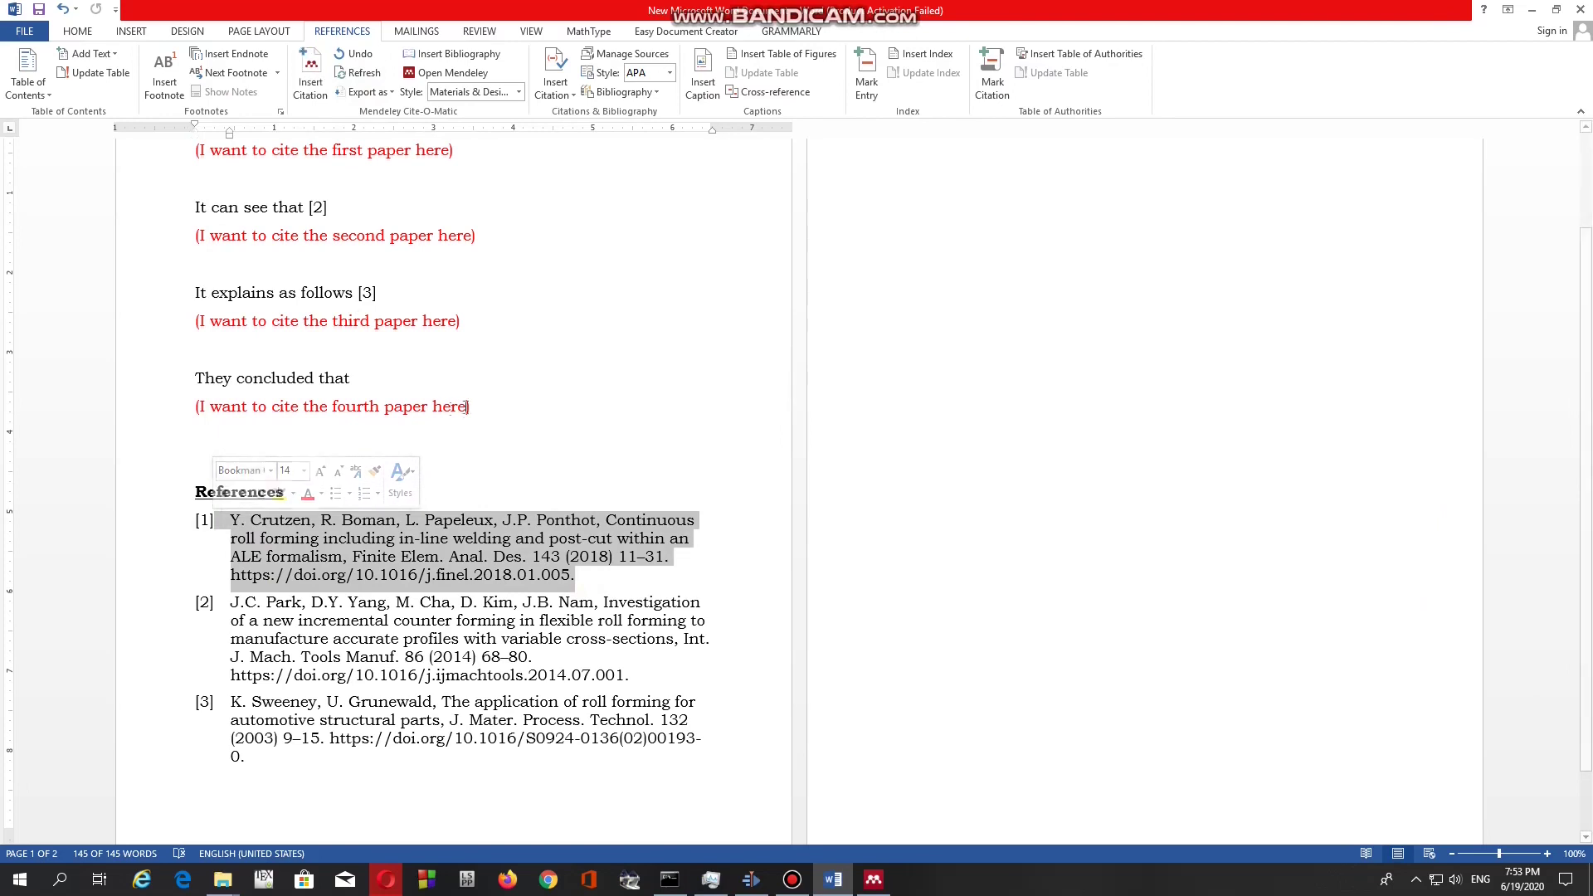
pyautogui.click(362, 297)
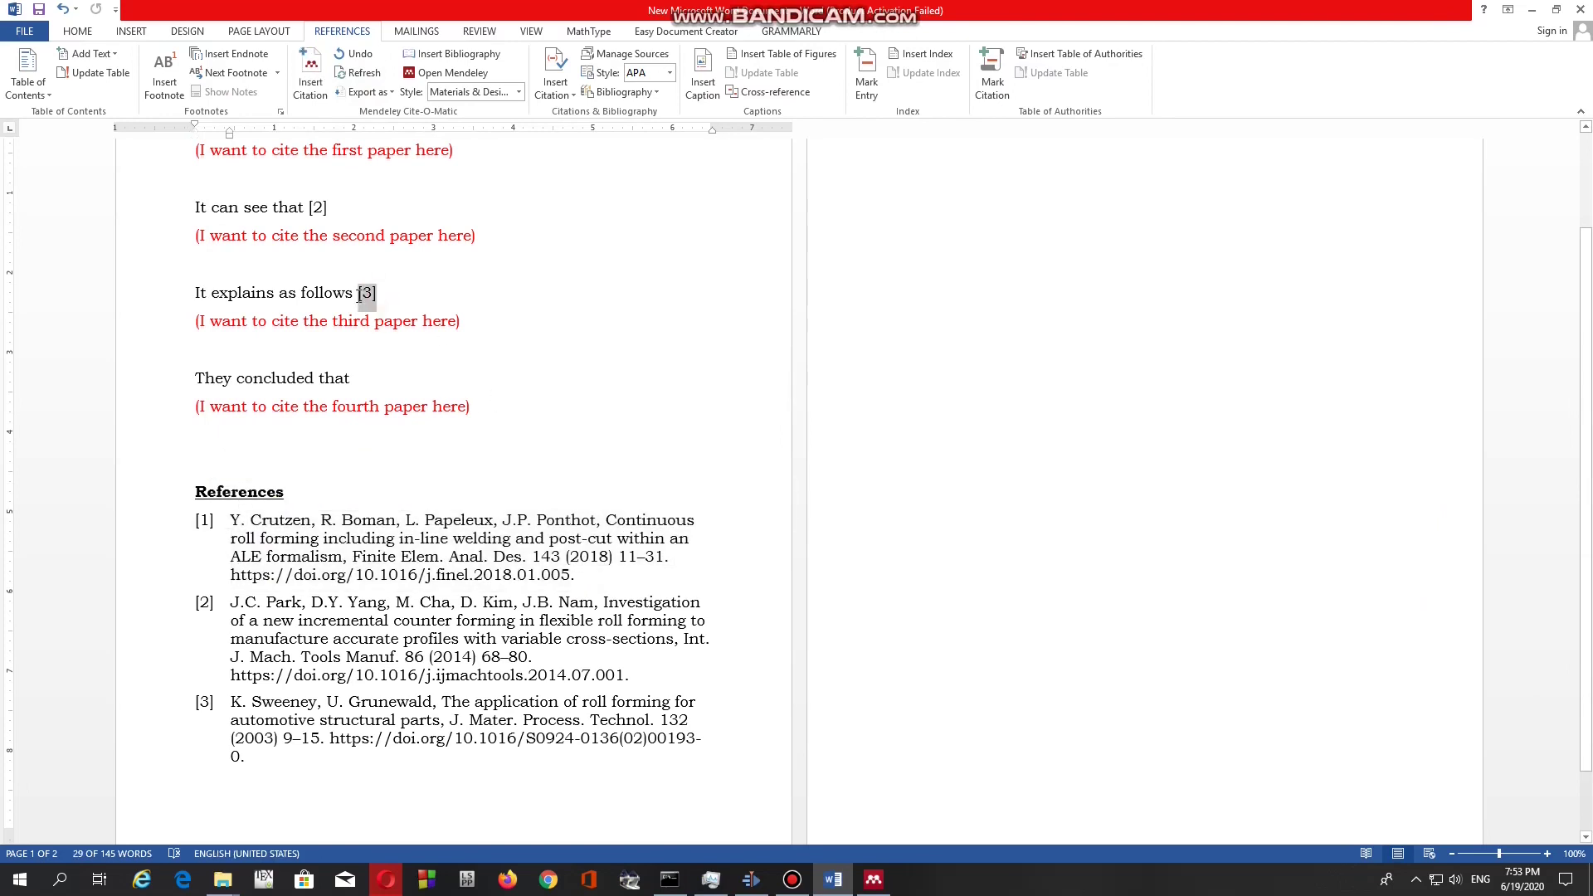
# - Switch the document's citation style to Materials and check the formatting of the reference list
pyautogui.click(519, 92)
pyautogui.click(476, 197)
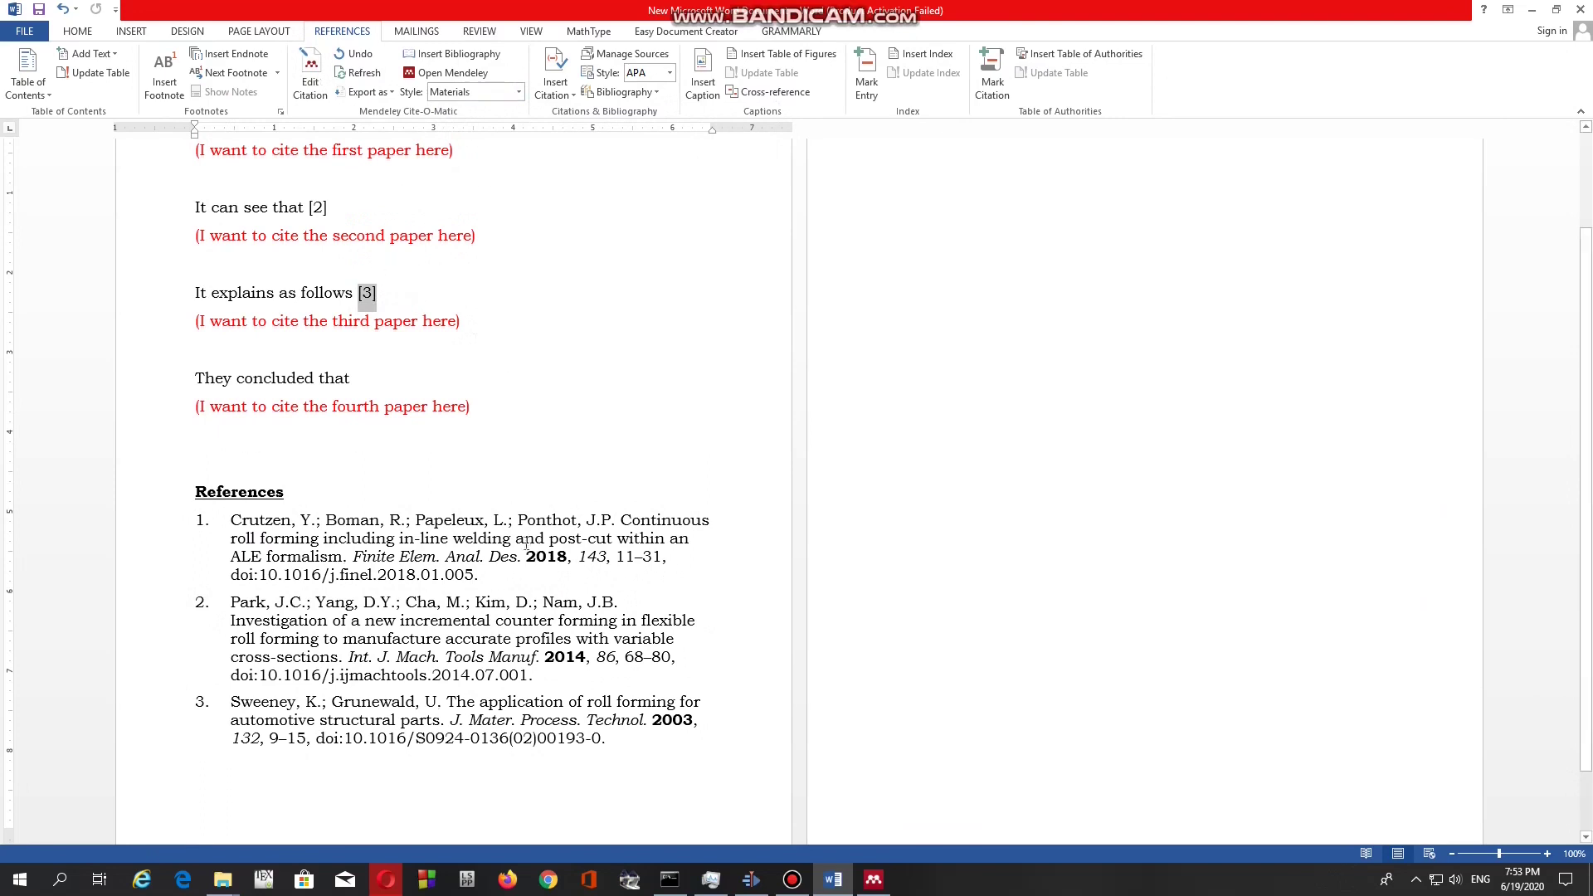
pyautogui.moveTo(621, 743); pyautogui.dragTo(230, 520)
pyautogui.click(490, 574)
# - Set the citation style back to Computational Materials Science, check the reference list and save the document
pyautogui.click(518, 91)
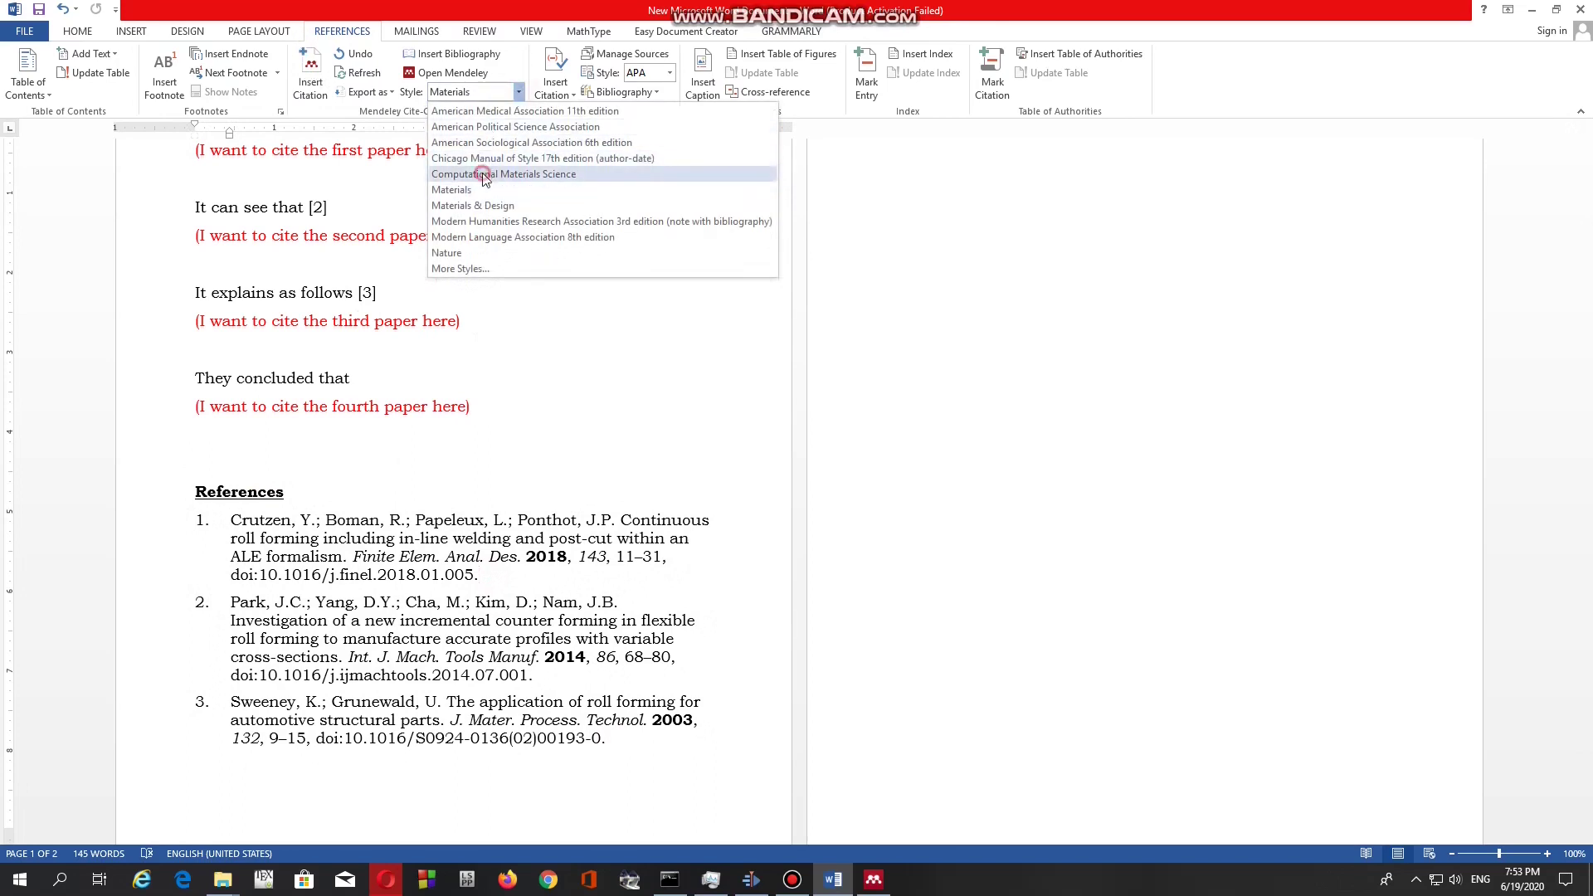
pyautogui.click(486, 176)
pyautogui.moveTo(398, 759); pyautogui.dragTo(197, 520)
pyautogui.click(557, 389)
pyautogui.scroll(3, 557, 388)
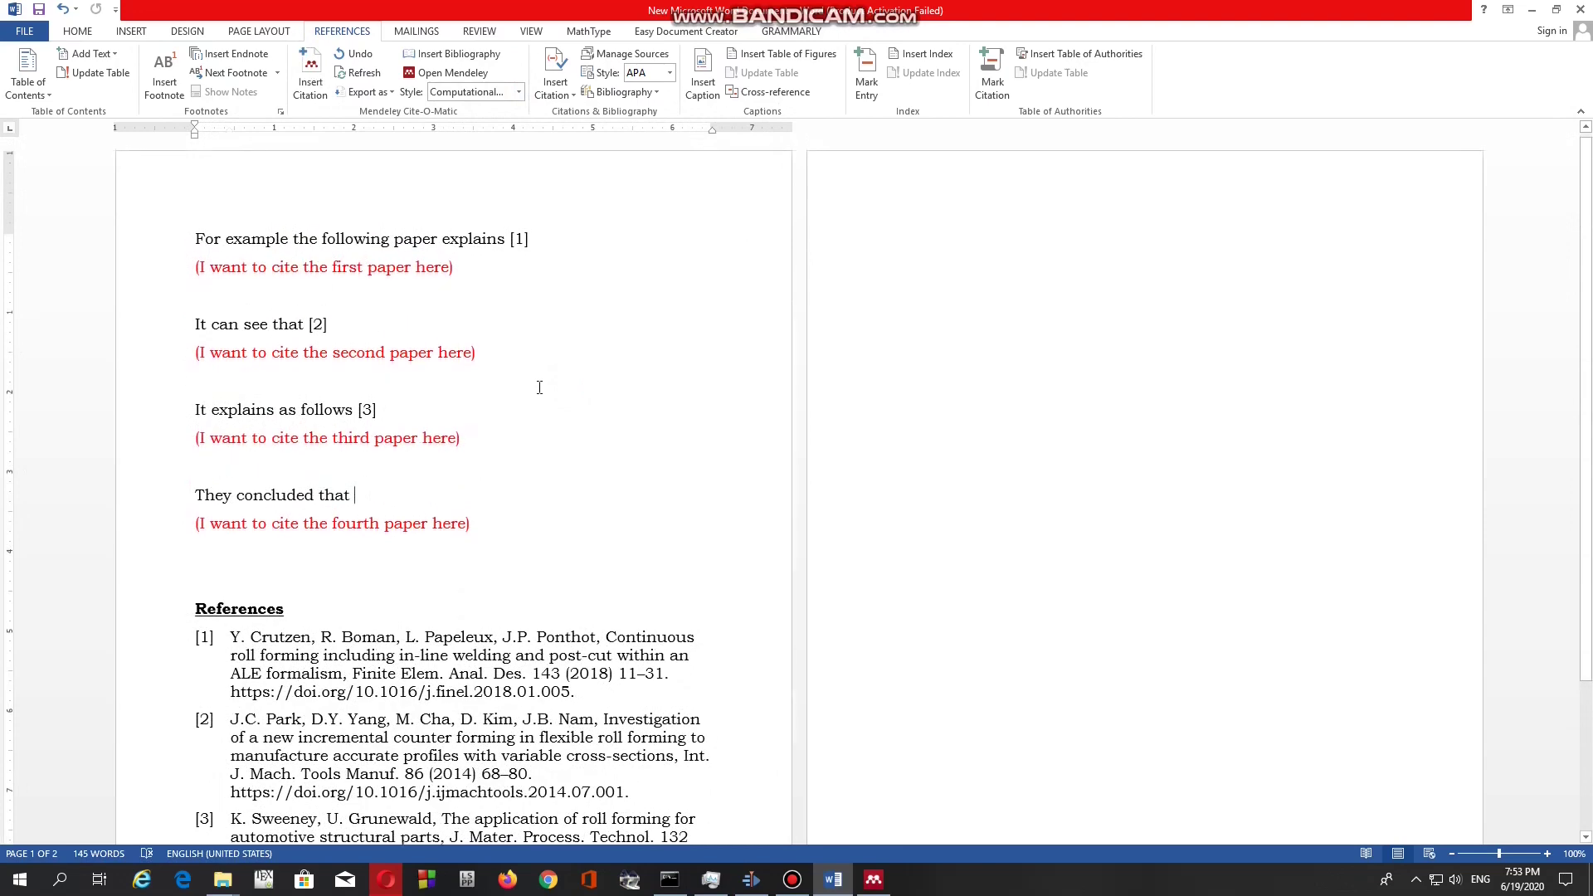
pyautogui.click(46, 12)
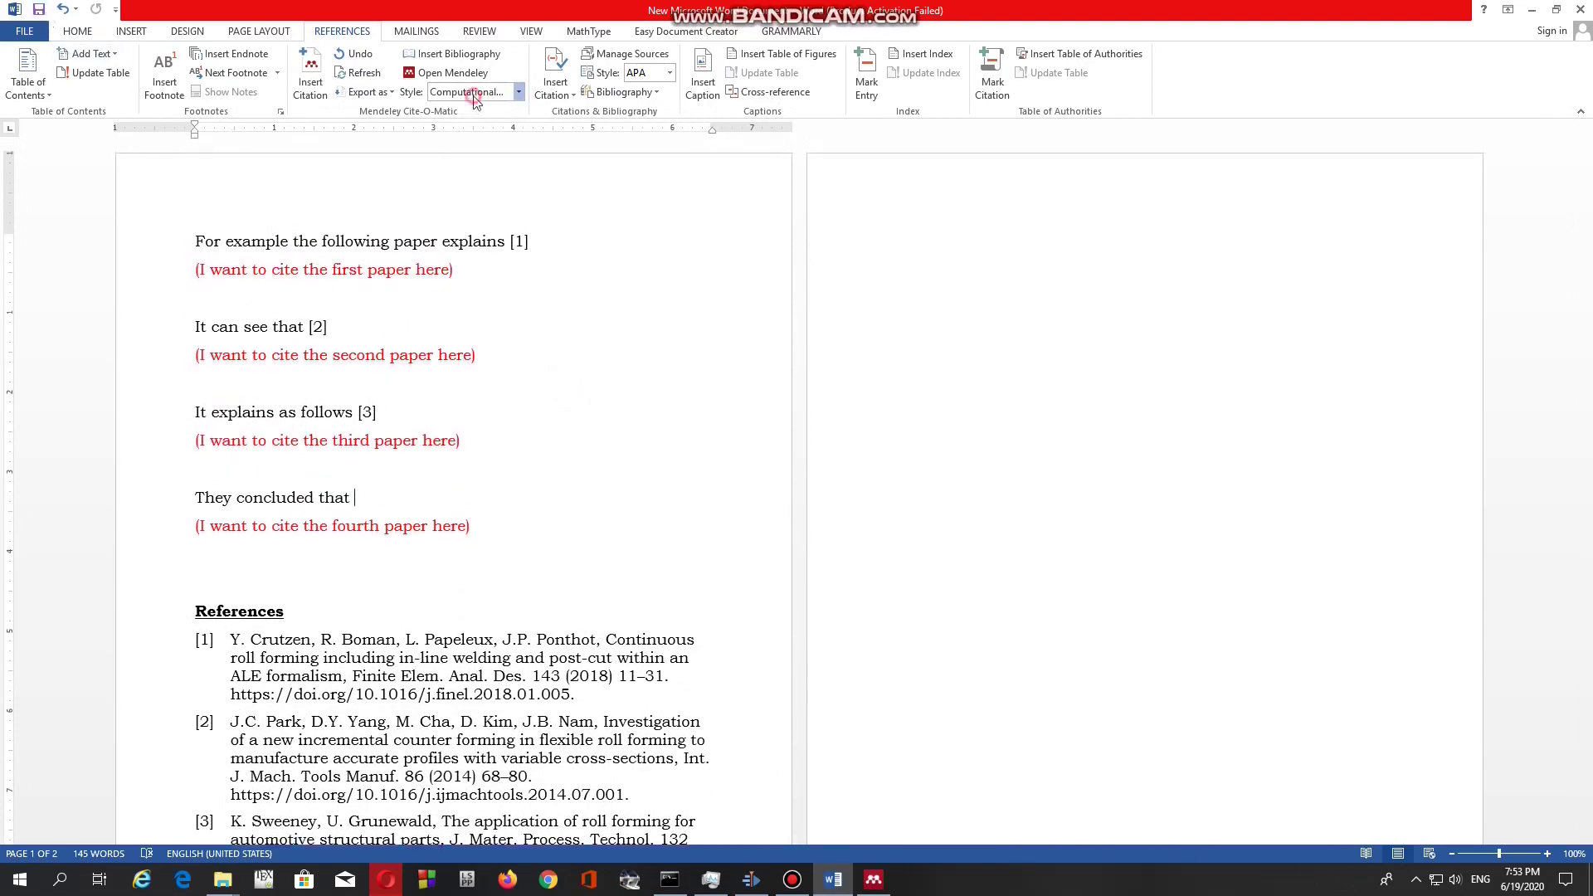
pyautogui.click(518, 92)
pyautogui.click(566, 383)
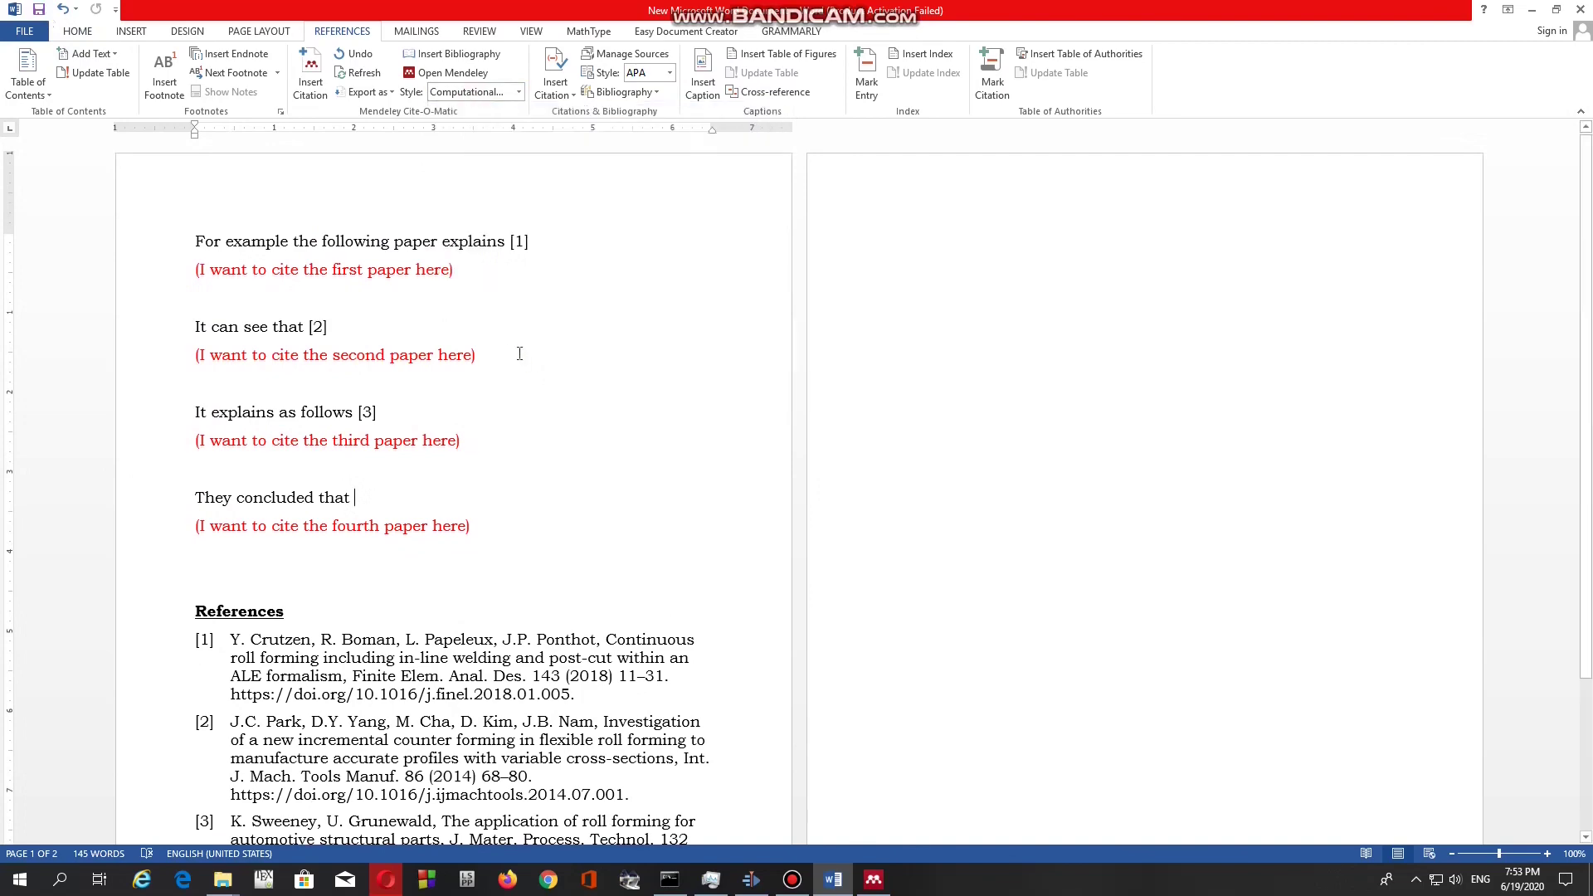